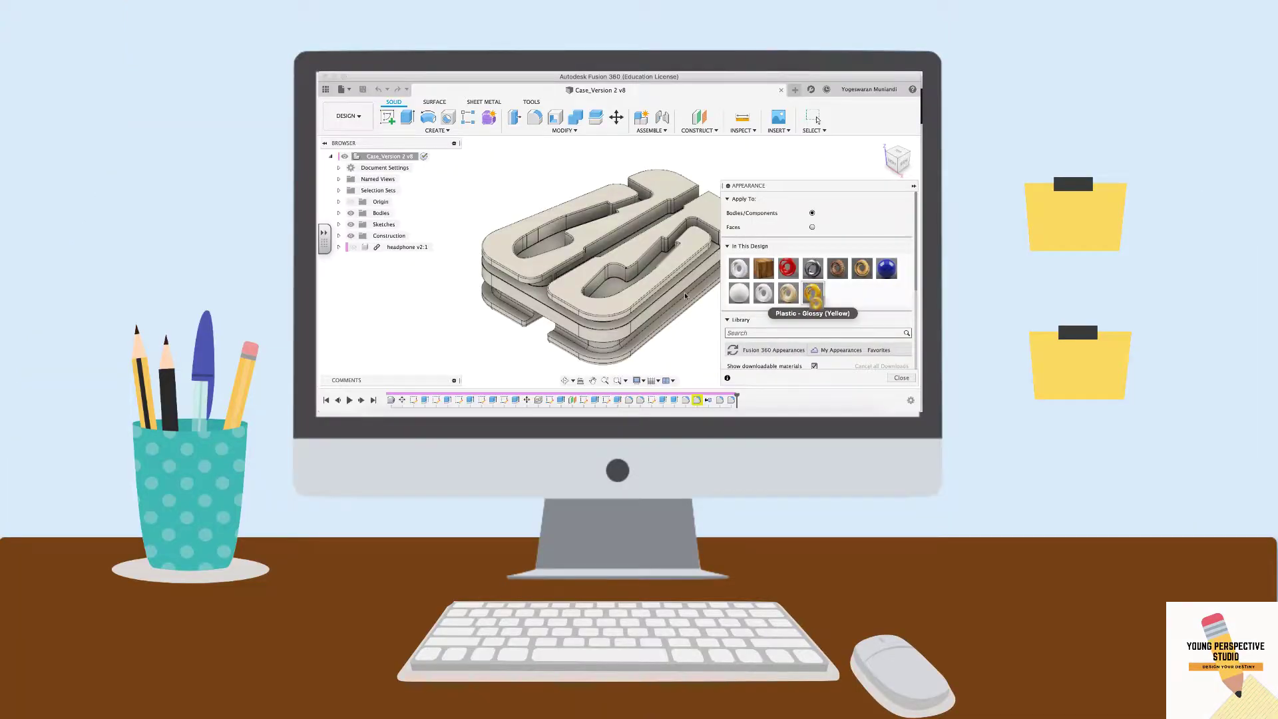
# - Apply Plastic - Glossy (Yellow) to the case model, then hide Body2
pyautogui.moveTo(806, 293); pyautogui.dragTo(699, 252)
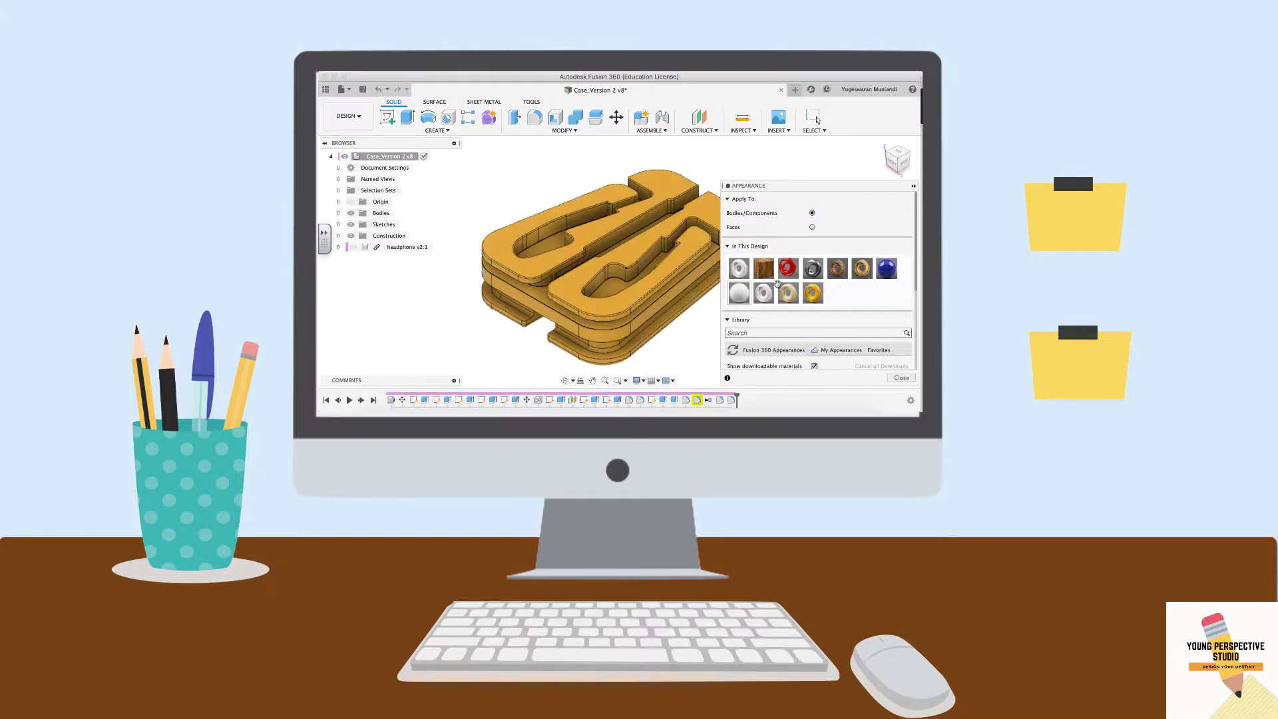
pyautogui.click(901, 377)
pyautogui.keyDown('shift'); pyautogui.moveTo(758, 205); pyautogui.dragTo(825, 167, button='middle'); pyautogui.keyUp('shift')
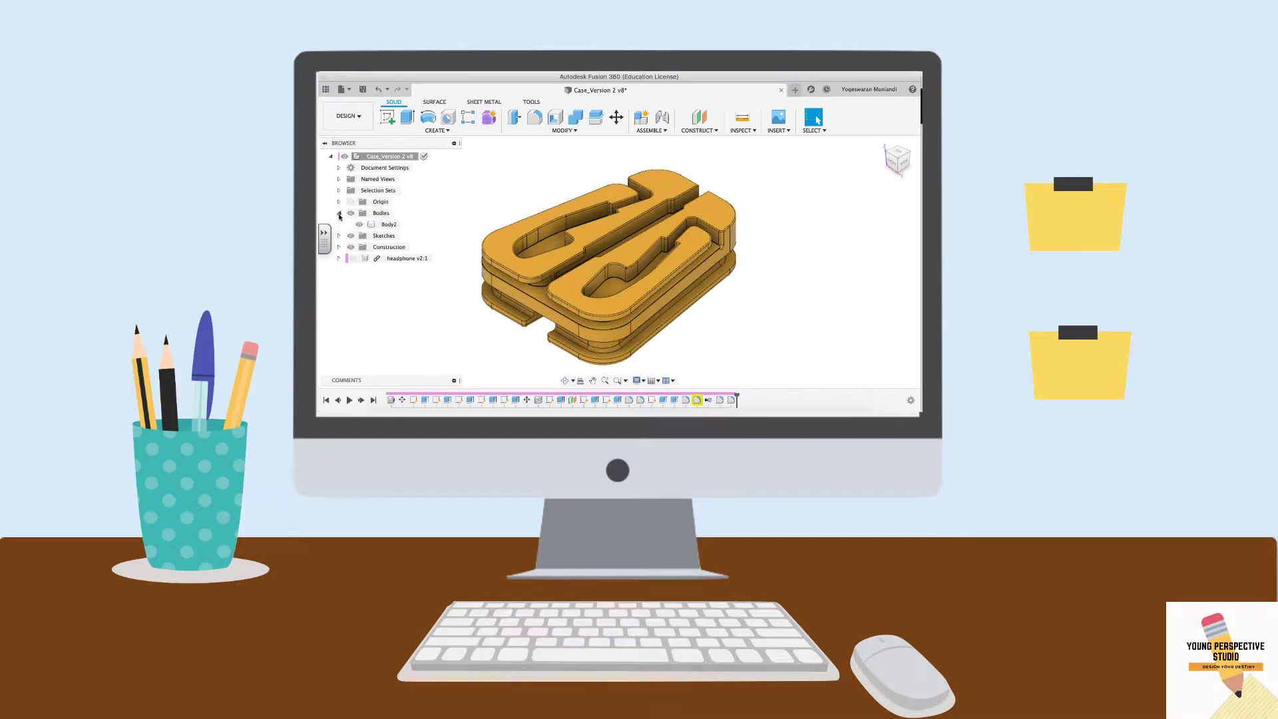
pyautogui.click(358, 225)
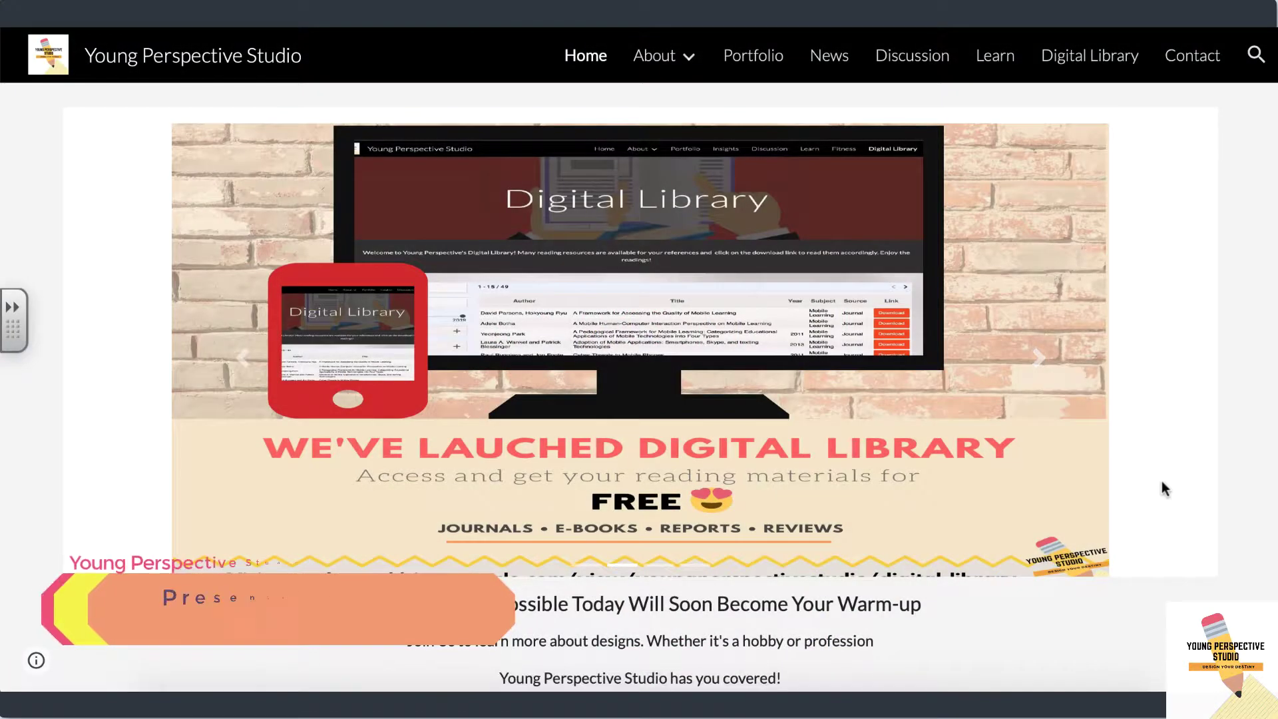
# - Browse the Home page, then go to Digital Library and scroll to its resource table
pyautogui.scroll(-4, 1161, 481)
pyautogui.scroll(-4, 1161, 481)
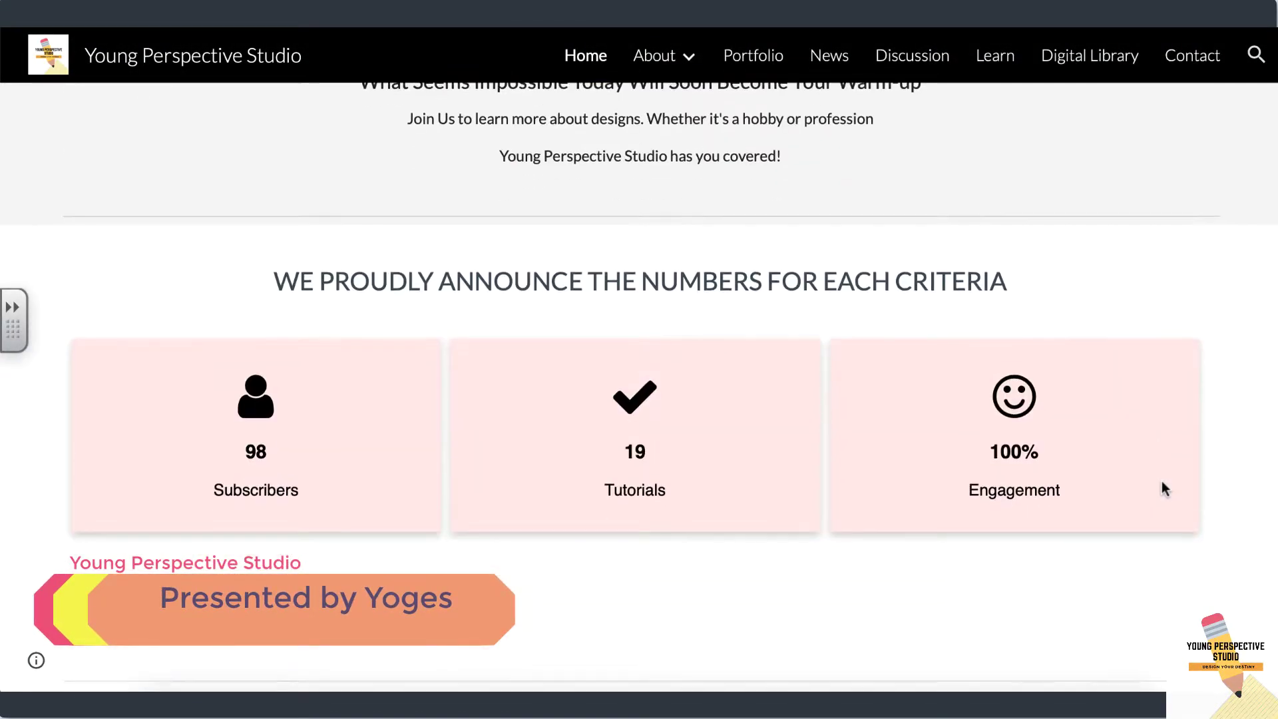
pyautogui.scroll(7, 1161, 481)
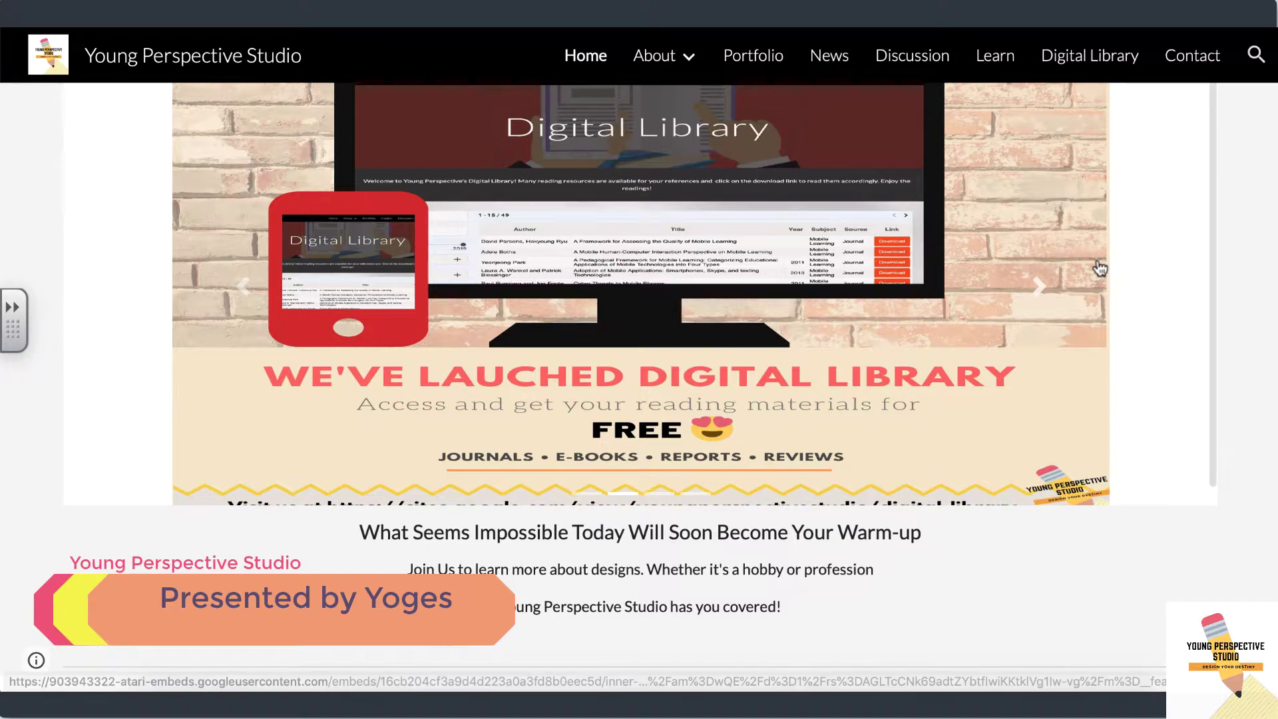
pyautogui.scroll(1, 1108, 200)
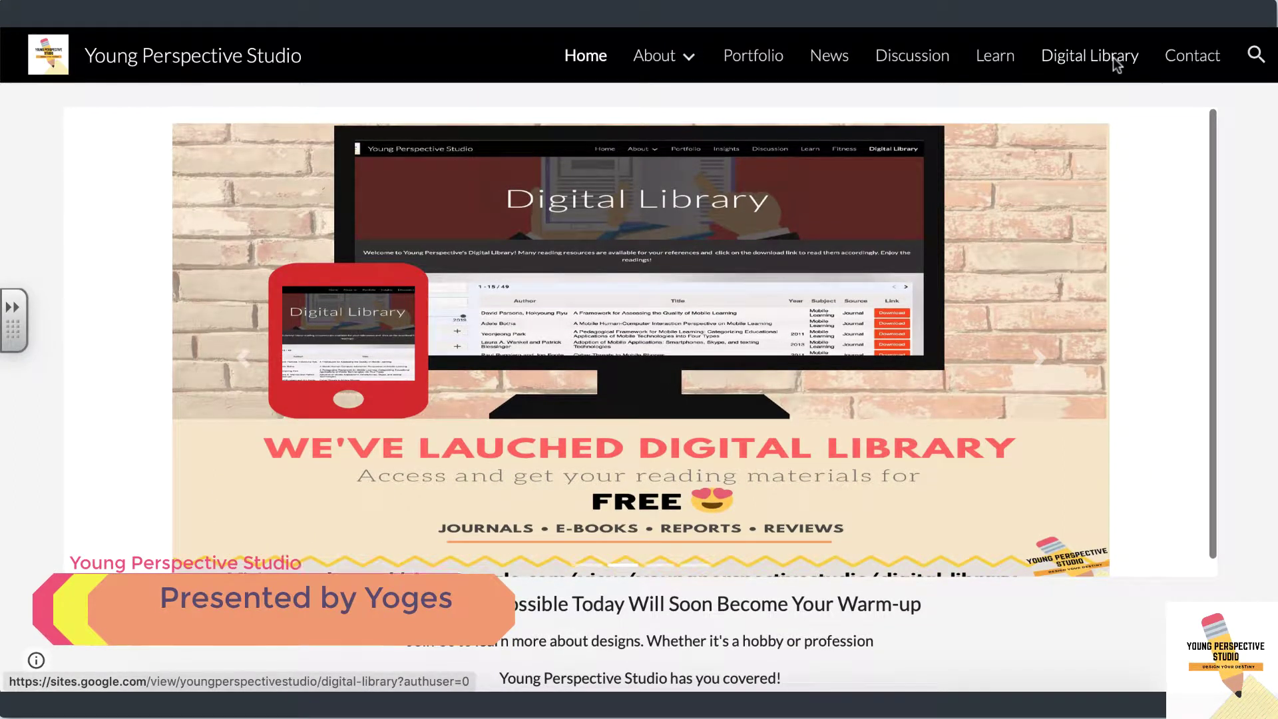
pyautogui.click(1113, 57)
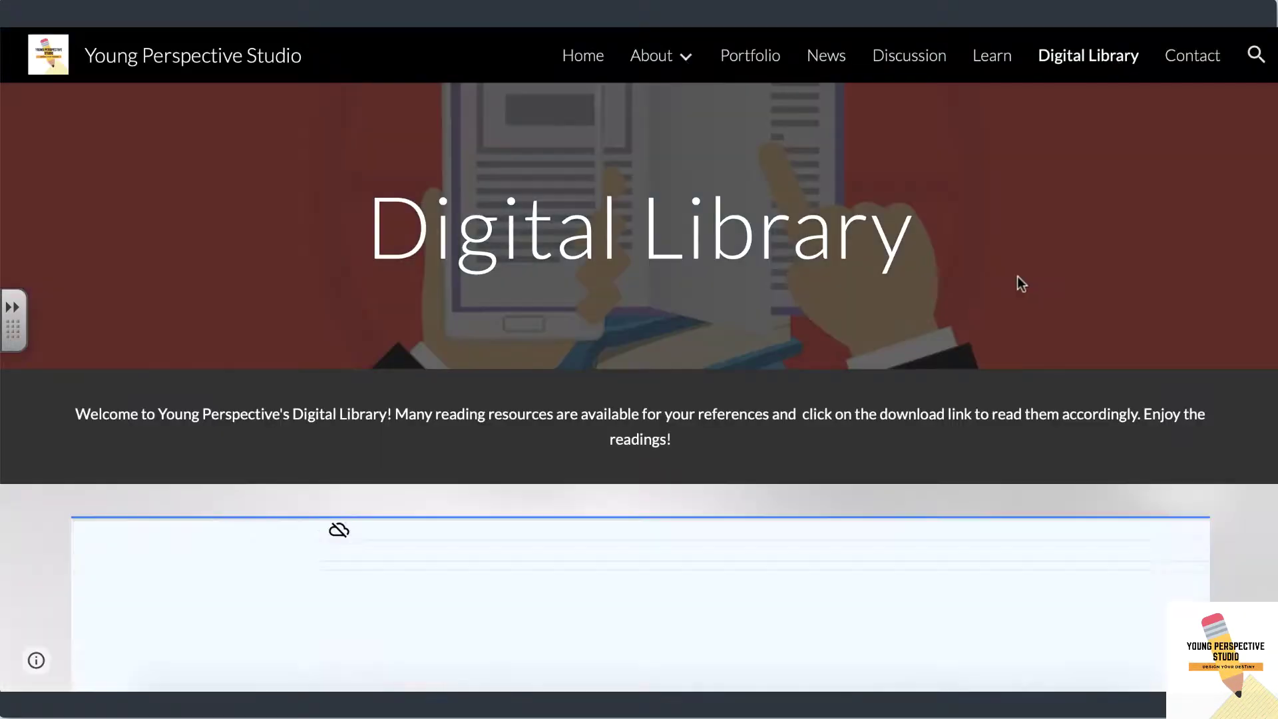
pyautogui.scroll(-4, 1017, 275)
pyautogui.scroll(-1, 1017, 277)
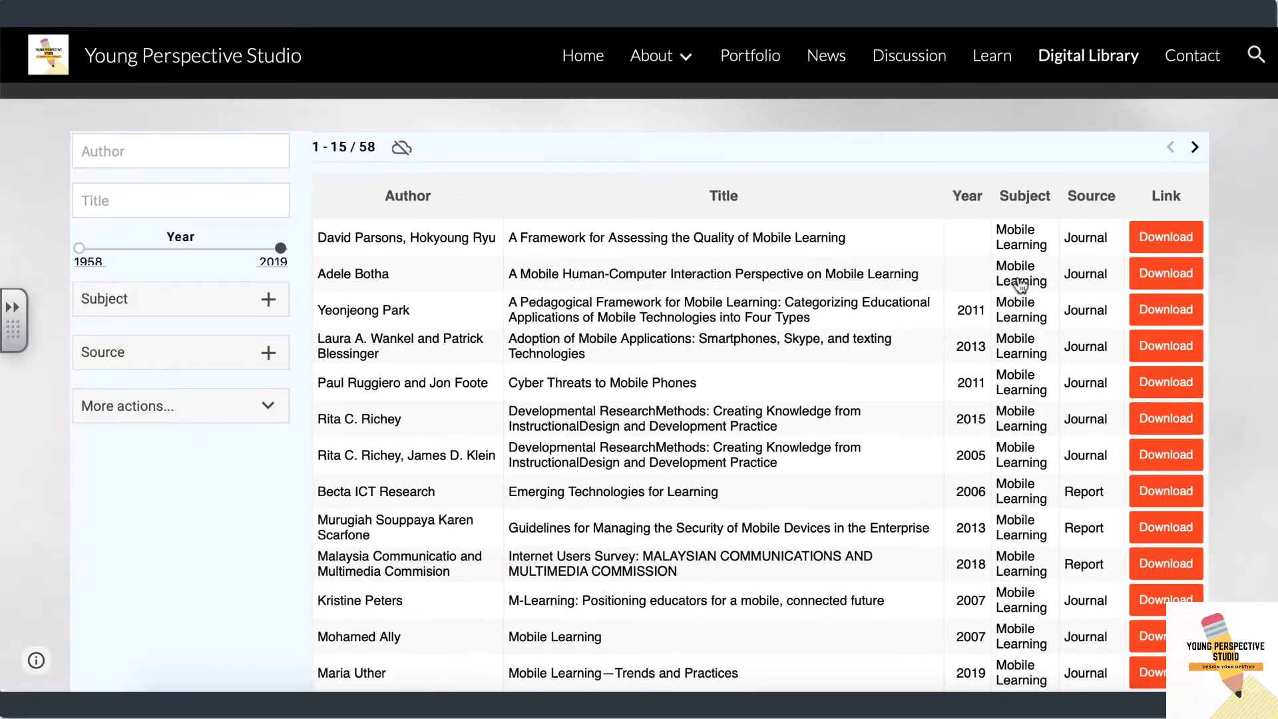
pyautogui.scroll(-1, 1021, 283)
# - Open the Adoption of Mobile Applications paper via Download and scroll down through the content
pyautogui.click(1165, 313)
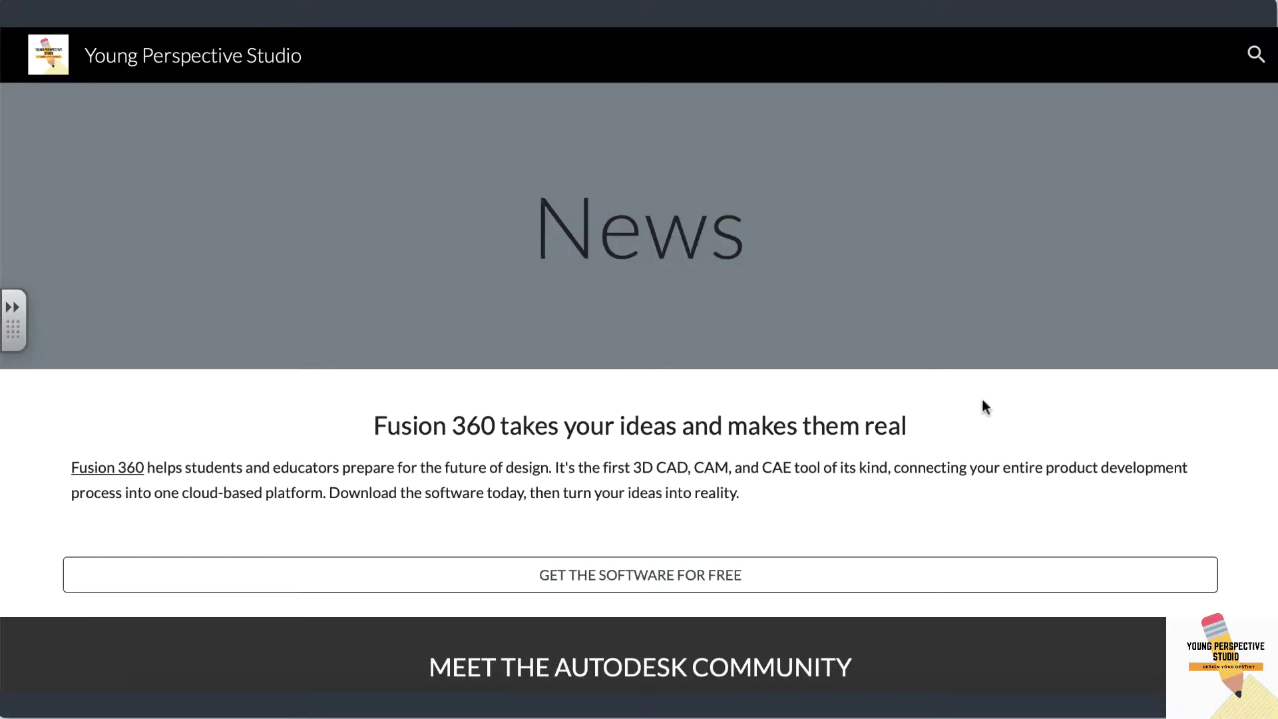
pyautogui.scroll(-2, 983, 403)
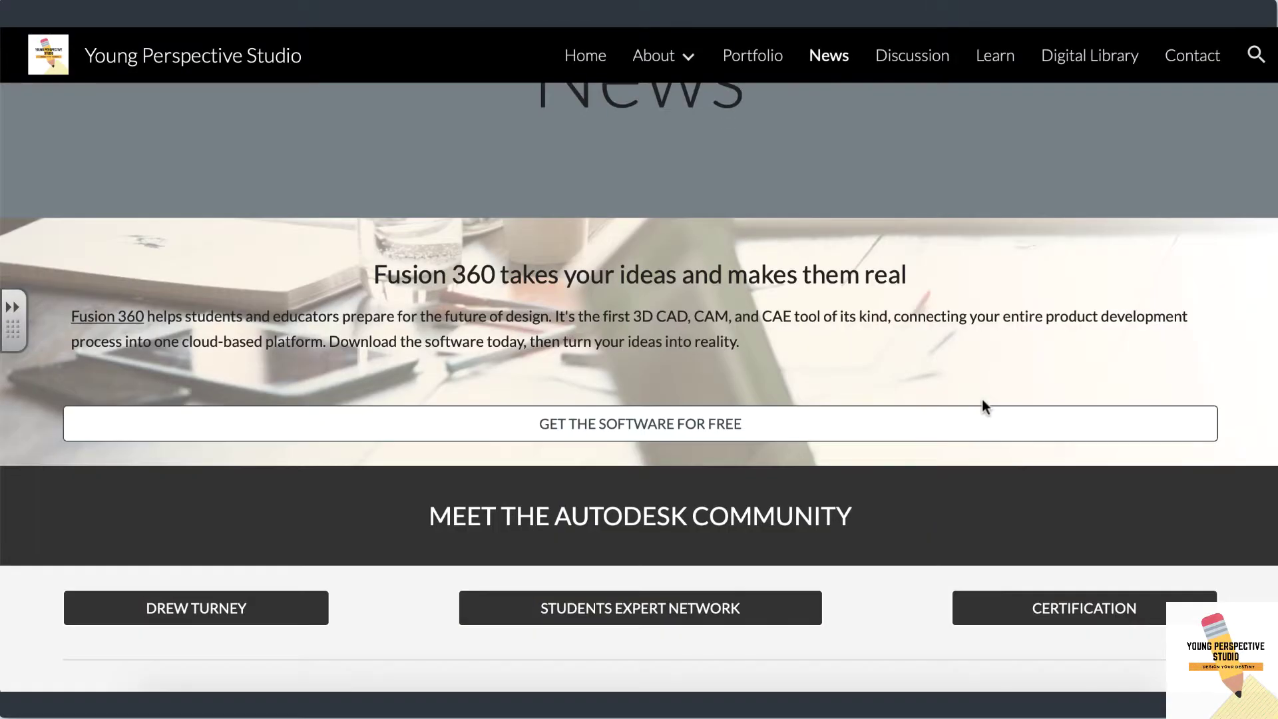
pyautogui.scroll(-2, 983, 403)
pyautogui.scroll(-2, 983, 404)
pyautogui.scroll(-1, 983, 403)
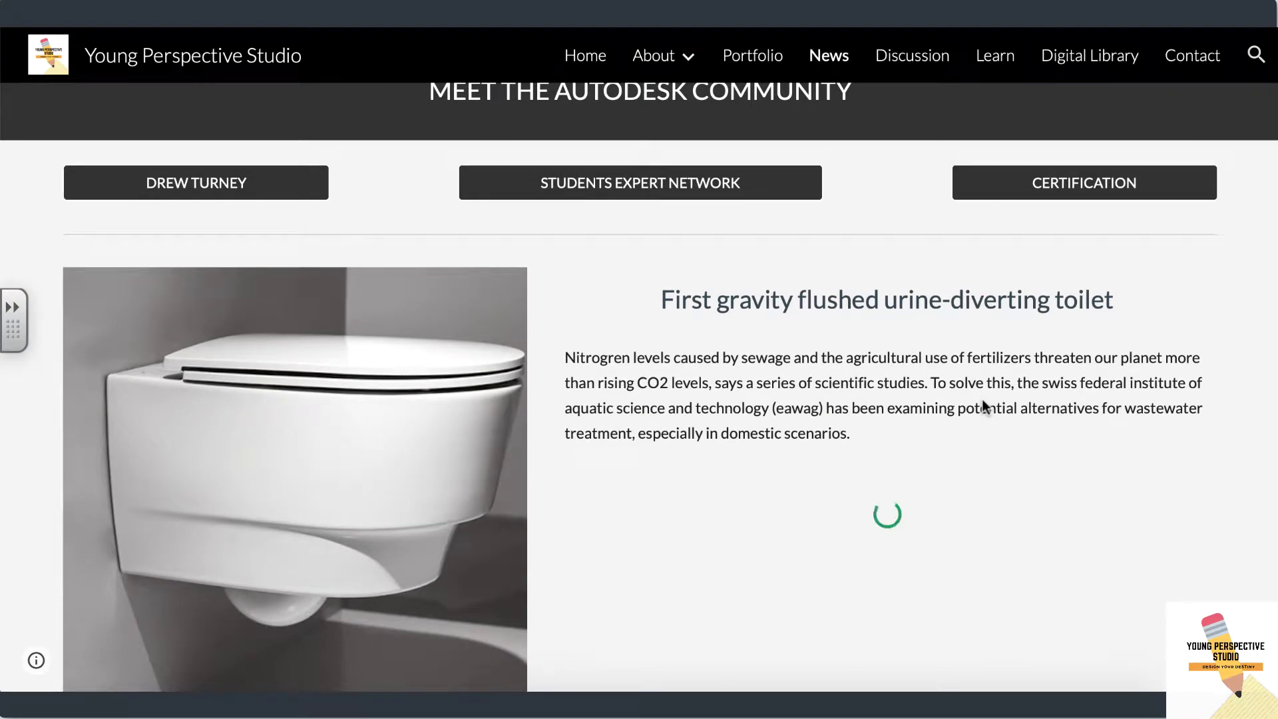
pyautogui.scroll(-4, 983, 405)
pyautogui.scroll(-4, 983, 403)
pyautogui.scroll(-1, 984, 404)
pyautogui.scroll(-3, 983, 403)
pyautogui.scroll(-3, 983, 403)
pyautogui.scroll(-2, 983, 403)
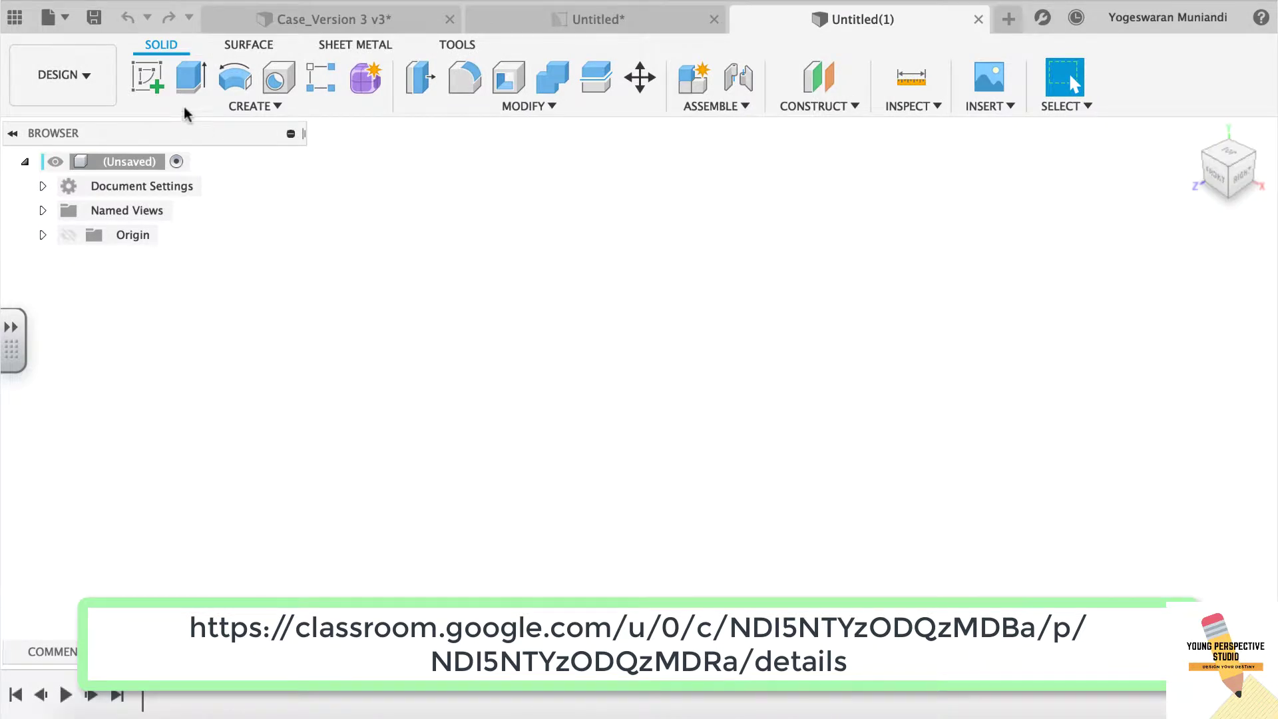
# - Start a sketch on the top plane and draw a center rectangle from the origin
pyautogui.click(147, 77)
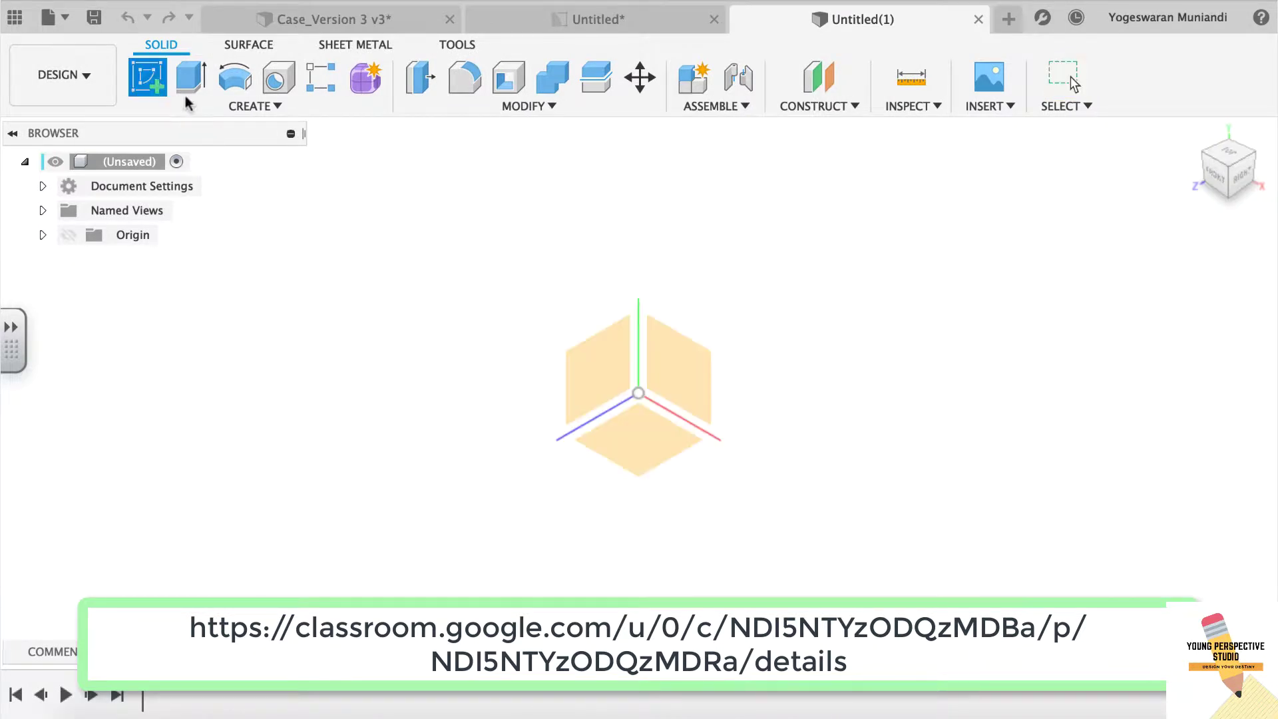
pyautogui.click(657, 439)
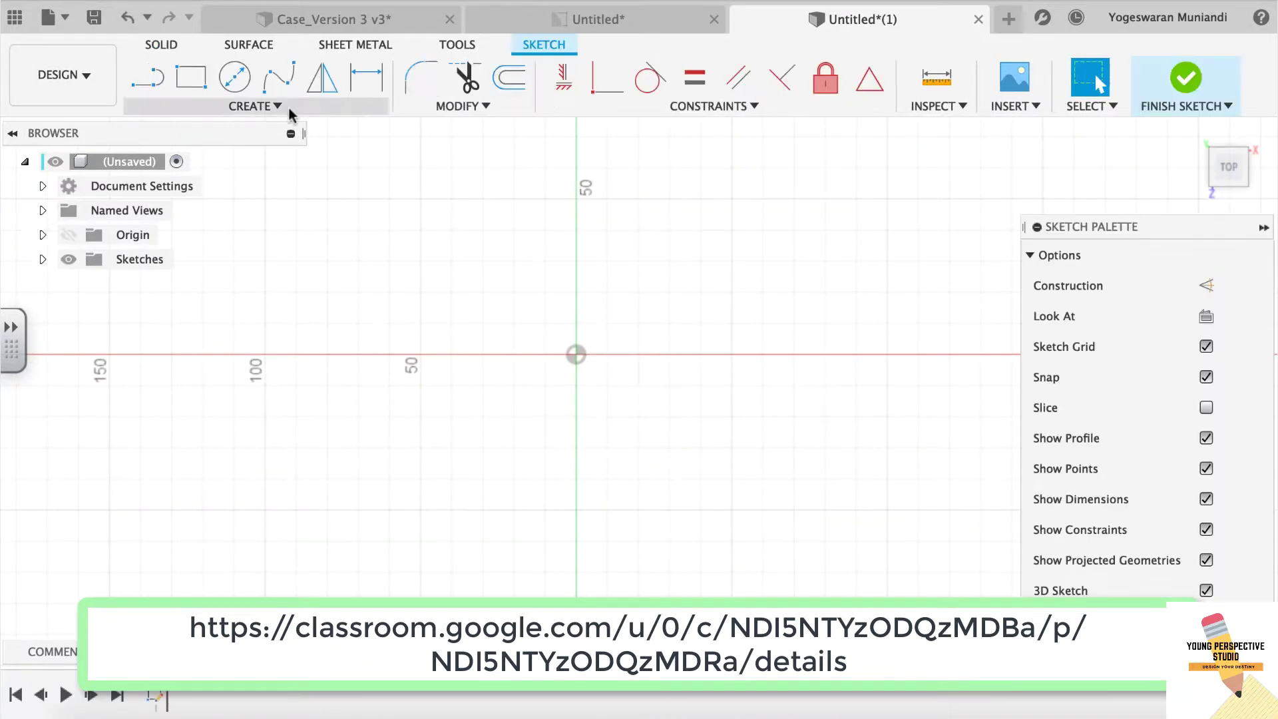
pyautogui.click(191, 77)
pyautogui.click(255, 106)
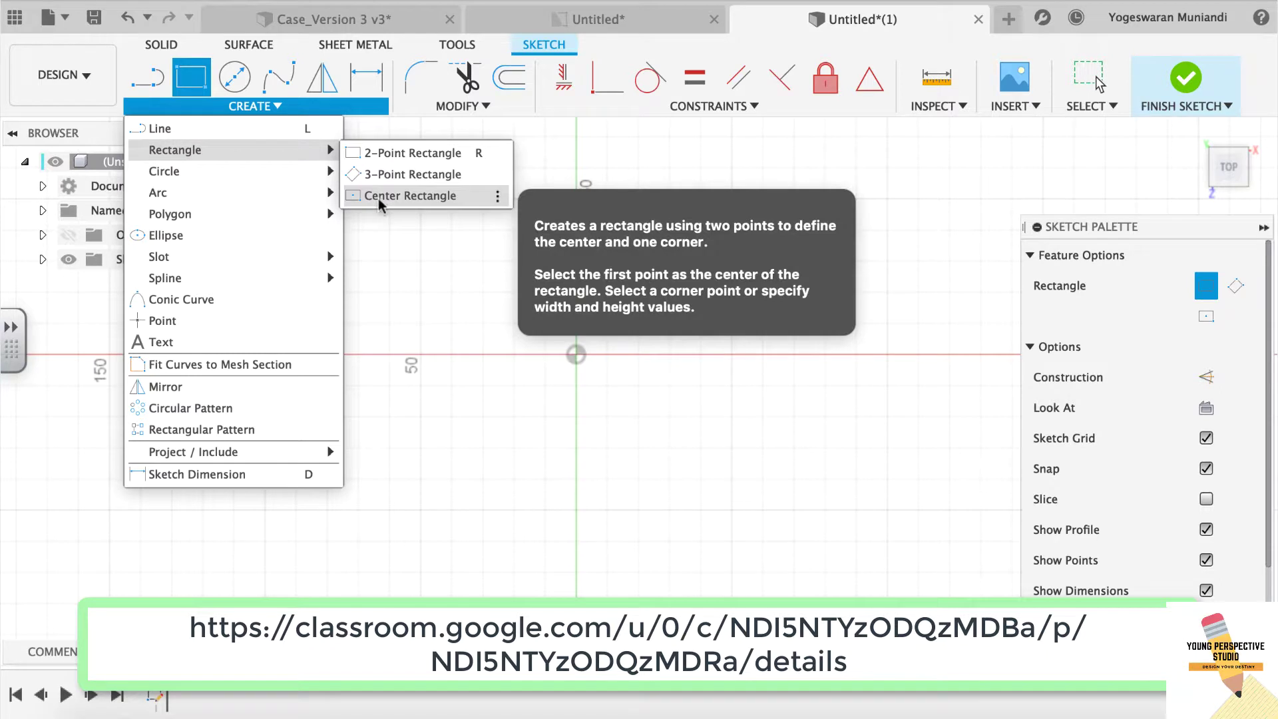
pyautogui.click(400, 195)
pyautogui.click(576, 354)
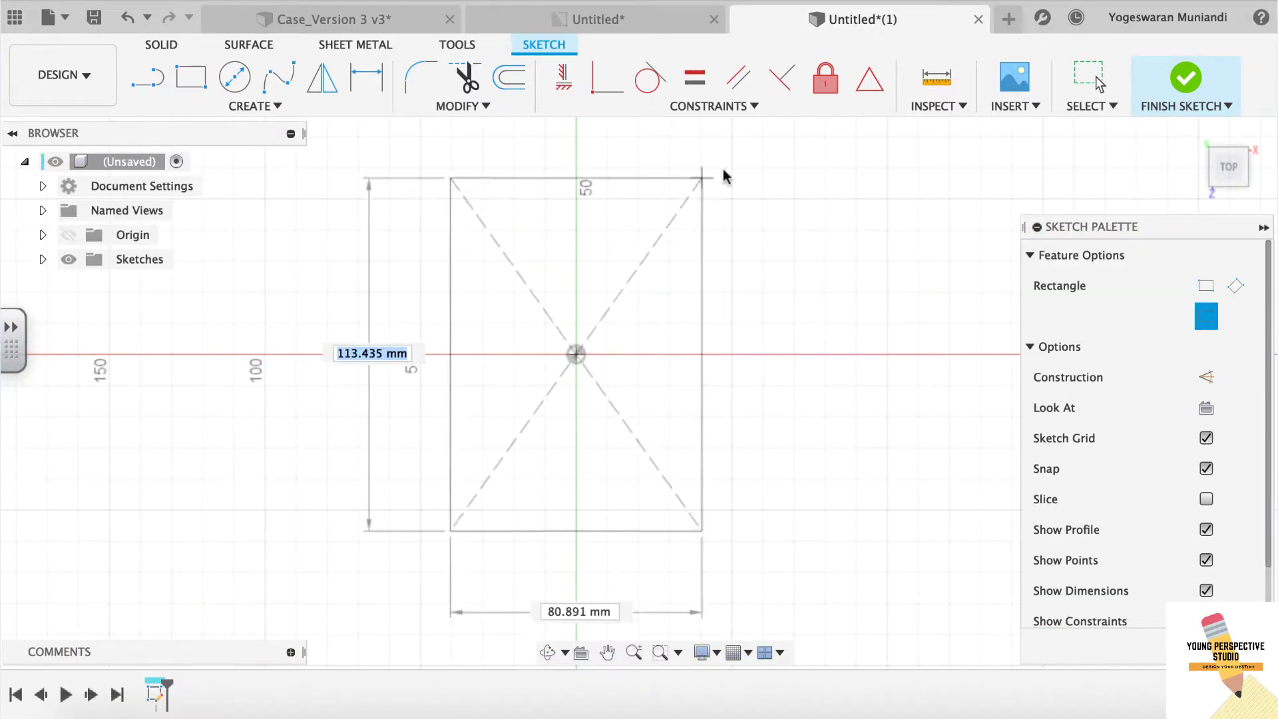
pyautogui.click(745, 162)
# - Dimension the rectangle to 70 mm height and 50 mm width
pyautogui.press('d')
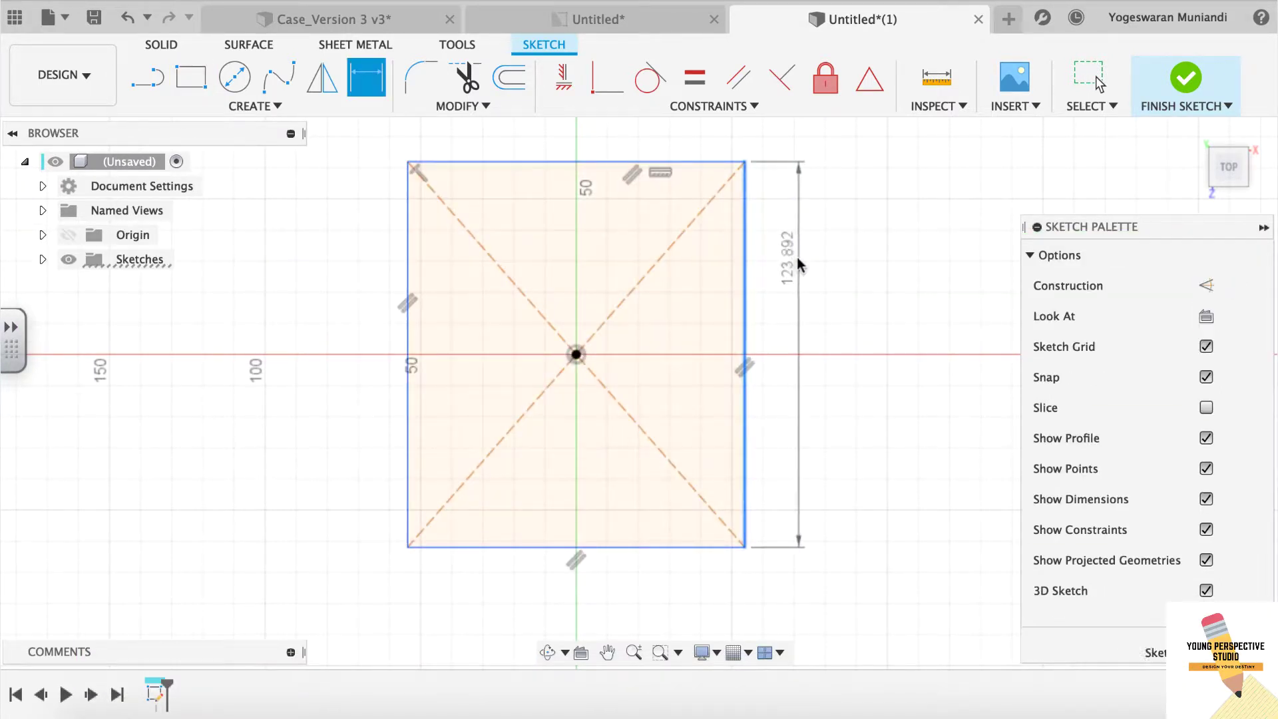
pyautogui.click(798, 264)
pyautogui.write('70')
pyautogui.press('Return')
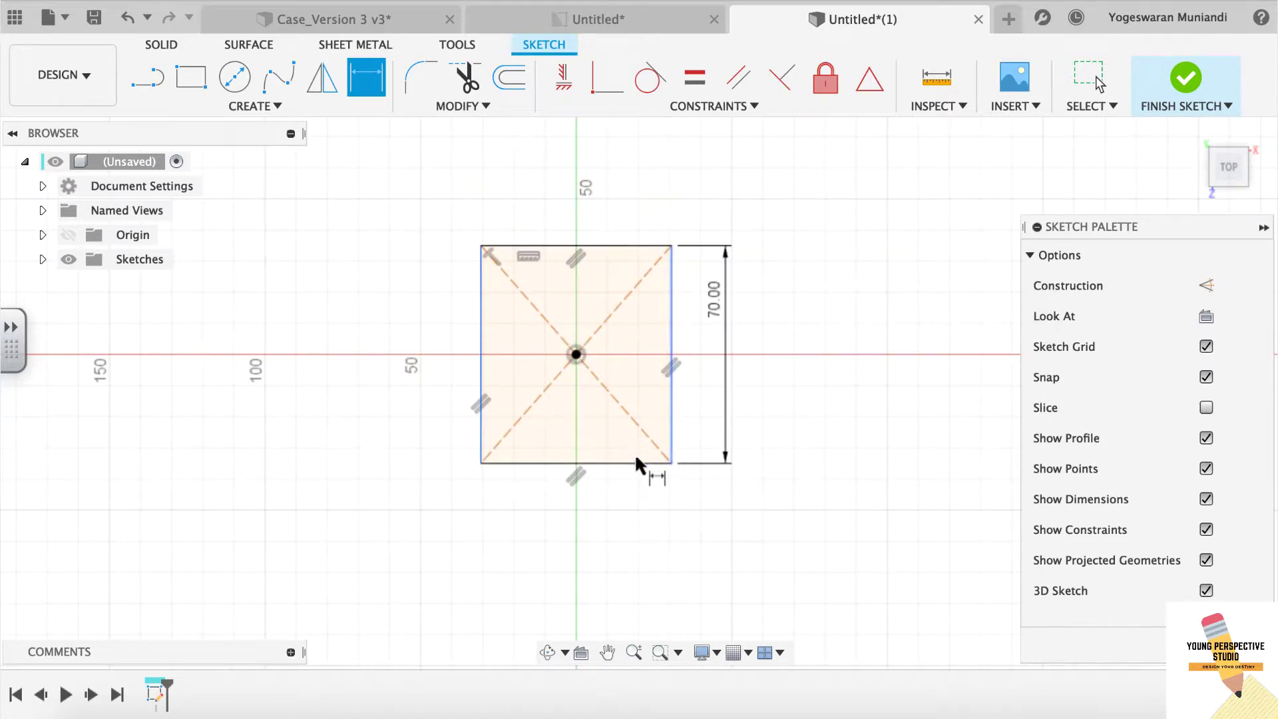
pyautogui.click(637, 565)
pyautogui.write('50')
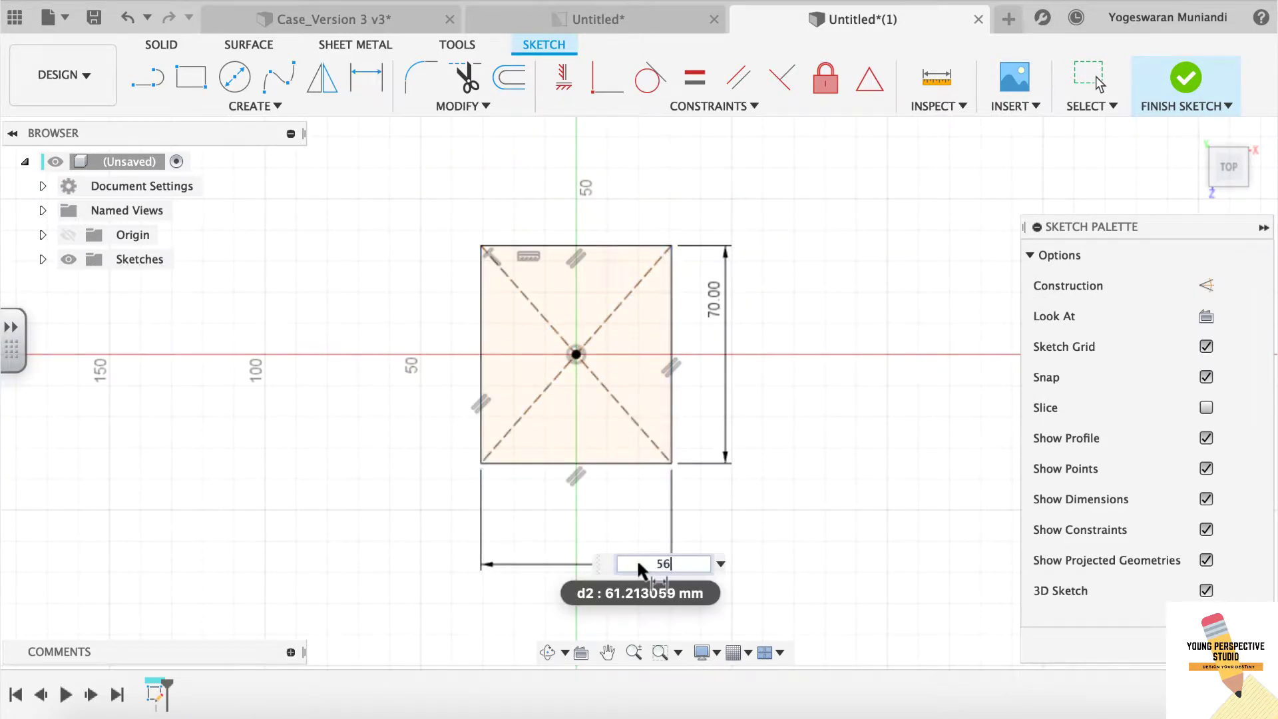
pyautogui.press('Return')
pyautogui.scroll(3, 699, 471)
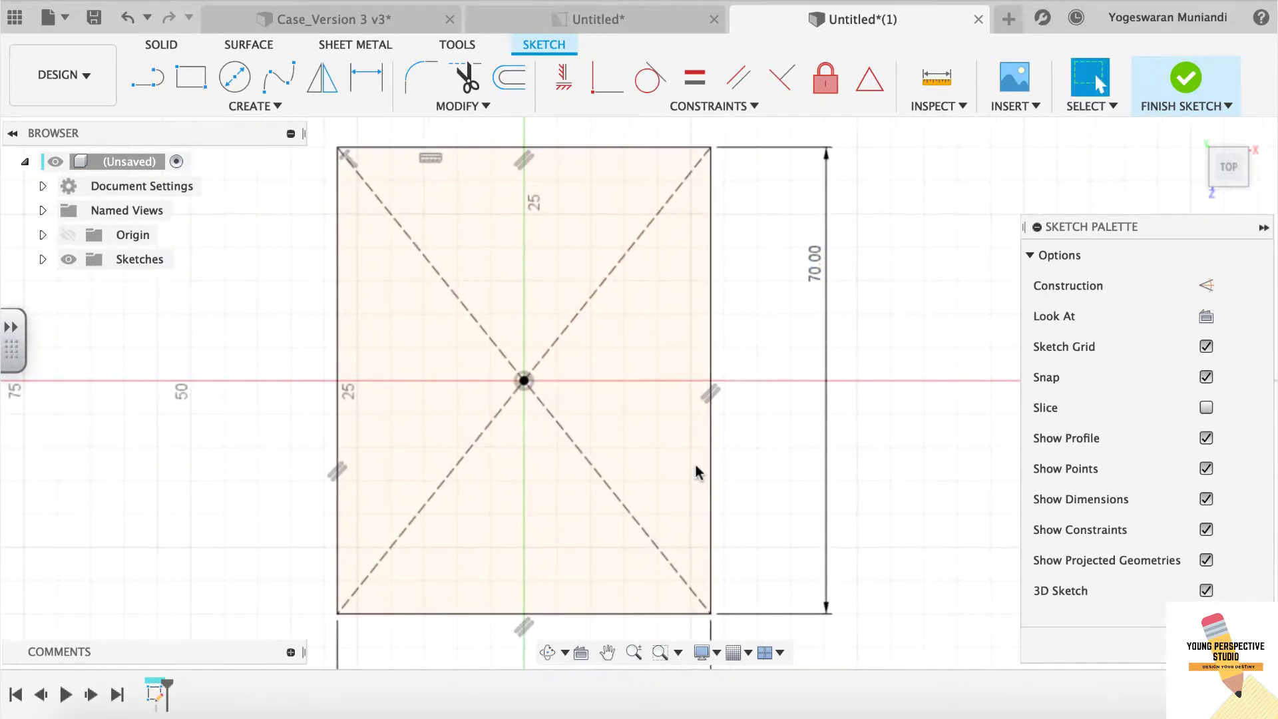
# - Fillet the top-right, top-left, bottom-left and bottom-right corners with a 10 mm radius
pyautogui.click(461, 106)
pyautogui.click(435, 128)
pyautogui.click(708, 211)
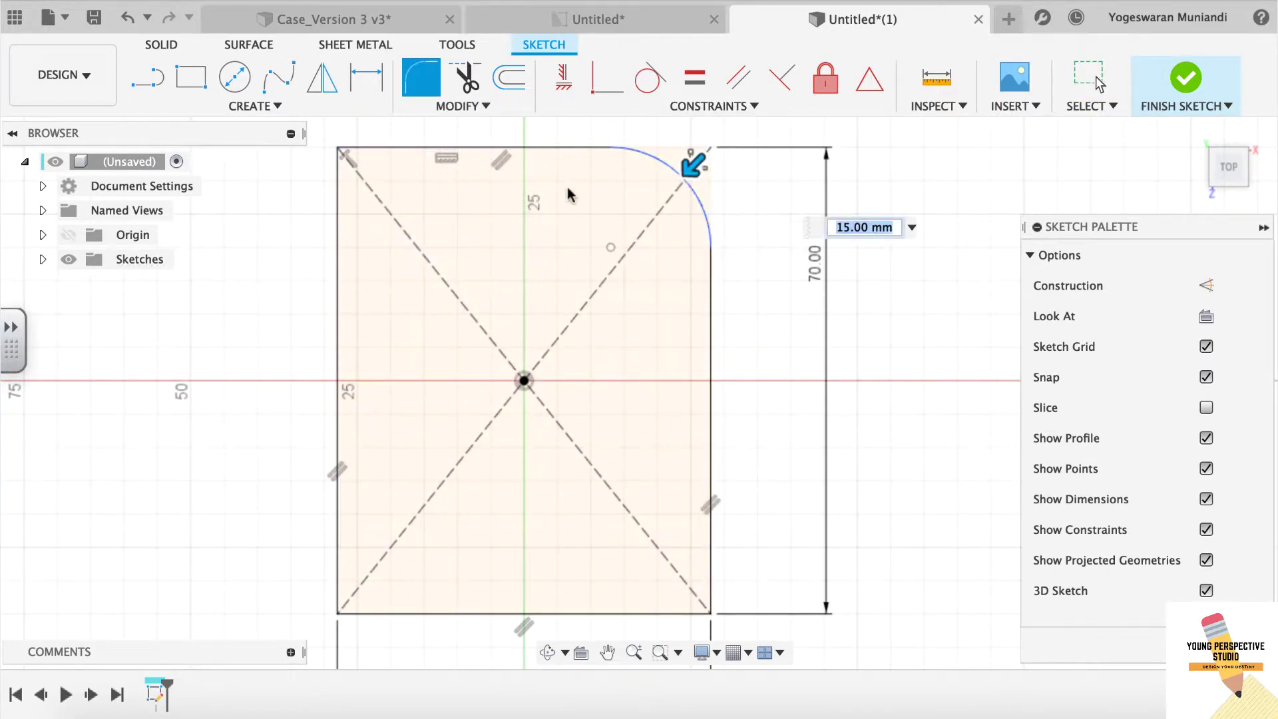
pyautogui.click(434, 147)
pyautogui.click(338, 229)
pyautogui.click(341, 483)
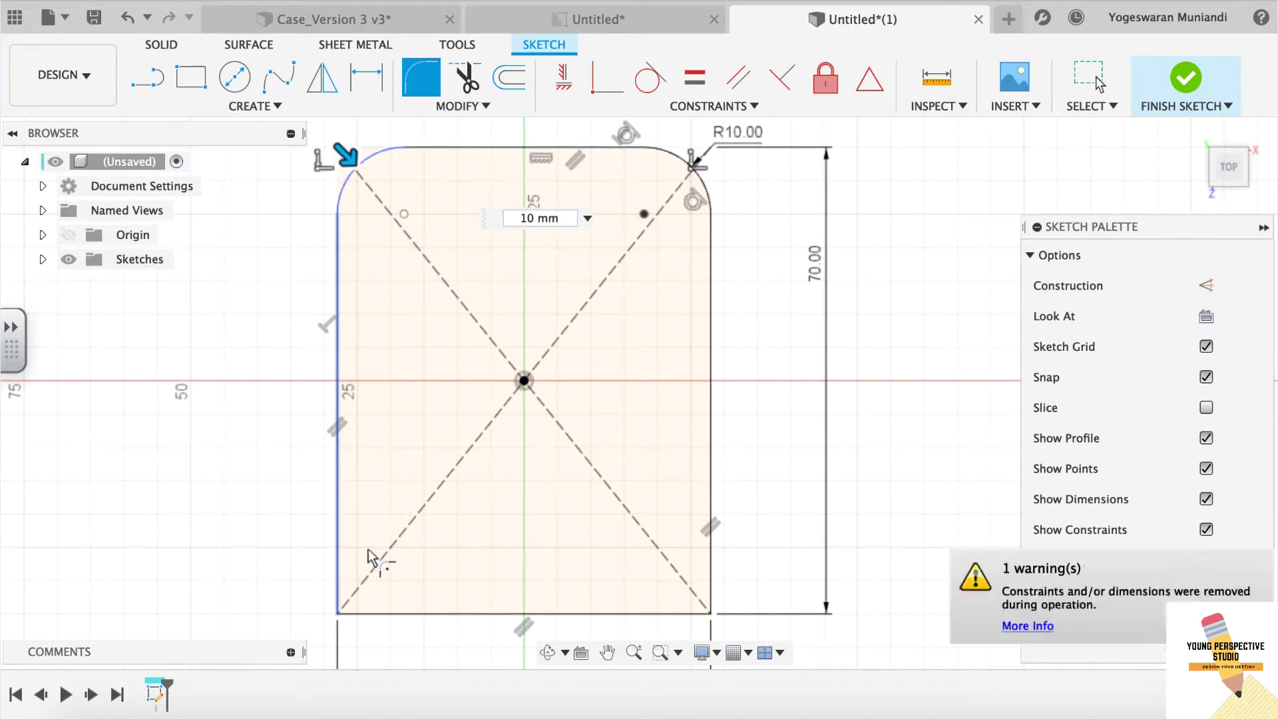
pyautogui.click(422, 611)
pyautogui.click(709, 577)
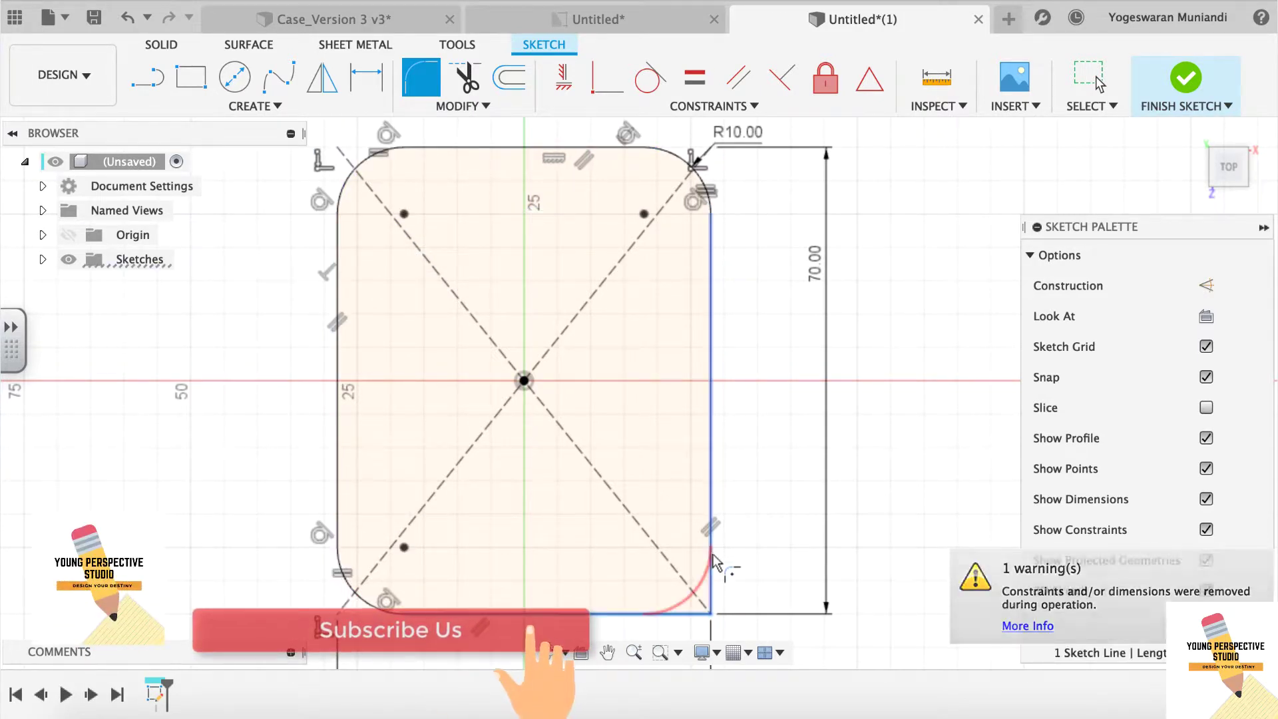
pyautogui.click(692, 611)
pyautogui.press('Return')
pyautogui.press('l')
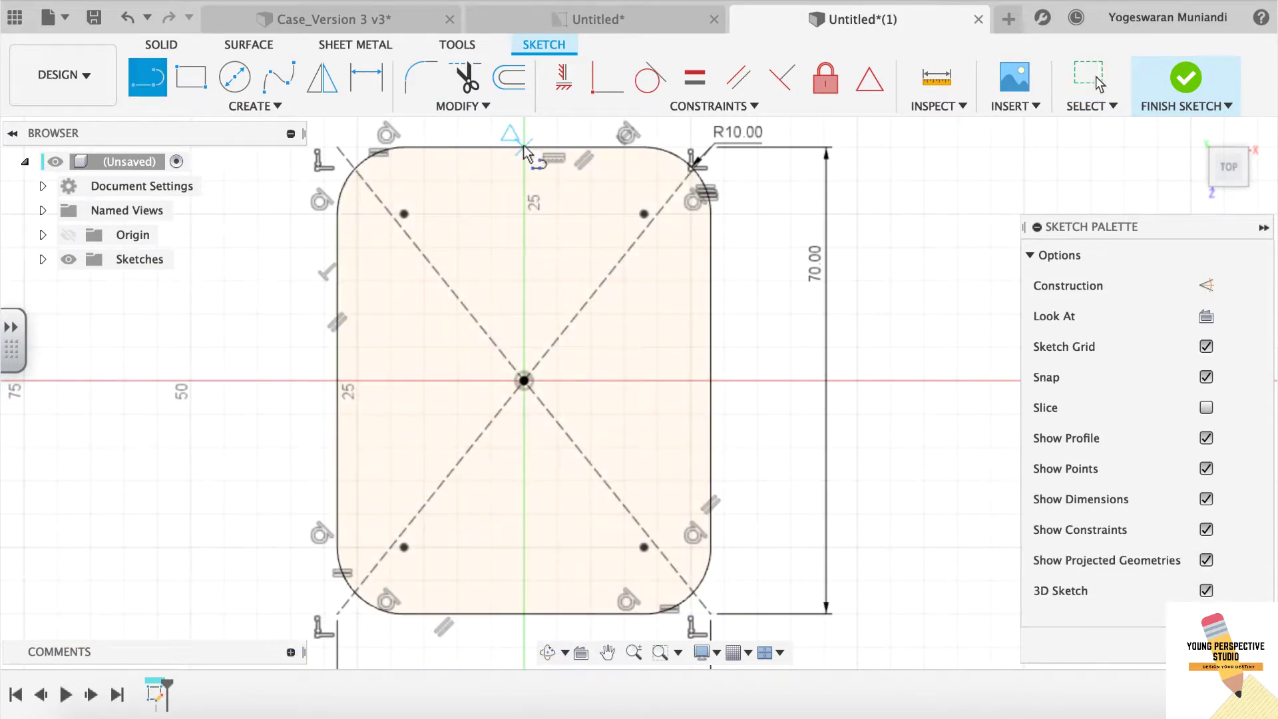
# - Finish the vertical centreline to the bottom edge and make it construction geometry
pyautogui.click(524, 612)
pyautogui.press('Escape')
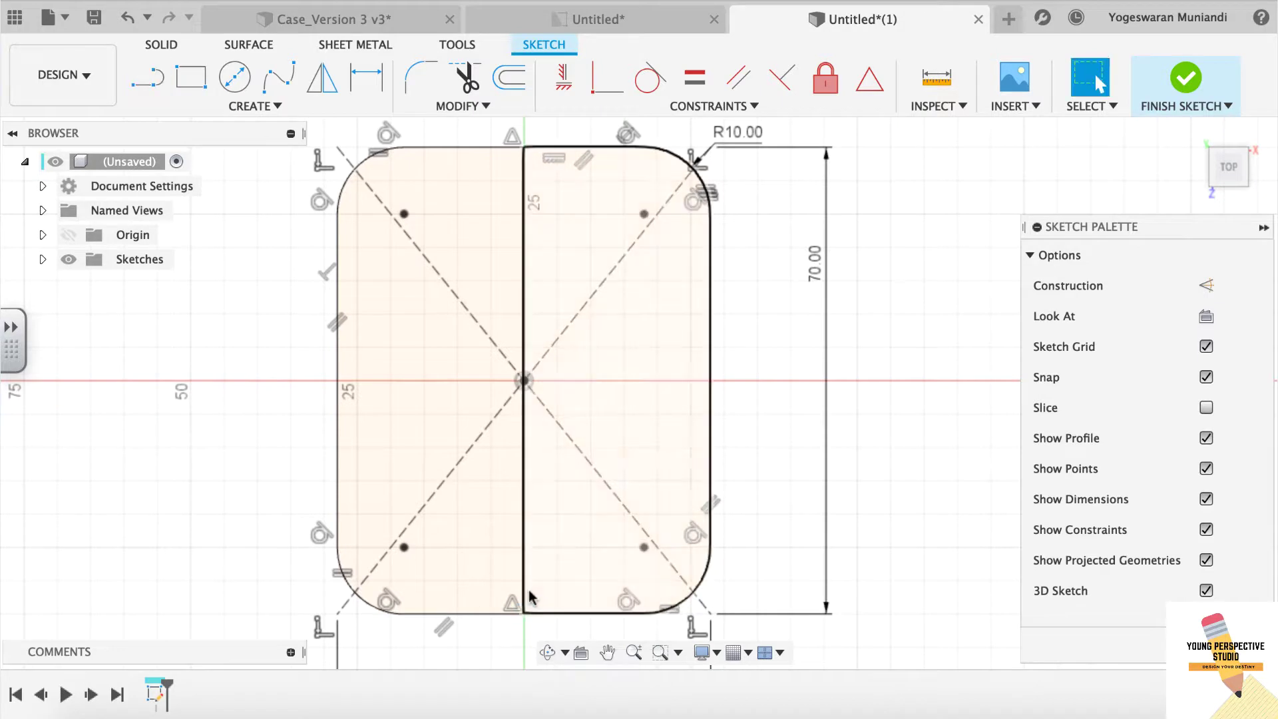
pyautogui.click(524, 593)
pyautogui.click(1206, 287)
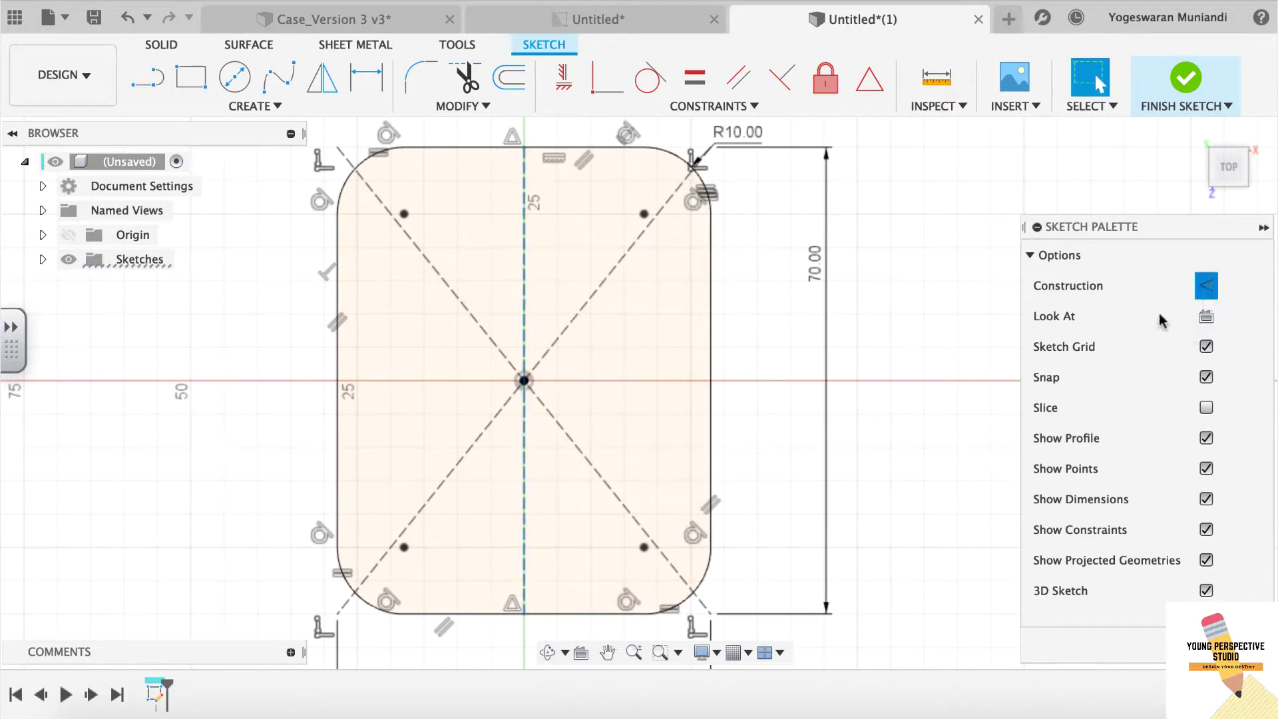
# - Offset the centreline by 1 mm, then start a -1 mm offset on the other side
pyautogui.press('o')
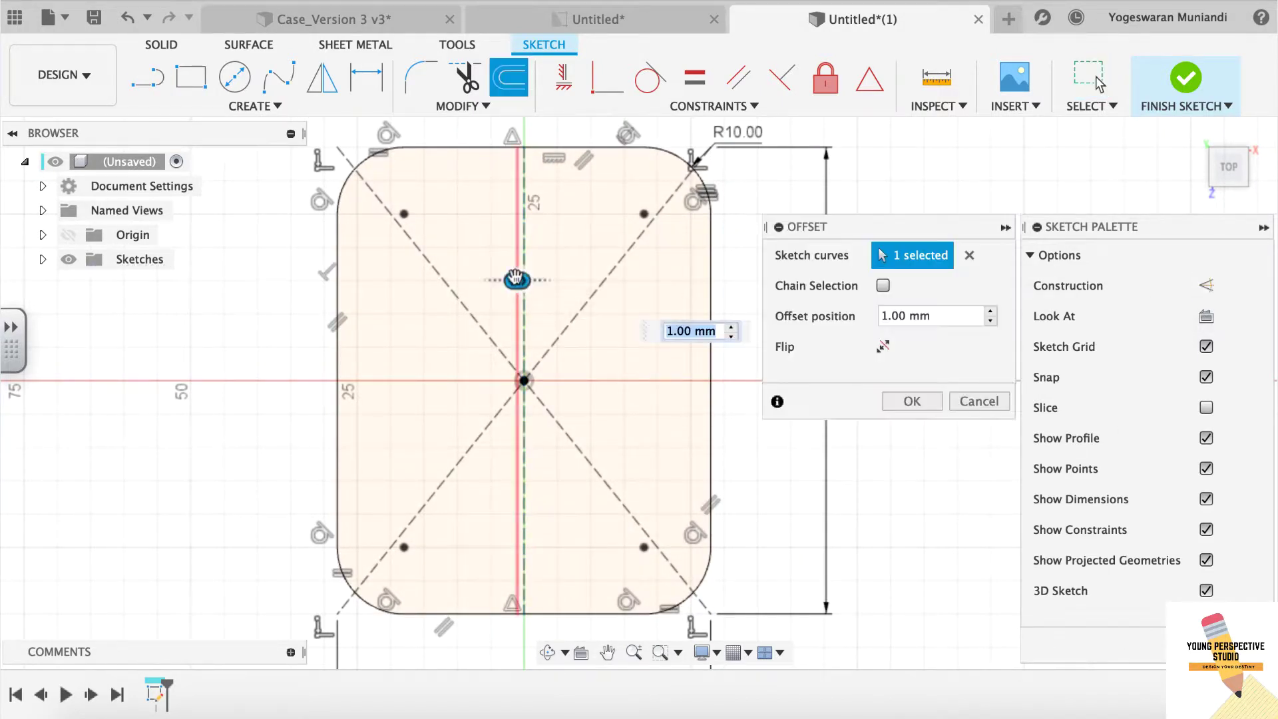
pyautogui.click(912, 401)
pyautogui.click(526, 219)
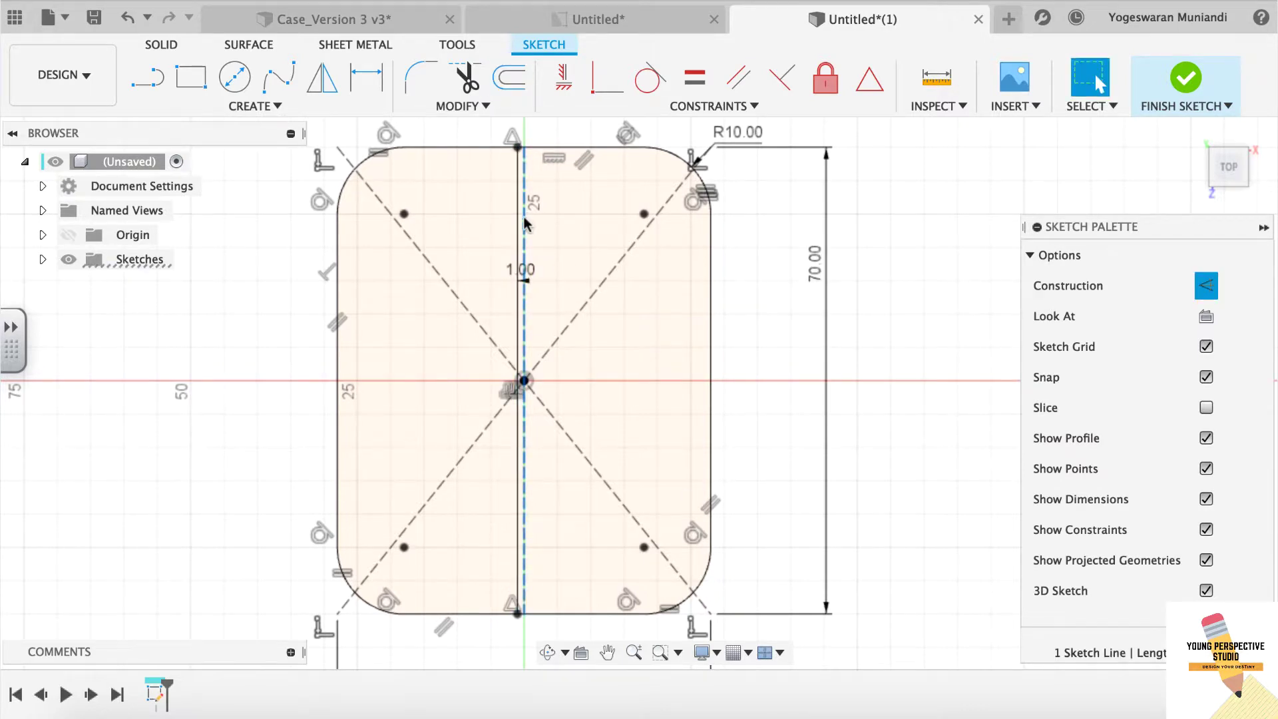
pyautogui.write('o')
pyautogui.write('-1')
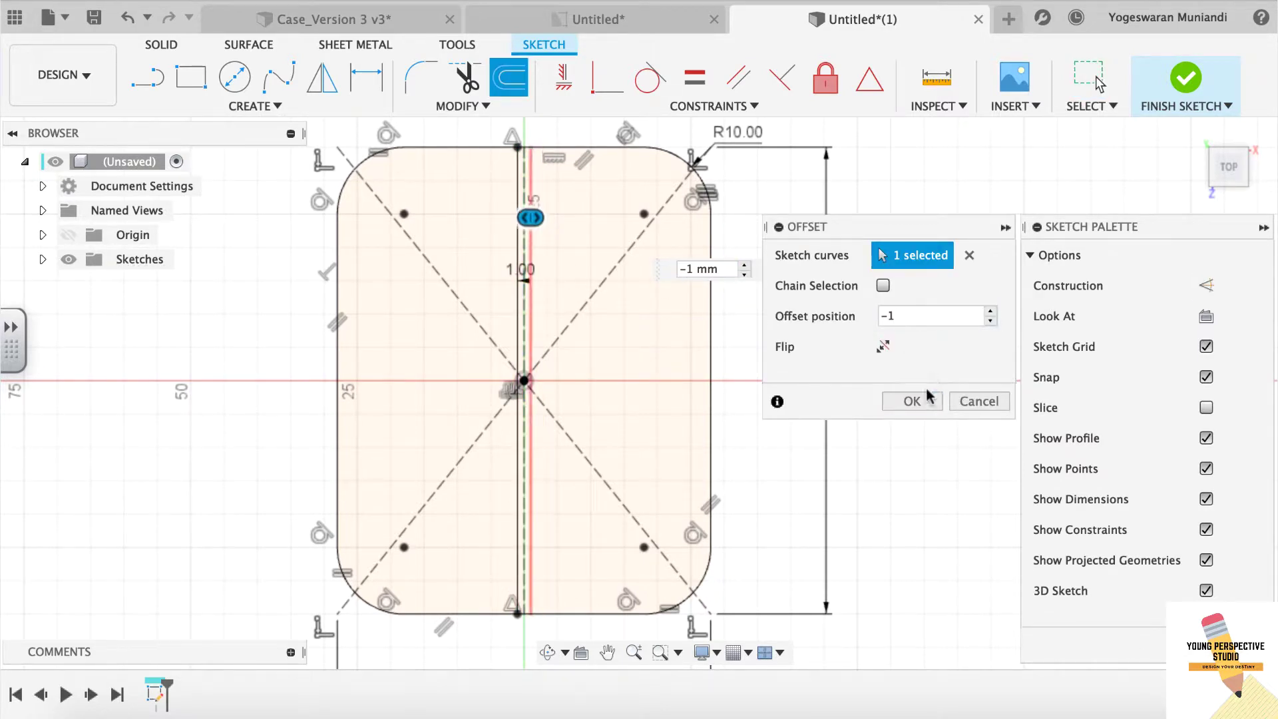
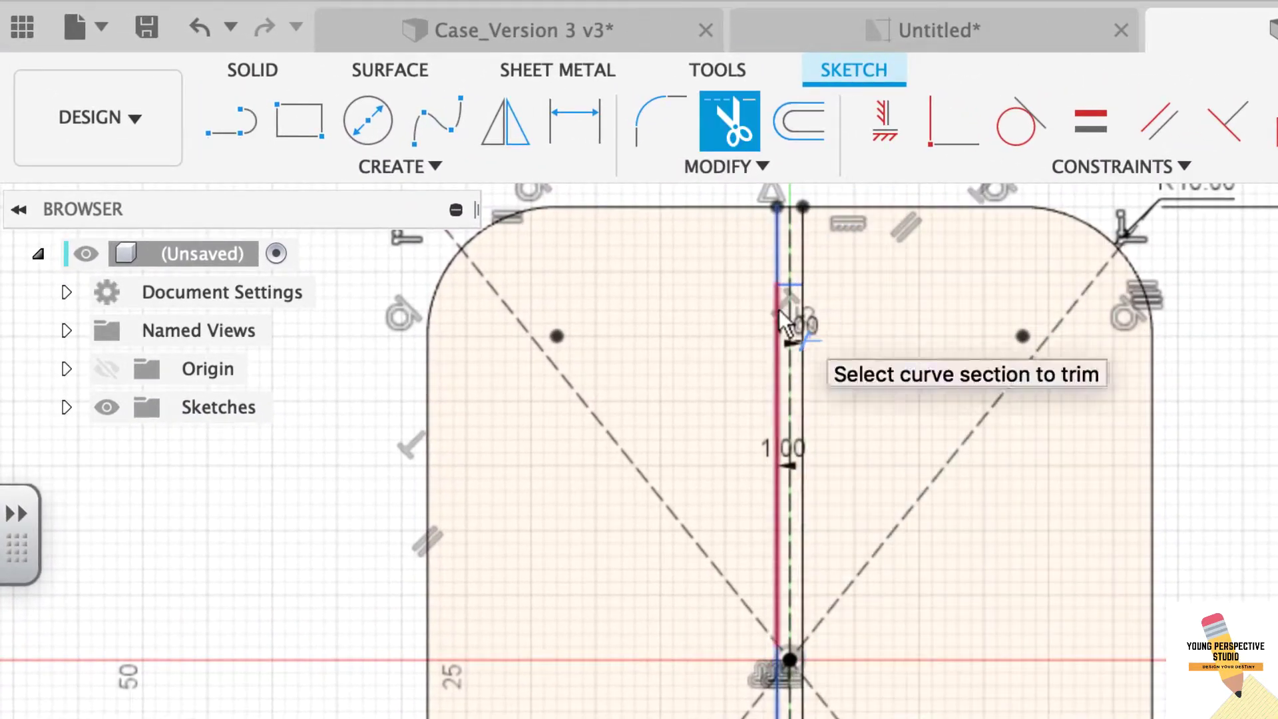
# - Trim away the extra offset slot lines below the connector on both sides
pyautogui.click(778, 309)
pyautogui.press('Escape')
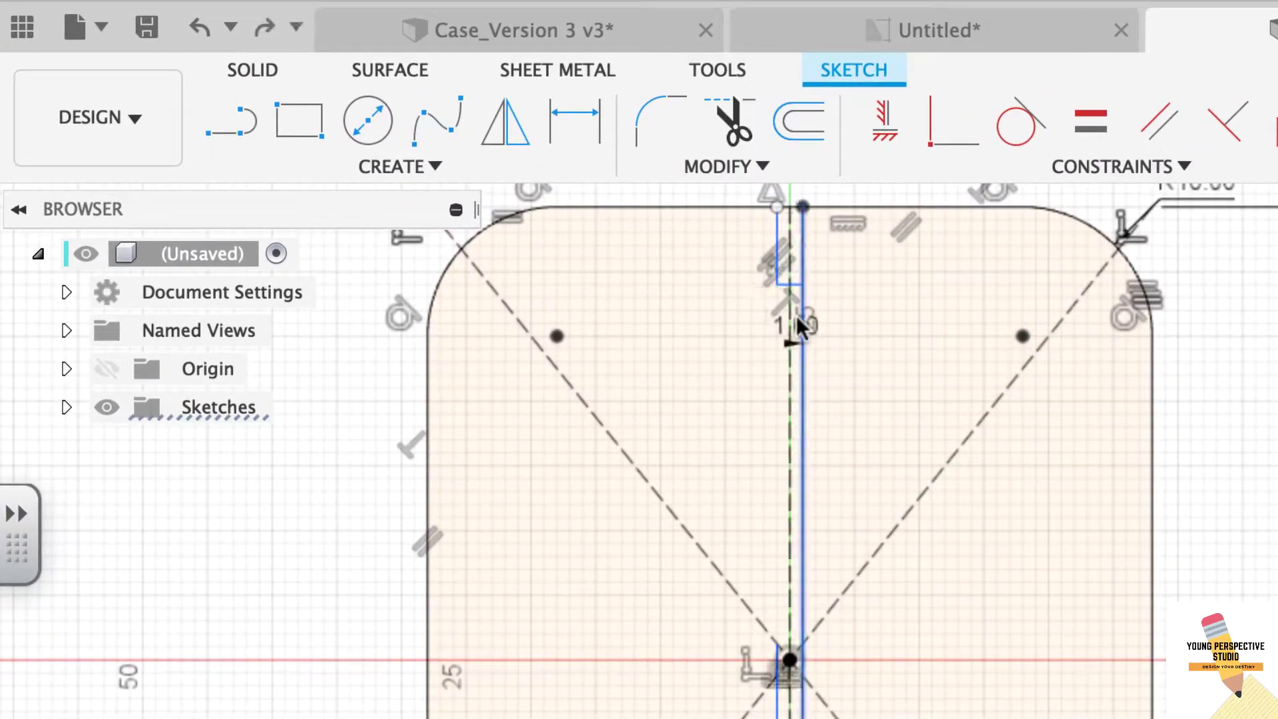
pyautogui.press('t')
pyautogui.click(812, 319)
# - Dimension the slot depth and make the slot line's top endpoint coincident with the top edge
pyautogui.press('d')
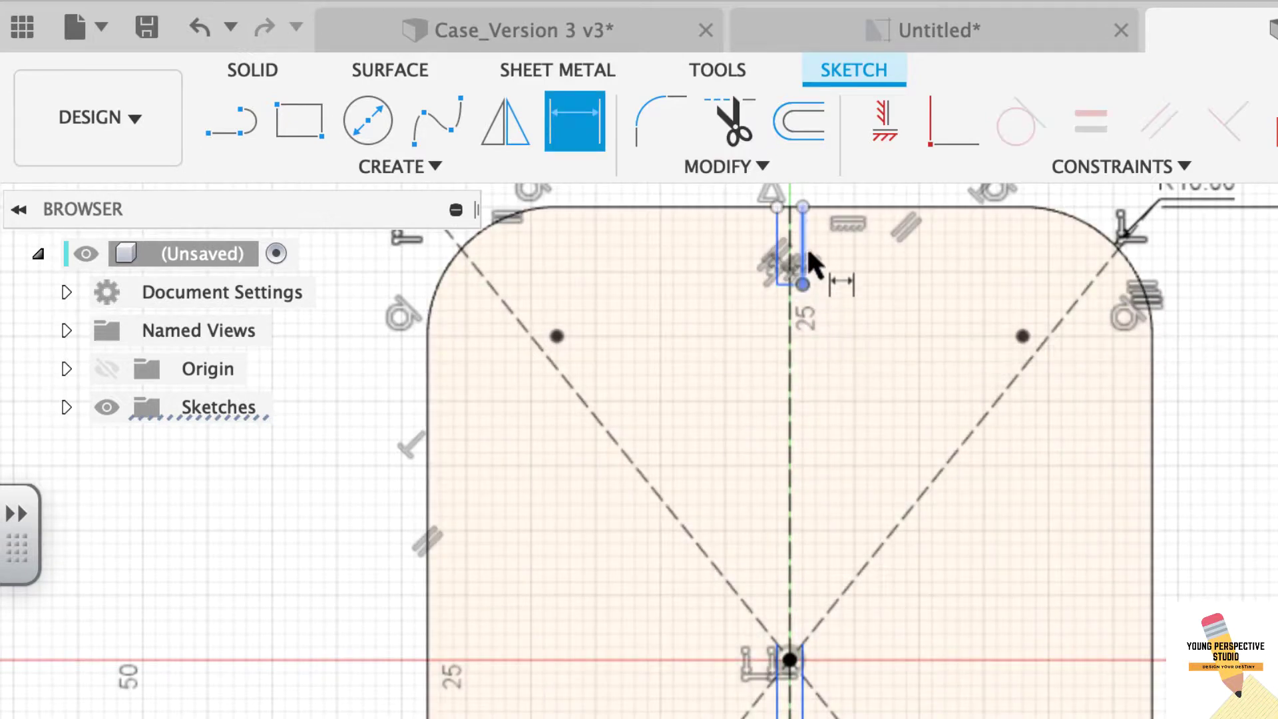
pyautogui.click(900, 297)
pyautogui.write('8')
pyautogui.press('Return')
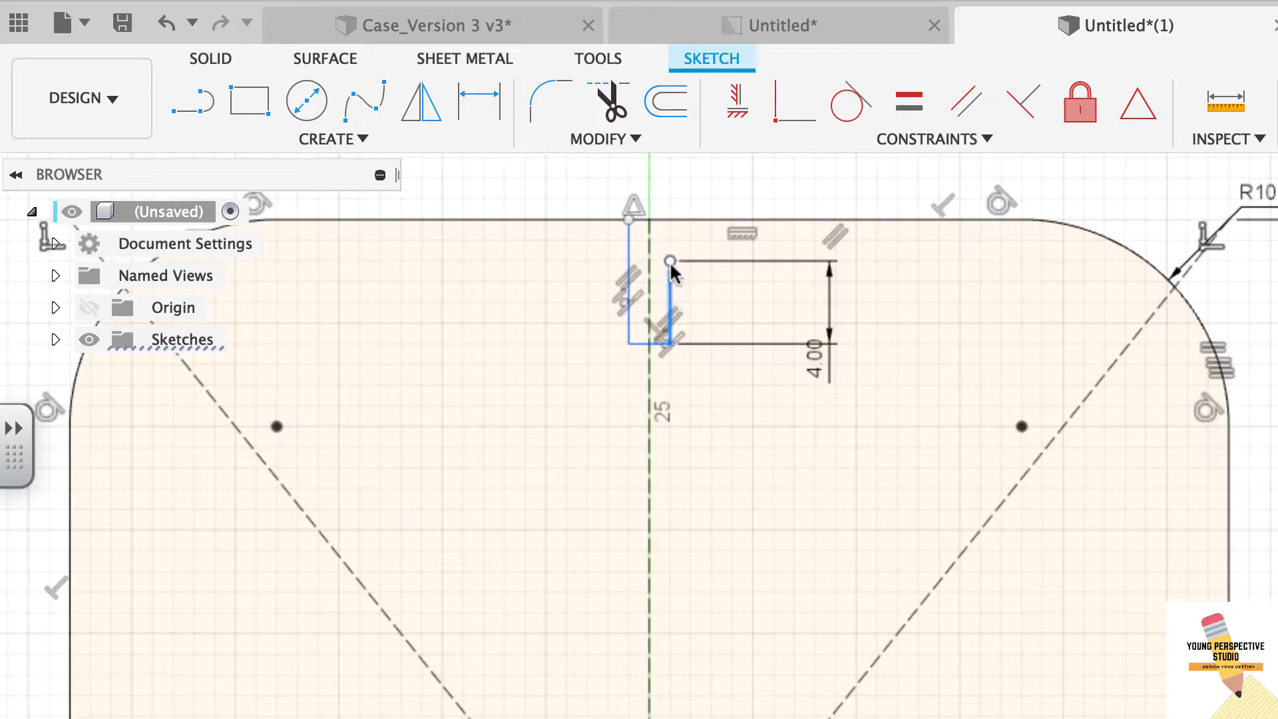
pyautogui.click(670, 261)
pyautogui.click(706, 219)
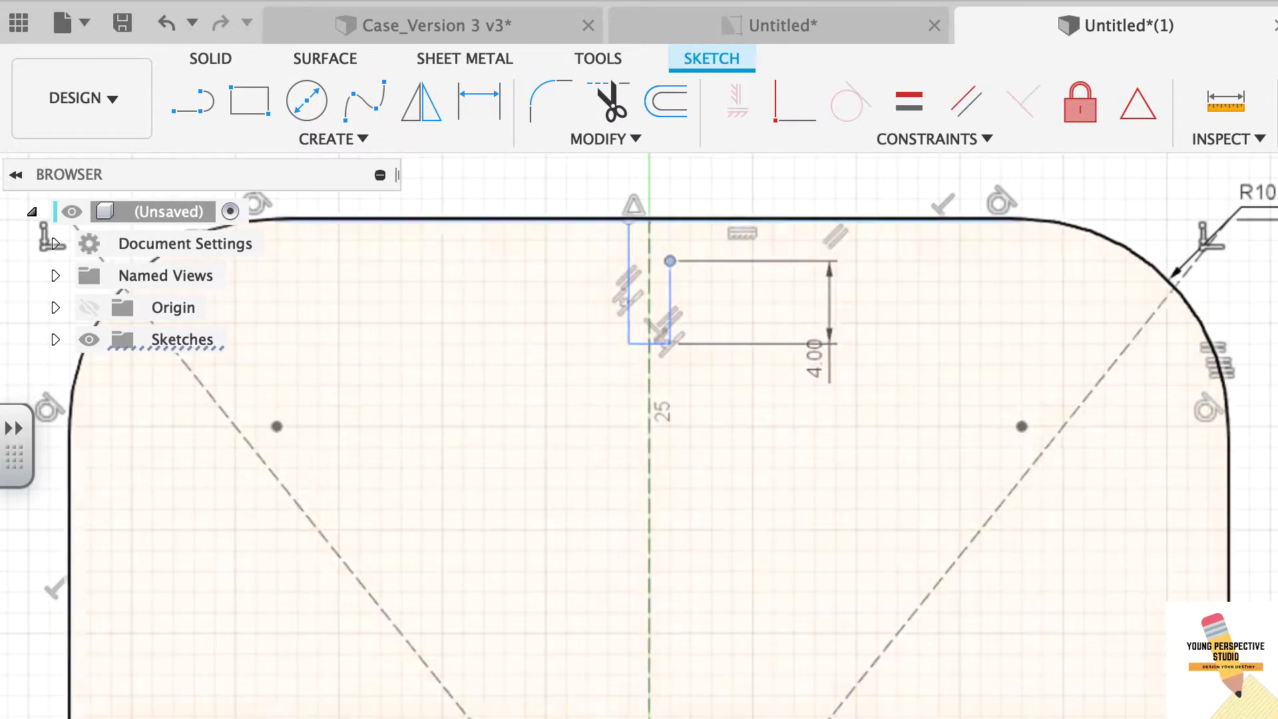
pyautogui.click(793, 110)
# - Add a 2.00 slot width dimension and a 1.00 distance from the centre line
pyautogui.press('d')
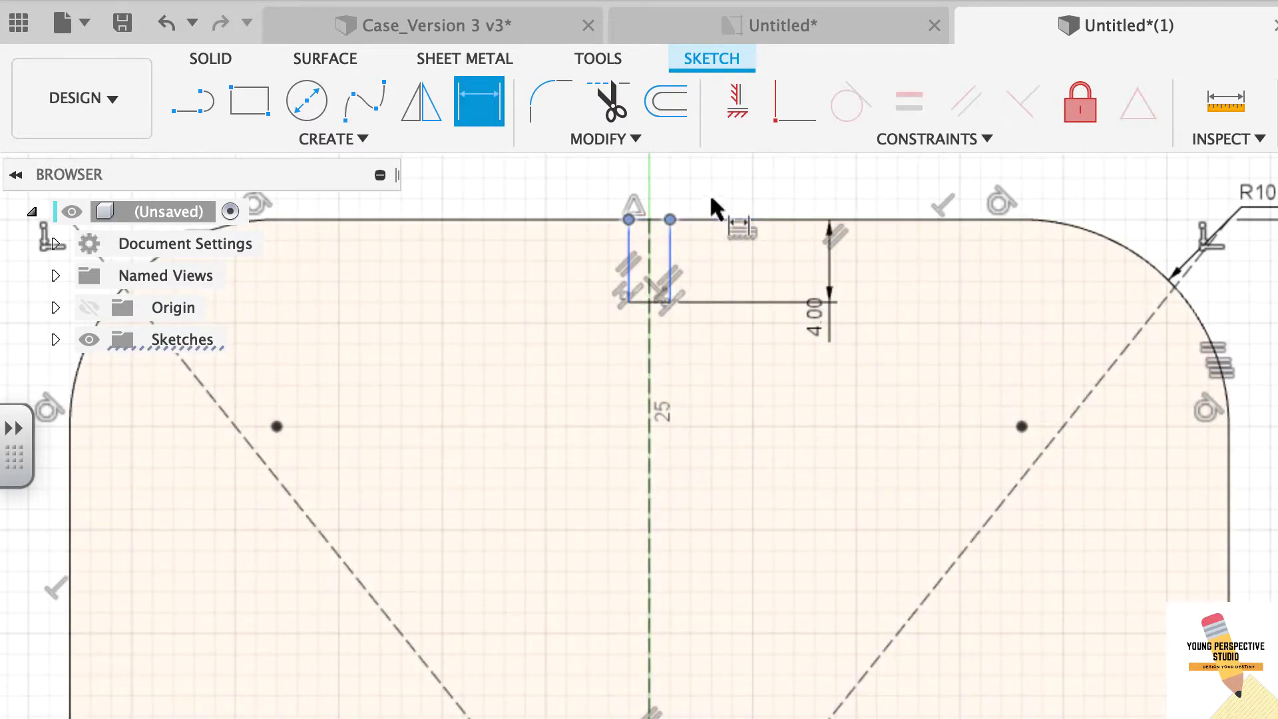
pyautogui.click(740, 169)
pyautogui.press('Return')
pyautogui.press('Escape')
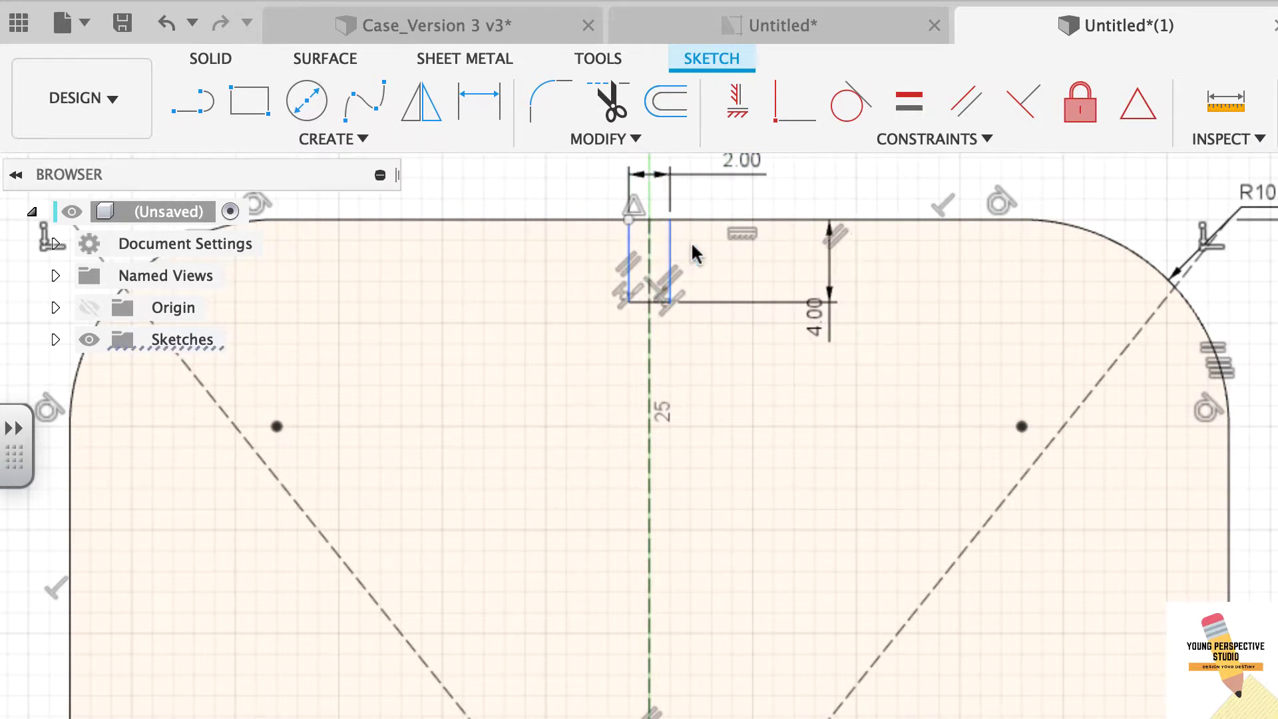
pyautogui.press('d')
pyautogui.click(649, 243)
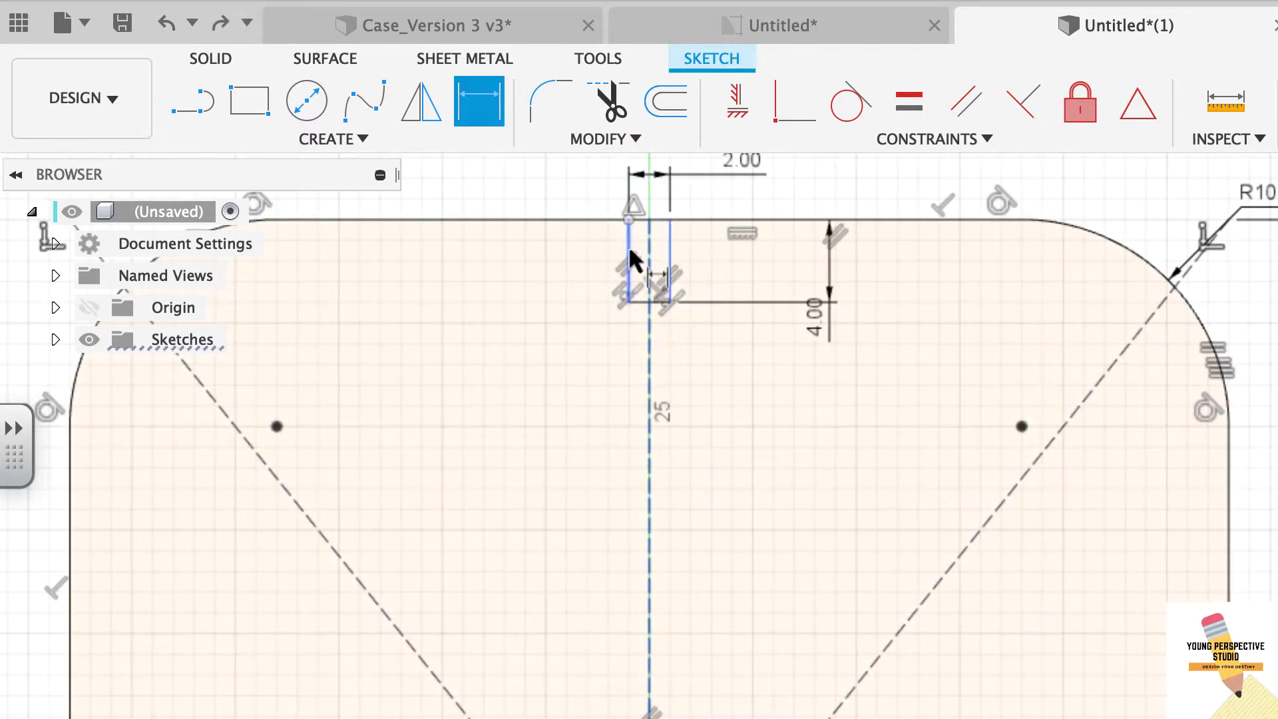
pyautogui.click(567, 254)
pyautogui.press('Escape')
# - Trim the top-edge segment closing the slot so the 2 × 4 notch opens
pyautogui.click(670, 251)
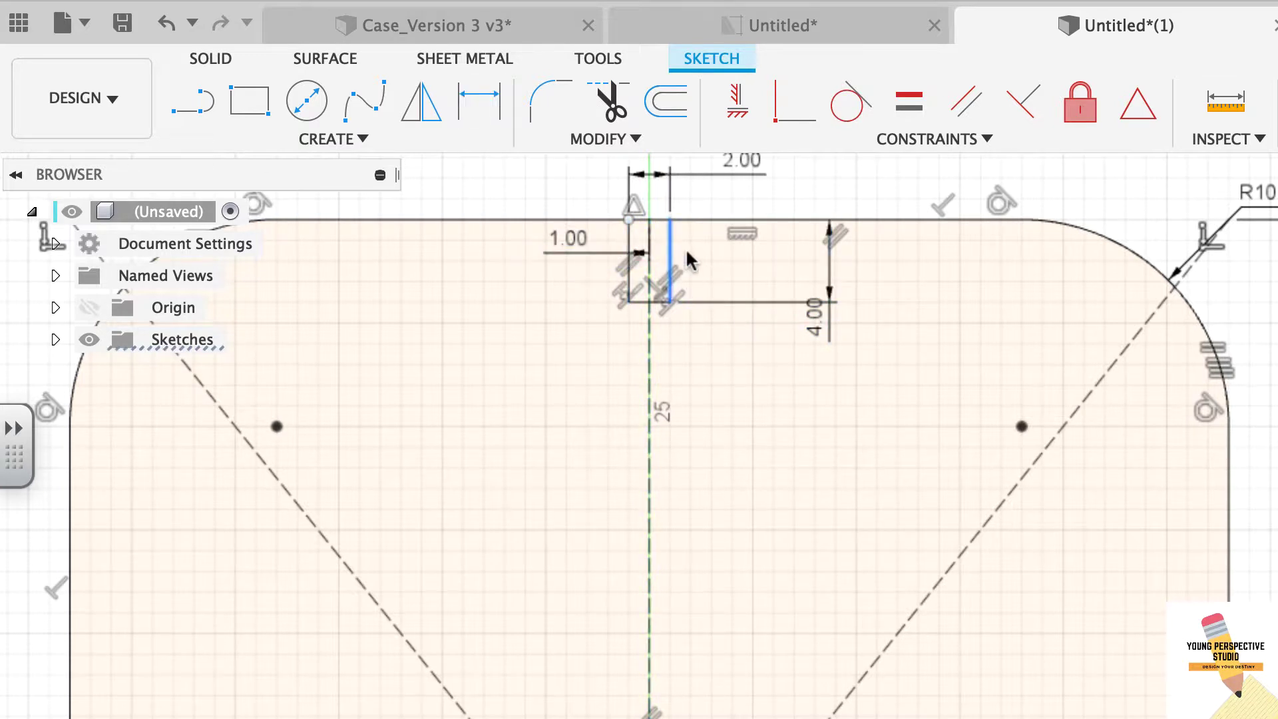
pyautogui.click(757, 377)
pyautogui.scroll(-4, 757, 376)
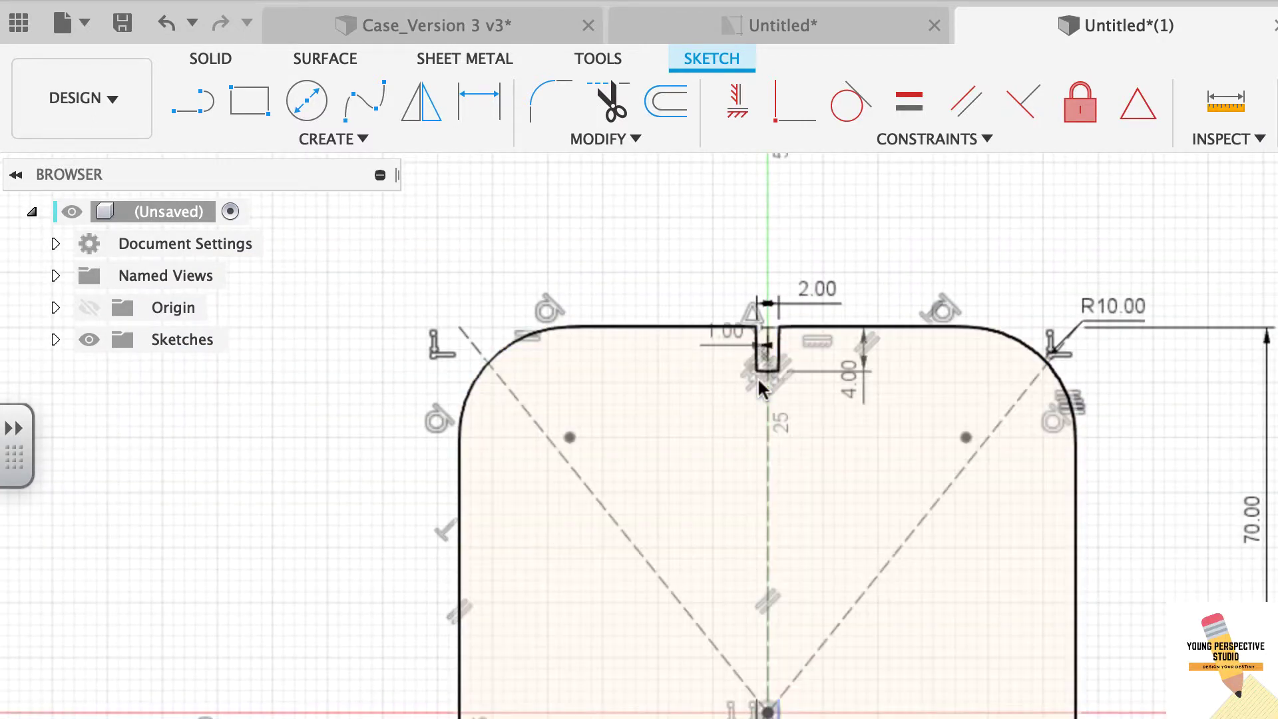
pyautogui.scroll(3, 757, 377)
pyautogui.scroll(-3, 757, 439)
pyautogui.scroll(3, 757, 440)
pyautogui.press('t')
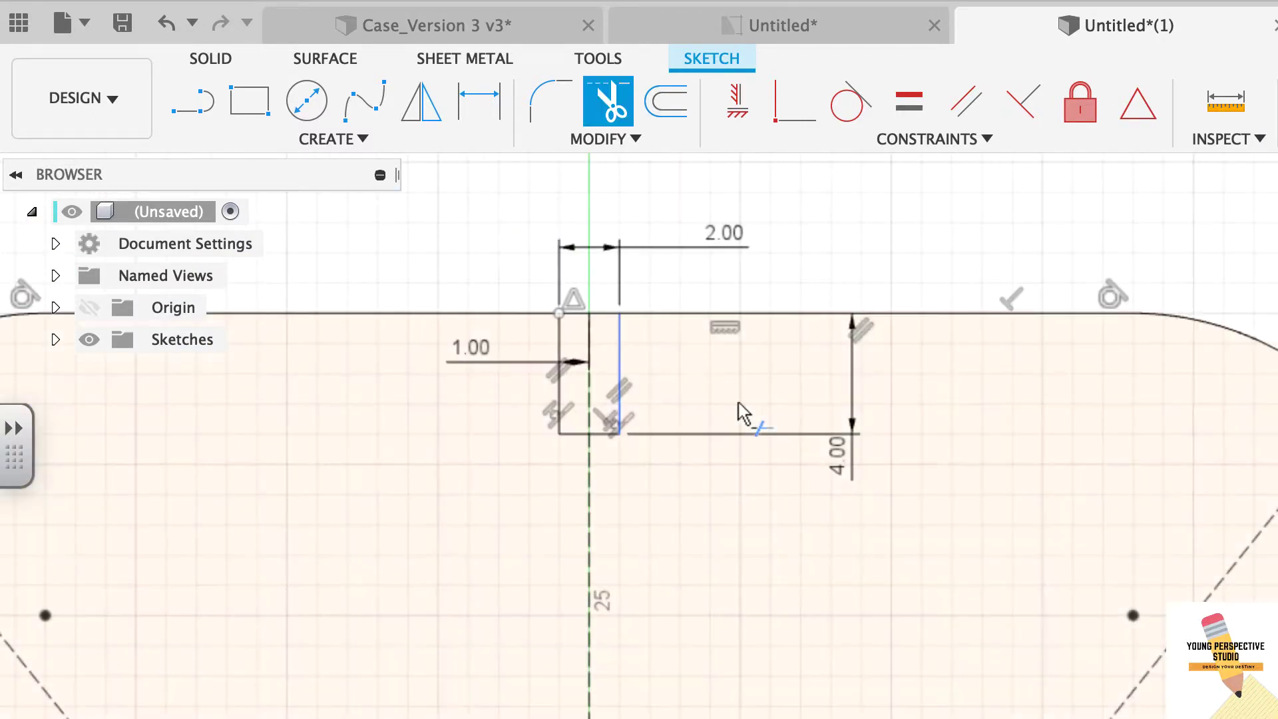
pyautogui.click(603, 322)
pyautogui.press('Escape')
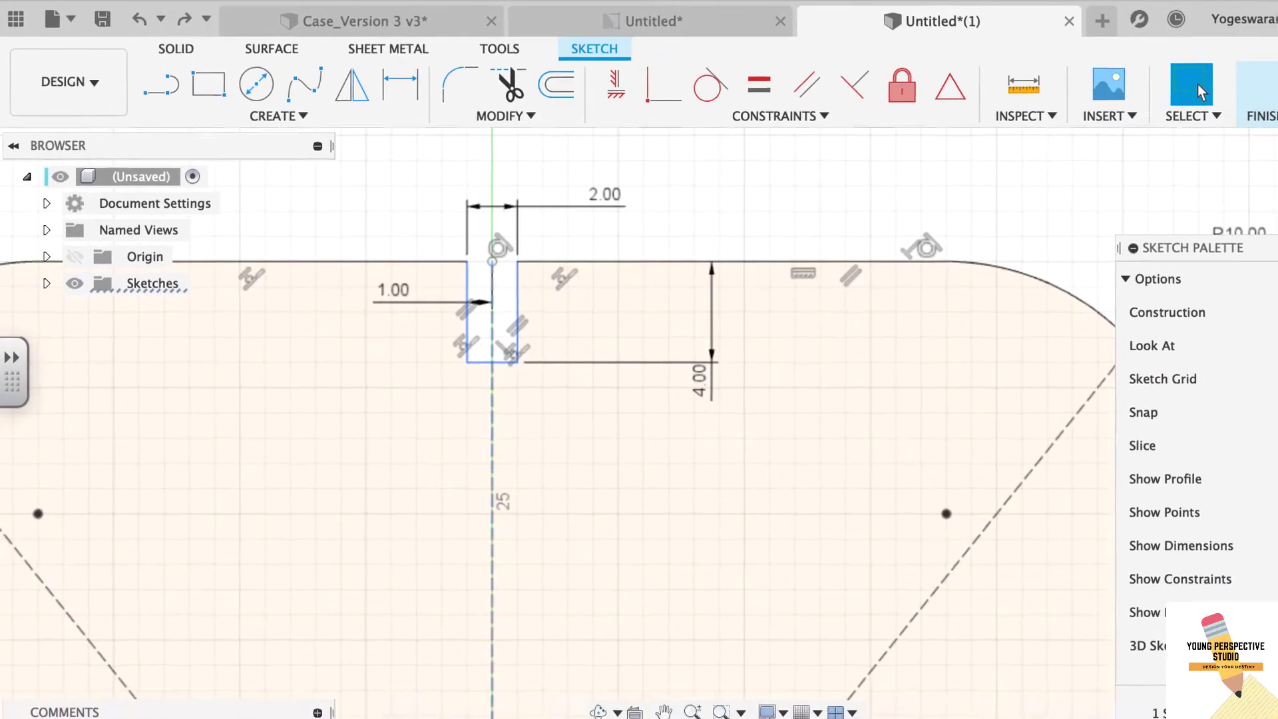
# - Offset the centre line 4.50 mm to both the left and right sides
pyautogui.click(590, 87)
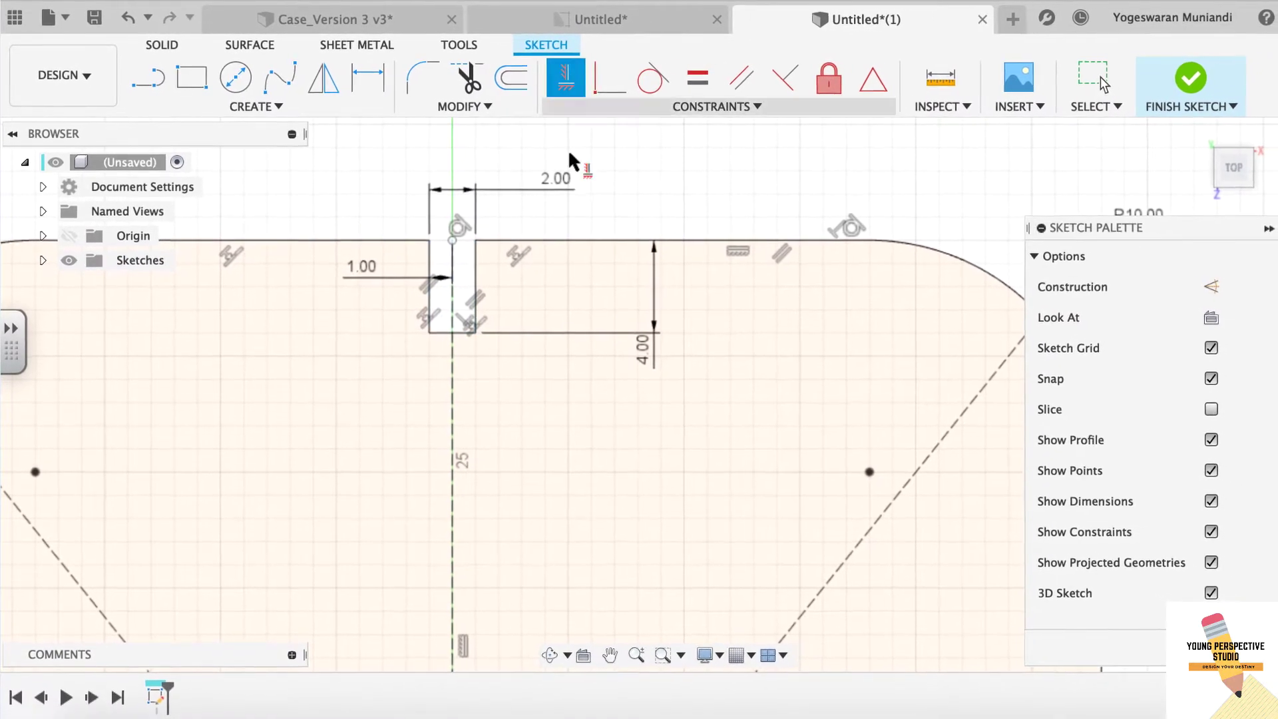
pyautogui.click(571, 430)
pyautogui.press('o')
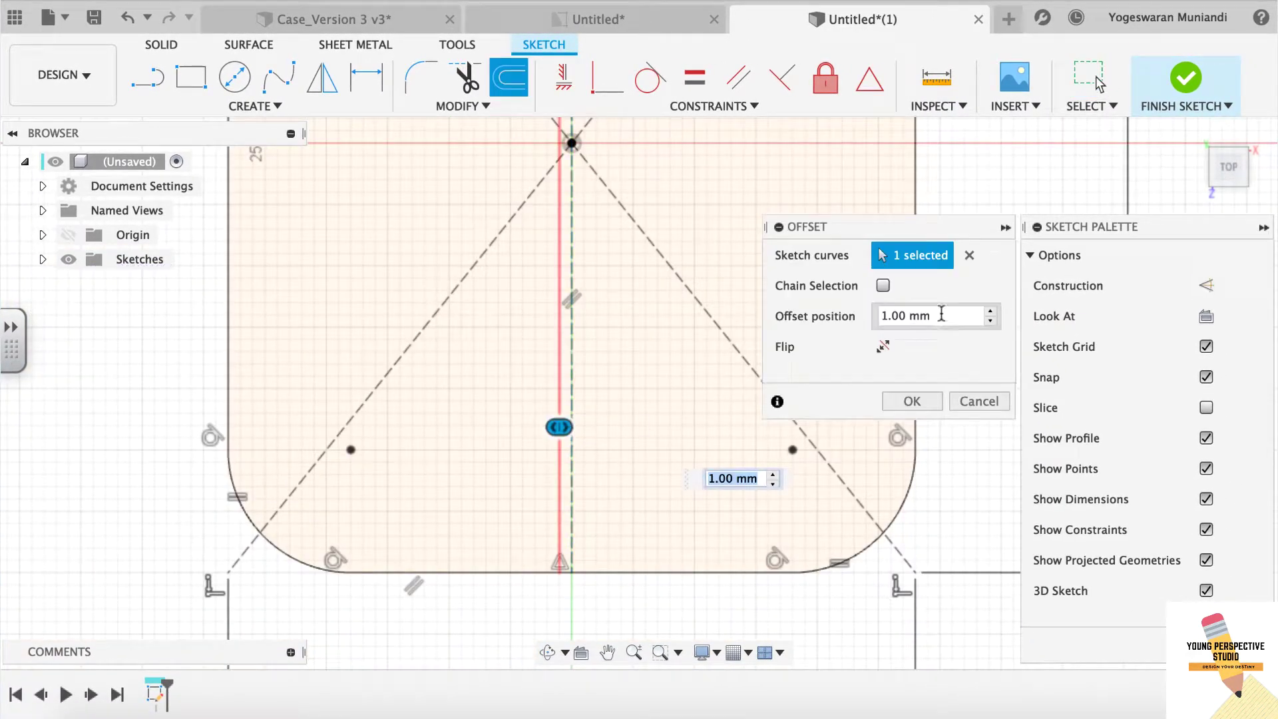
pyautogui.press('Return')
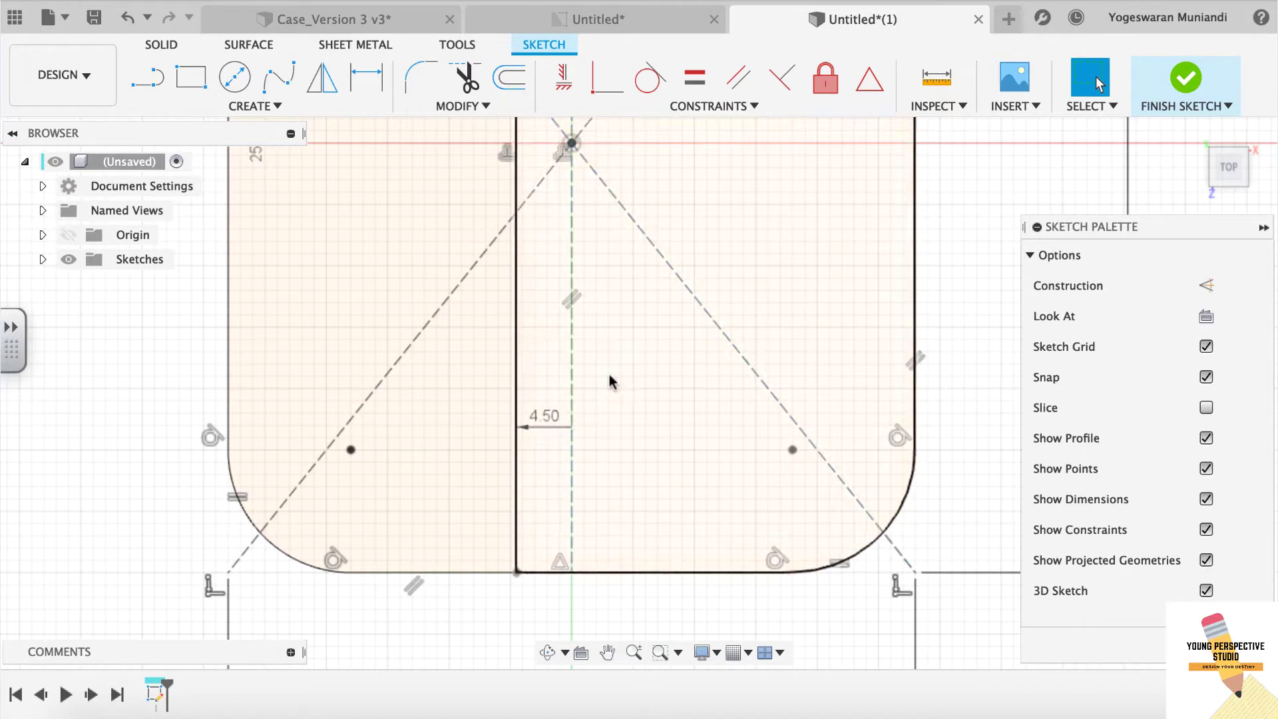
pyautogui.click(572, 387)
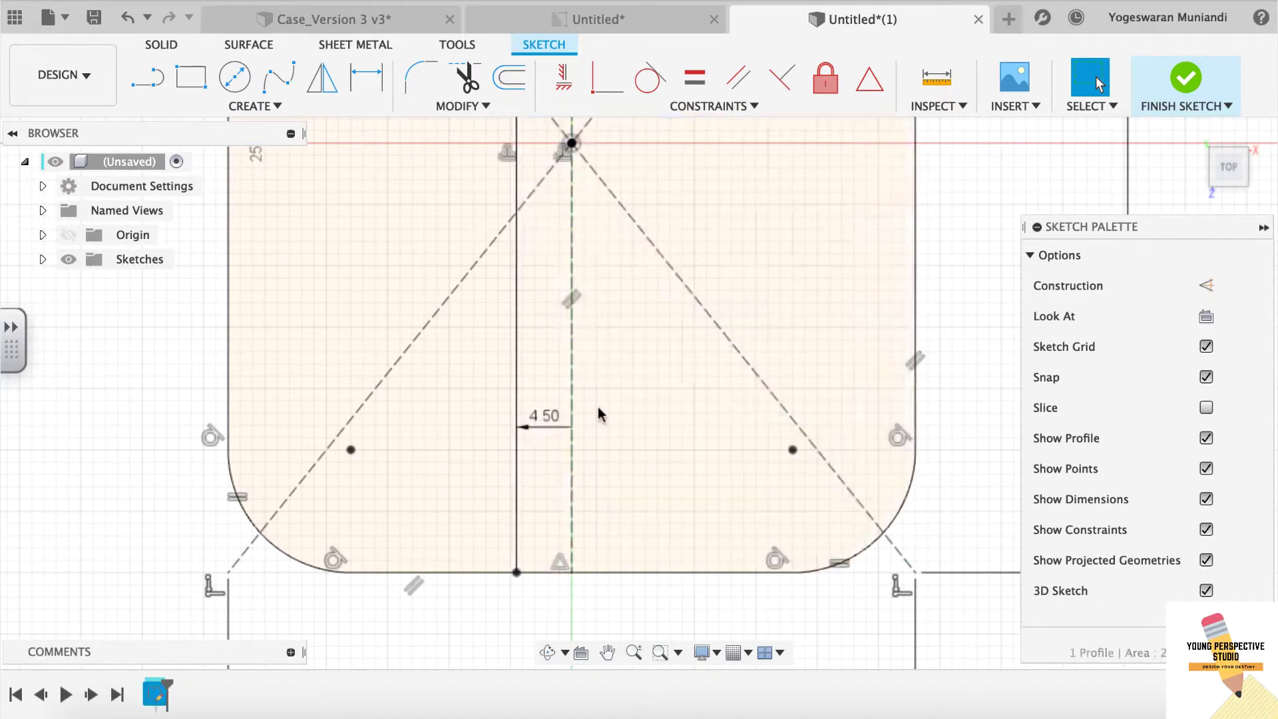
pyautogui.press('o')
pyautogui.moveTo(622, 399); pyautogui.dragTo(630, 401)
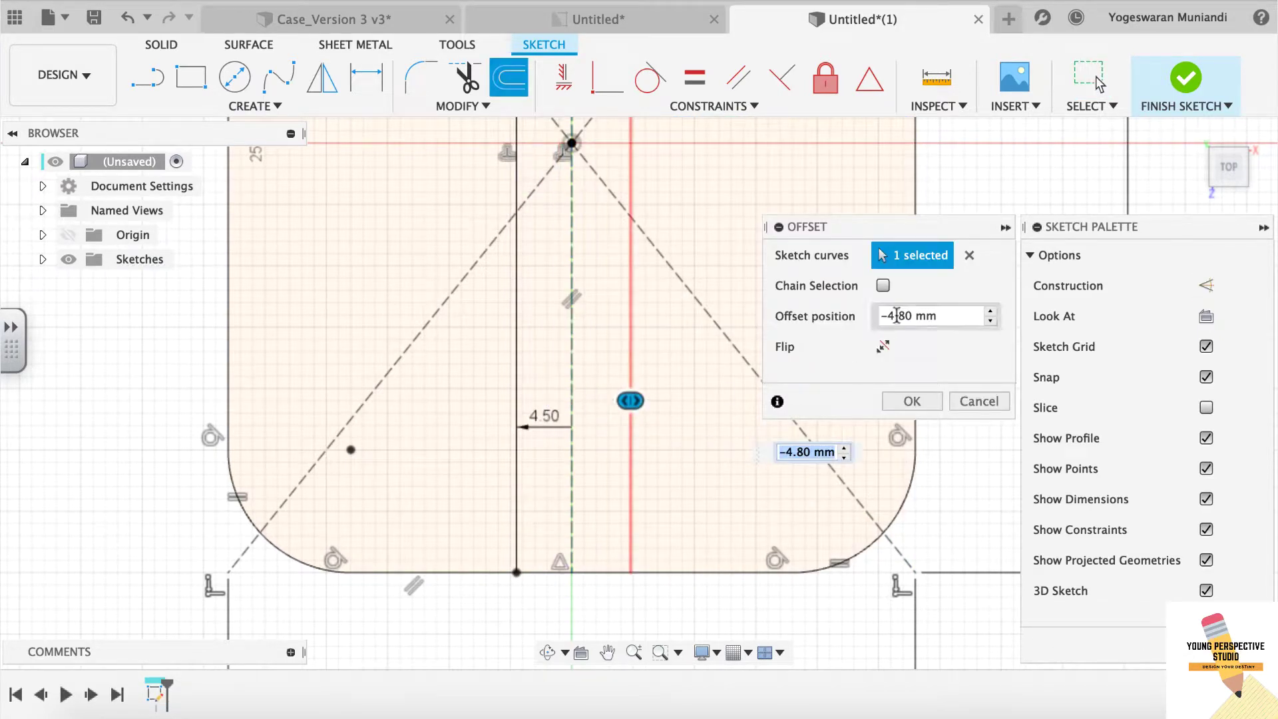
pyautogui.write('5')
pyautogui.click(912, 401)
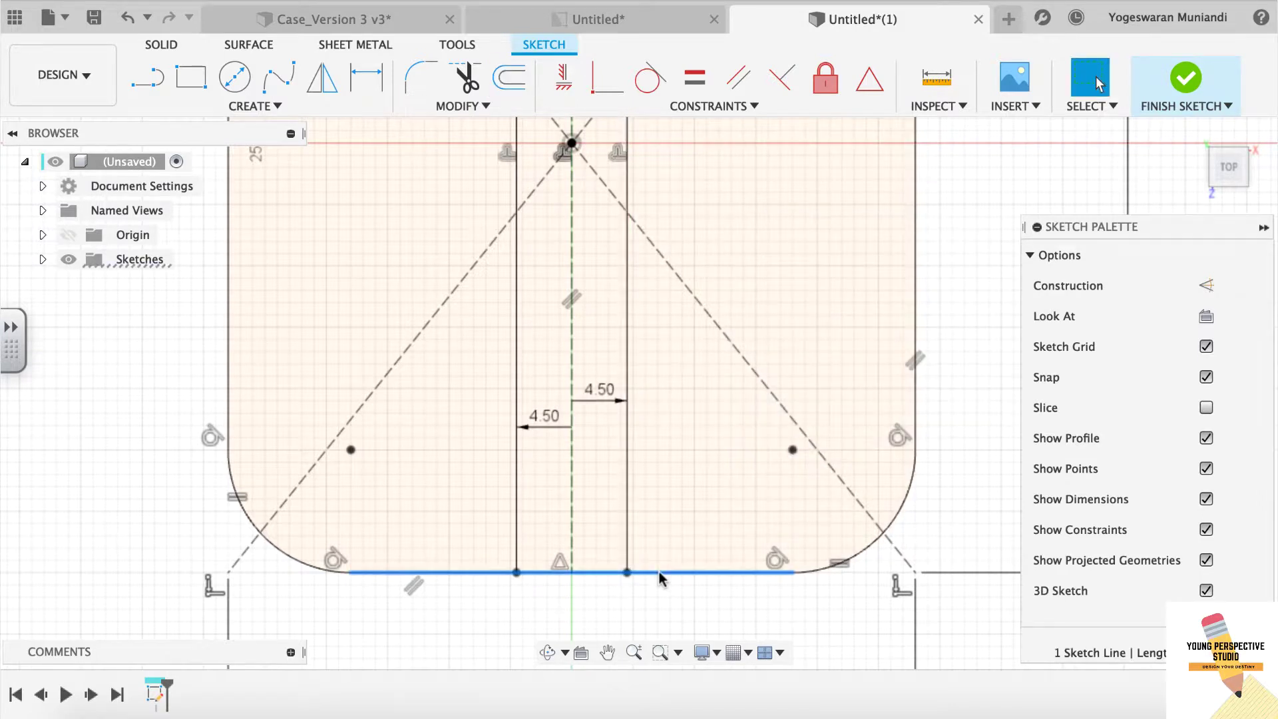
# - Offset the bottom edge 4 mm upward
pyautogui.press('o')
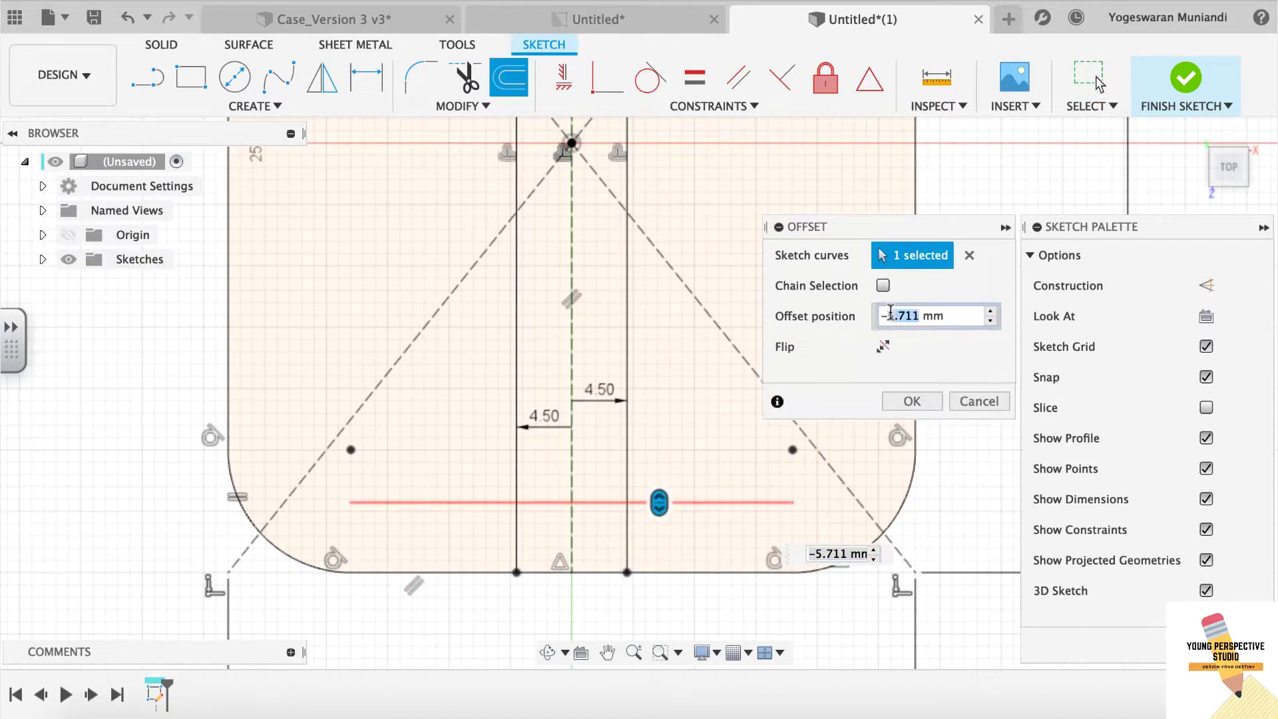
pyautogui.write('4')
pyautogui.click(912, 401)
pyautogui.scroll(5, 633, 556)
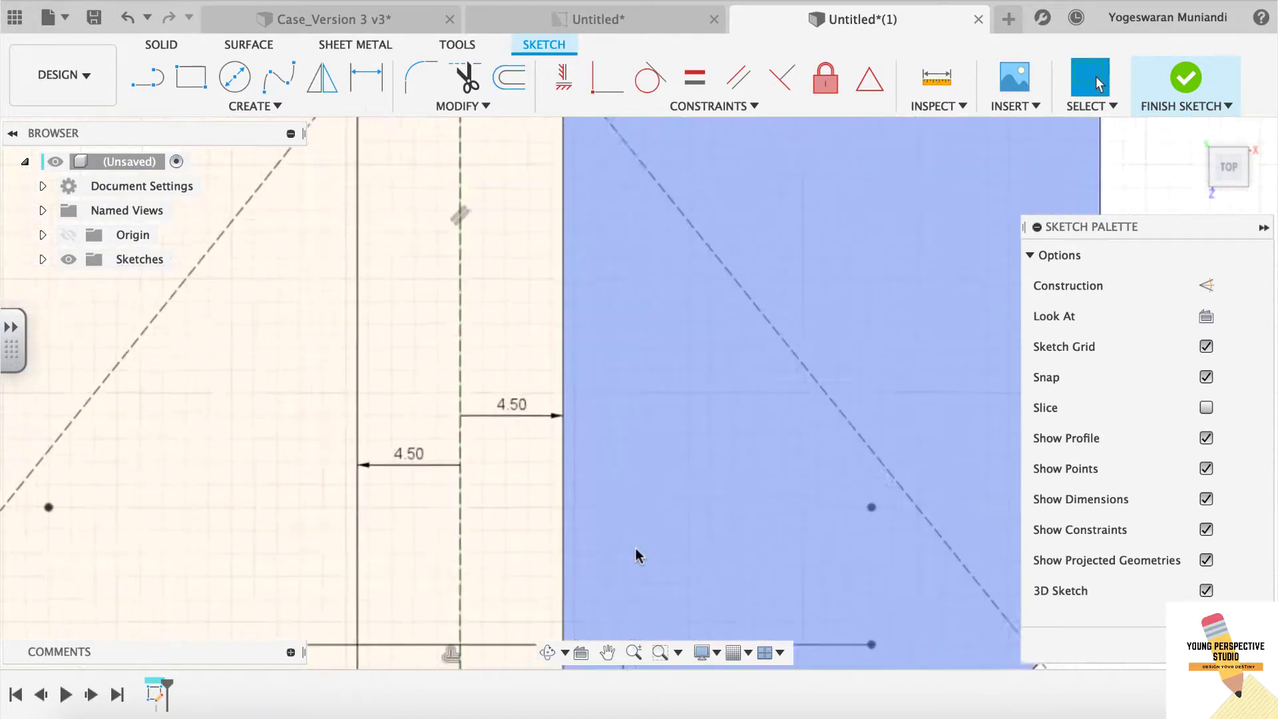
# - Trim the excess offset lines around the bottom notch
pyautogui.press('t')
pyautogui.click(425, 498)
pyautogui.click(403, 520)
pyautogui.click(631, 508)
pyautogui.scroll(-3, 606, 567)
# - Dimension the notch's right side and make its corner coincident with the bottom edge
pyautogui.press('d')
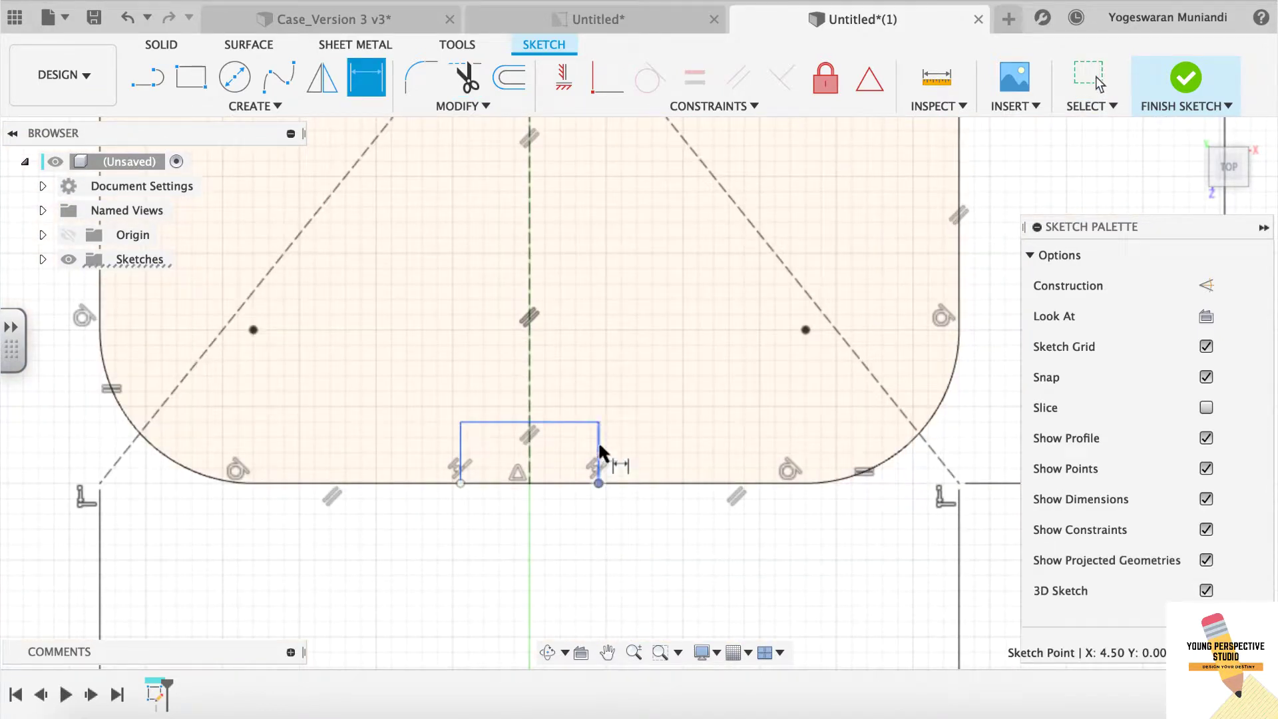
pyautogui.click(635, 390)
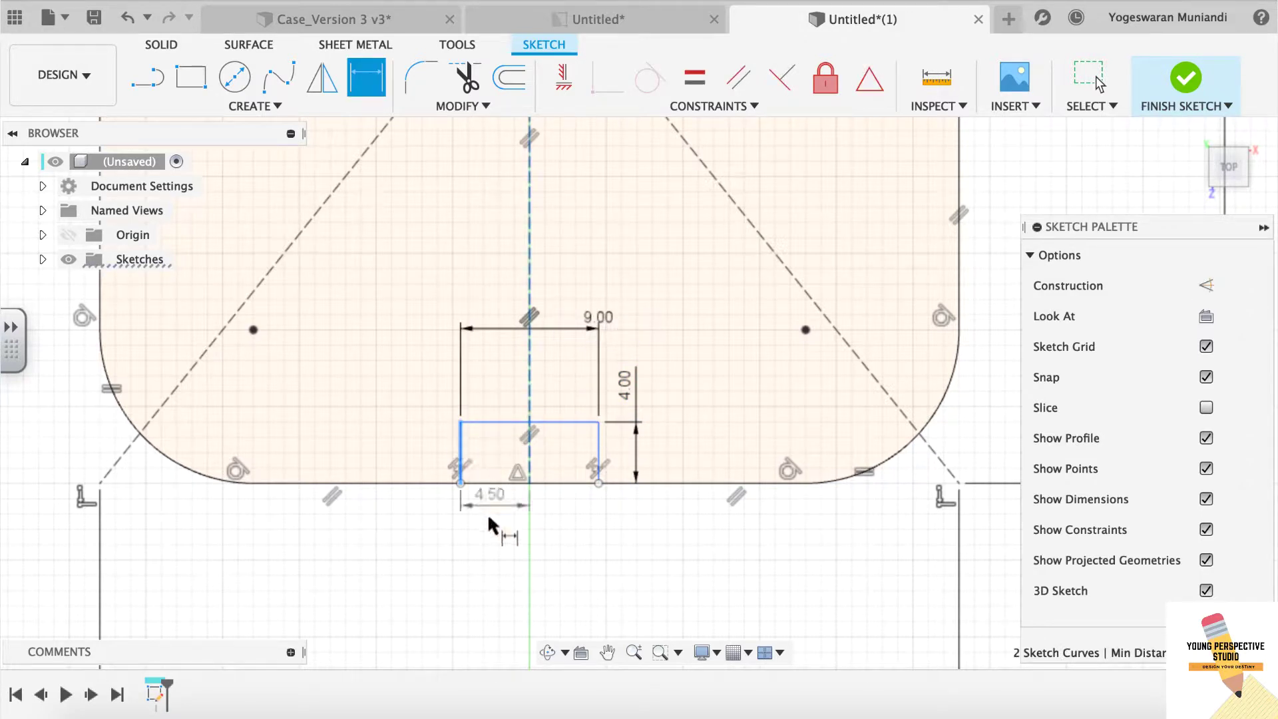
pyautogui.press('Escape')
pyautogui.moveTo(599, 482); pyautogui.dragTo(599, 471)
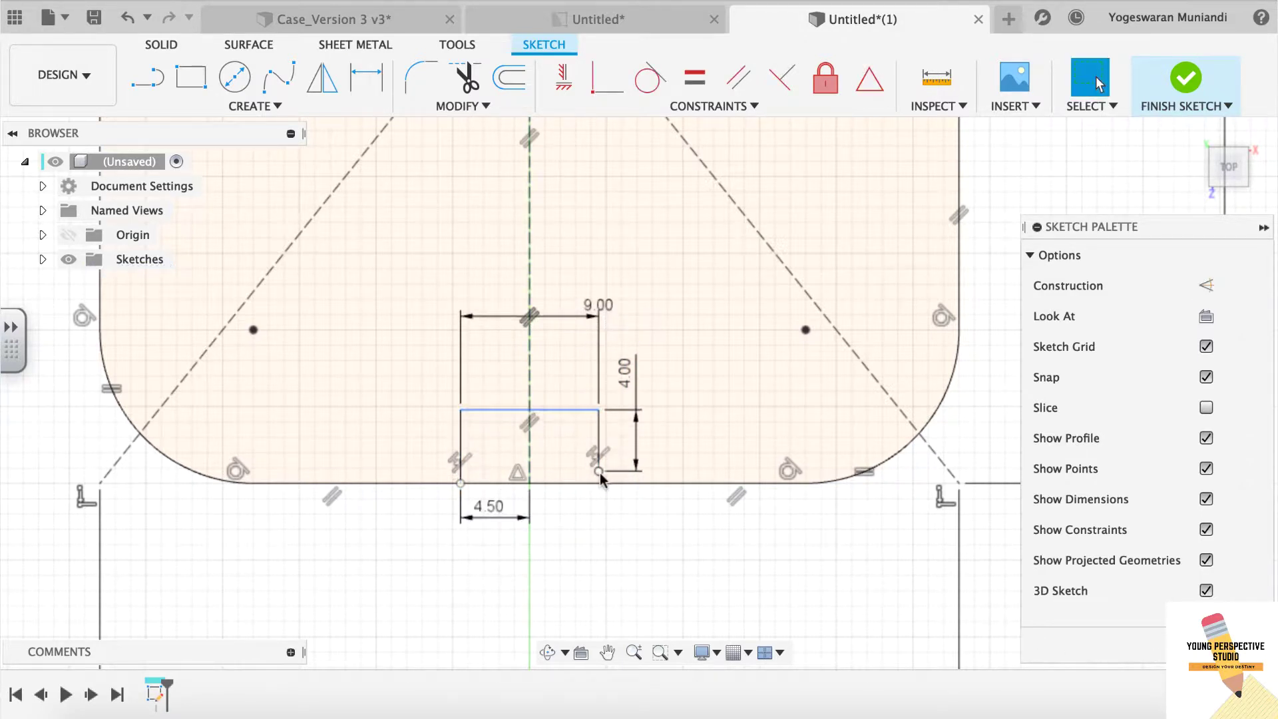
pyautogui.click(607, 481)
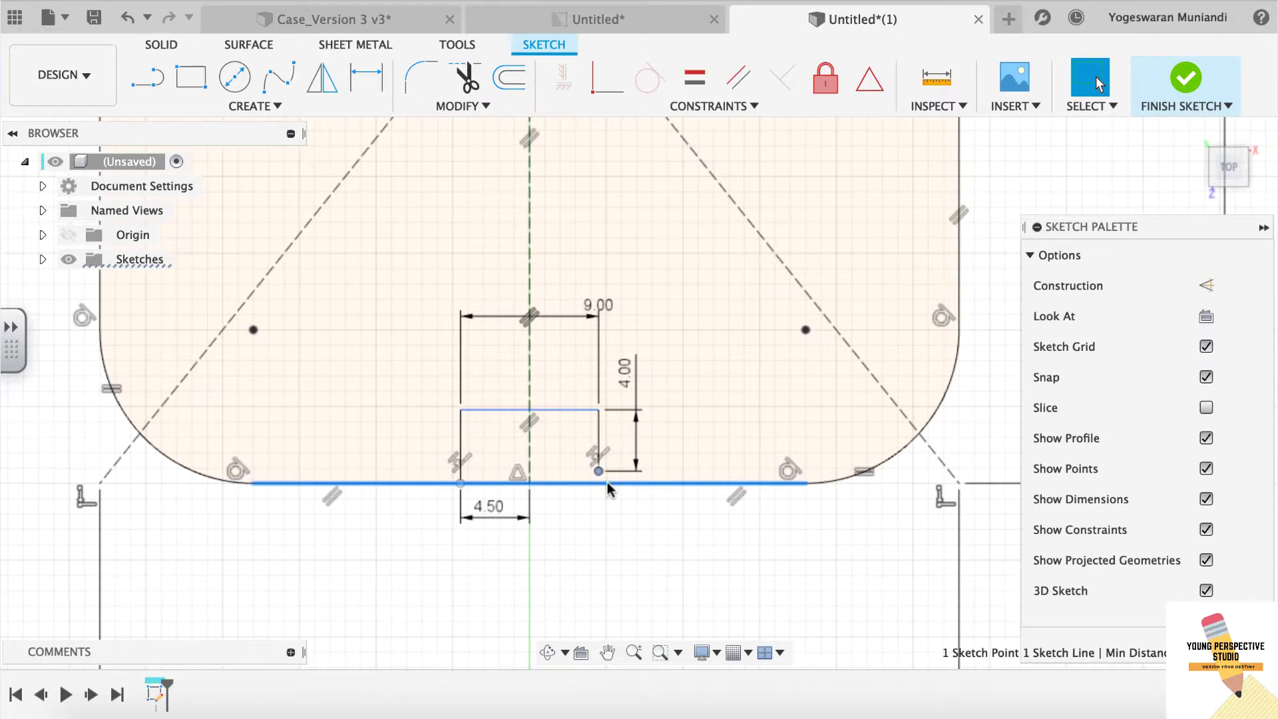
pyautogui.click(607, 77)
# - Trim the bottom edge inside the notch and slide the notch toward the centre line
pyautogui.scroll(-2, 680, 504)
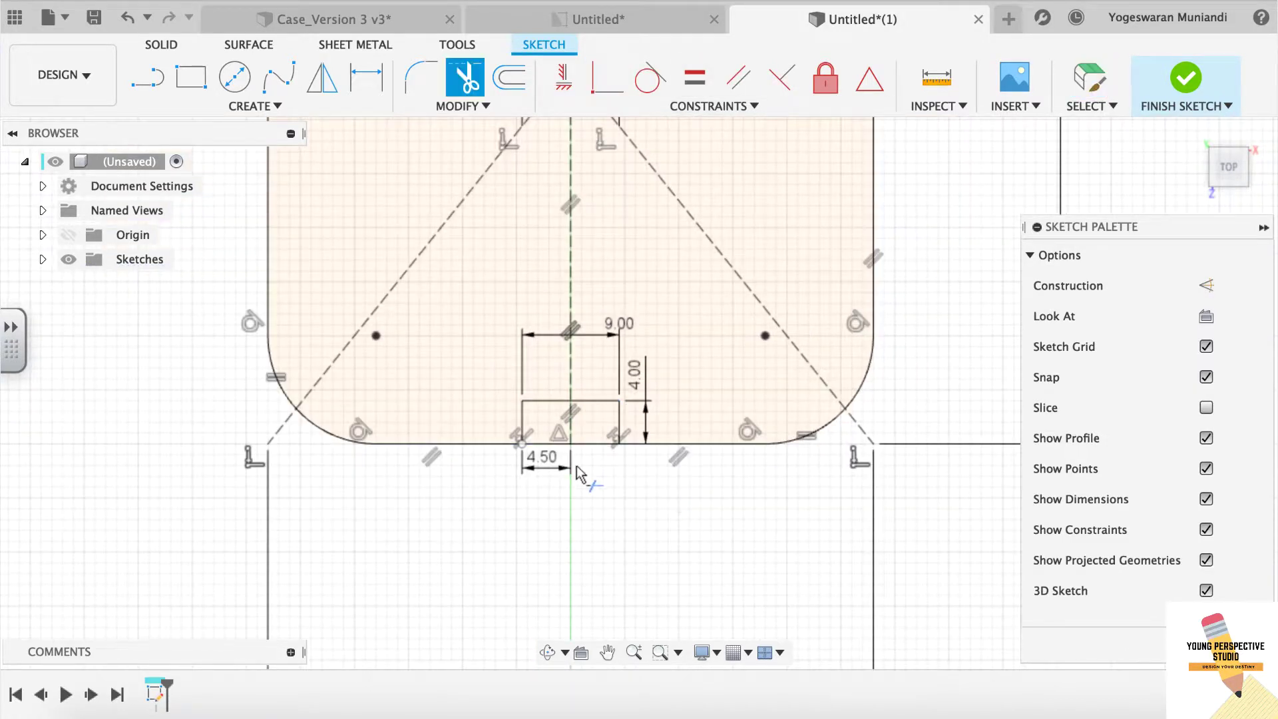
pyautogui.click(555, 444)
pyautogui.click(595, 444)
pyautogui.press('Escape')
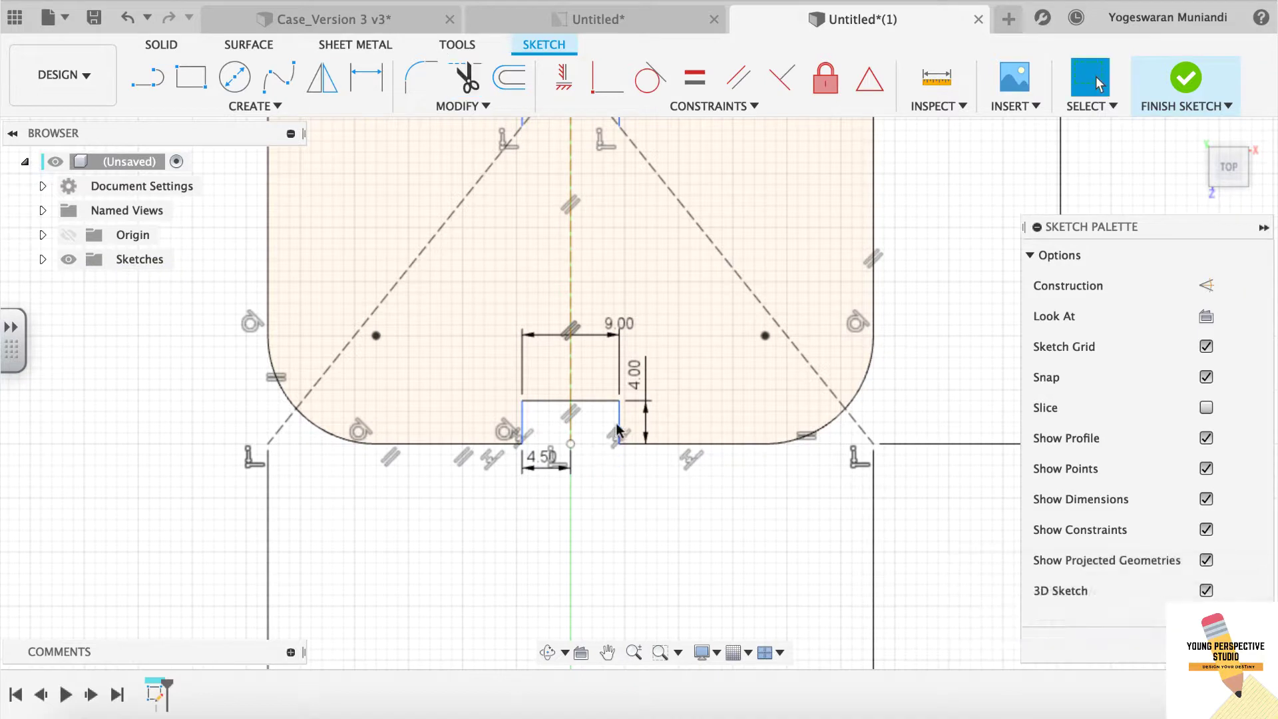
pyautogui.moveTo(618, 426); pyautogui.dragTo(625, 429)
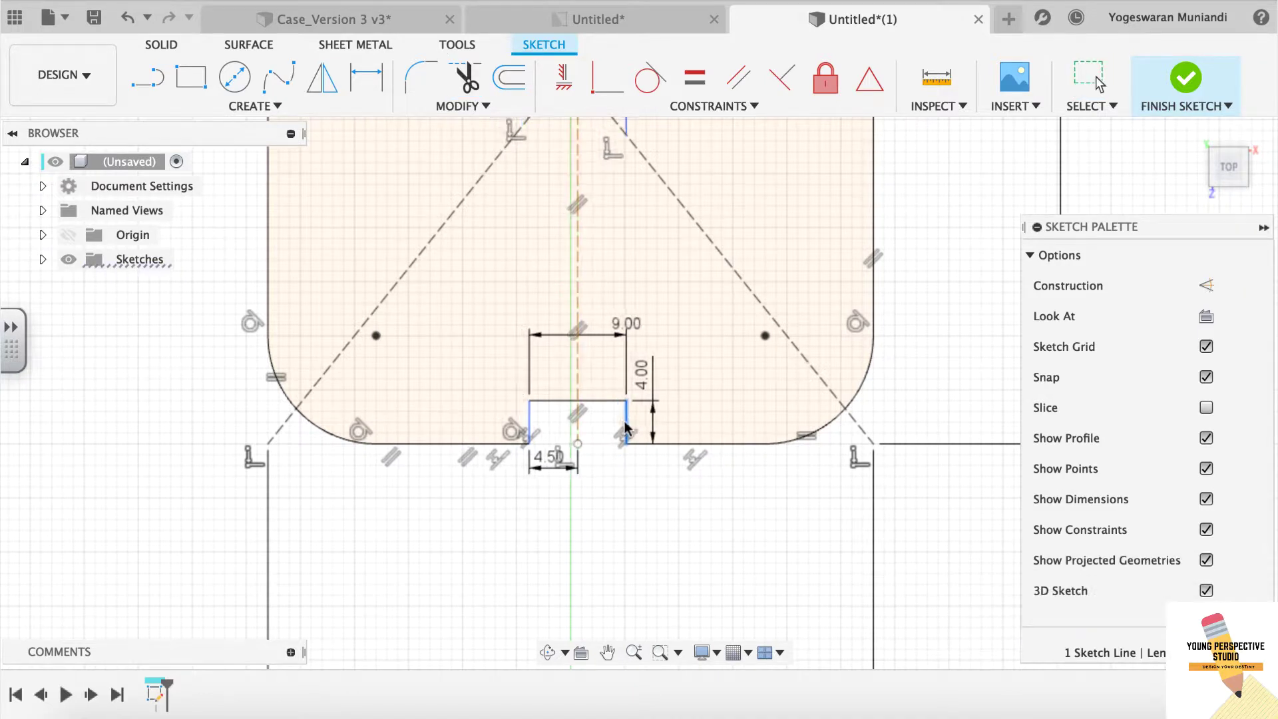
pyautogui.click(580, 374)
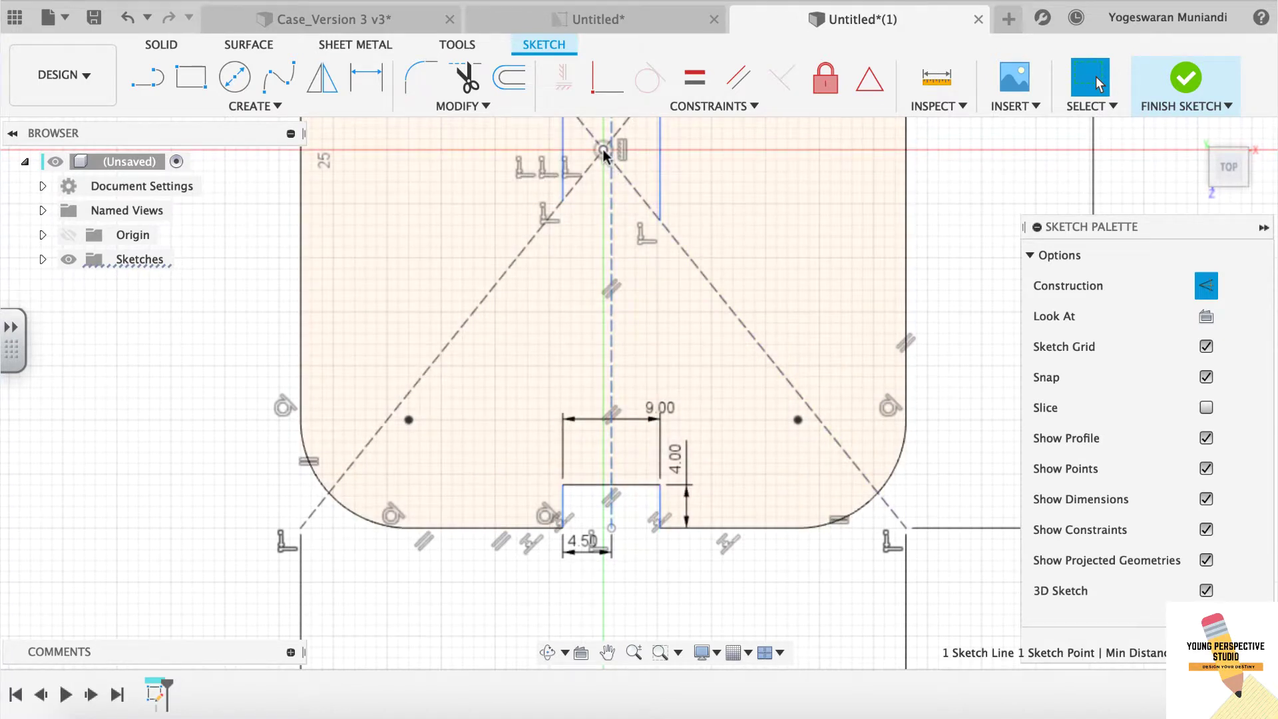
# - Constrain the bottom notch to sit centred on the centre line
pyautogui.click(602, 88)
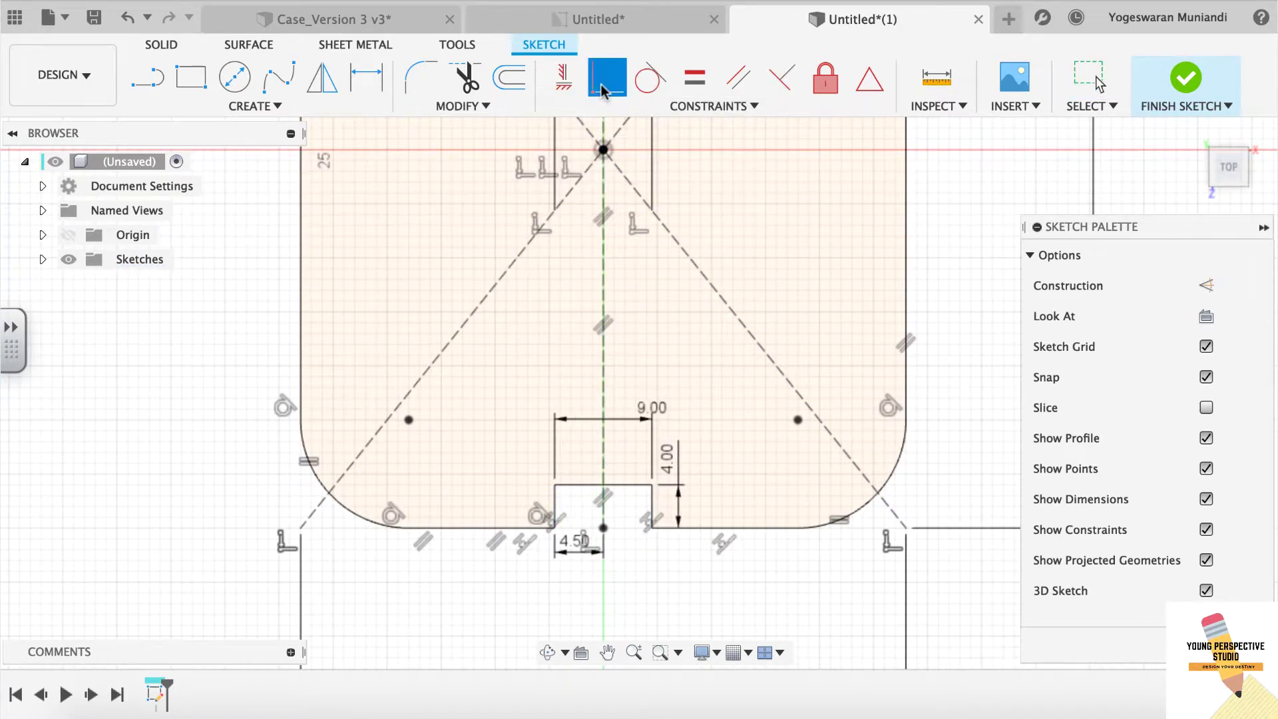
pyautogui.scroll(-3, 727, 609)
pyautogui.press('Escape')
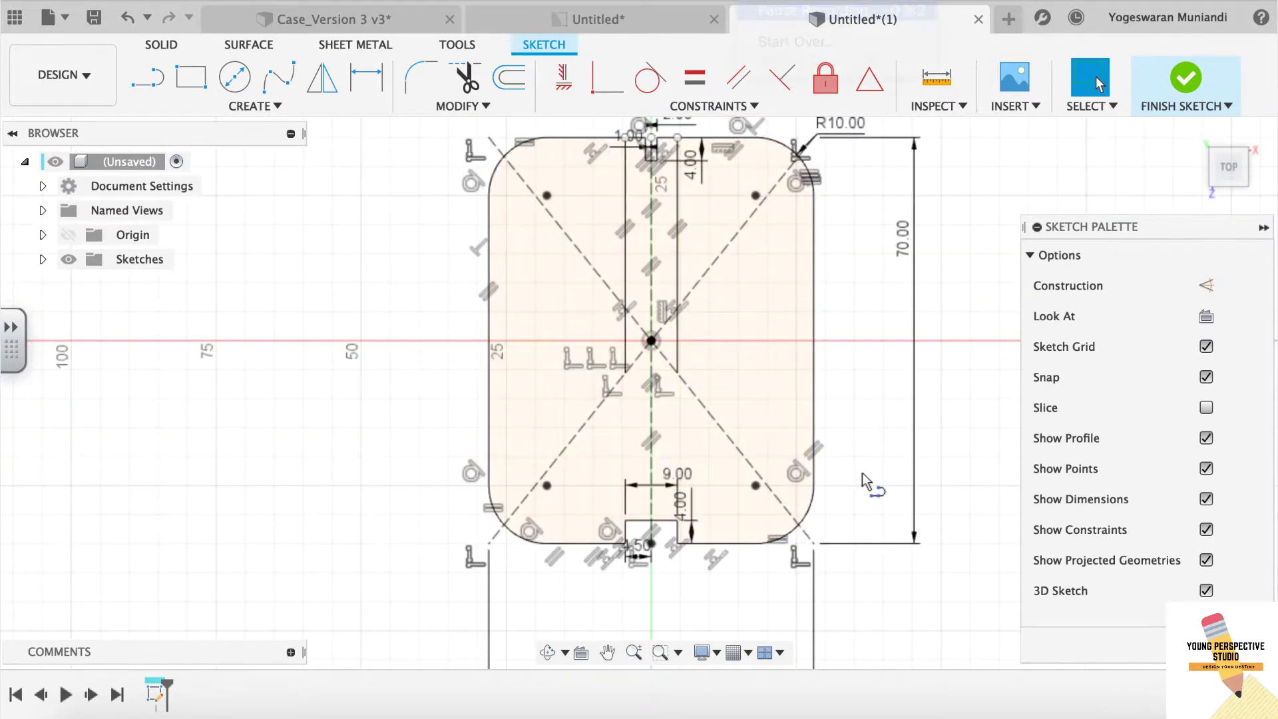
# - Finish the right slanted side line and give it a 10° angle dimension
pyautogui.click(741, 141)
pyautogui.press('Escape')
pyautogui.press('d')
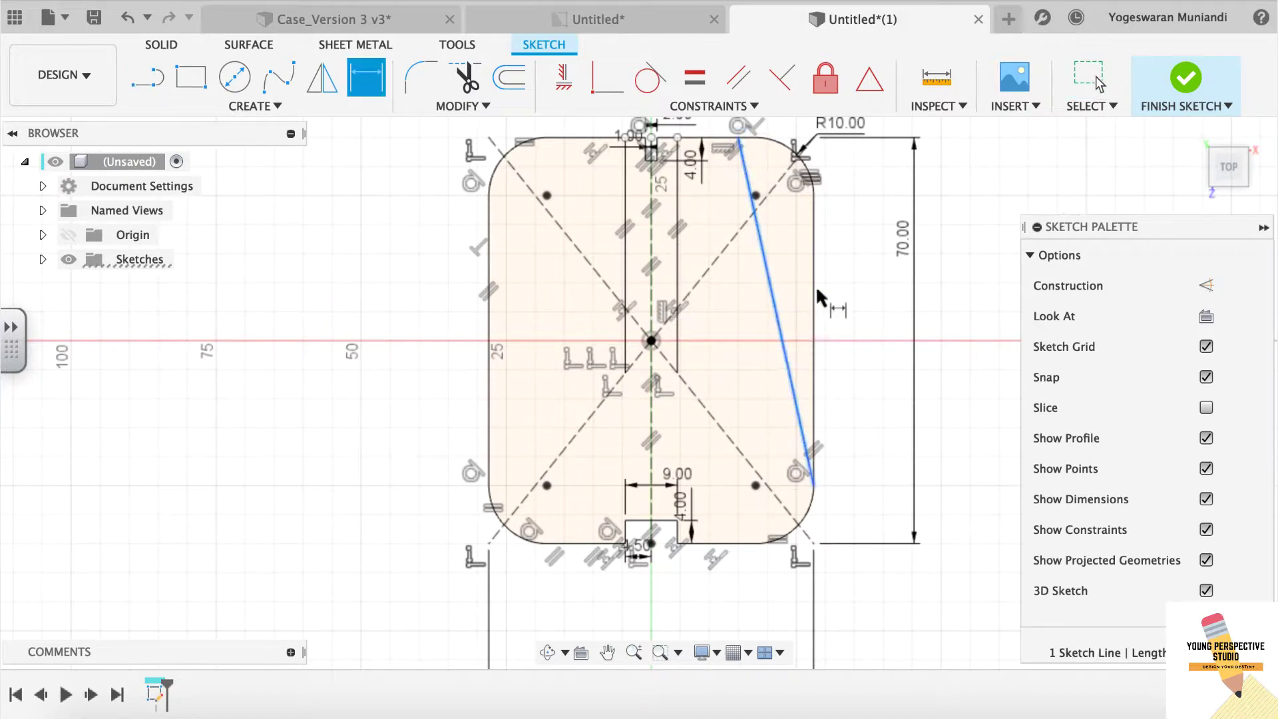
pyautogui.click(791, 241)
pyautogui.write('1')
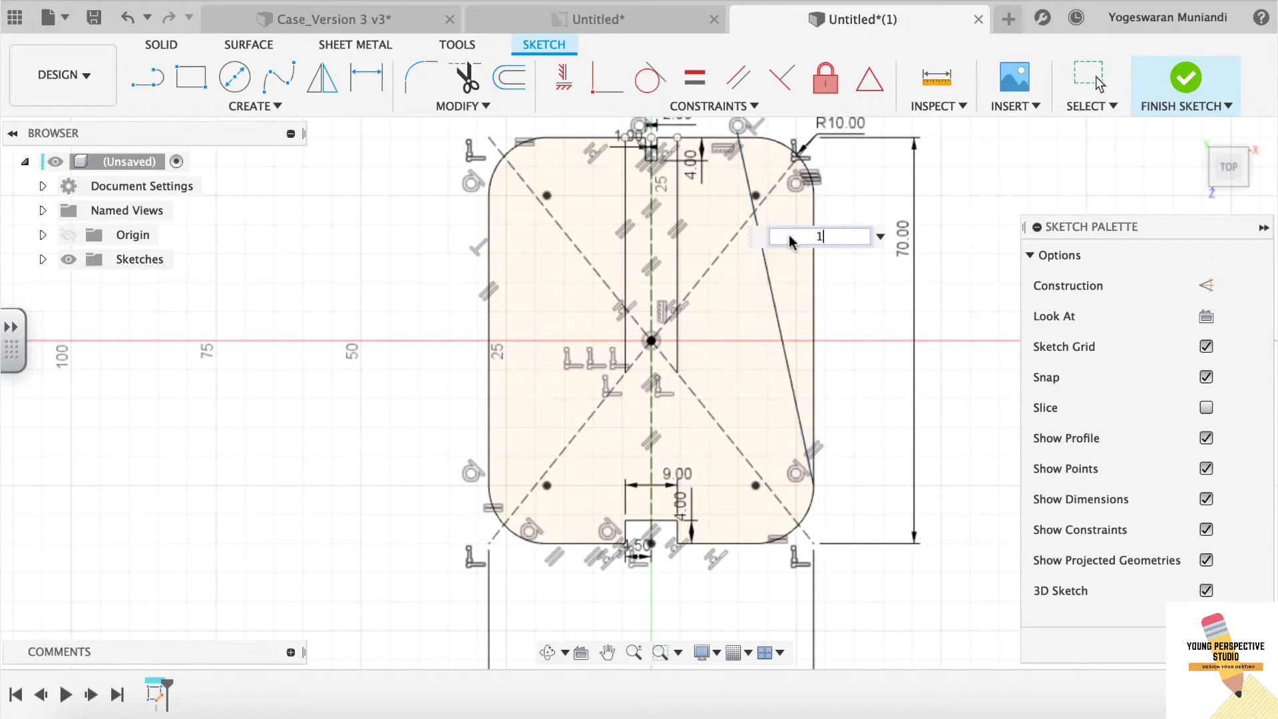
pyautogui.press('Escape')
# - Mirror the right slanted side line across the vertical centre line
pyautogui.click(781, 296)
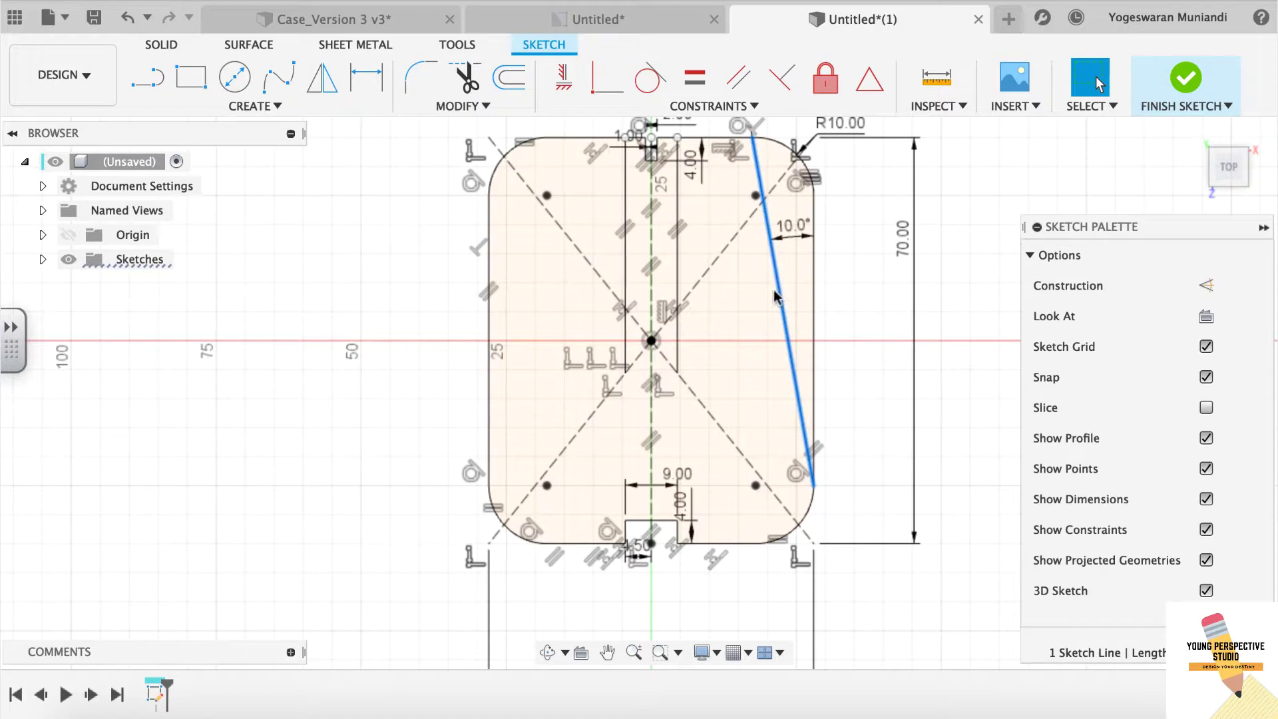
pyautogui.click(287, 109)
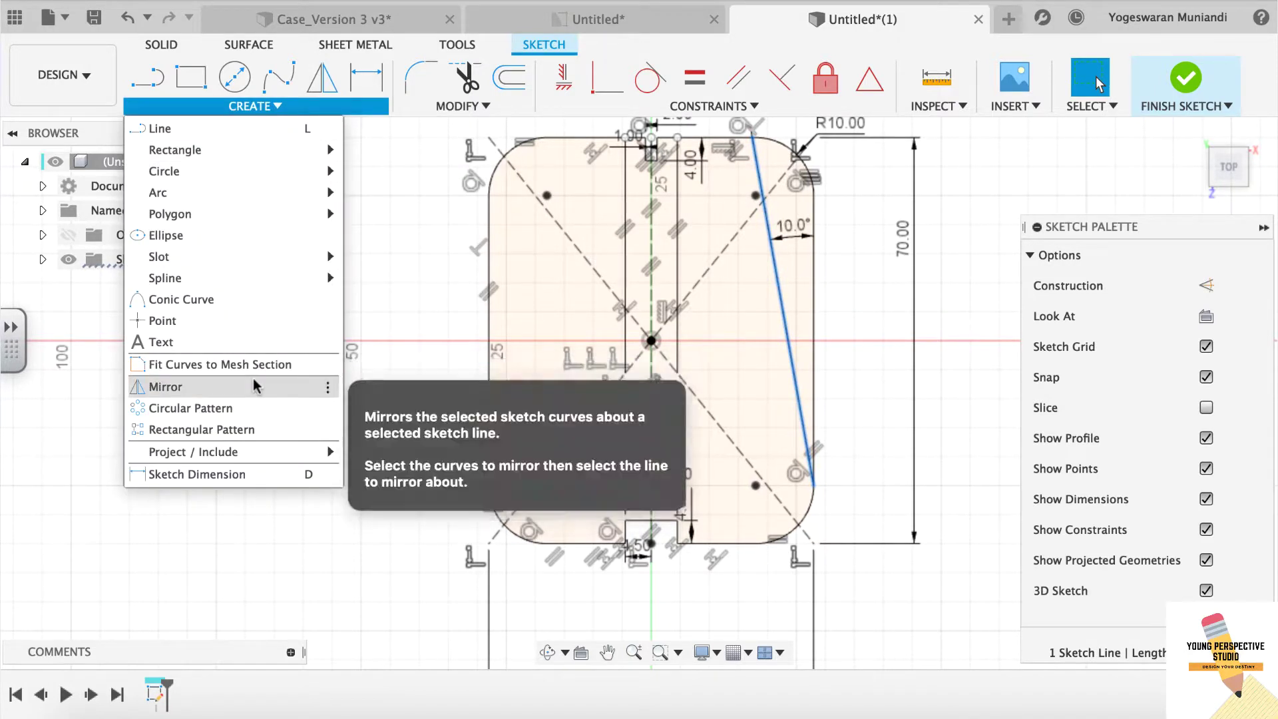
pyautogui.click(253, 379)
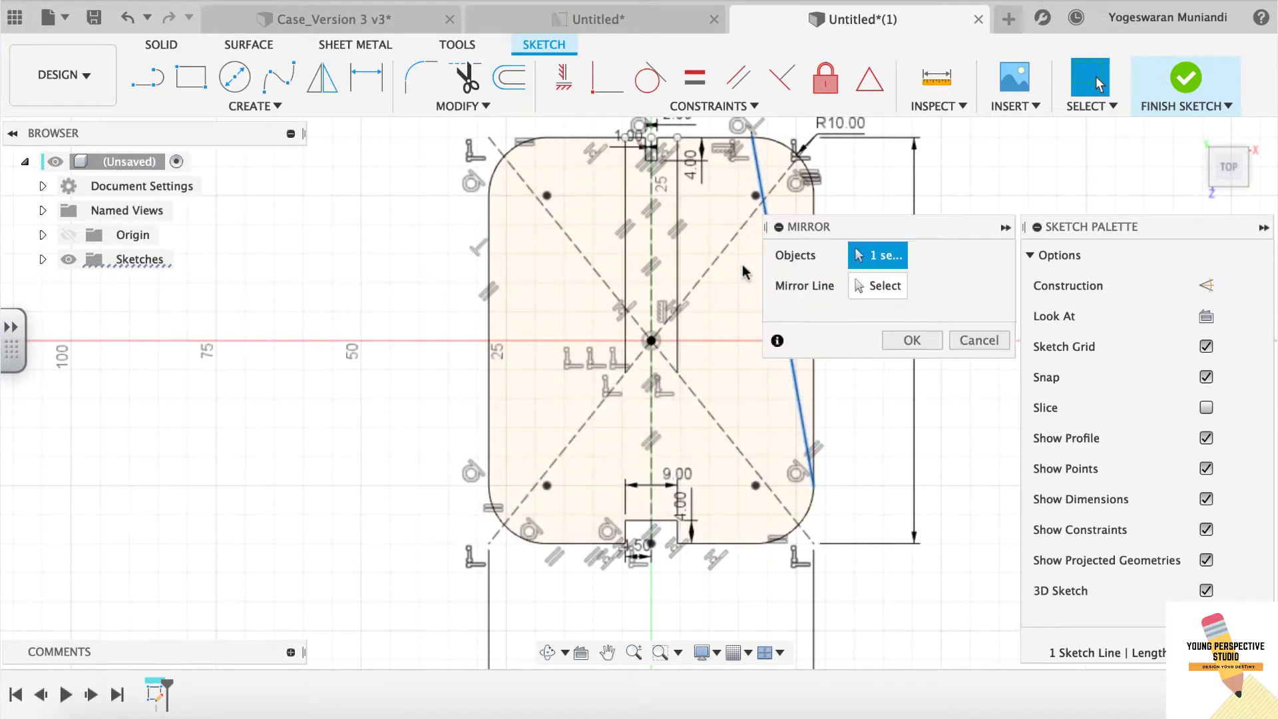
pyautogui.click(652, 220)
pyautogui.click(911, 340)
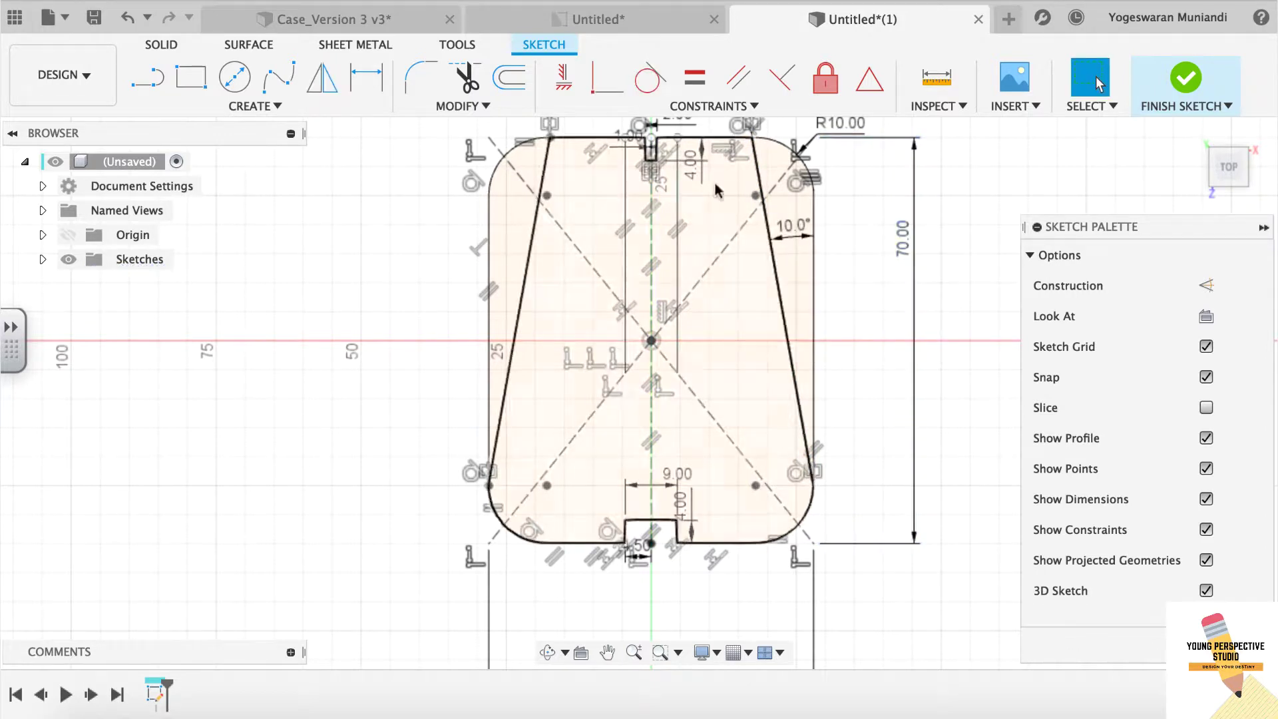
pyautogui.scroll(1, 725, 213)
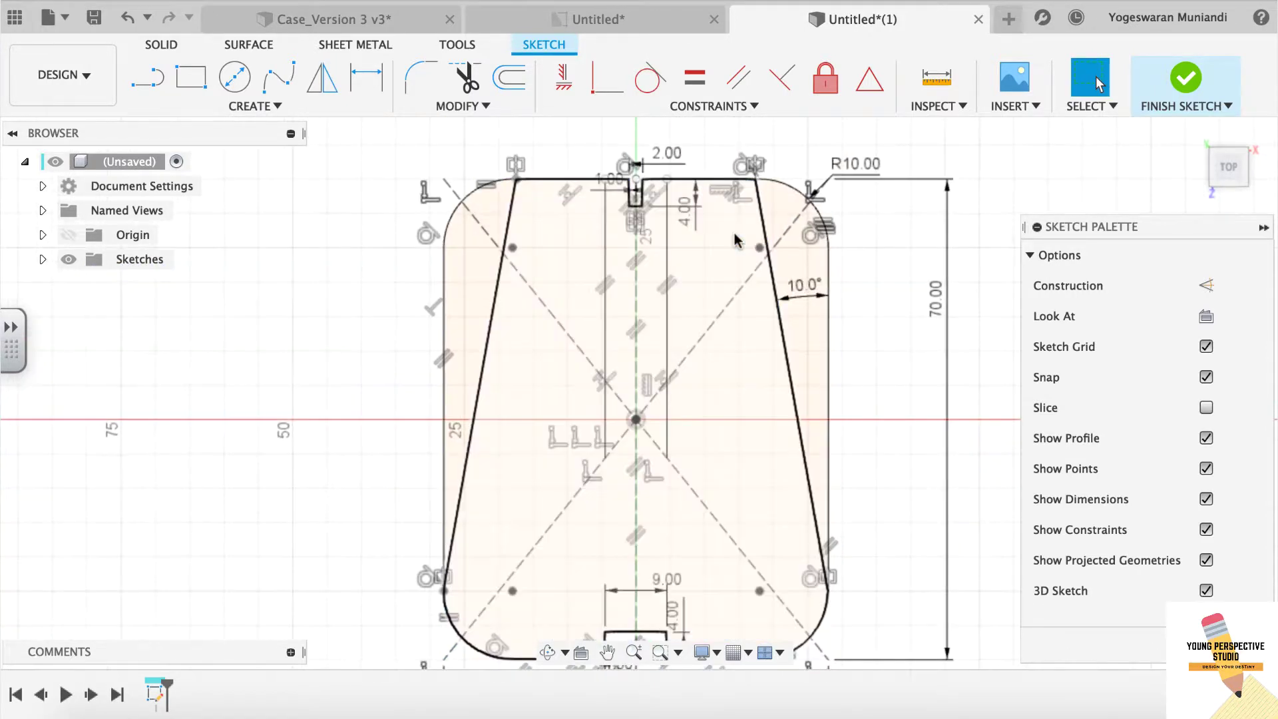
pyautogui.scroll(1, 734, 246)
# - Round the top-right corner of the tapered outline with an R10 fillet
pyautogui.click(421, 77)
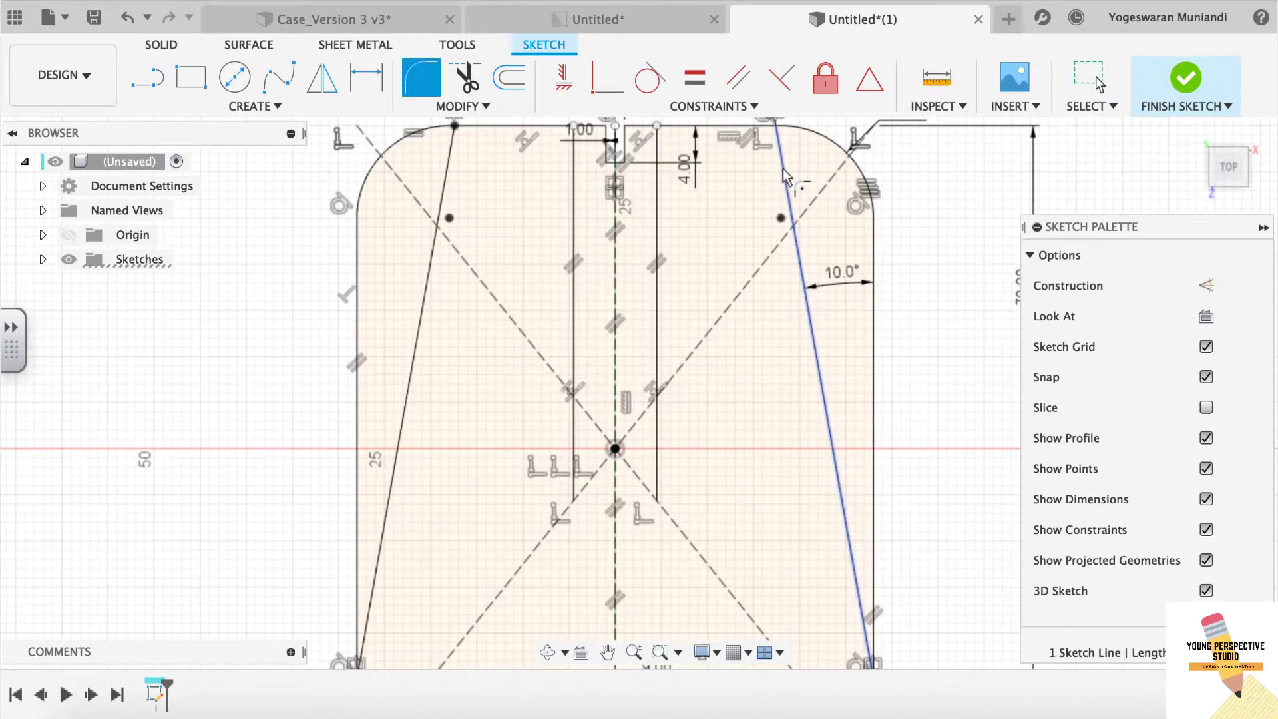
pyautogui.click(737, 135)
pyautogui.scroll(-2, 790, 240)
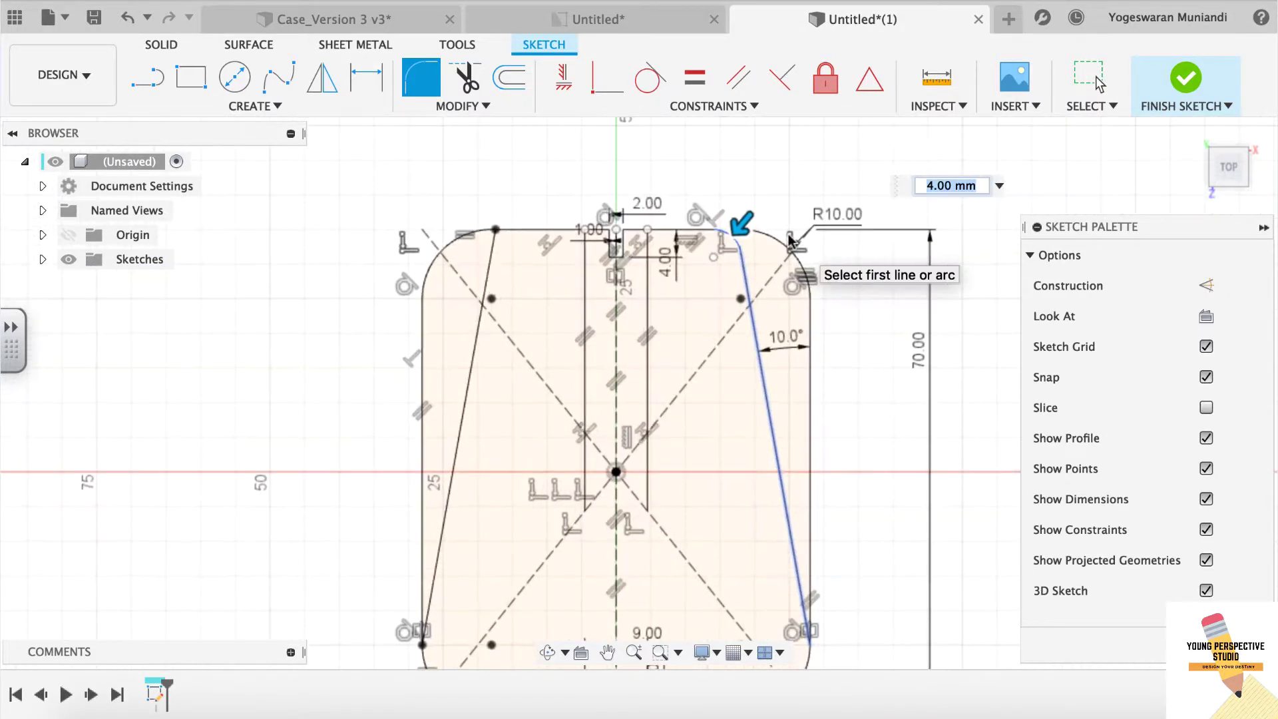
pyautogui.press('Return')
pyautogui.press('Escape')
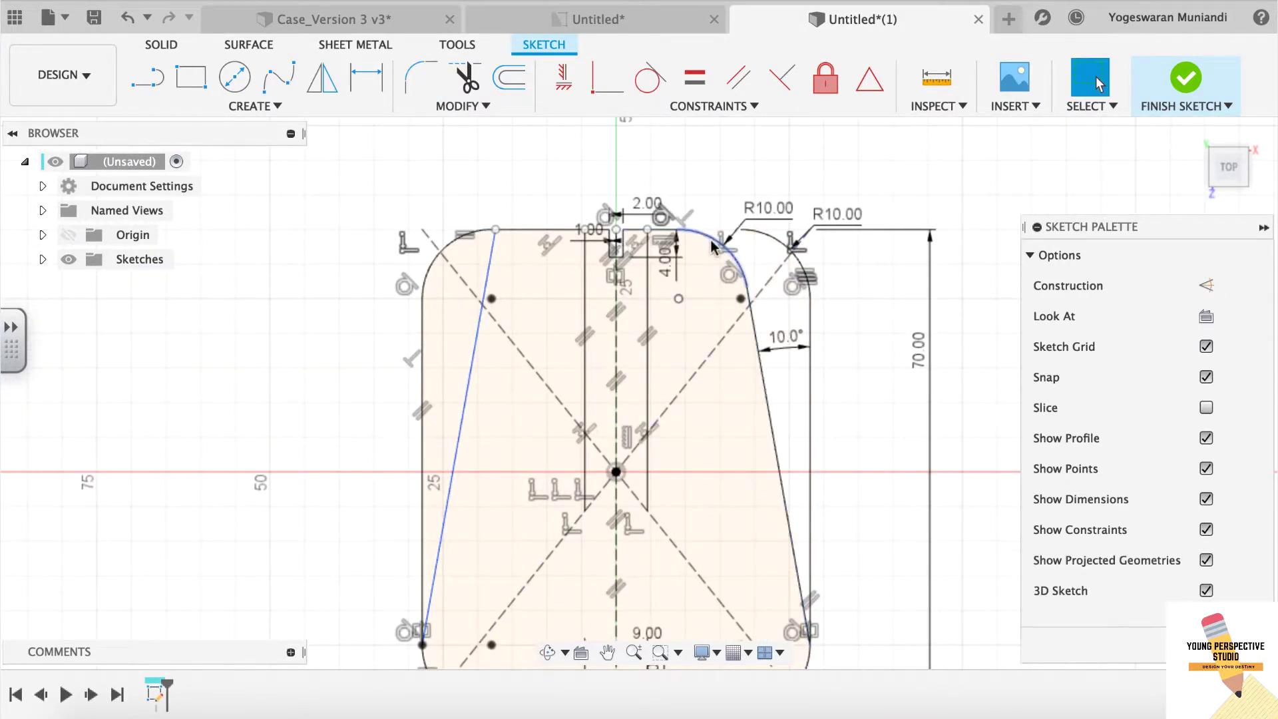
# - Mirror the R10 fillet arc across the centre line to the top-left corner
pyautogui.click(254, 106)
pyautogui.click(160, 389)
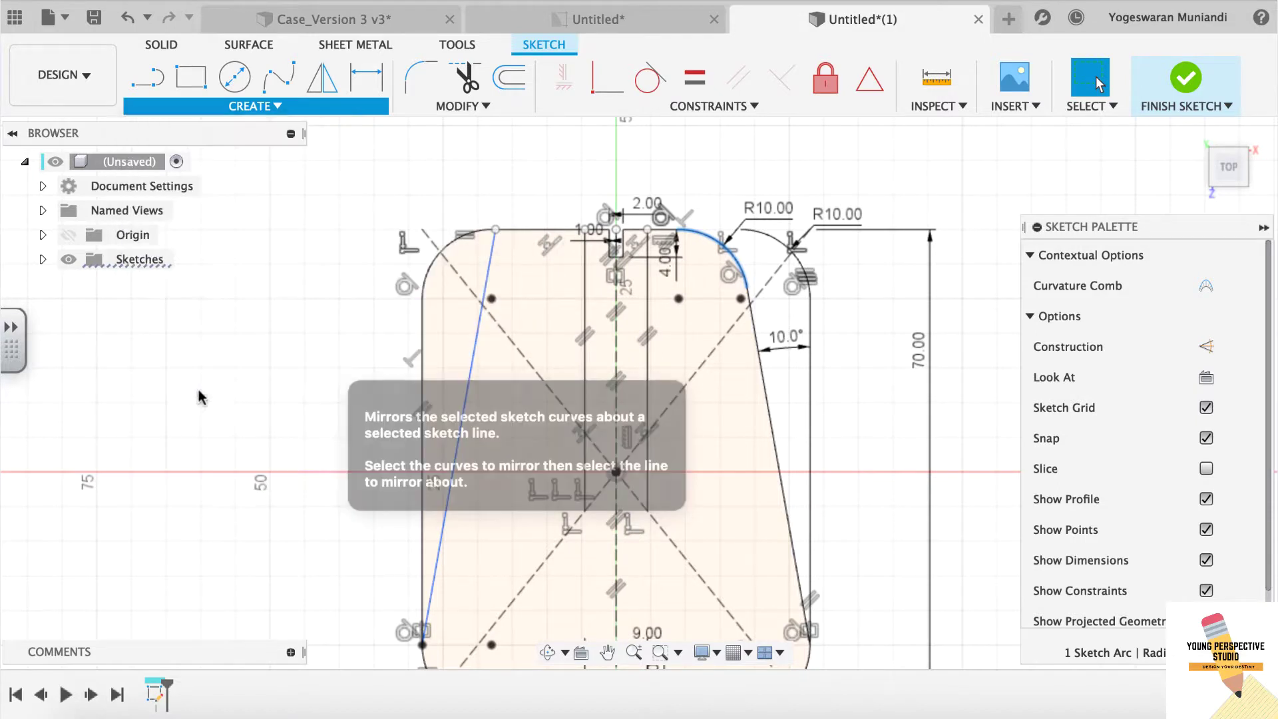
pyautogui.scroll(-2, 844, 372)
pyautogui.click(878, 286)
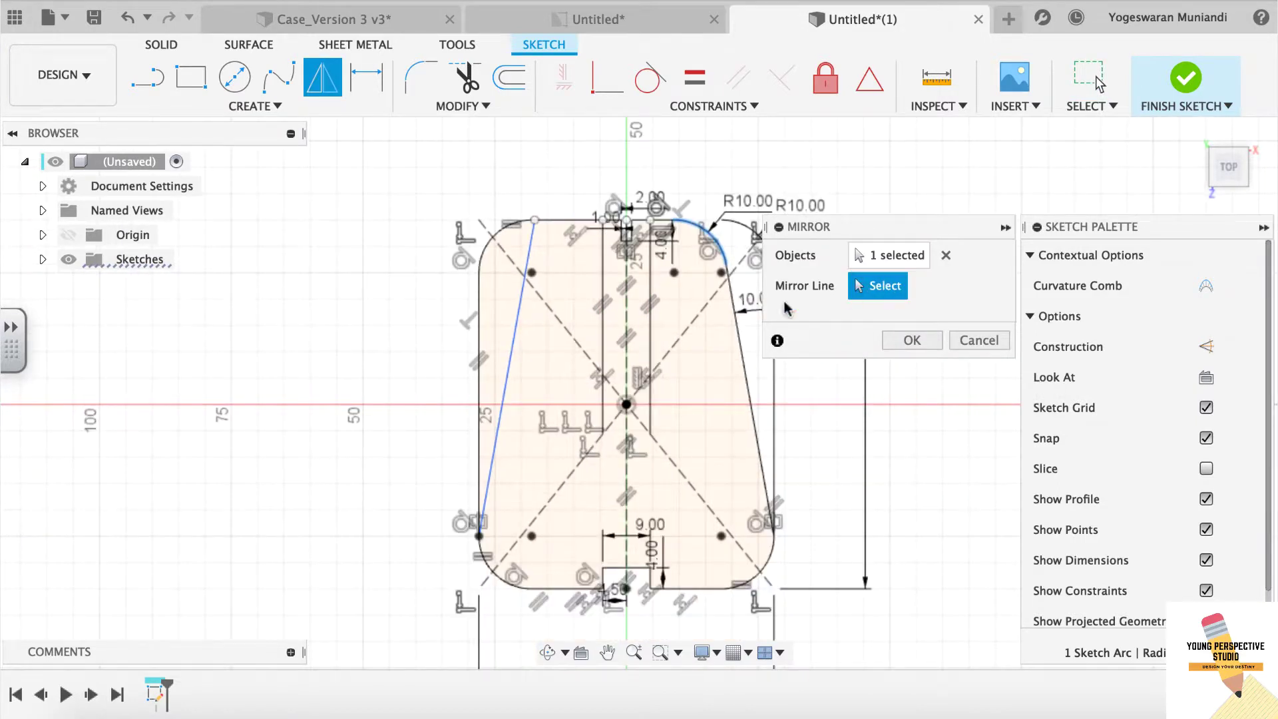
pyautogui.click(626, 311)
pyautogui.click(912, 340)
pyautogui.scroll(2, 674, 340)
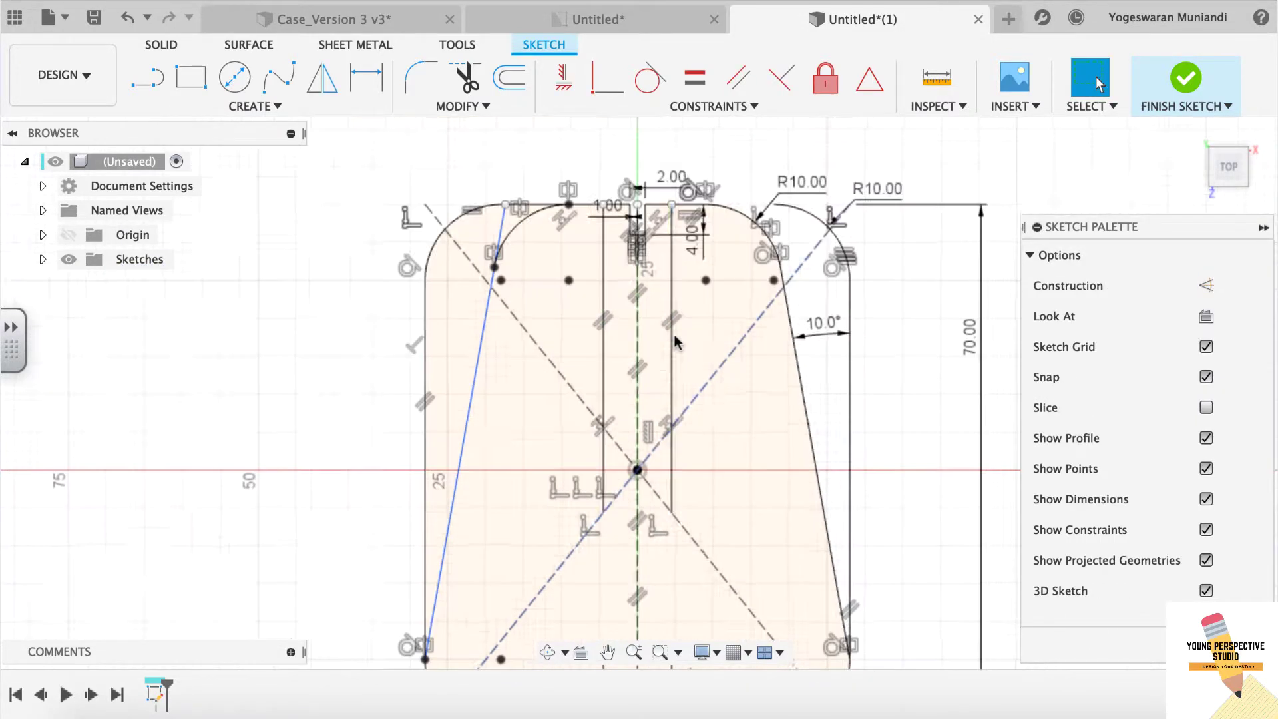
# - Trim the leftover top and old-outline segments around the new fillets
pyautogui.press('t')
pyautogui.click(538, 219)
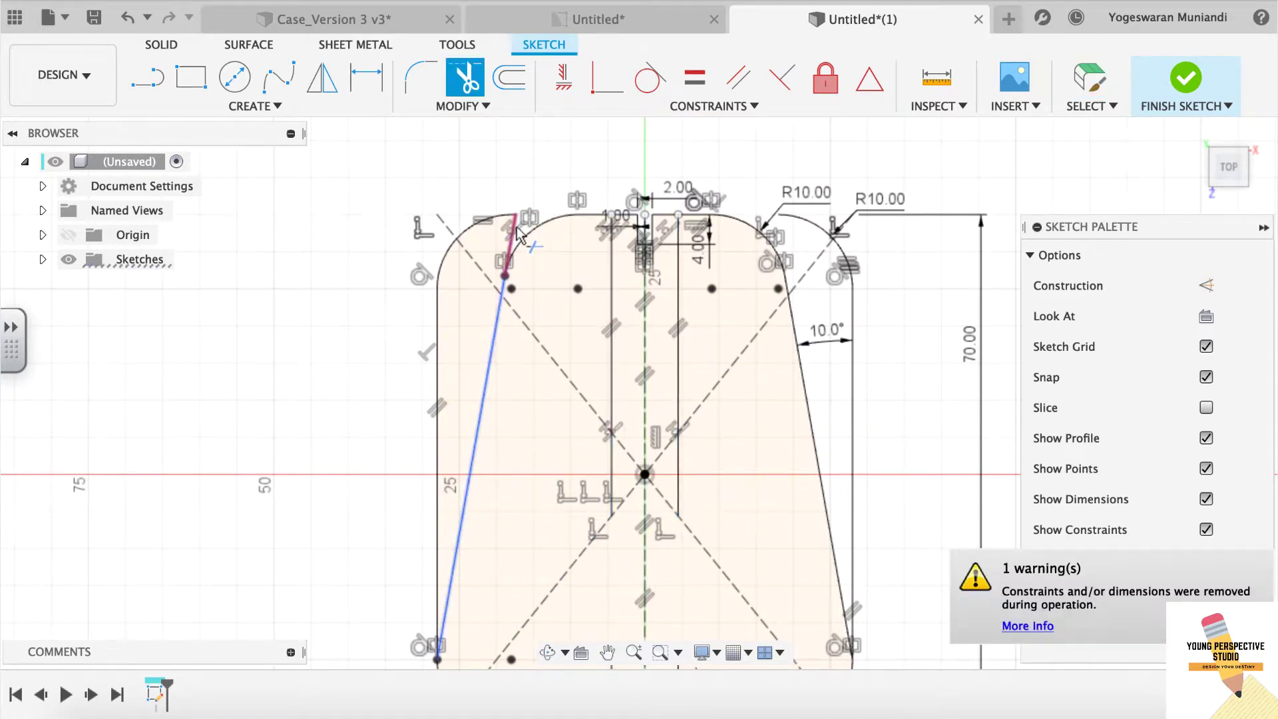
pyautogui.scroll(-1, 556, 285)
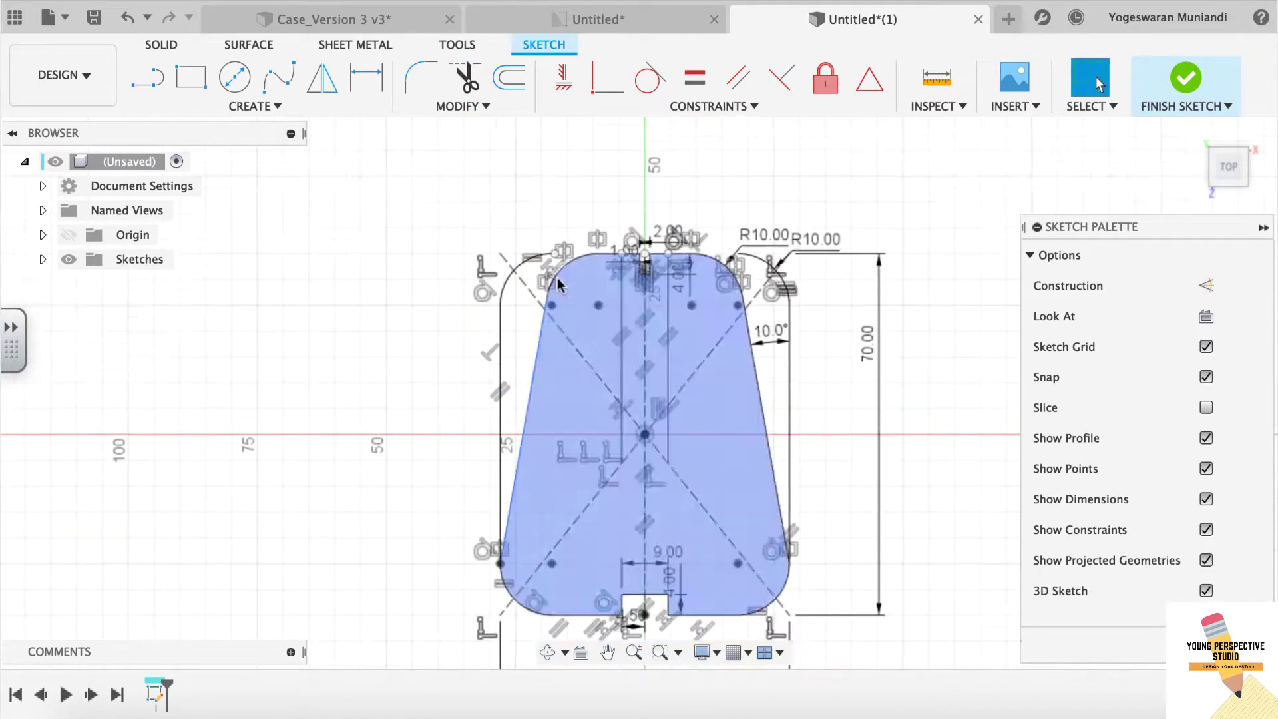
pyautogui.scroll(2, 558, 278)
pyautogui.scroll(-1, 554, 266)
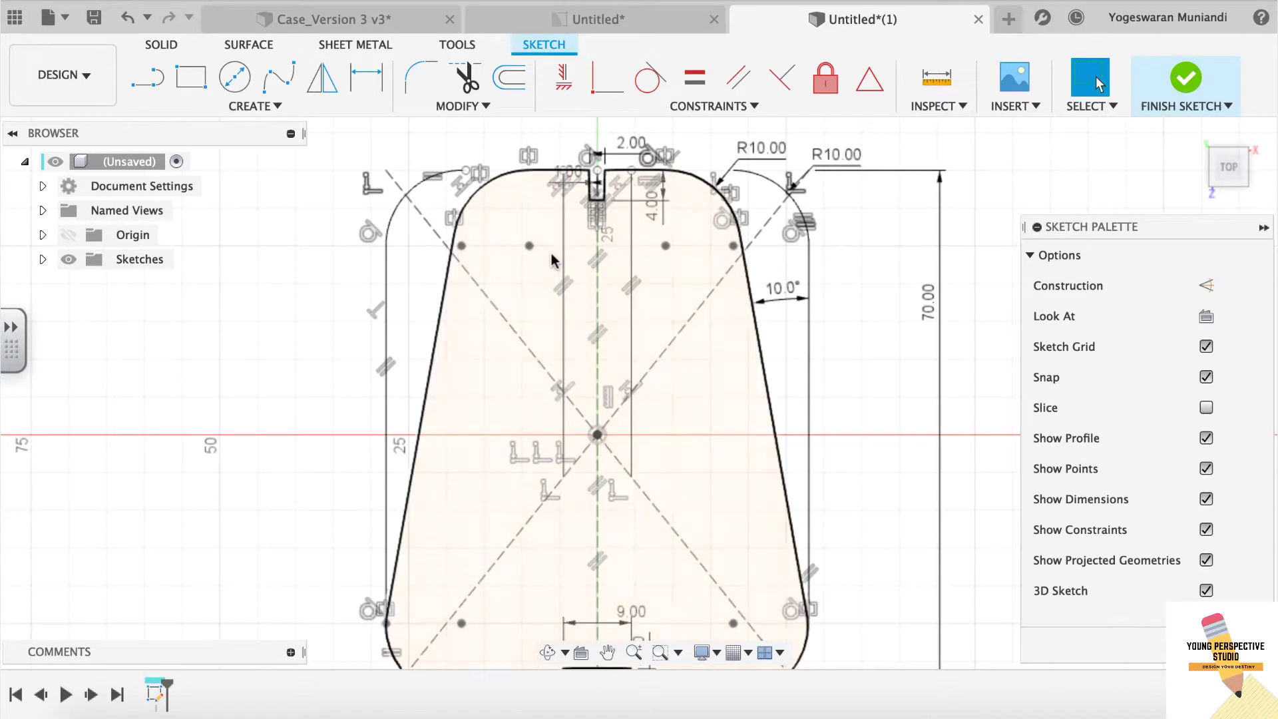
pyautogui.click(564, 247)
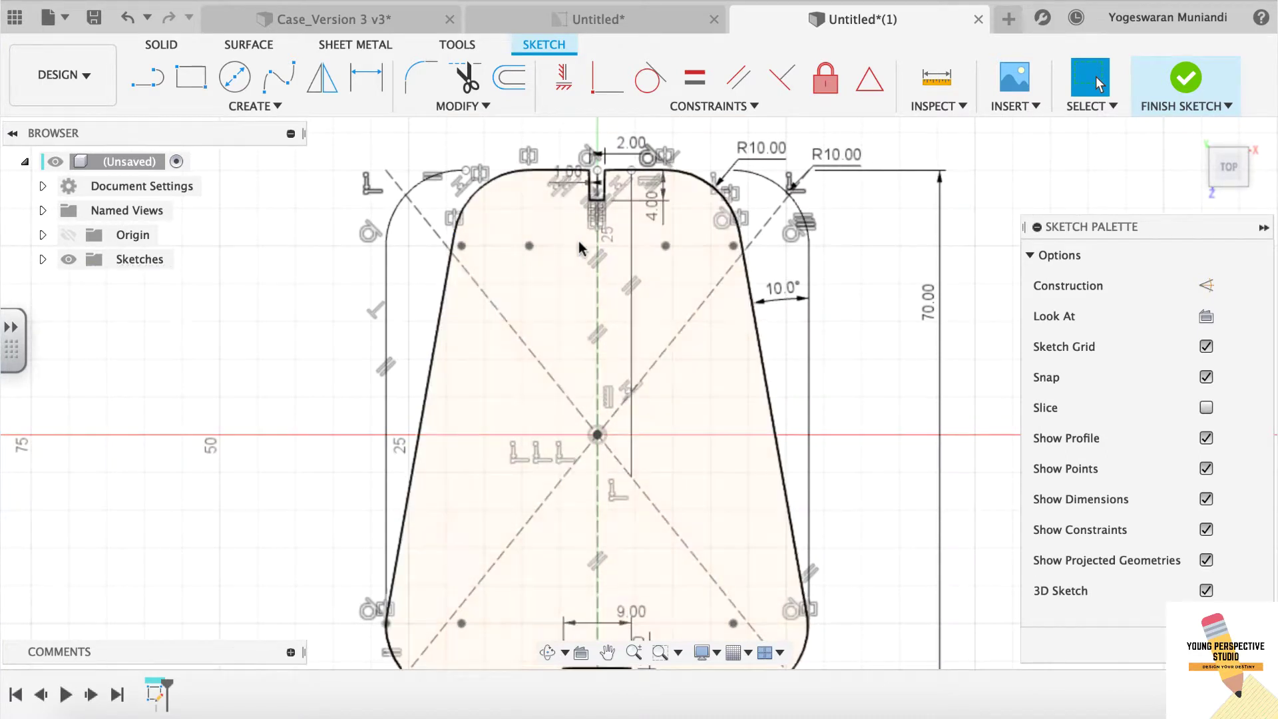
pyautogui.click(631, 299)
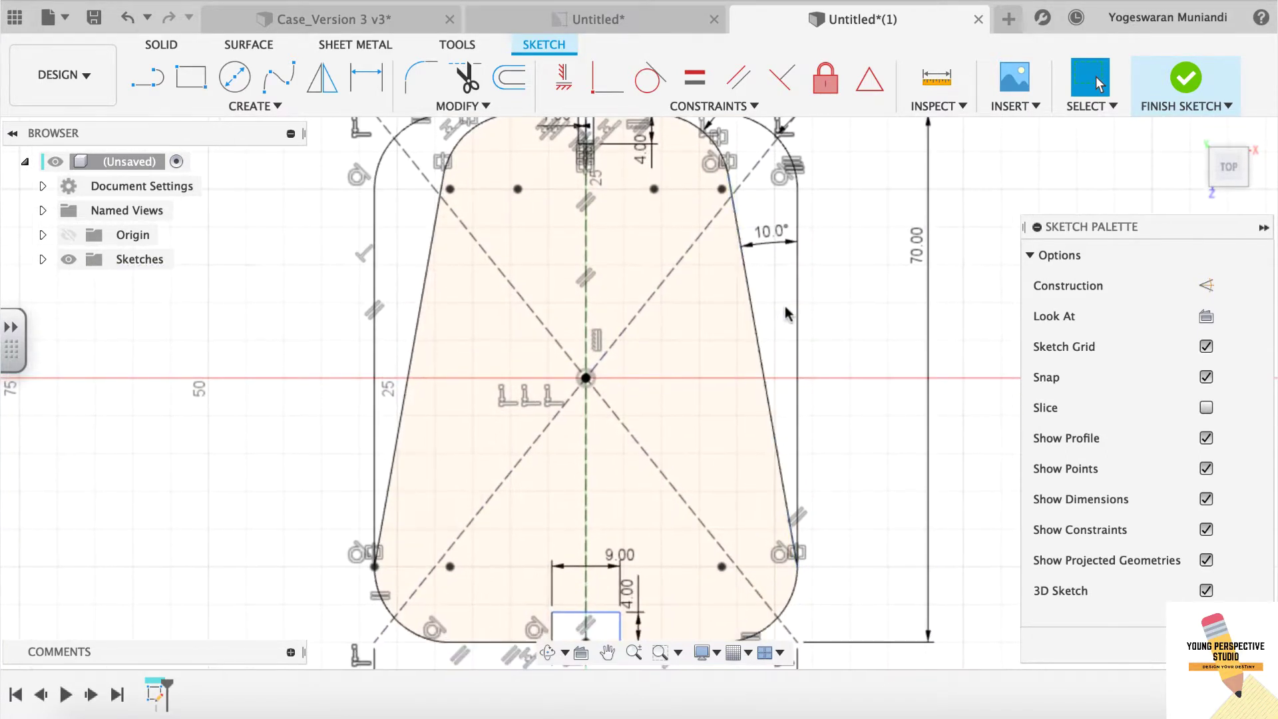
# - Convert the old vertical edges and both old top corner arcs to construction geometry
pyautogui.click(1206, 285)
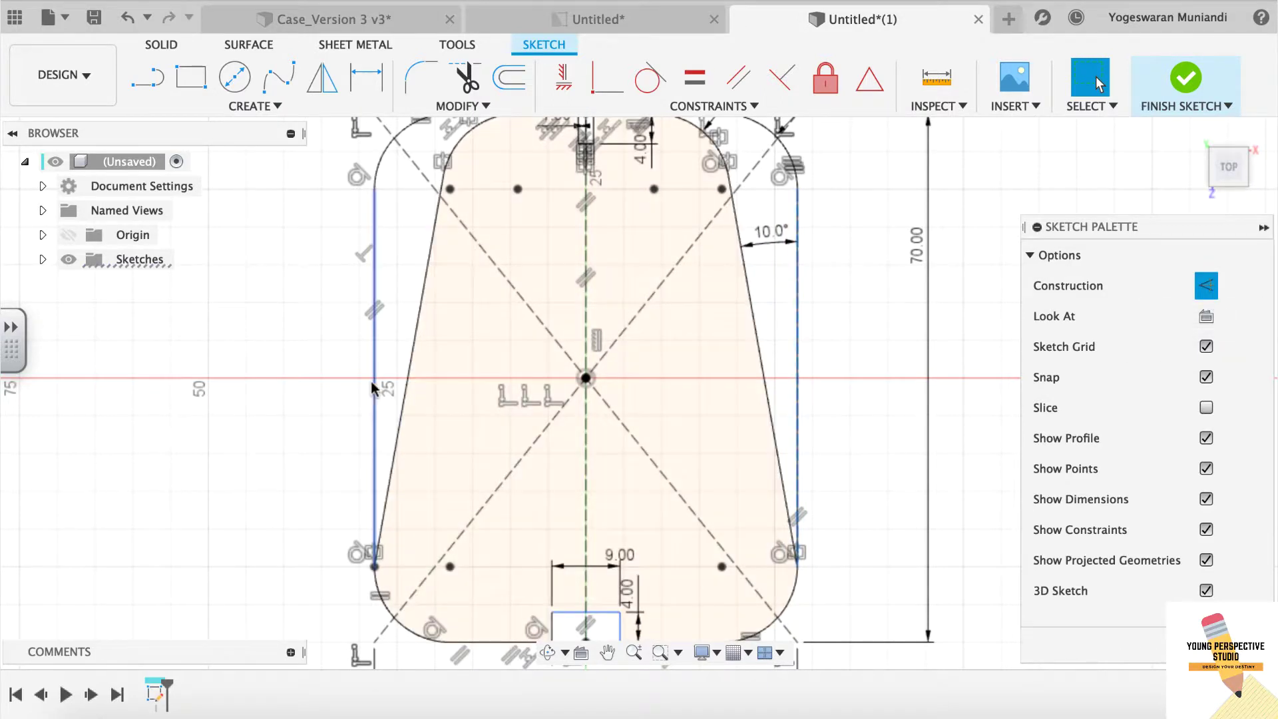
pyautogui.click(794, 167)
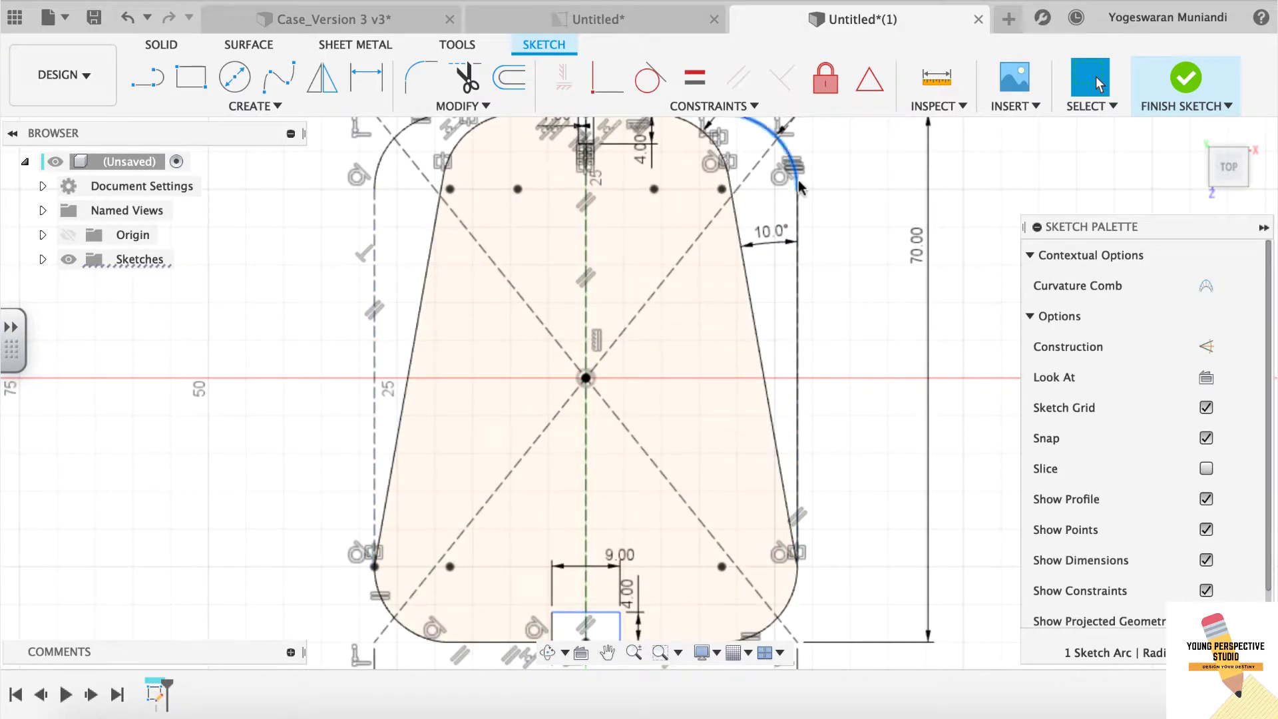
pyautogui.click(1206, 346)
pyautogui.click(446, 151)
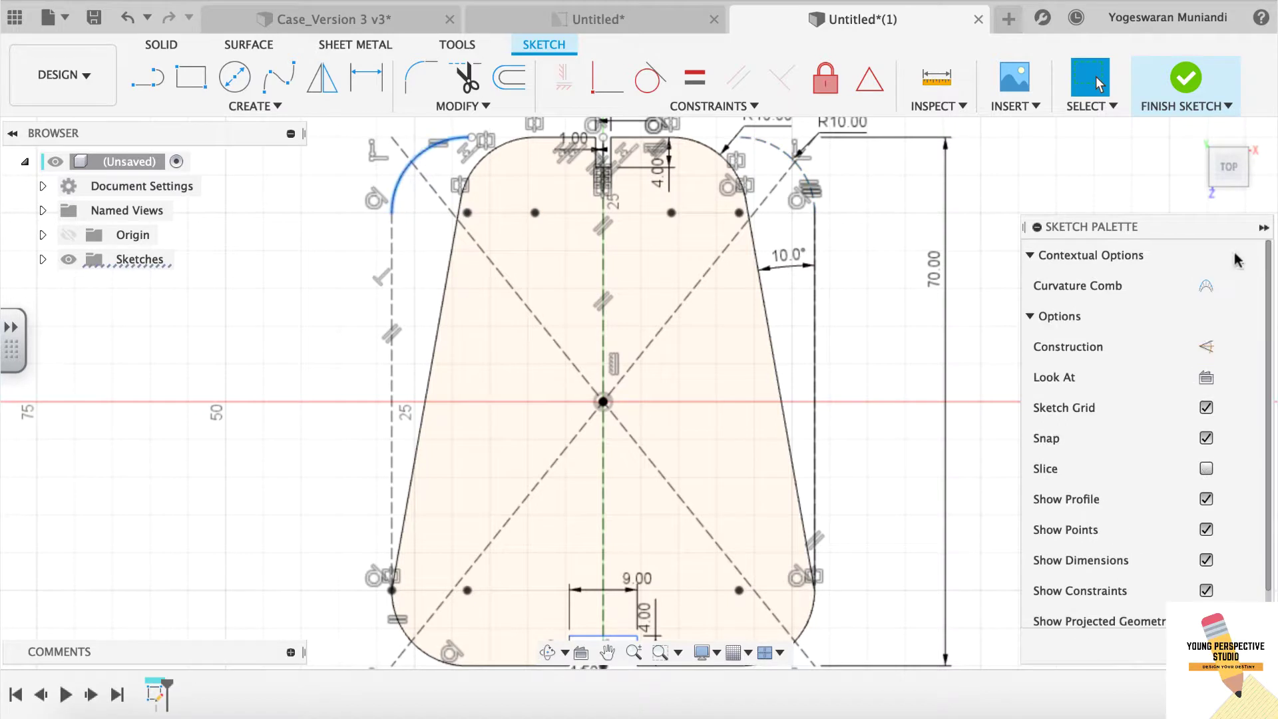
pyautogui.click(1206, 346)
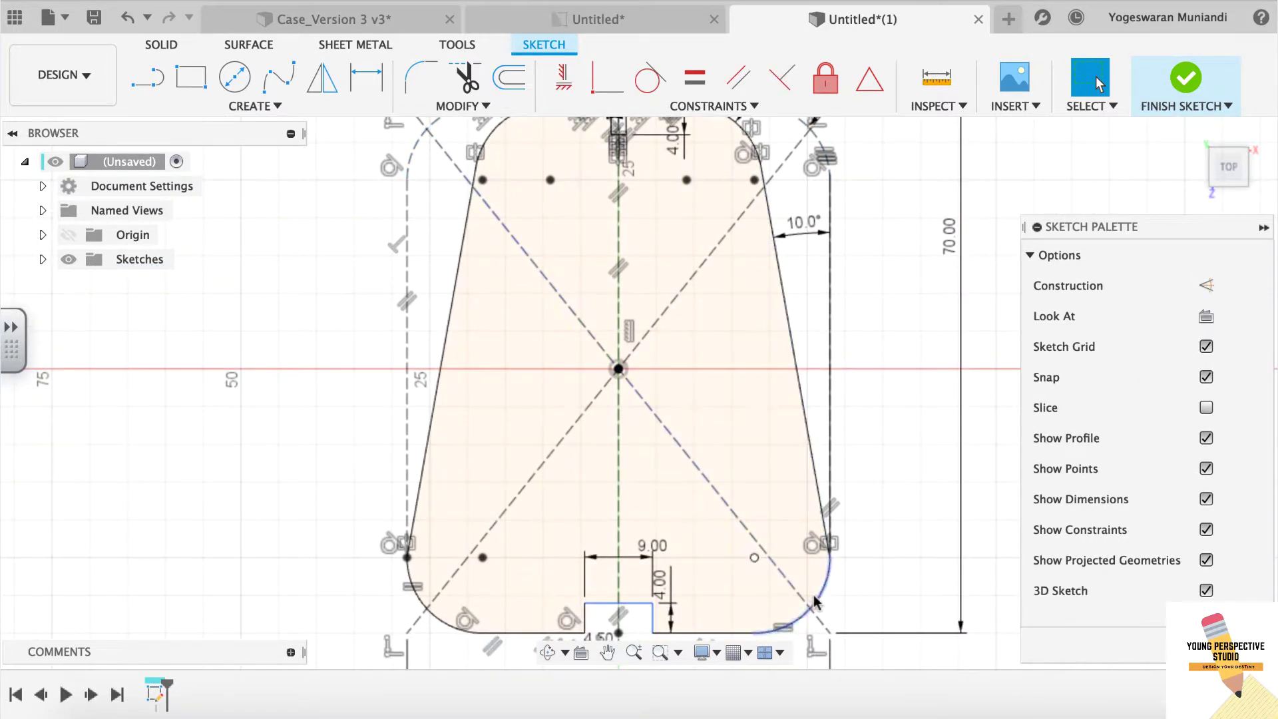
pyautogui.click(757, 636)
# - Offset the tapered, rounded outline 4 mm, flipped inward, to make an inner copy
pyautogui.press('o')
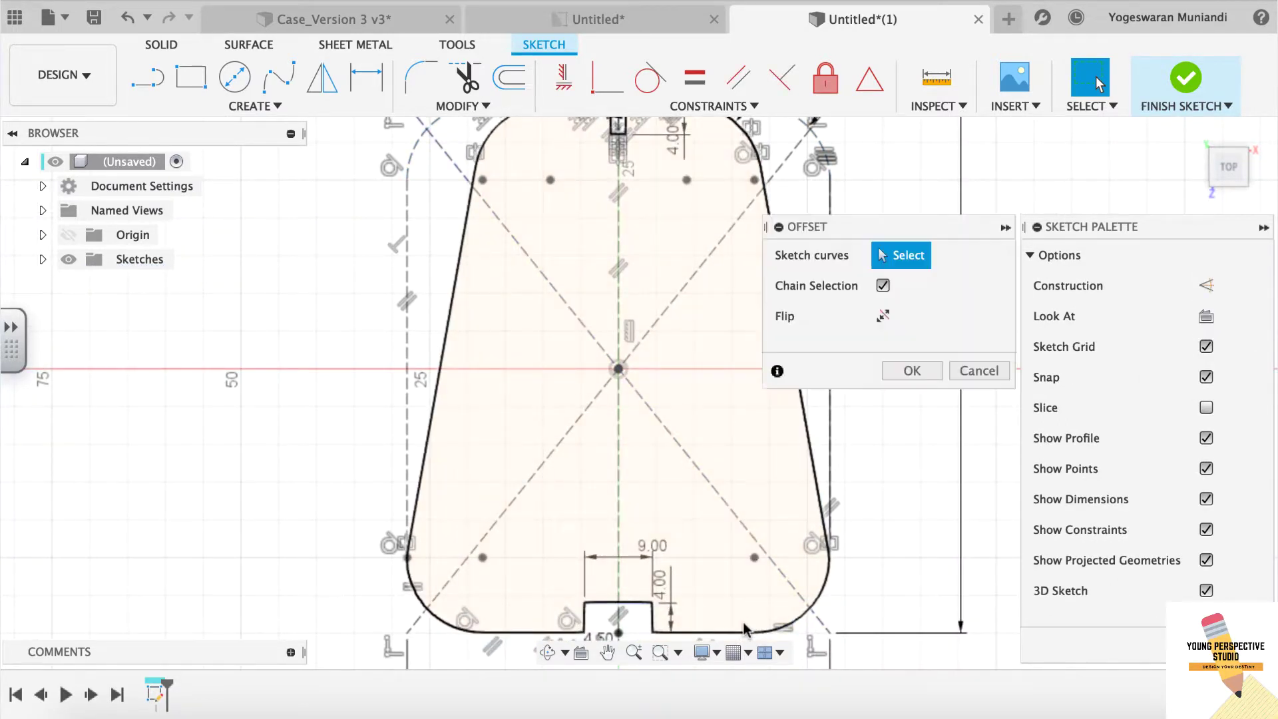
pyautogui.click(720, 634)
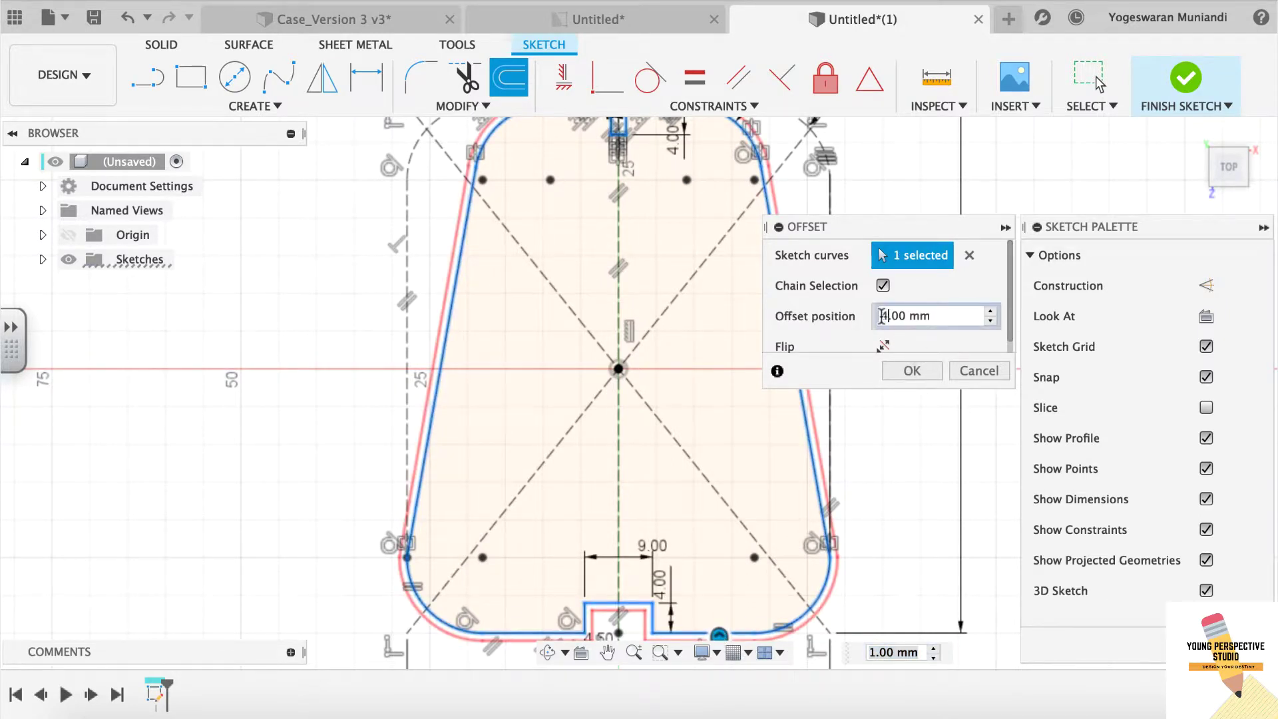
pyautogui.press('BackSpace')
pyautogui.write('4')
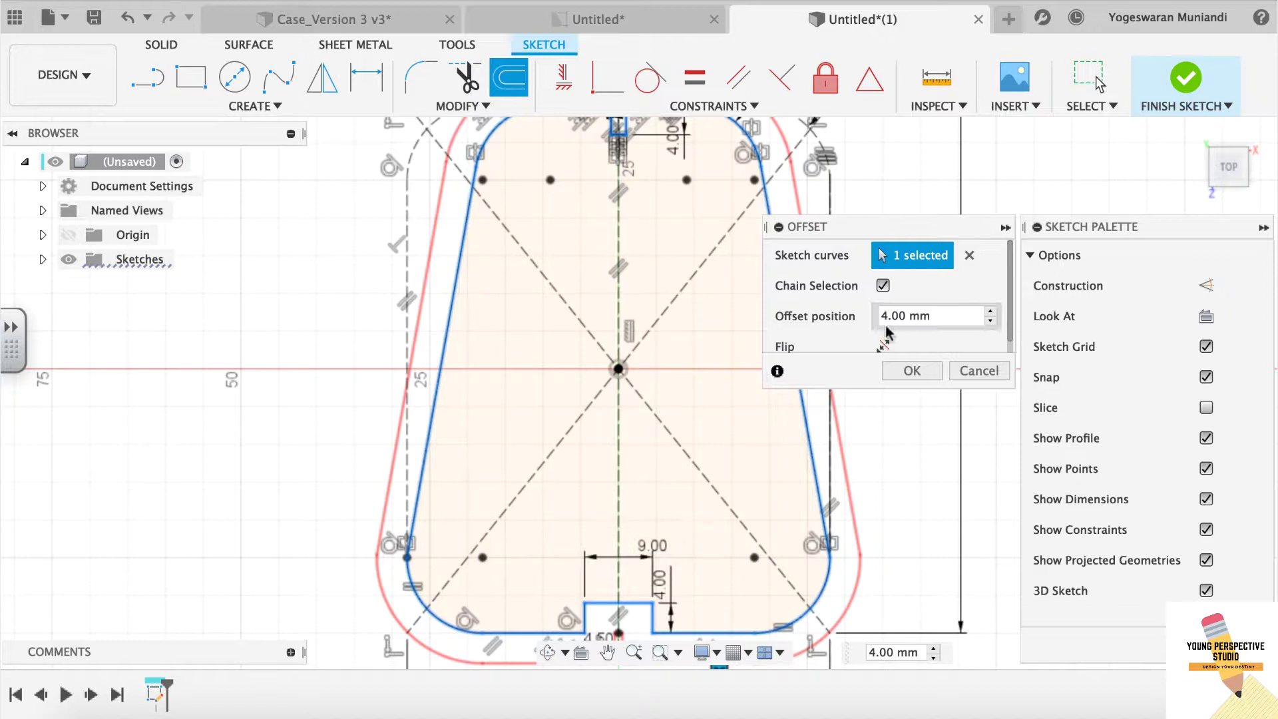
pyautogui.click(883, 345)
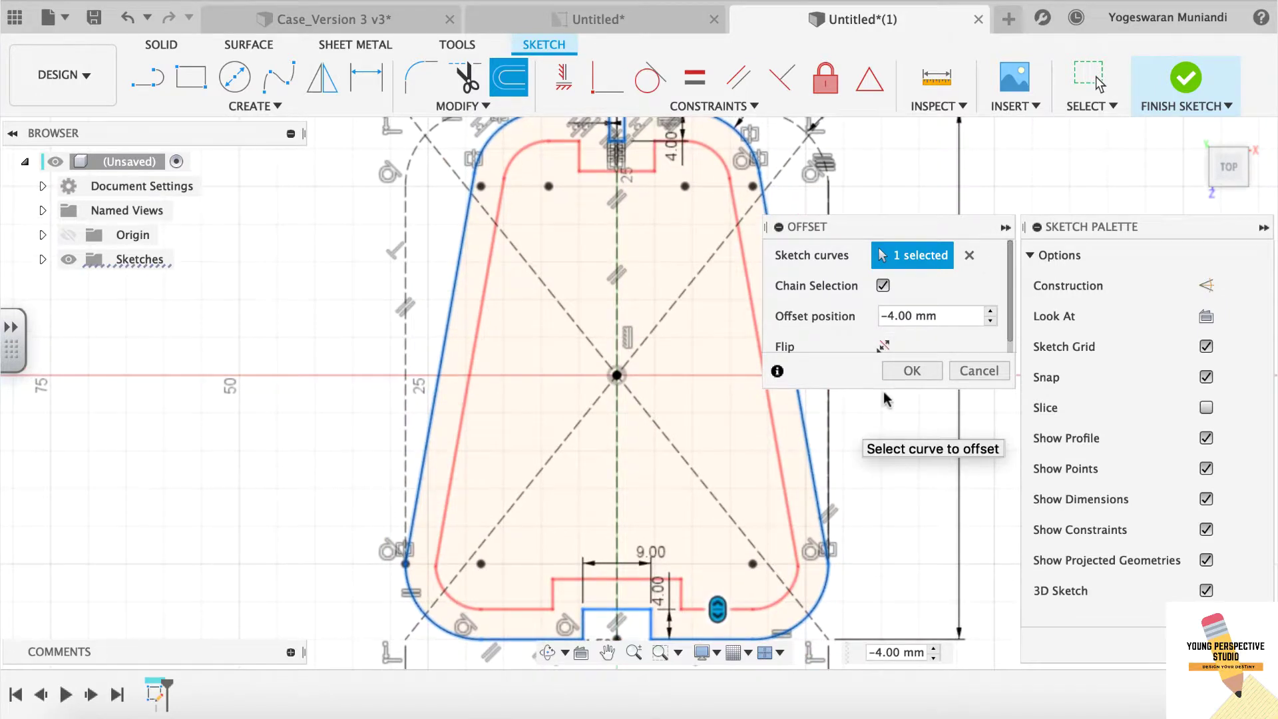
pyautogui.click(904, 370)
pyautogui.scroll(2, 687, 229)
# - Delete an inner segment, extend the inner top line across the gap, and trim it at the slot
pyautogui.press('Delete')
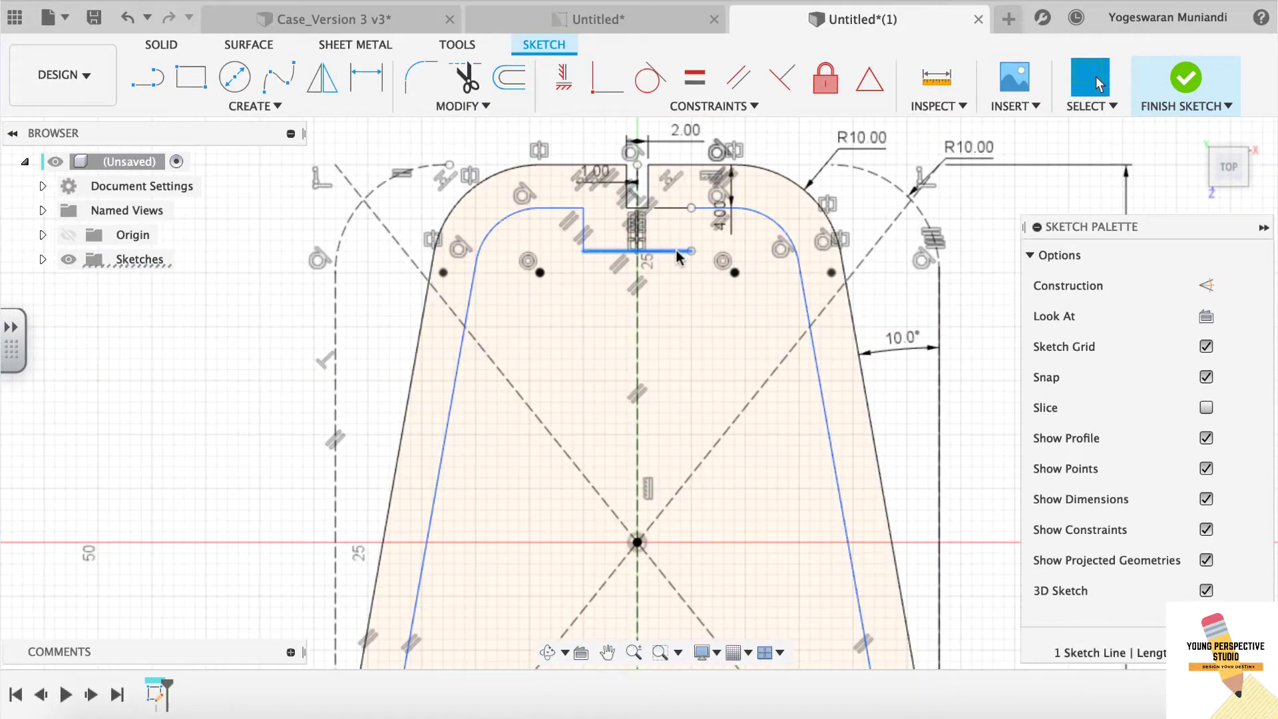
pyautogui.click(452, 109)
pyautogui.click(460, 165)
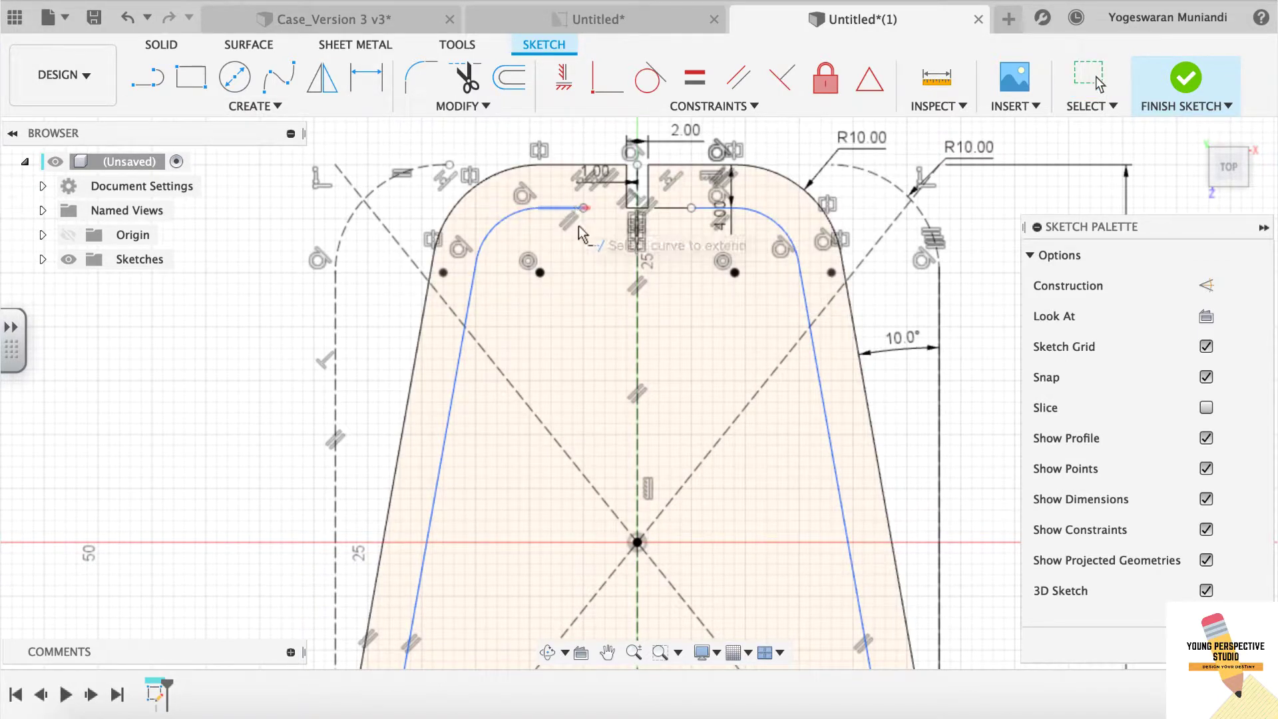
pyautogui.click(574, 208)
pyautogui.click(697, 208)
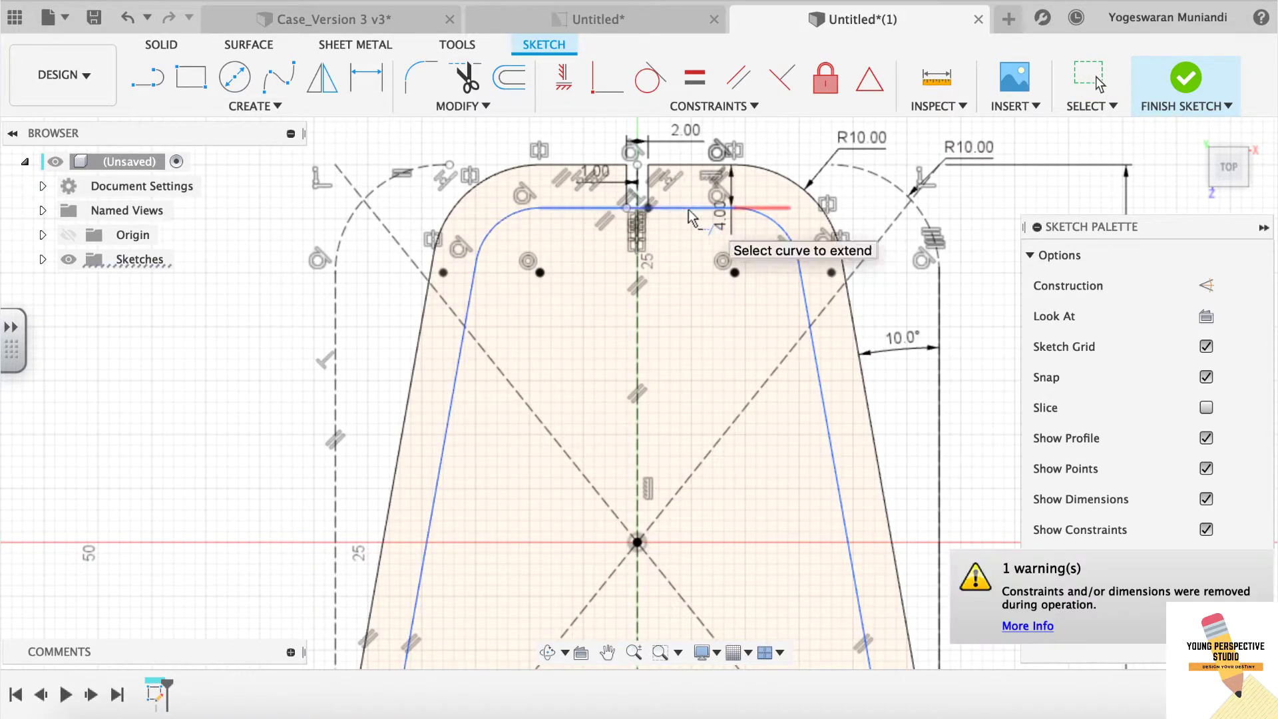
pyautogui.scroll(3, 653, 234)
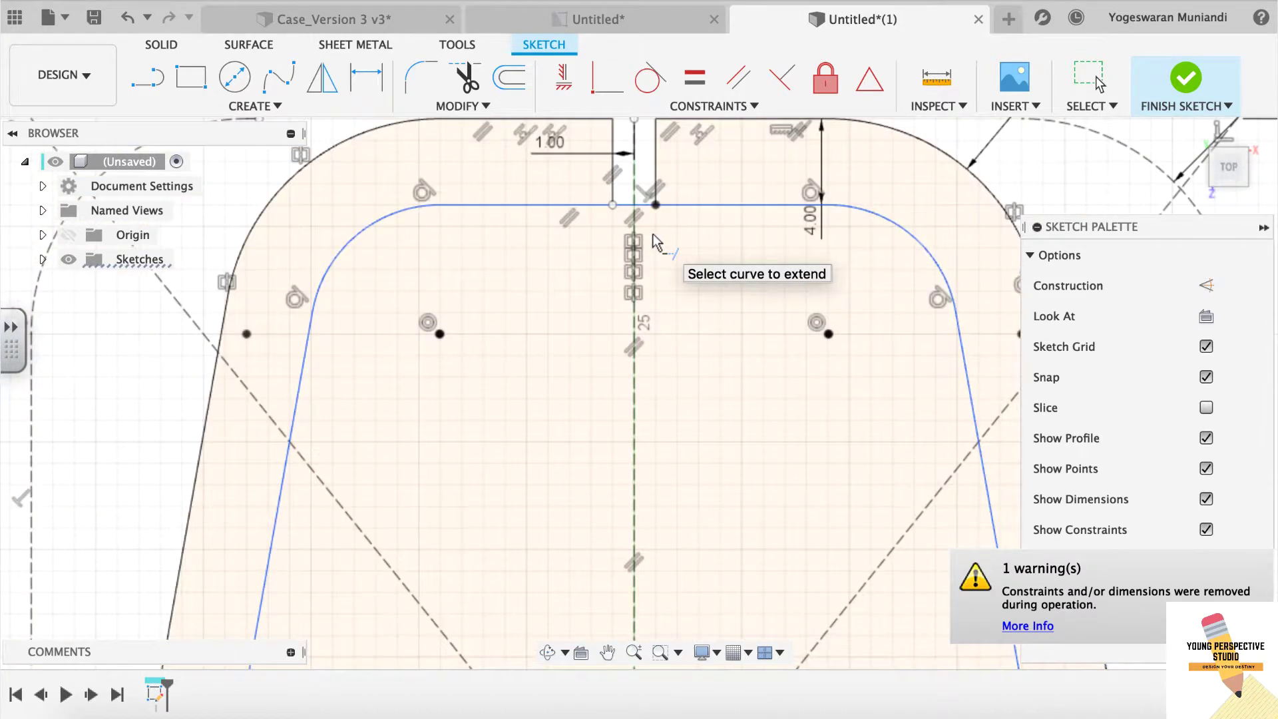
pyautogui.press('t')
pyautogui.click(625, 213)
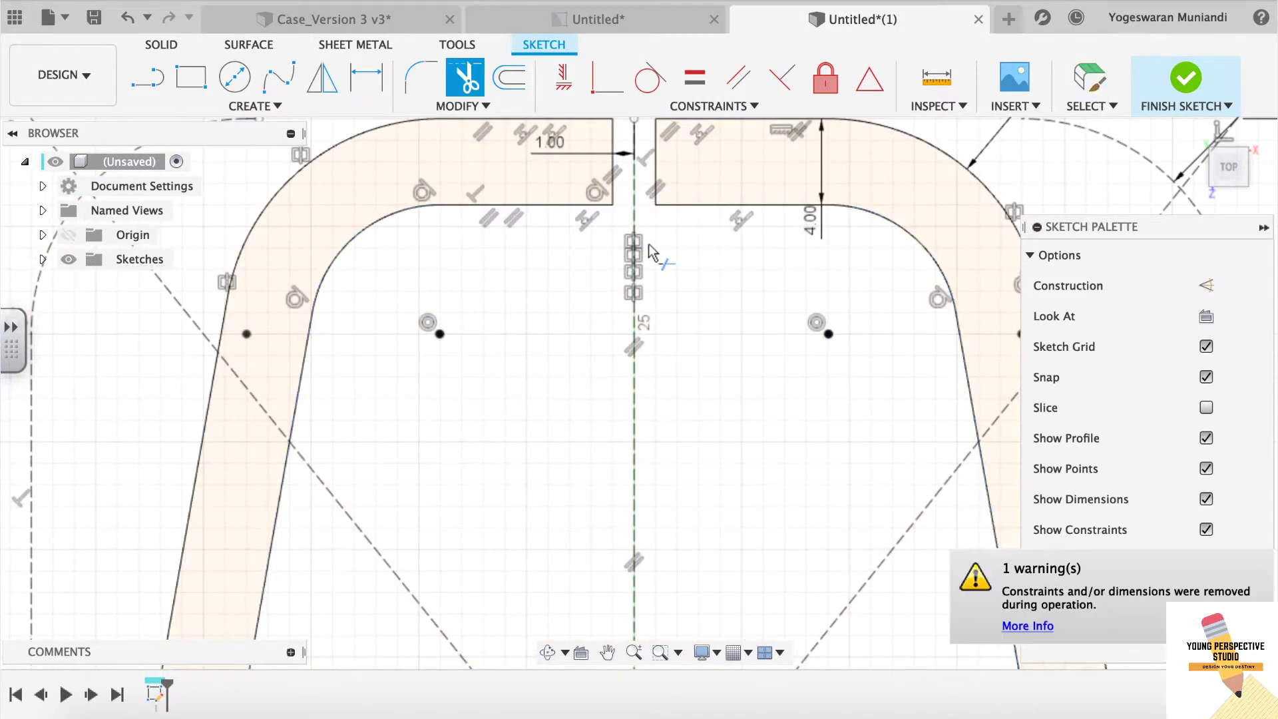
pyautogui.scroll(-3, 648, 243)
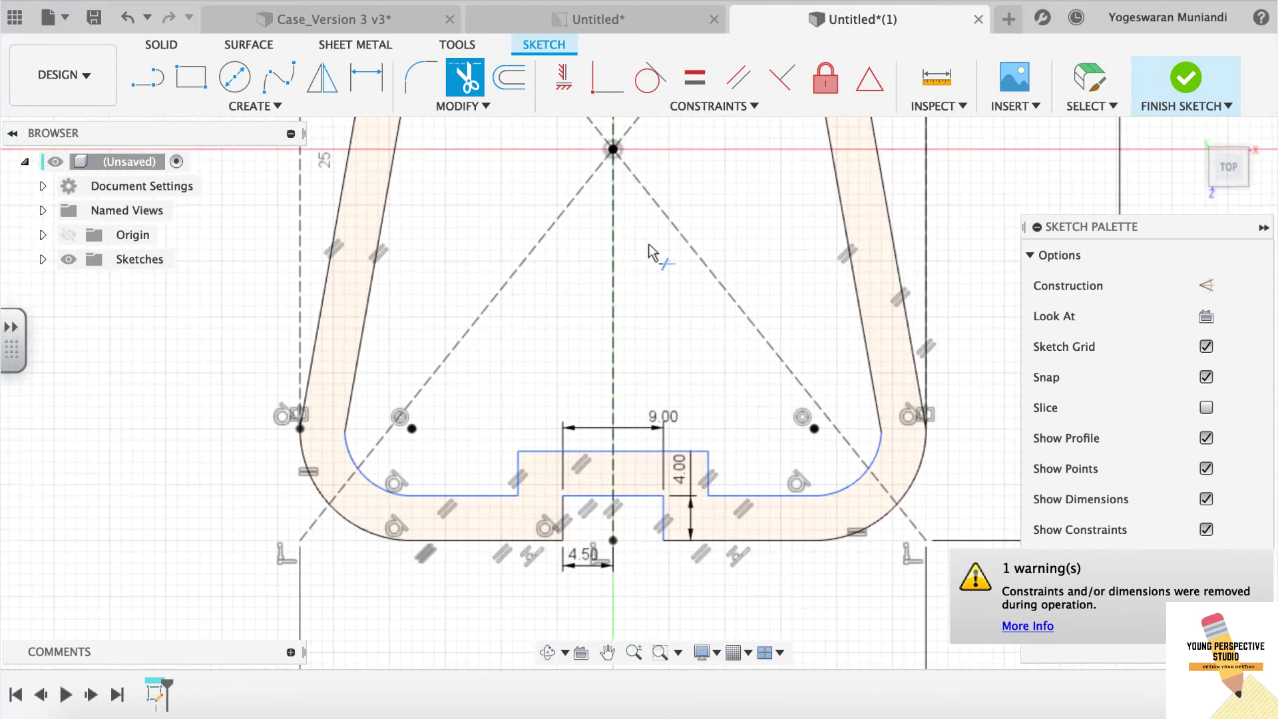
pyautogui.press('Escape')
# - Extend the inner bottom line to the slot edge and pick the vertical lines beside it
pyautogui.click(463, 106)
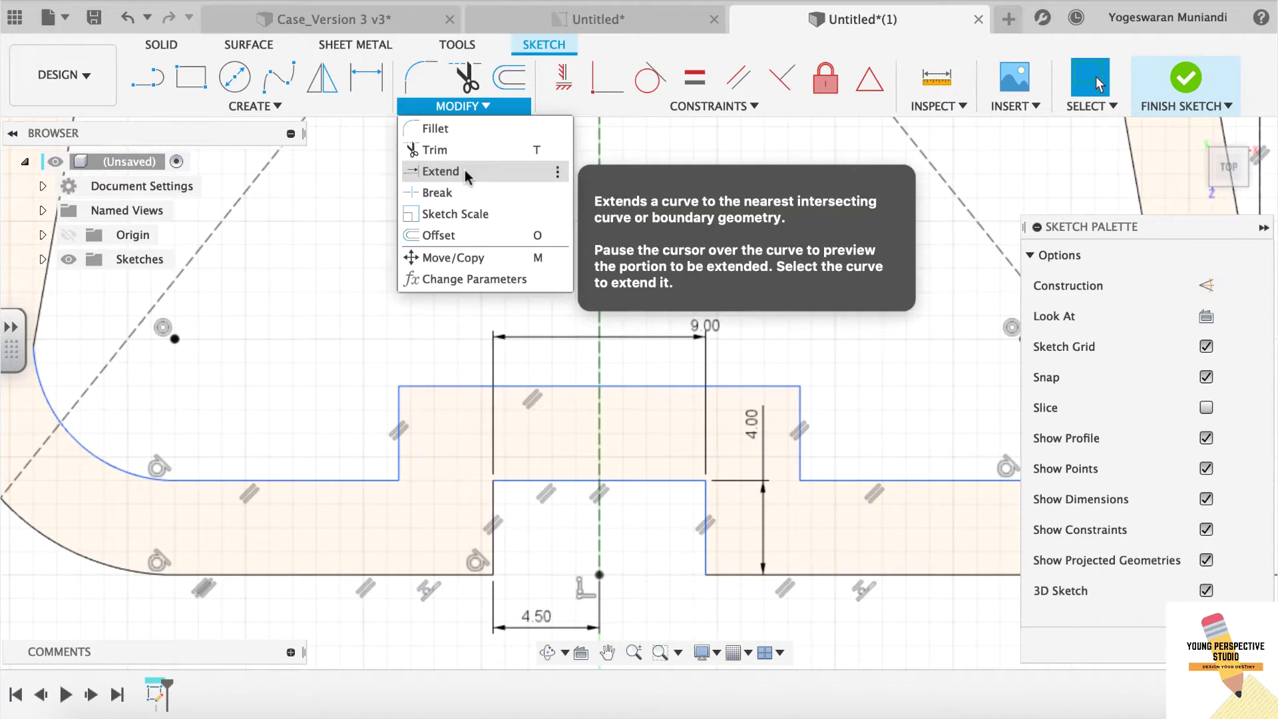
pyautogui.click(465, 174)
pyautogui.click(382, 481)
pyautogui.click(816, 481)
pyautogui.press('Escape')
pyautogui.click(801, 452)
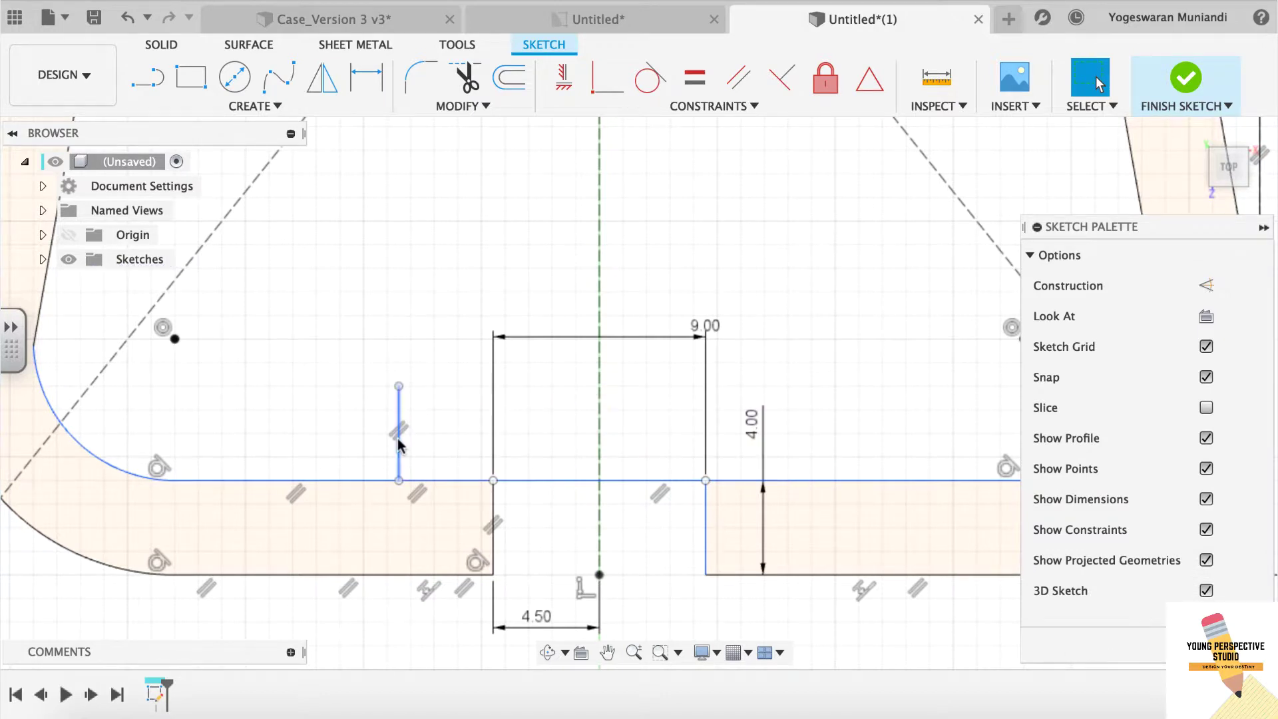
# - Trim the bottom line between the two halves to open the 9 mm gap
pyautogui.scroll(-1, 664, 464)
pyautogui.press('r')
pyautogui.press('t')
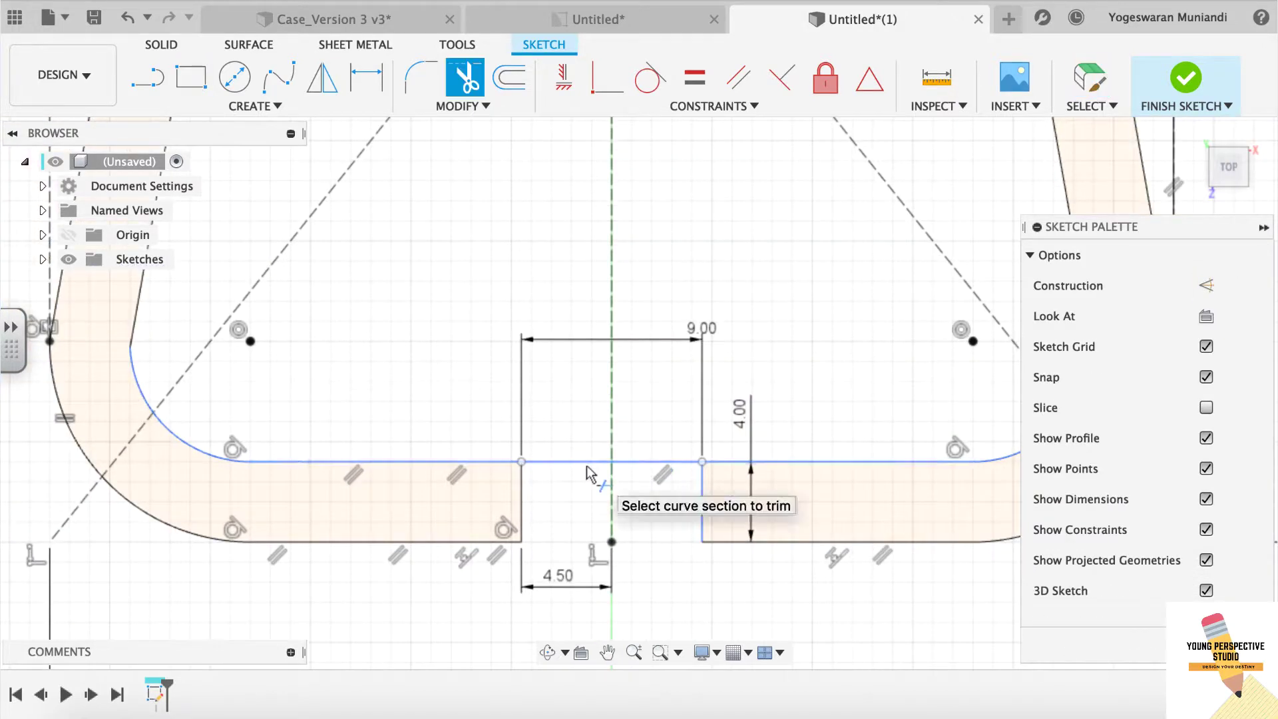
pyautogui.click(586, 461)
pyautogui.scroll(-2, 641, 462)
pyautogui.scroll(-4, 640, 466)
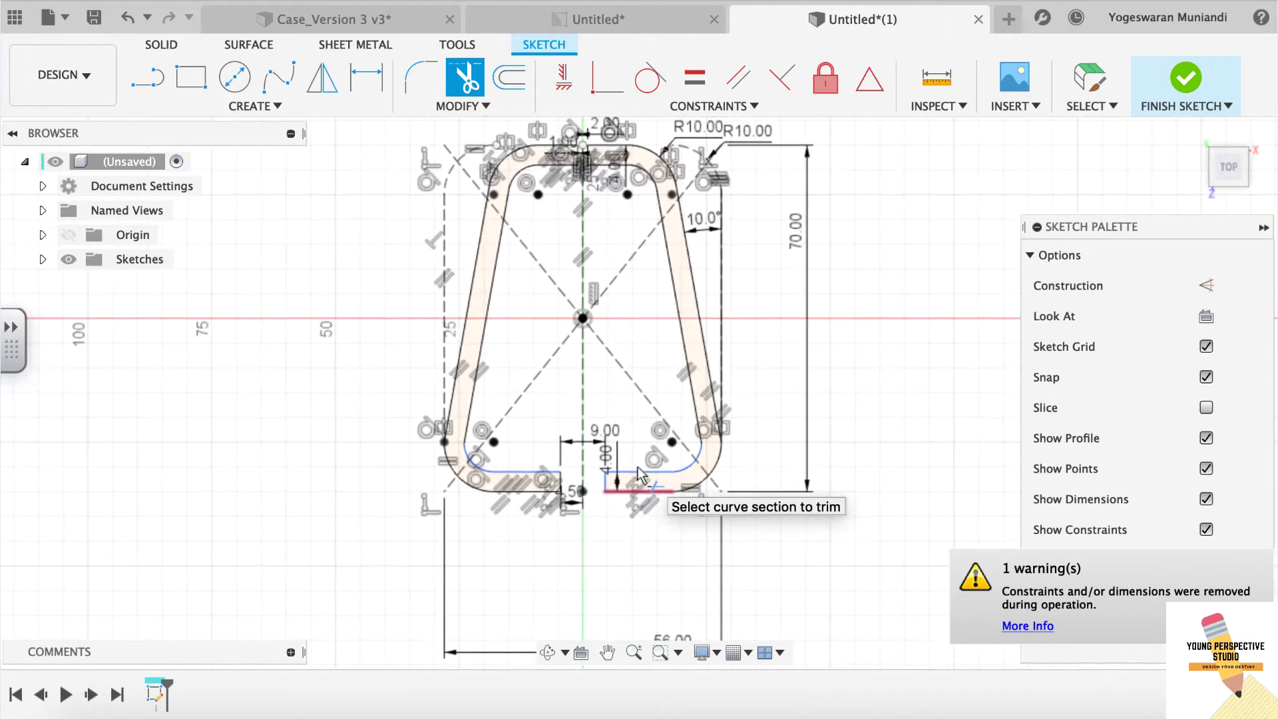
pyautogui.scroll(1, 641, 475)
pyautogui.click(179, 54)
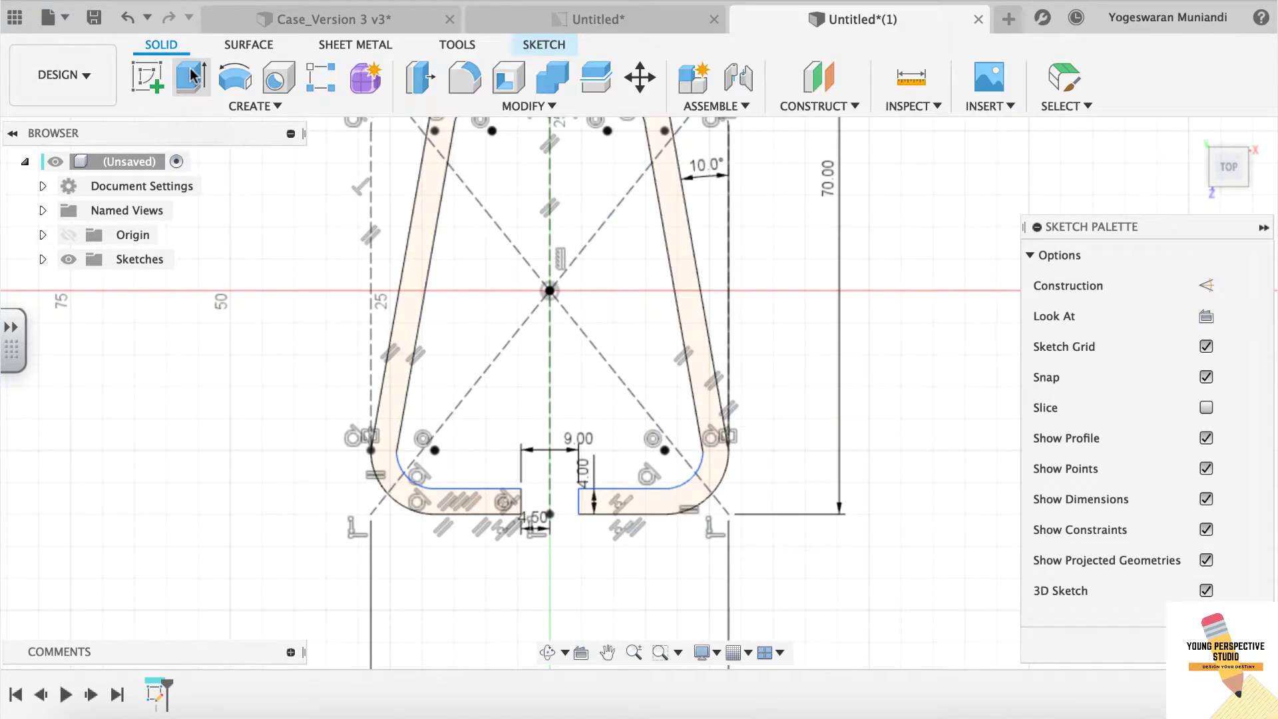
# - Extrude both wall-band halves 5 mm, then begin a new sketch on their top face
pyautogui.click(192, 75)
pyautogui.click(400, 373)
pyautogui.scroll(-3, 691, 393)
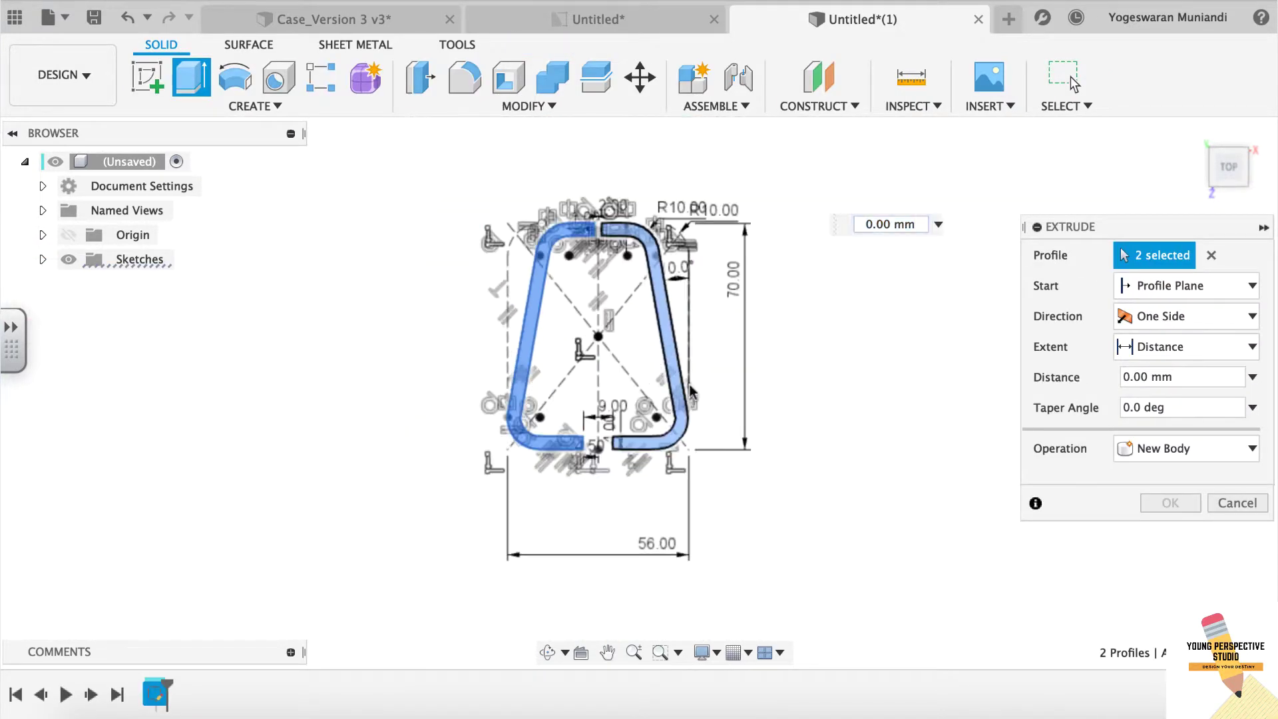
pyautogui.write('5')
pyautogui.click(1129, 377)
pyautogui.click(1170, 502)
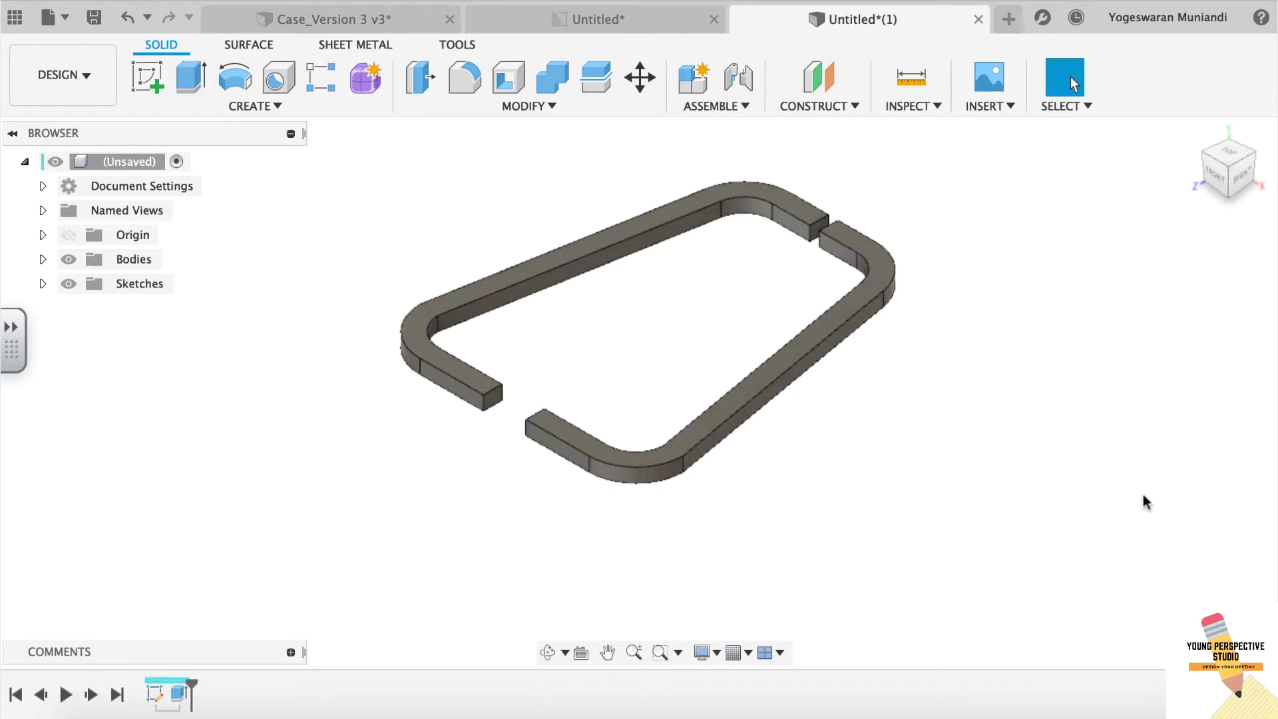
pyautogui.click(147, 77)
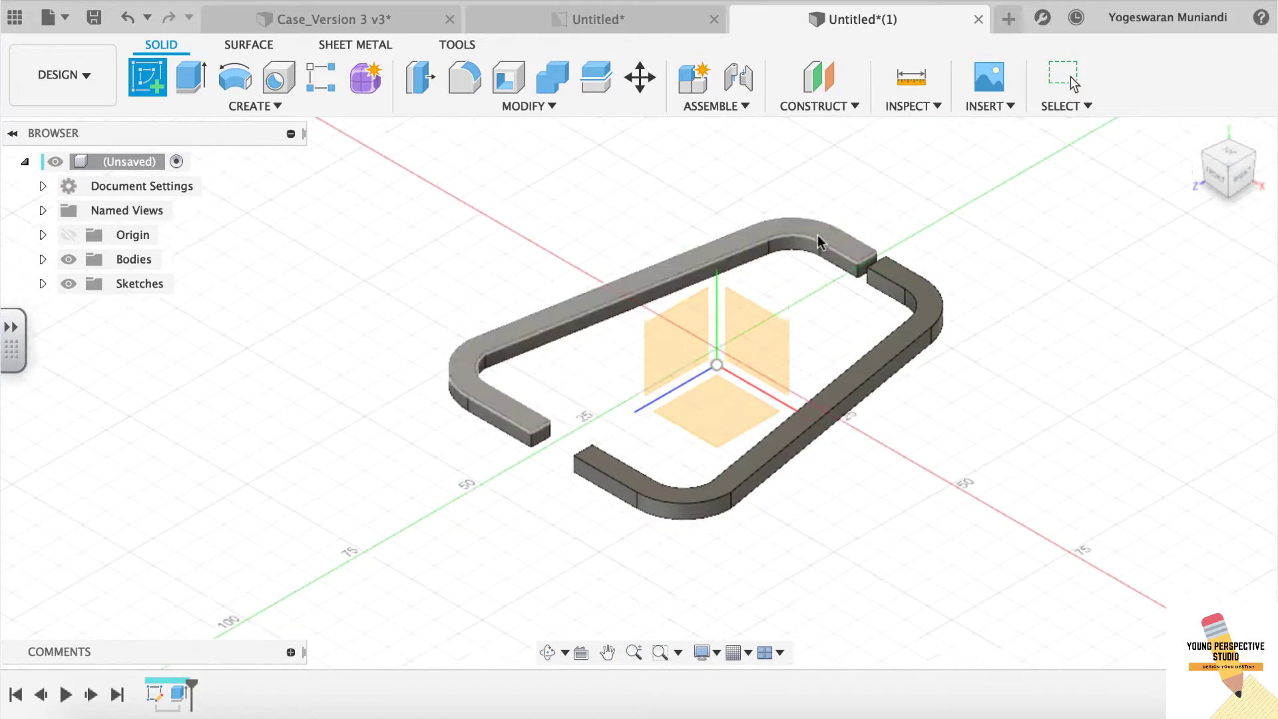
pyautogui.click(817, 235)
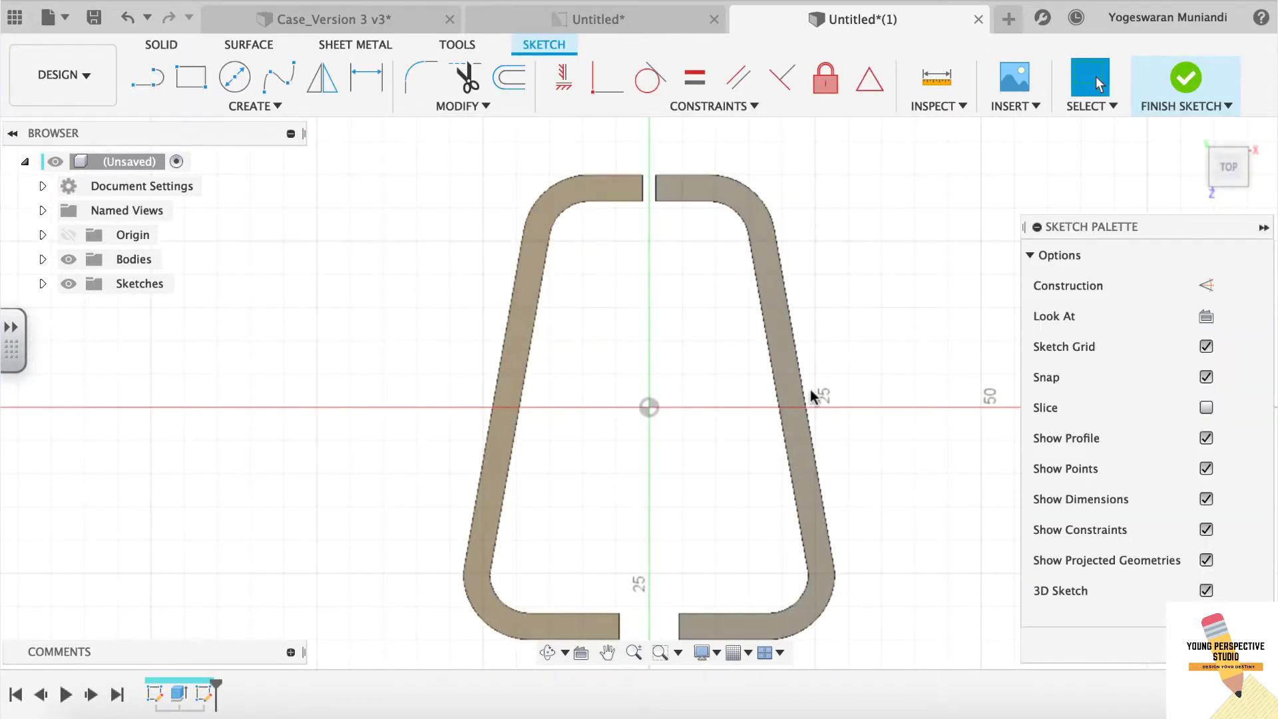
# - Project the right and left halves of the frame into the sketch
pyautogui.press('p')
pyautogui.click(755, 266)
pyautogui.click(619, 190)
pyautogui.click(912, 370)
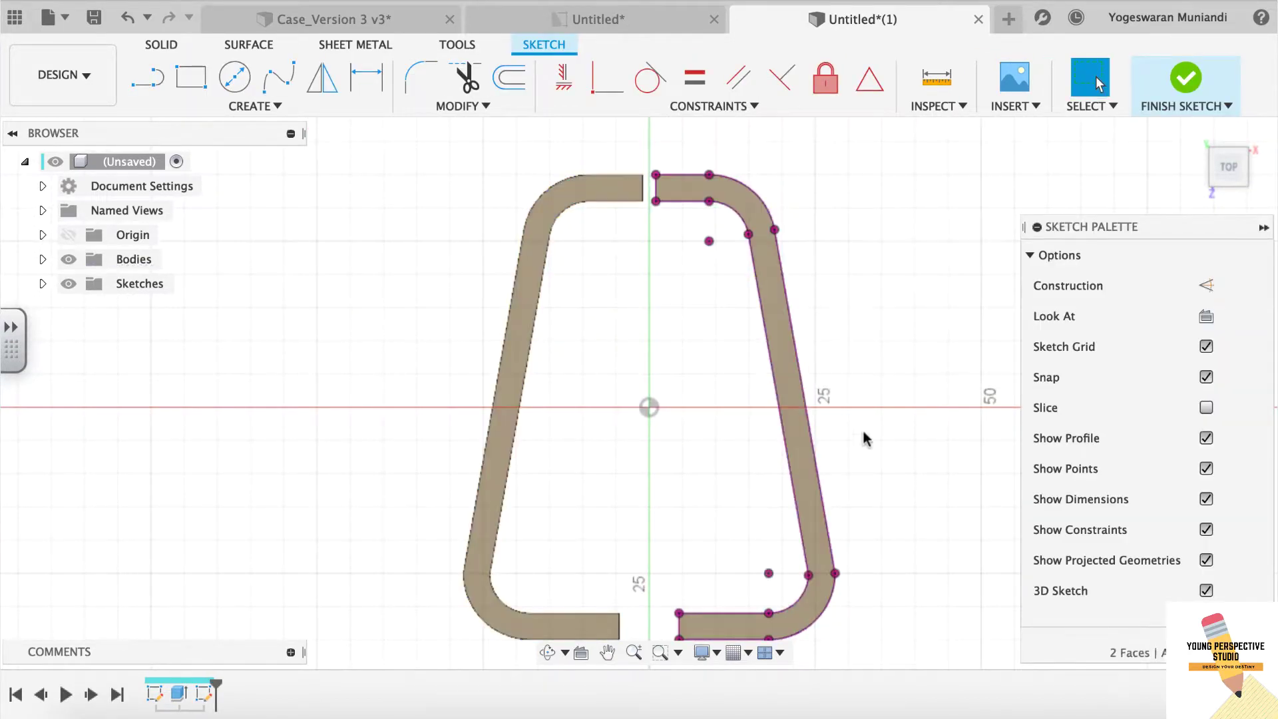
pyautogui.press('p')
pyautogui.click(478, 454)
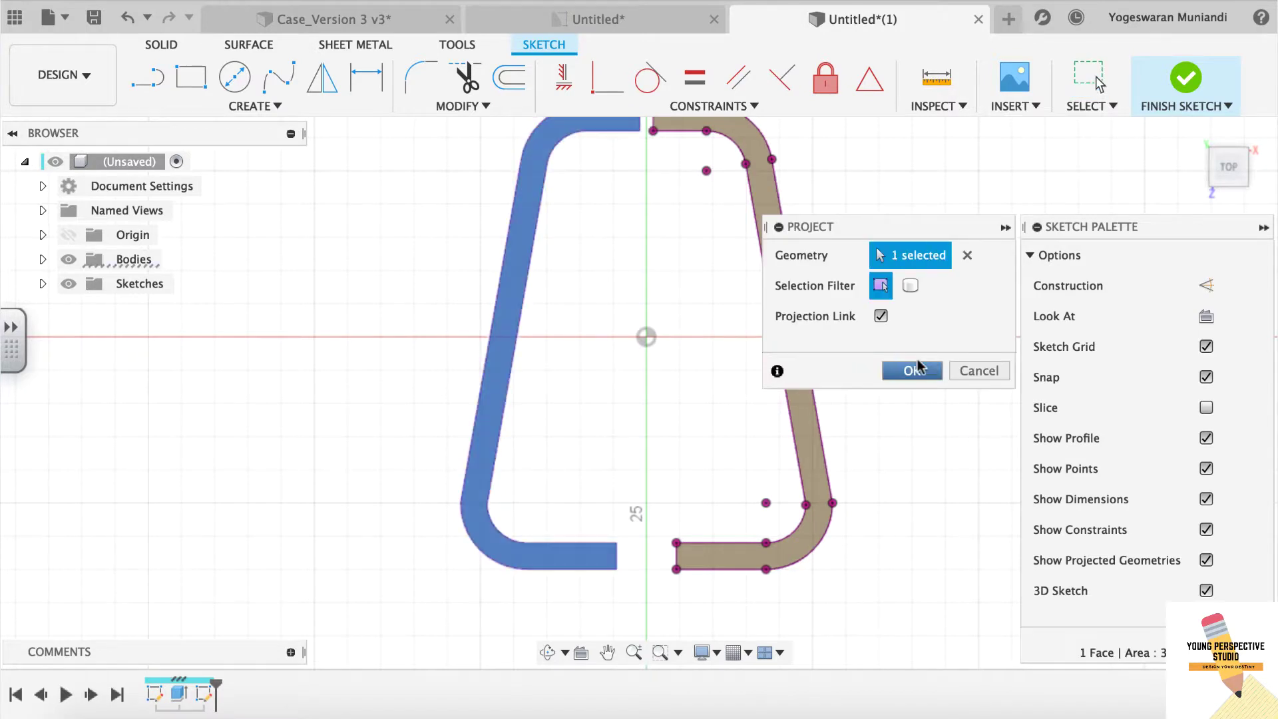
pyautogui.click(911, 370)
# - Bridge the bottom and top gaps with lines, then pick the enclosed inner region to extrude
pyautogui.click(677, 543)
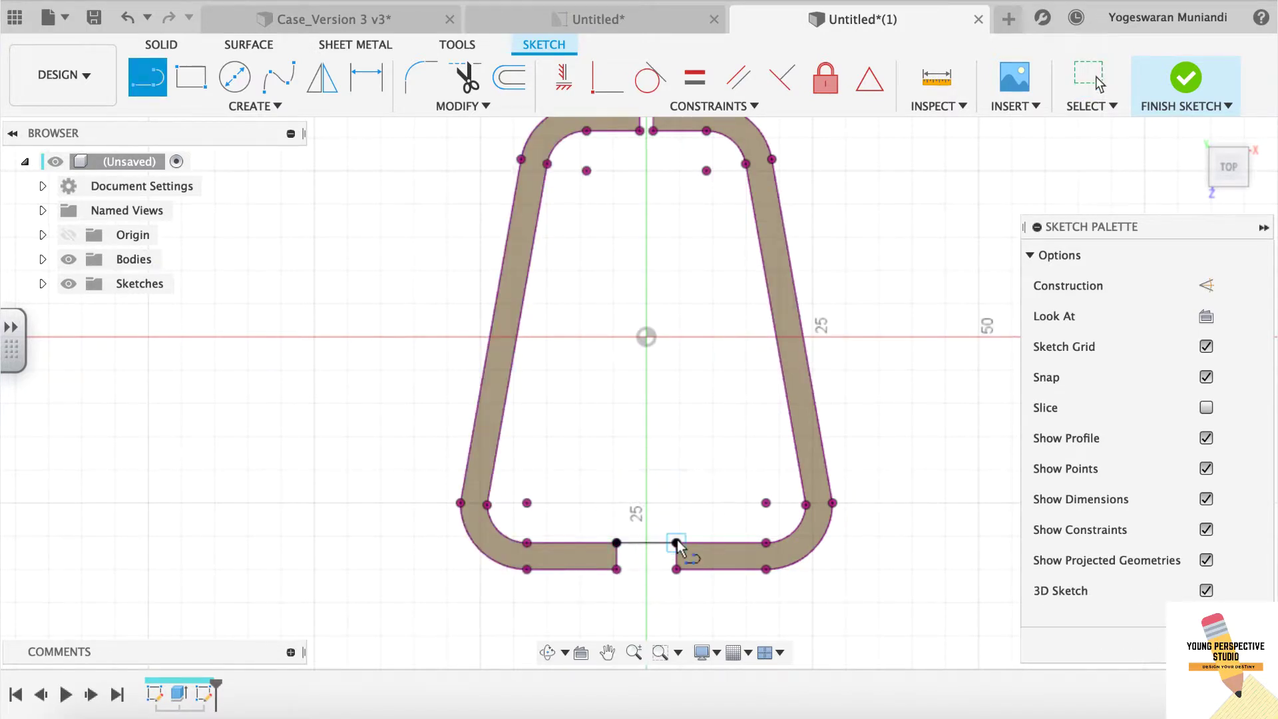
pyautogui.scroll(10, 684, 532)
pyautogui.click(566, 238)
pyautogui.click(619, 238)
pyautogui.press('Escape')
pyautogui.scroll(-3, 586, 313)
pyautogui.press('e')
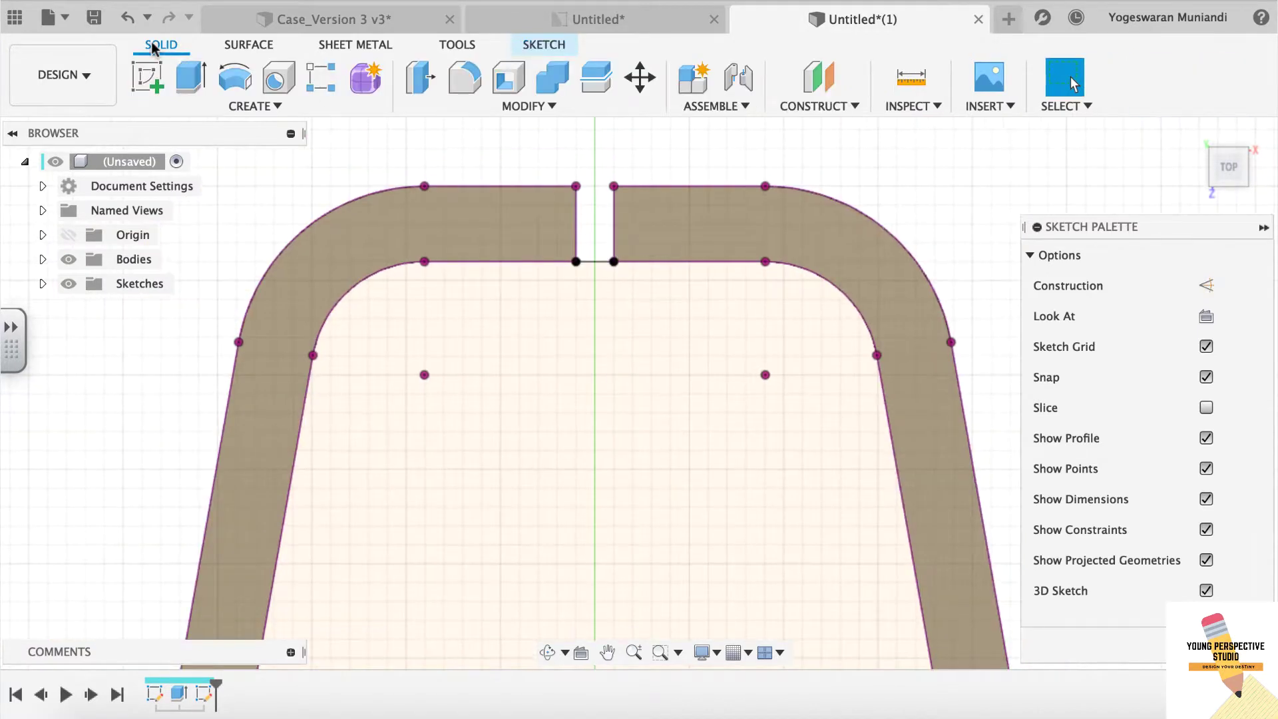
pyautogui.click(538, 310)
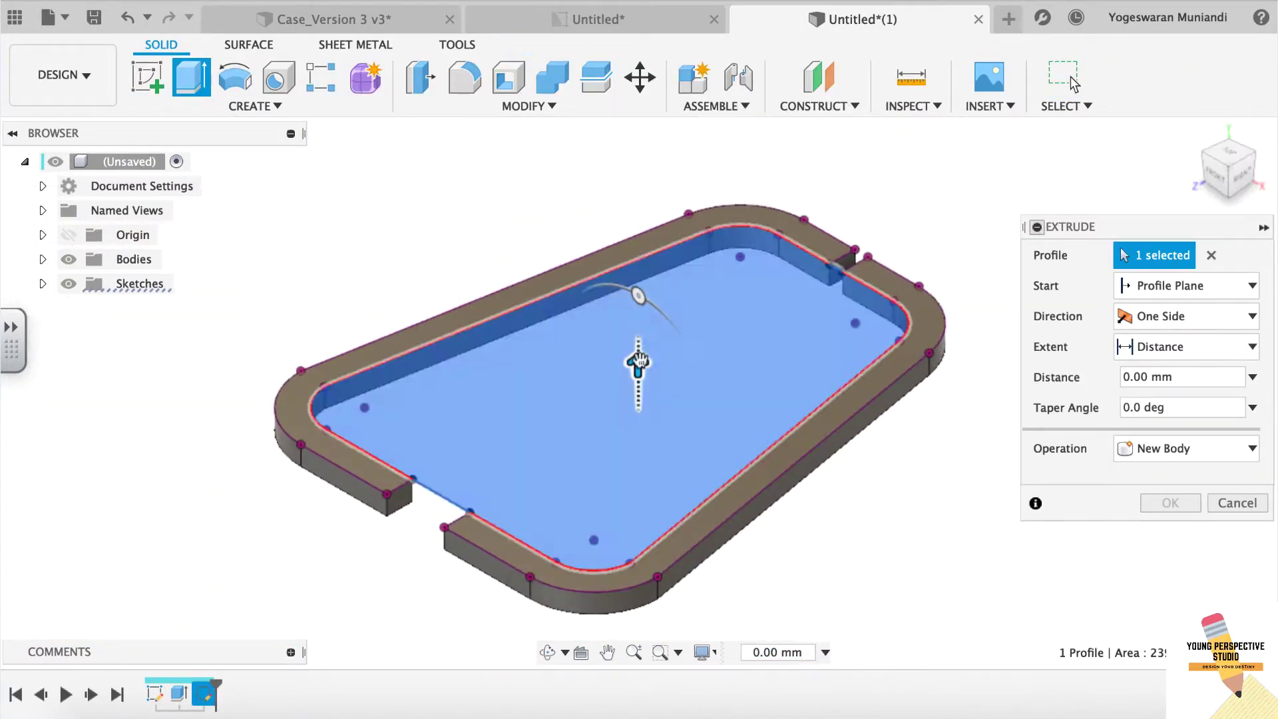
# - Extrude the inner region 6 mm with the Join operation
pyautogui.moveTo(637, 348); pyautogui.dragTo(637, 333)
pyautogui.write('6')
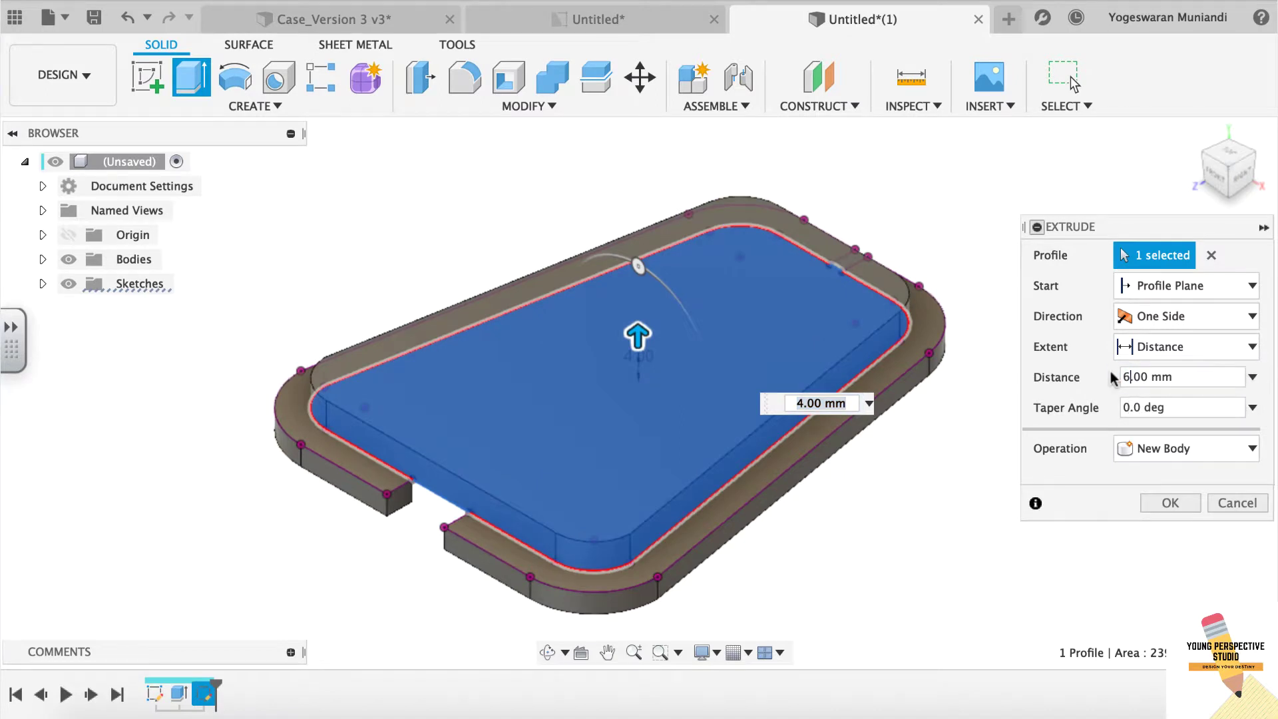
pyautogui.click(1184, 448)
pyautogui.click(1141, 465)
pyautogui.click(1170, 502)
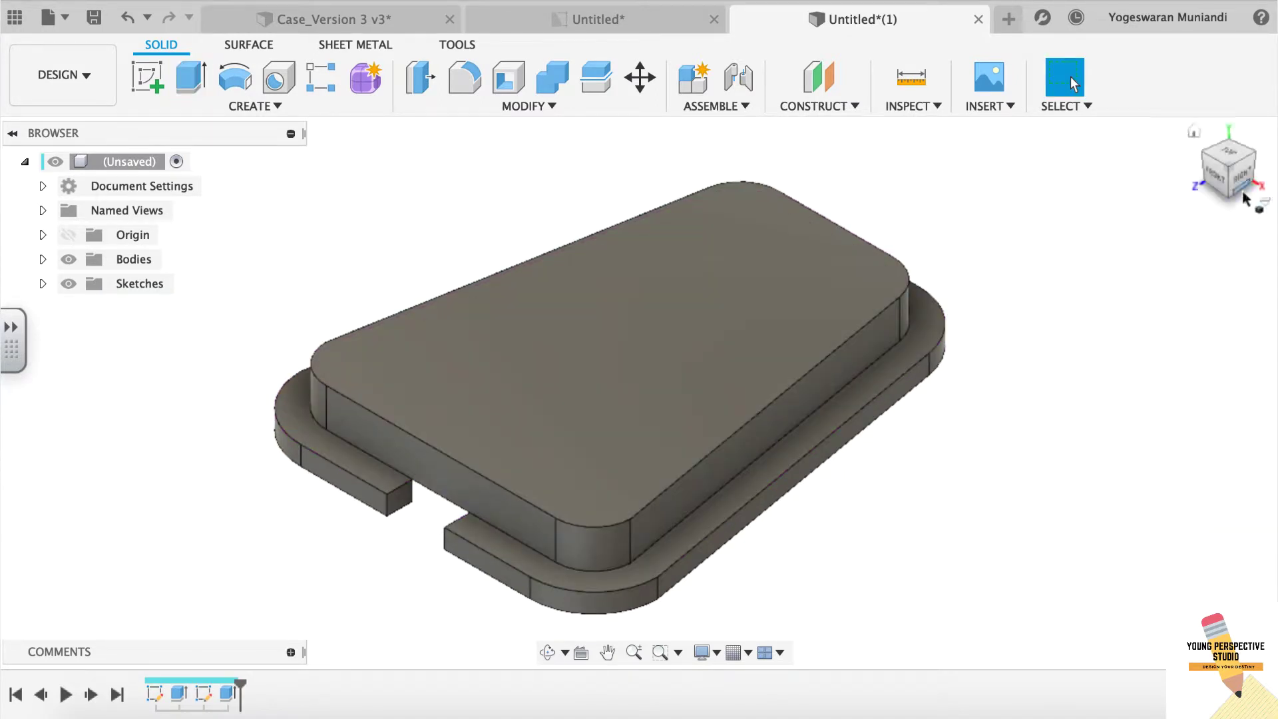
# - Orbit the model and start a new sketch on its front face
pyautogui.keyDown('shift'); pyautogui.moveTo(1245, 198); pyautogui.dragTo(934, 129, button='middle'); pyautogui.keyUp('shift')
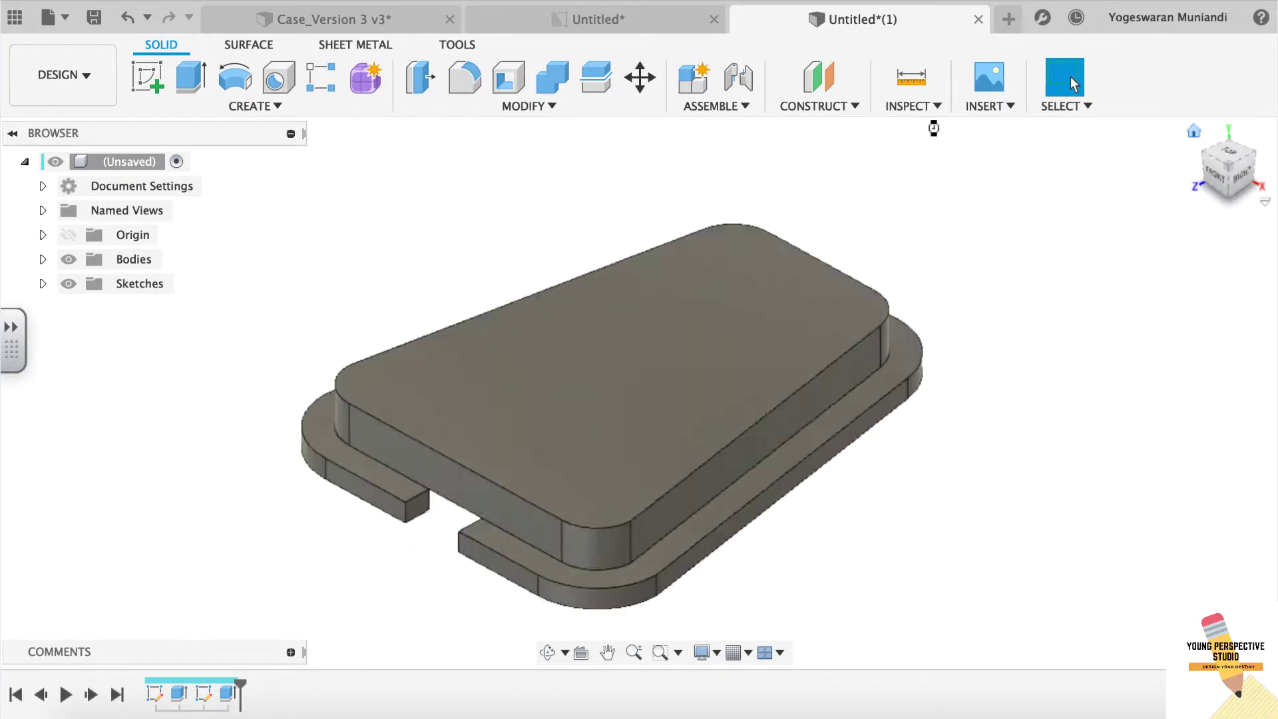
pyautogui.click(146, 77)
pyautogui.click(470, 493)
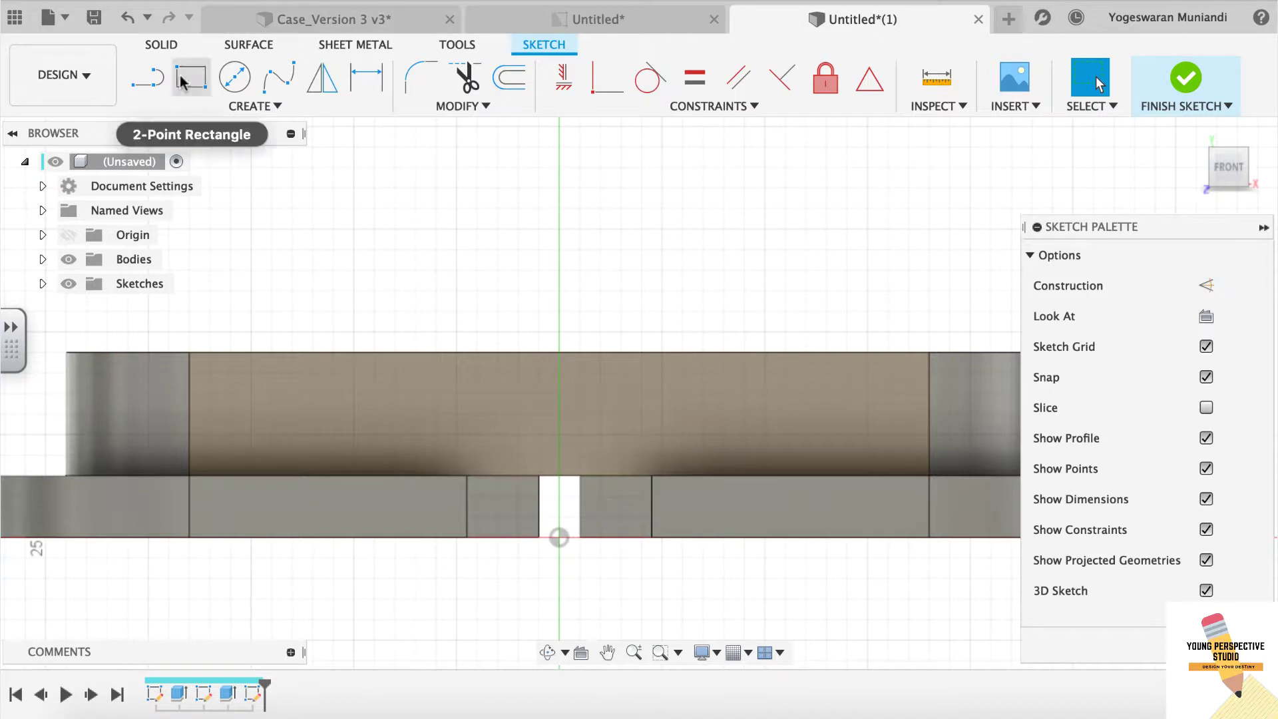
# - Draw a 2 mm high, 9 mm wide rectangle above the front slot, snapped to the slot corner
pyautogui.click(183, 76)
pyautogui.click(648, 429)
pyautogui.press('d')
pyautogui.click(654, 454)
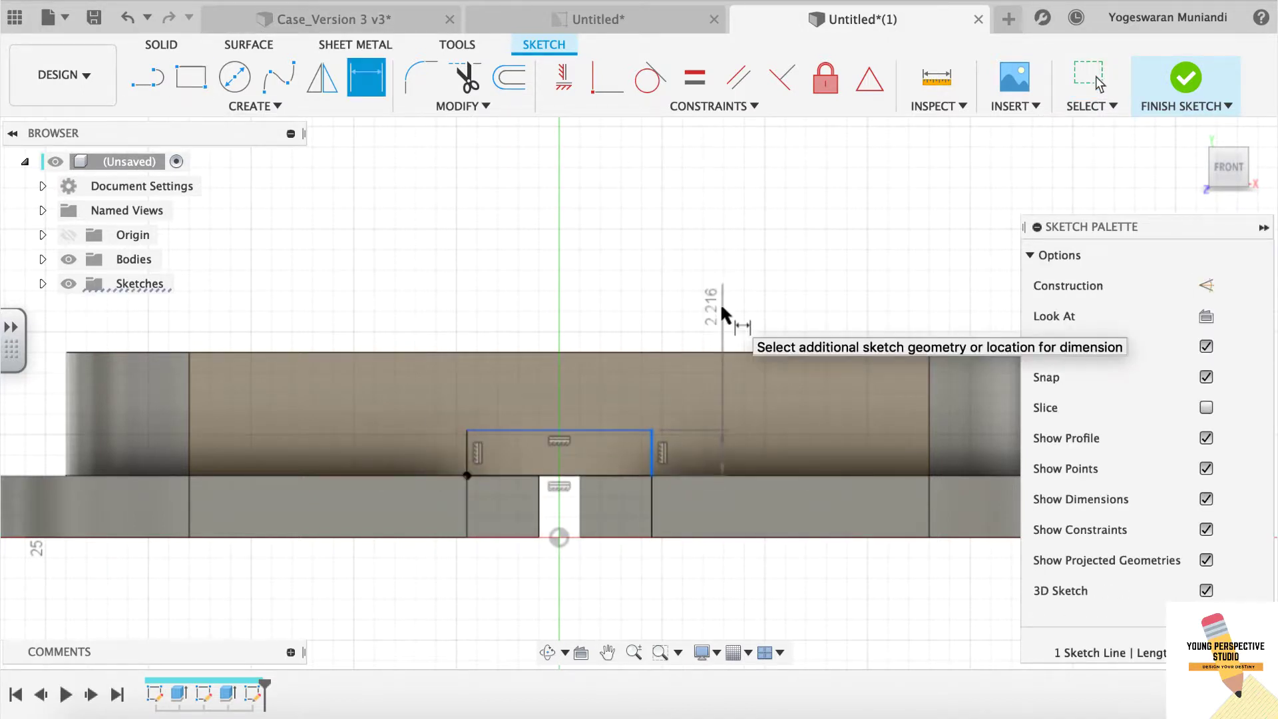
pyautogui.click(724, 316)
pyautogui.write('2')
pyautogui.press('Return')
pyautogui.press('Escape')
pyautogui.moveTo(653, 458); pyautogui.dragTo(667, 458)
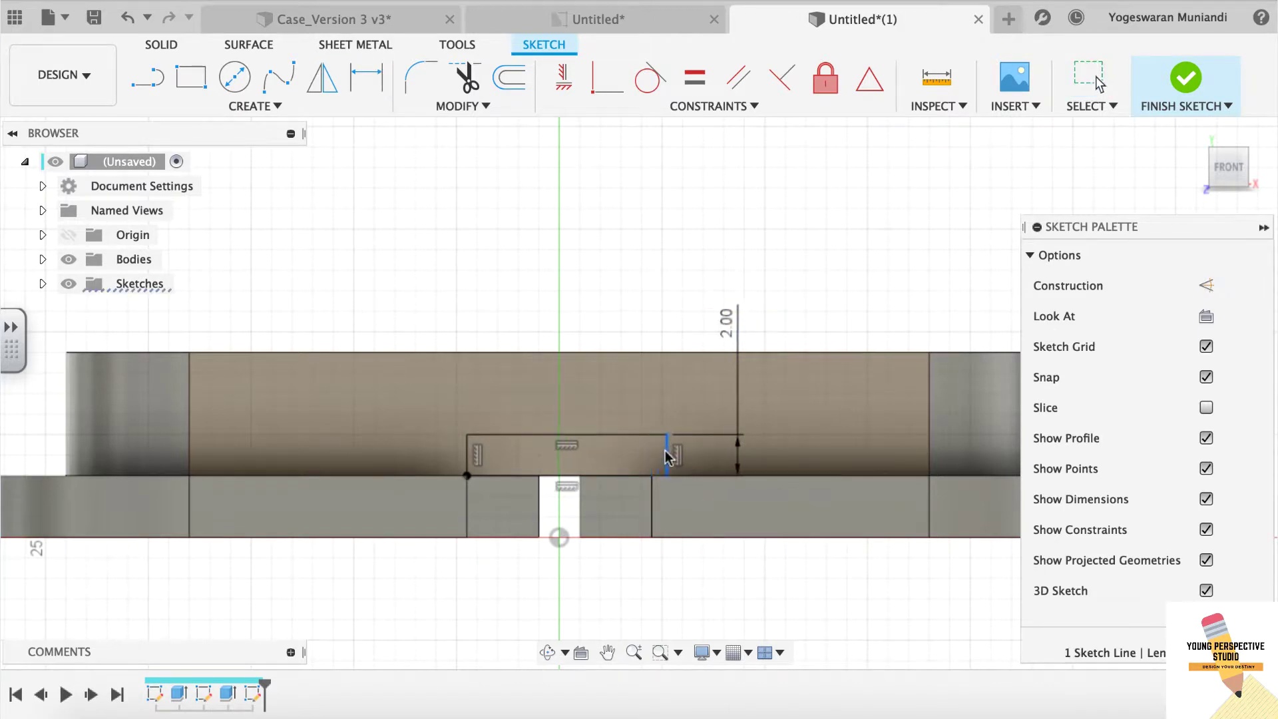
pyautogui.click(604, 88)
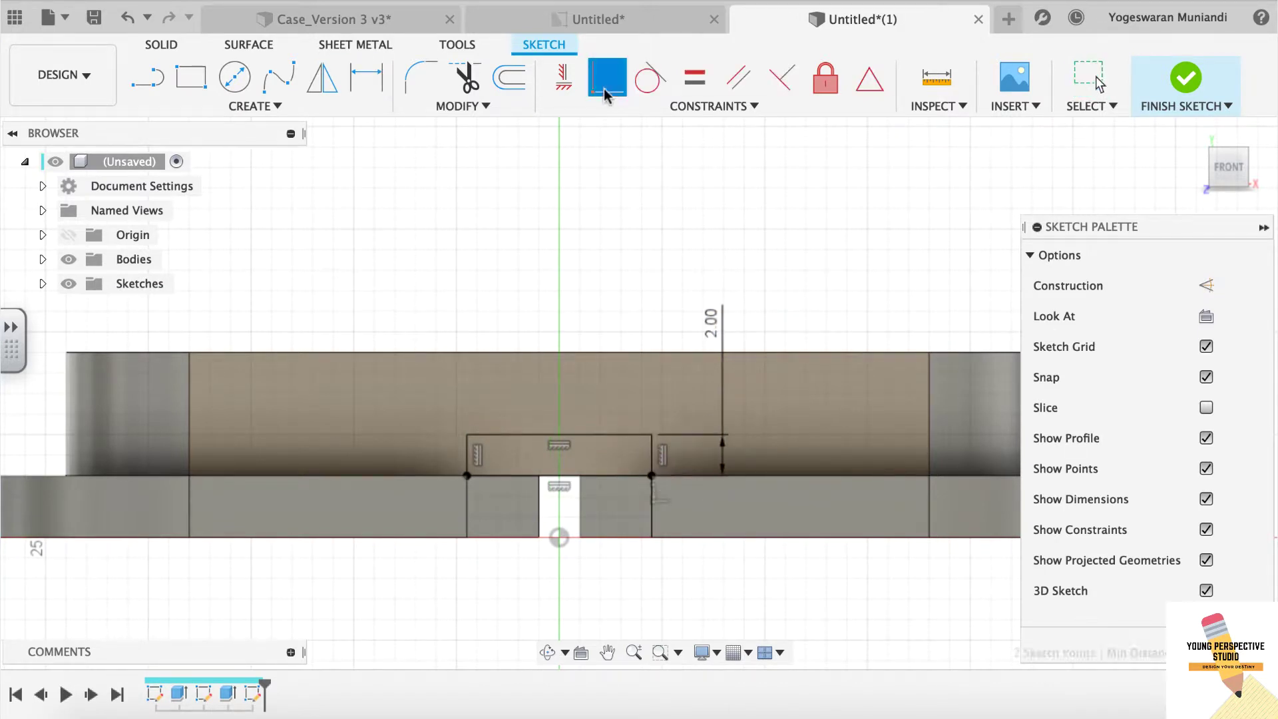
pyautogui.press('d')
pyautogui.click(617, 433)
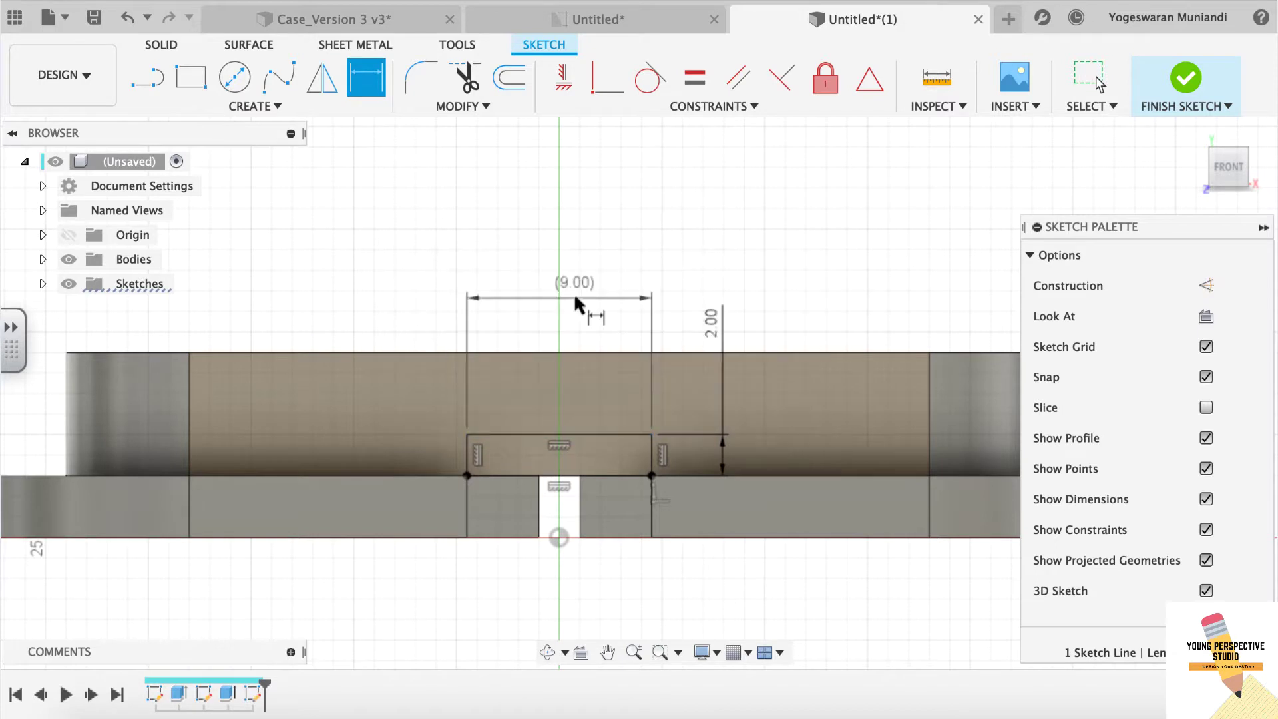
# - Extrude the rectangle as a 20 mm cut to form the channel, then inspect it
pyautogui.click(161, 44)
pyautogui.click(191, 77)
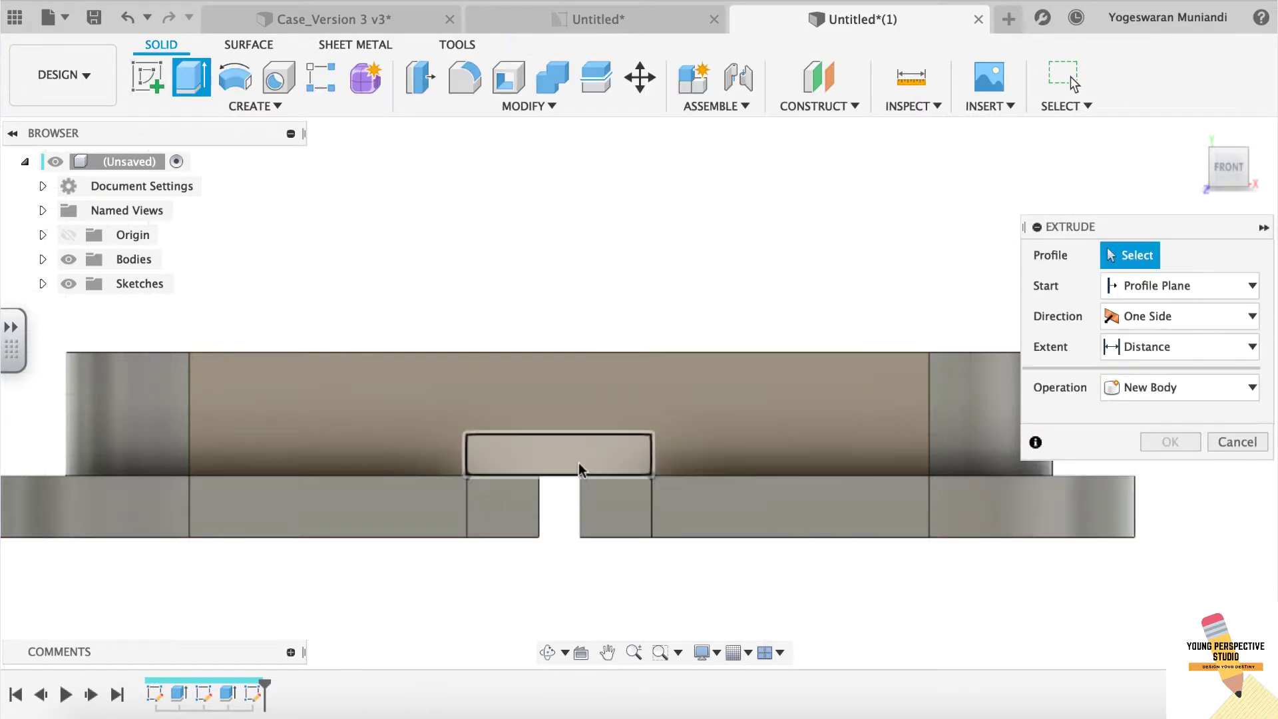
pyautogui.click(578, 462)
pyautogui.moveTo(554, 452); pyautogui.dragTo(714, 579)
pyautogui.doubleClick(1130, 377)
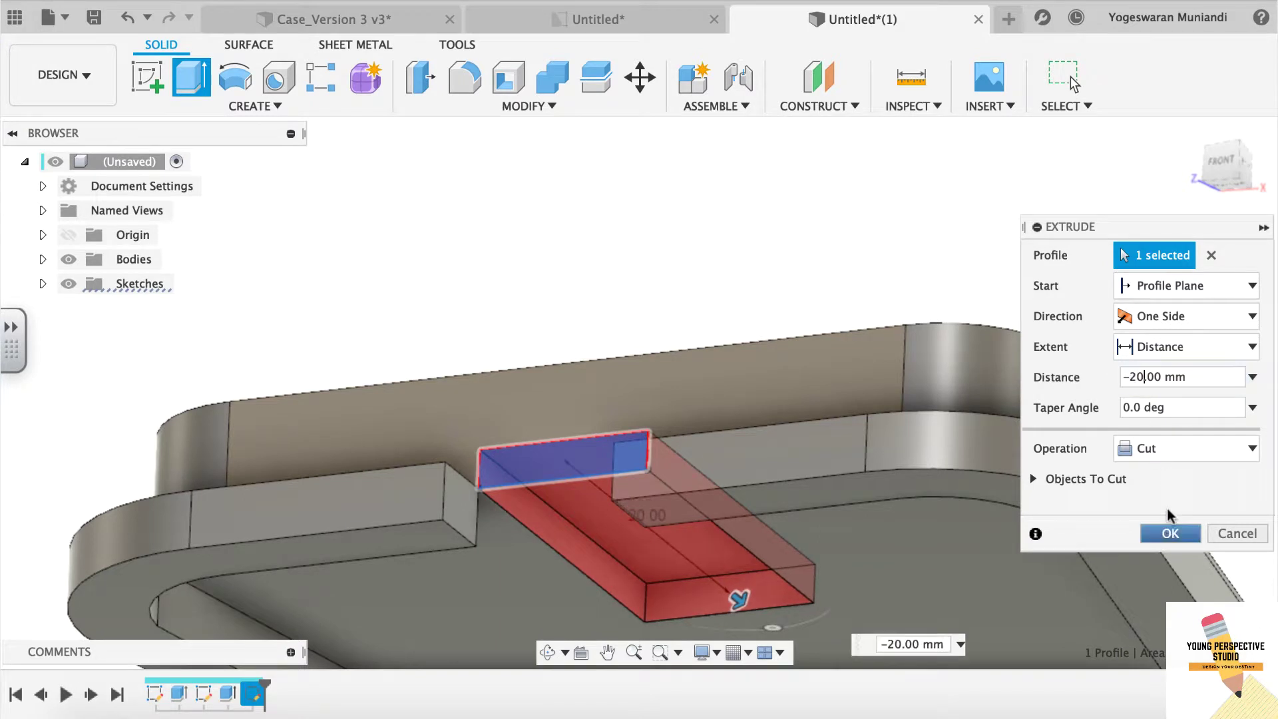
pyautogui.click(1170, 533)
pyautogui.keyDown('shift'); pyautogui.moveTo(909, 397); pyautogui.dragTo(1216, 166, button='middle'); pyautogui.keyUp('shift')
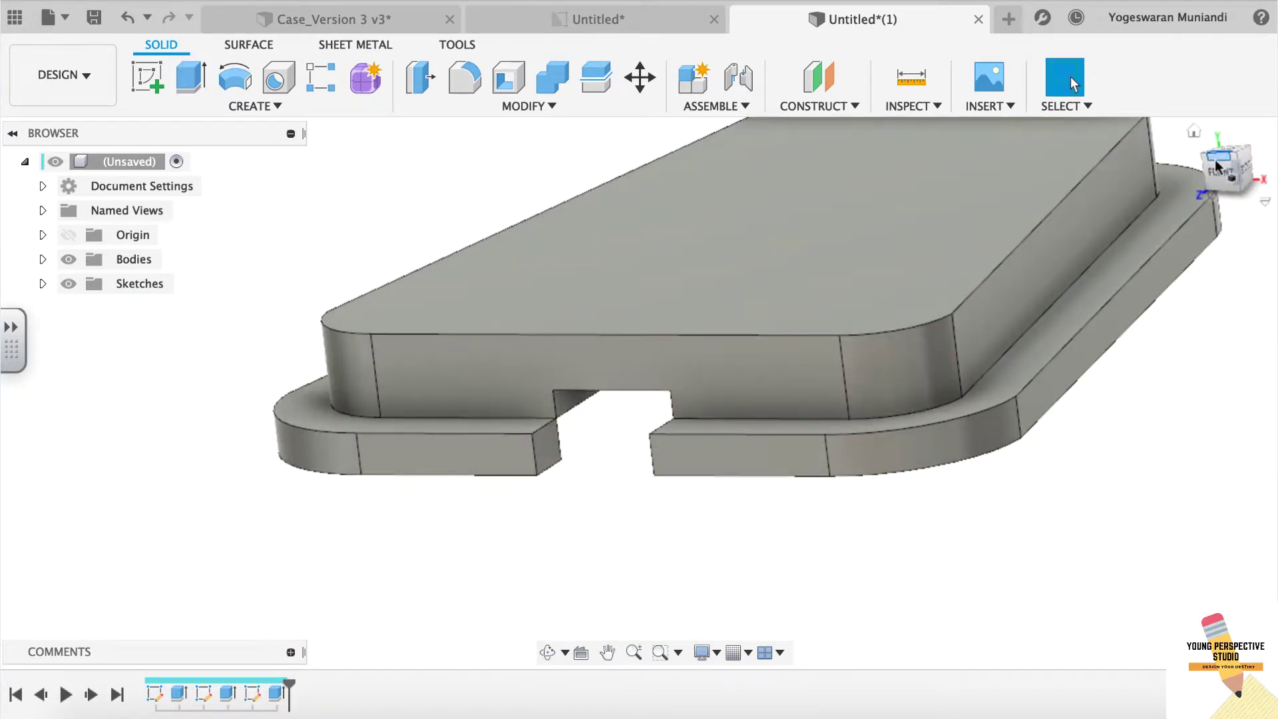
pyautogui.click(1216, 166)
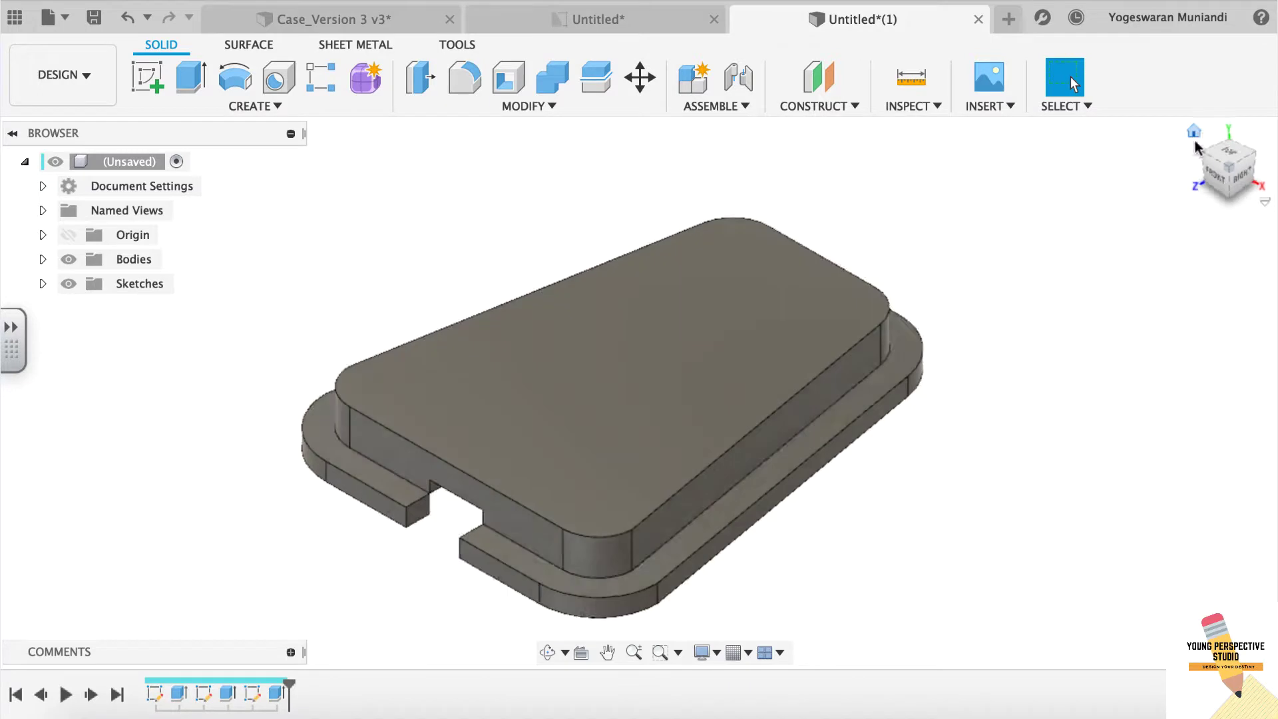
# - Sketch a 2 mm square on the back face just above the slot
pyautogui.keyDown('shift'); pyautogui.moveTo(1247, 168); pyautogui.dragTo(737, 325, button='middle'); pyautogui.keyUp('shift')
pyautogui.click(742, 391)
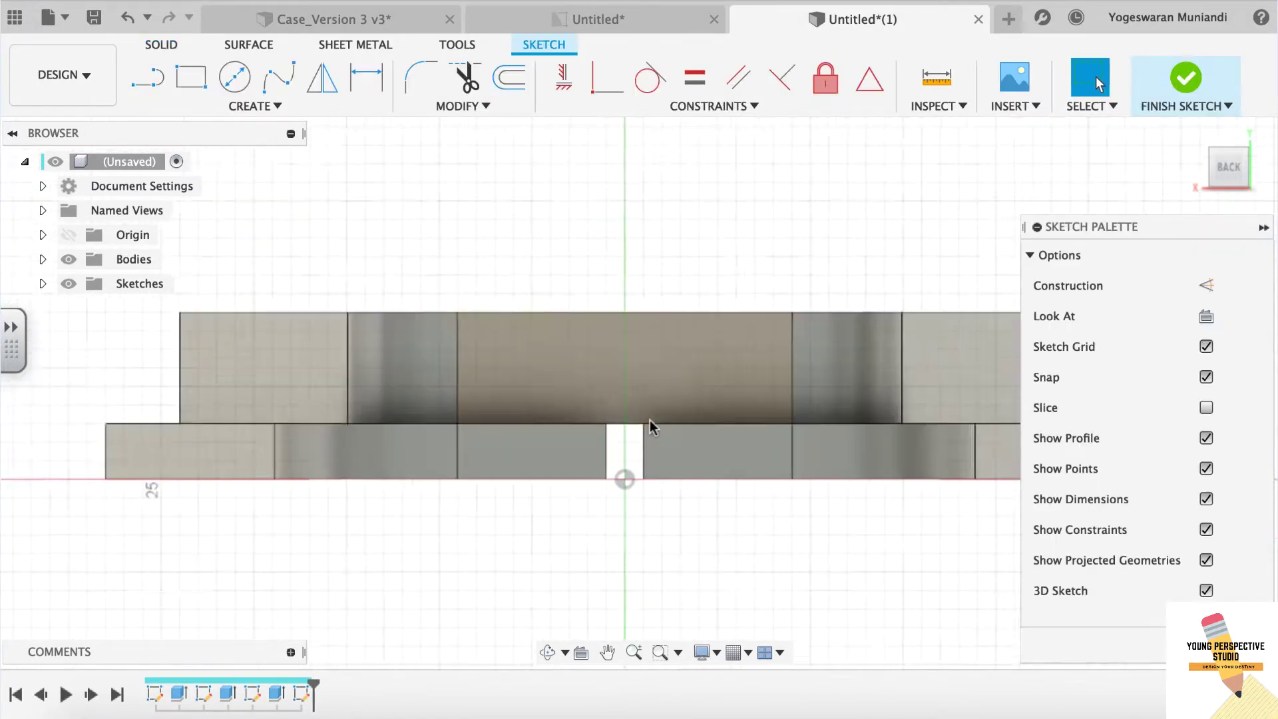
pyautogui.press('r')
pyautogui.click(574, 446)
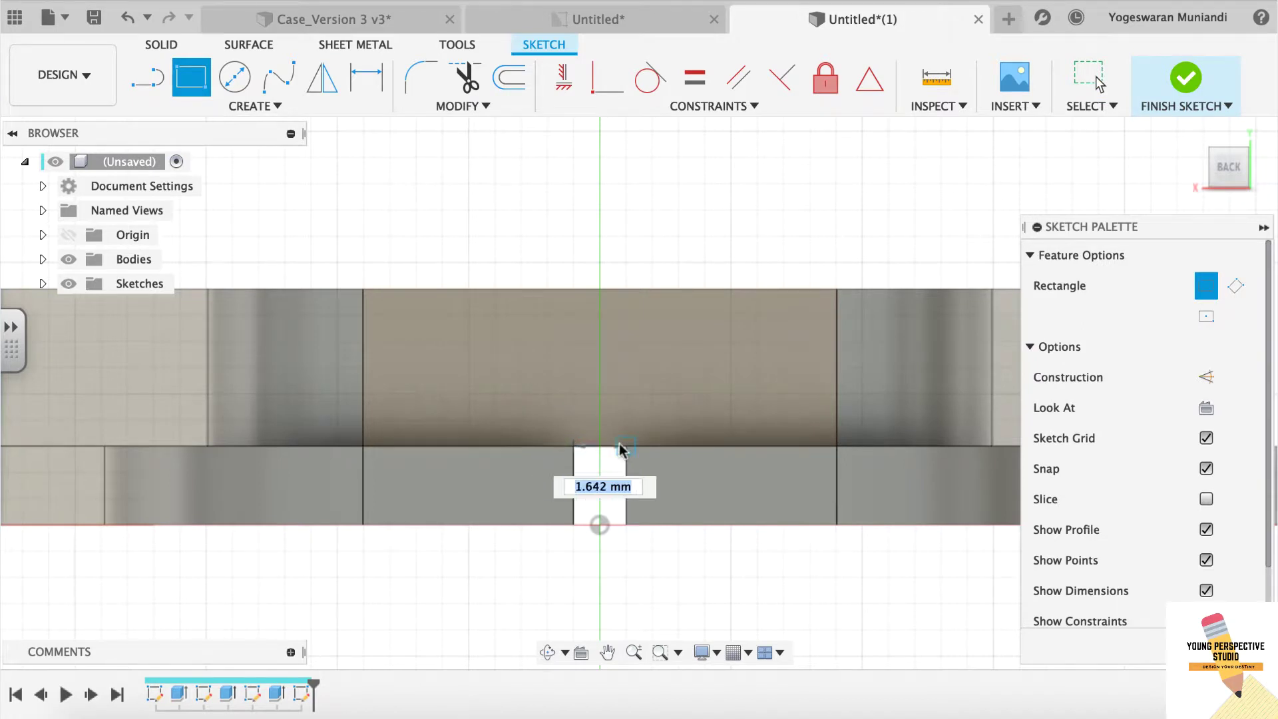
pyautogui.click(626, 394)
pyautogui.press('d')
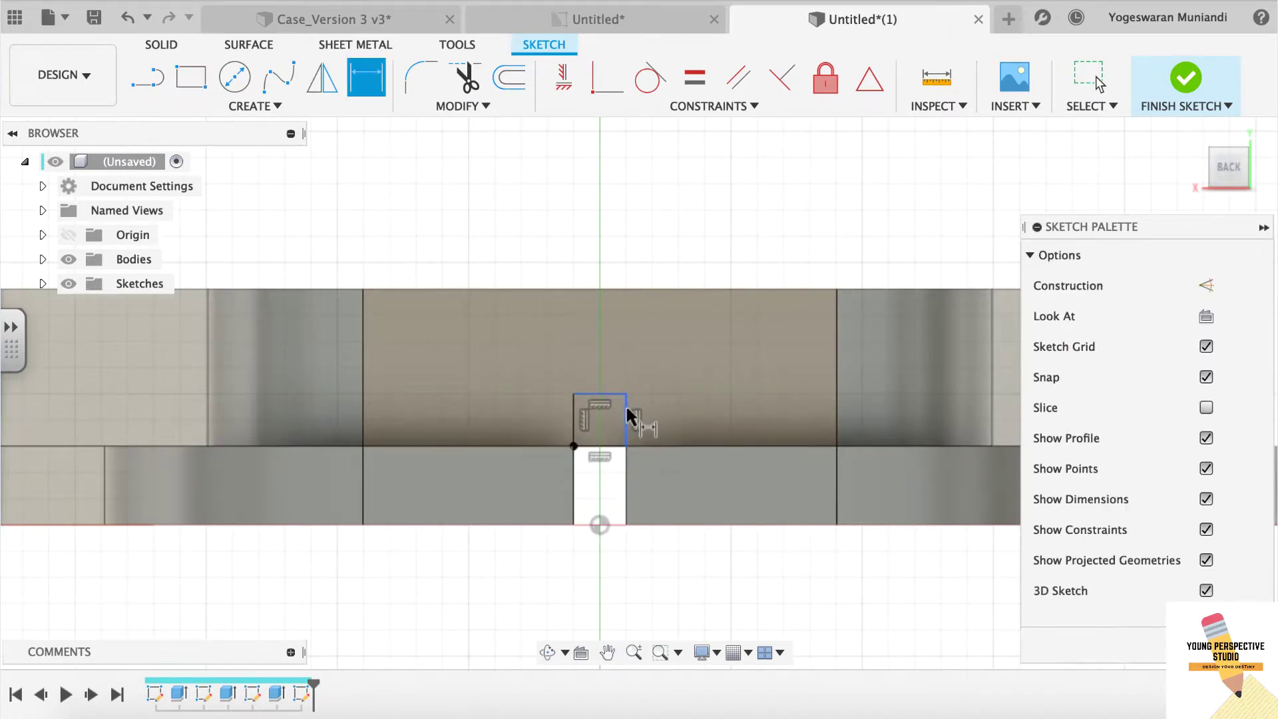
pyautogui.moveTo(628, 421); pyautogui.dragTo(642, 446)
pyautogui.hotkey('ctrl', 'z')
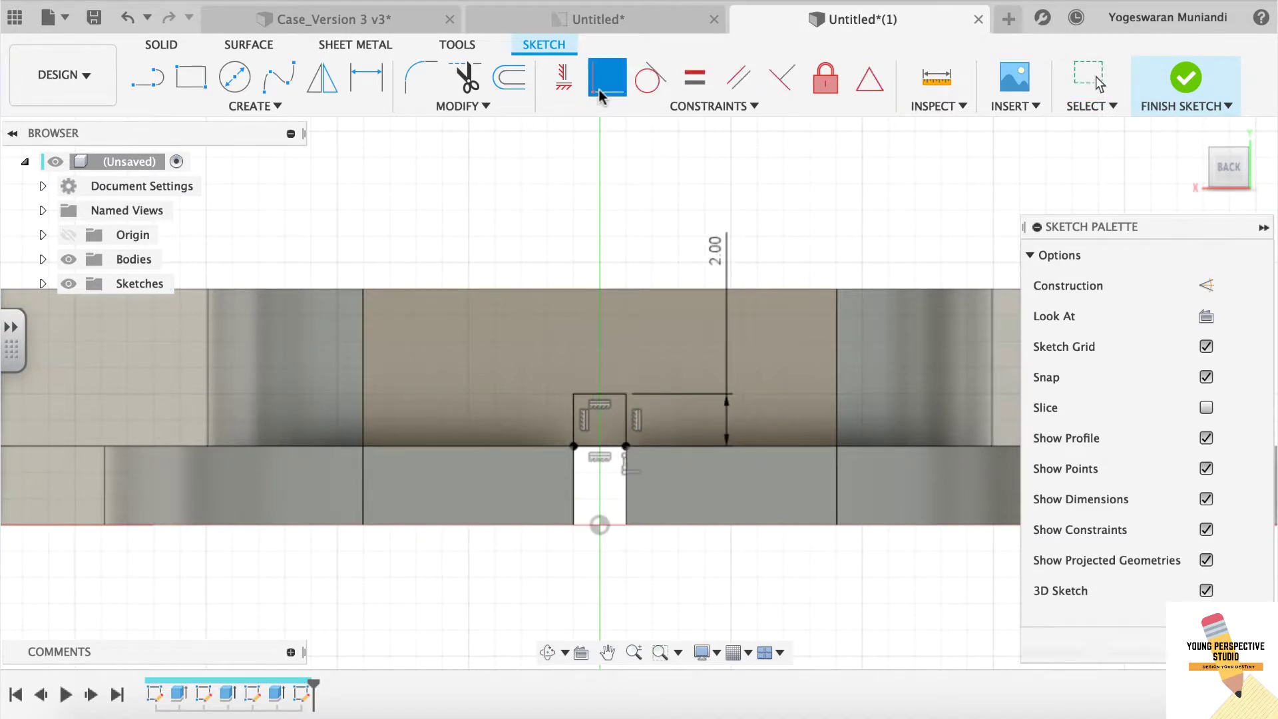
# - Extrude-cut the square about 42 mm into the base as a groove, then orbit to inspect
pyautogui.click(161, 44)
pyautogui.click(191, 76)
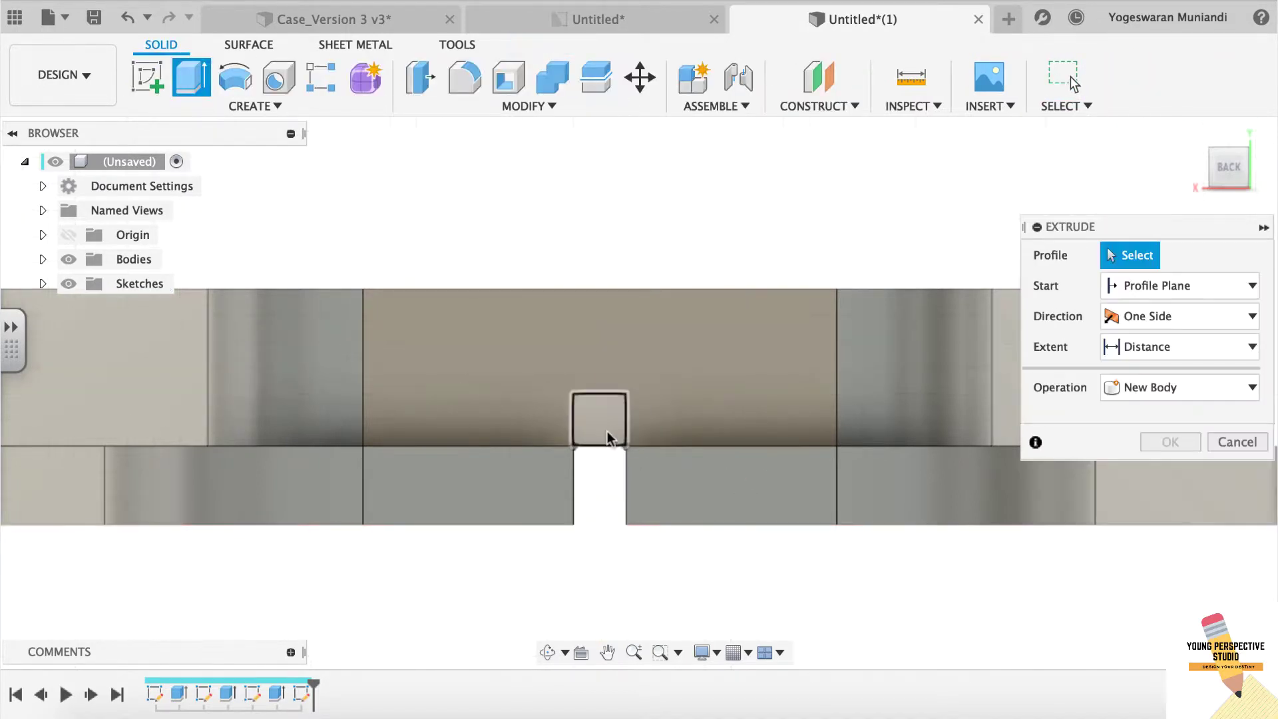
pyautogui.click(599, 419)
pyautogui.click(1215, 165)
pyautogui.moveTo(587, 365); pyautogui.dragTo(632, 538)
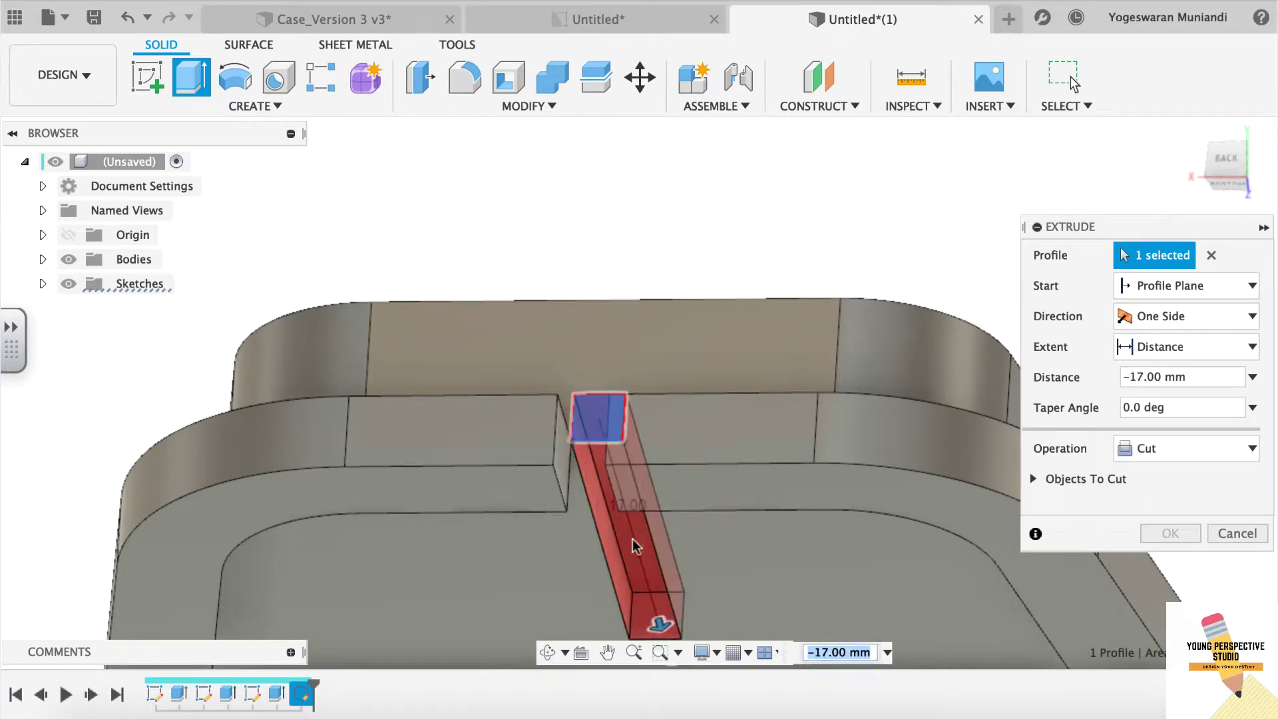
pyautogui.scroll(-5, 670, 457)
pyautogui.moveTo(694, 306); pyautogui.dragTo(733, 433)
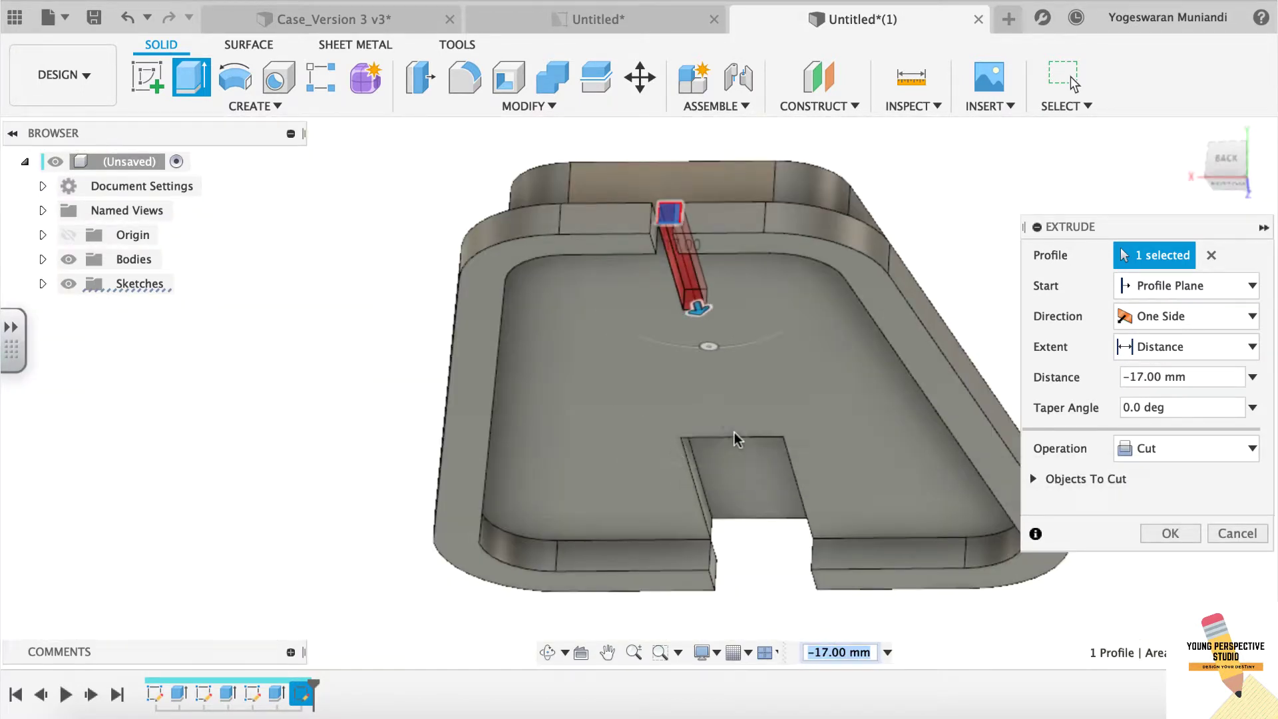
pyautogui.click(1153, 533)
pyautogui.keyDown('shift'); pyautogui.moveTo(638, 393); pyautogui.dragTo(672, 466, button='middle'); pyautogui.keyUp('shift')
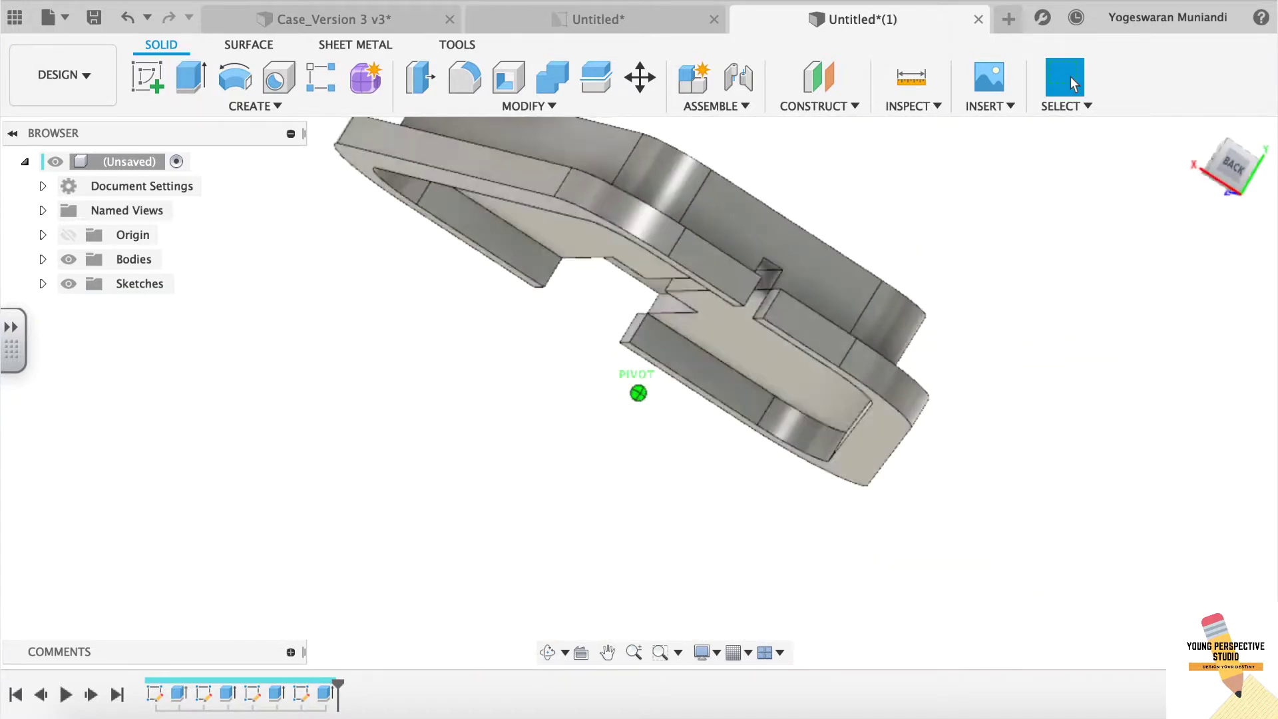
pyautogui.keyDown('shift'); pyautogui.moveTo(638, 392); pyautogui.dragTo(854, 256, button='middle'); pyautogui.keyUp('shift')
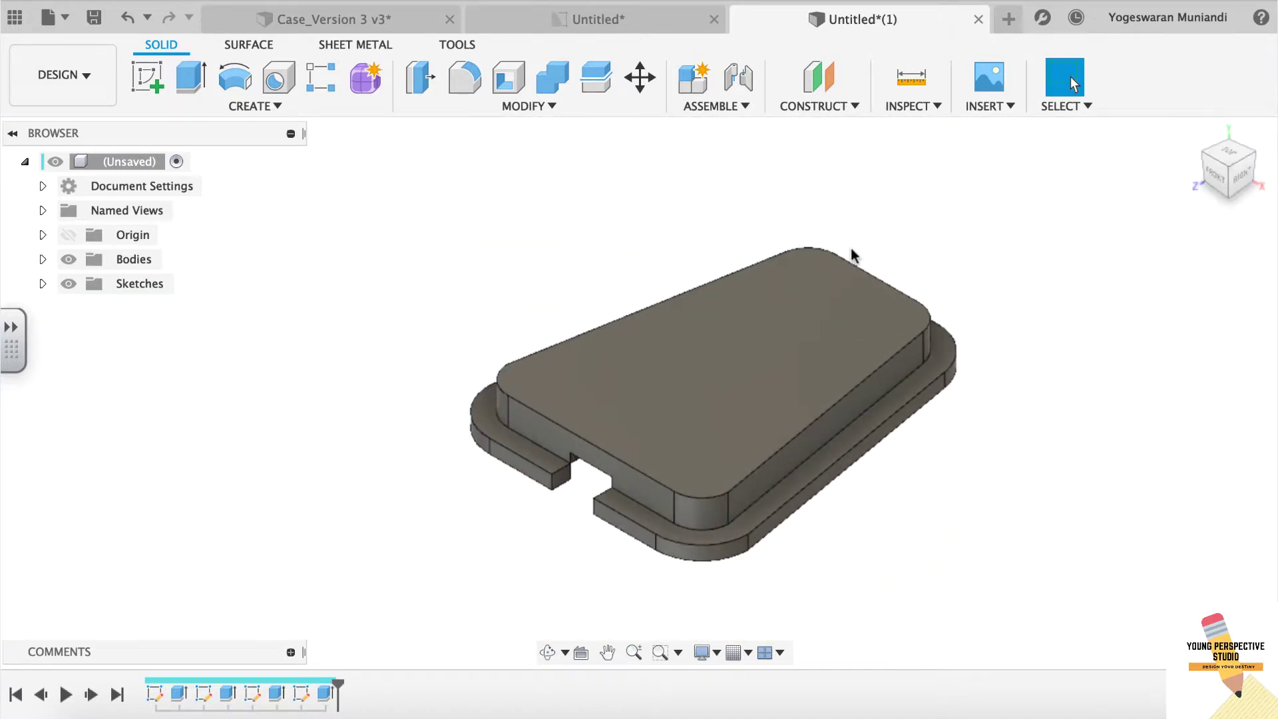
# - Create a sketch on the holder's top face with both outer wall faces projected
pyautogui.click(147, 77)
pyautogui.click(745, 333)
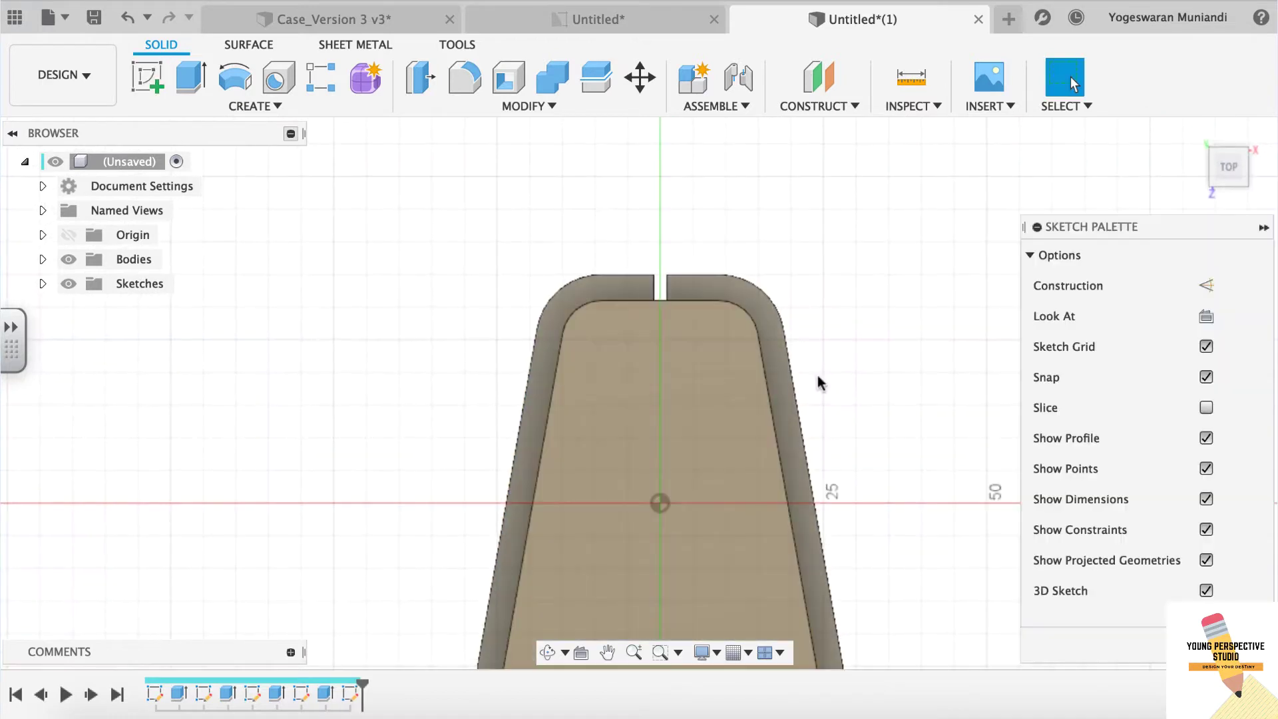
pyautogui.press('p')
pyautogui.click(776, 198)
pyautogui.click(652, 190)
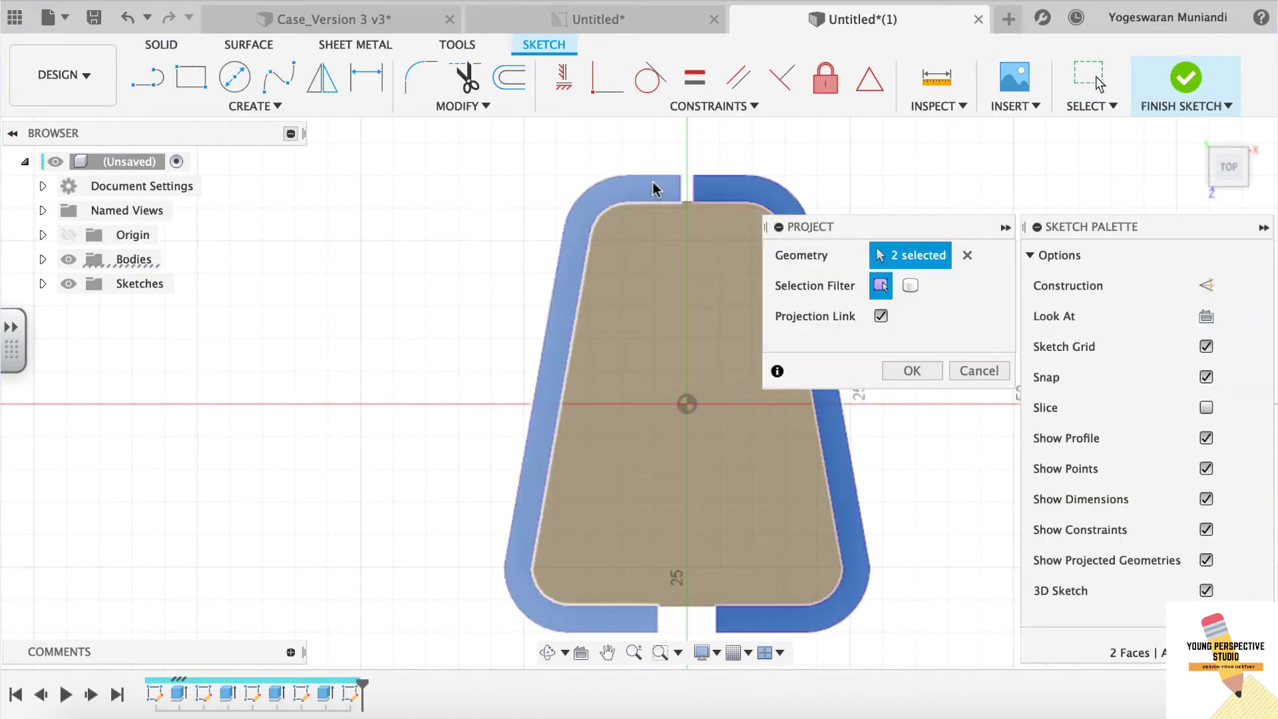
pyautogui.click(895, 369)
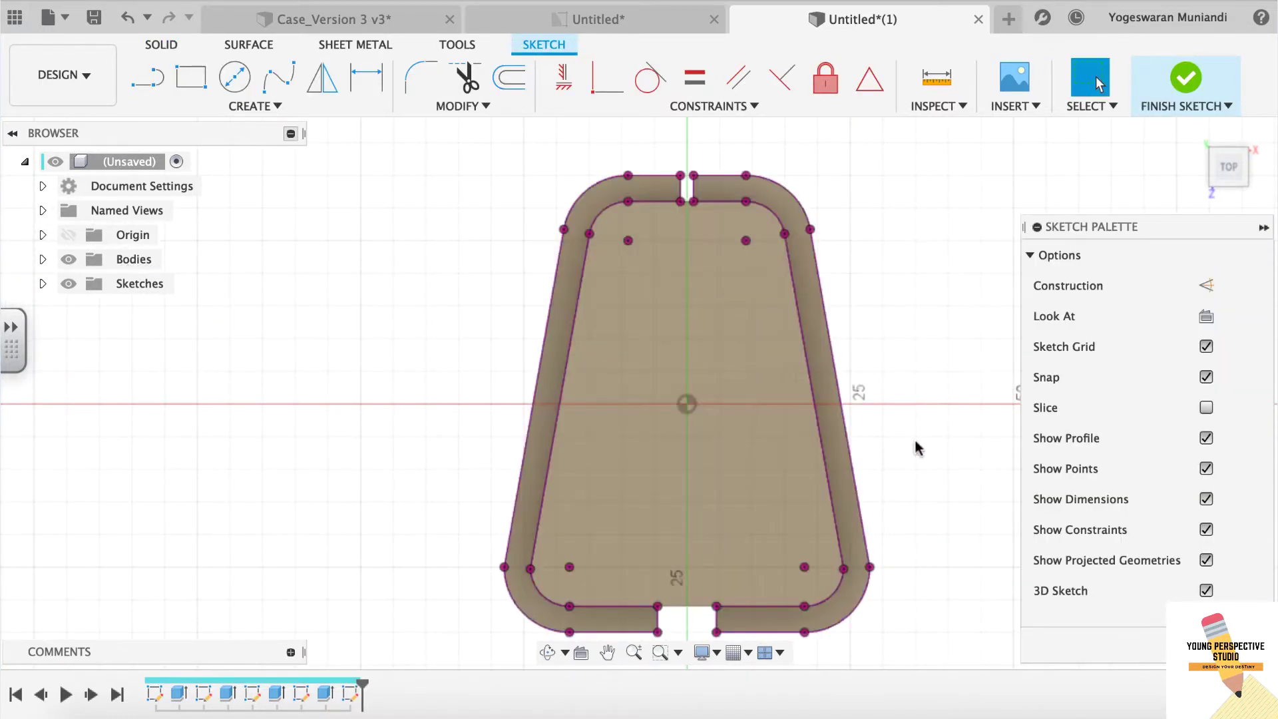
# - Select the wall and inner profiles for a trial extrusion, then clear it and view from the top
pyautogui.click(161, 44)
pyautogui.click(191, 77)
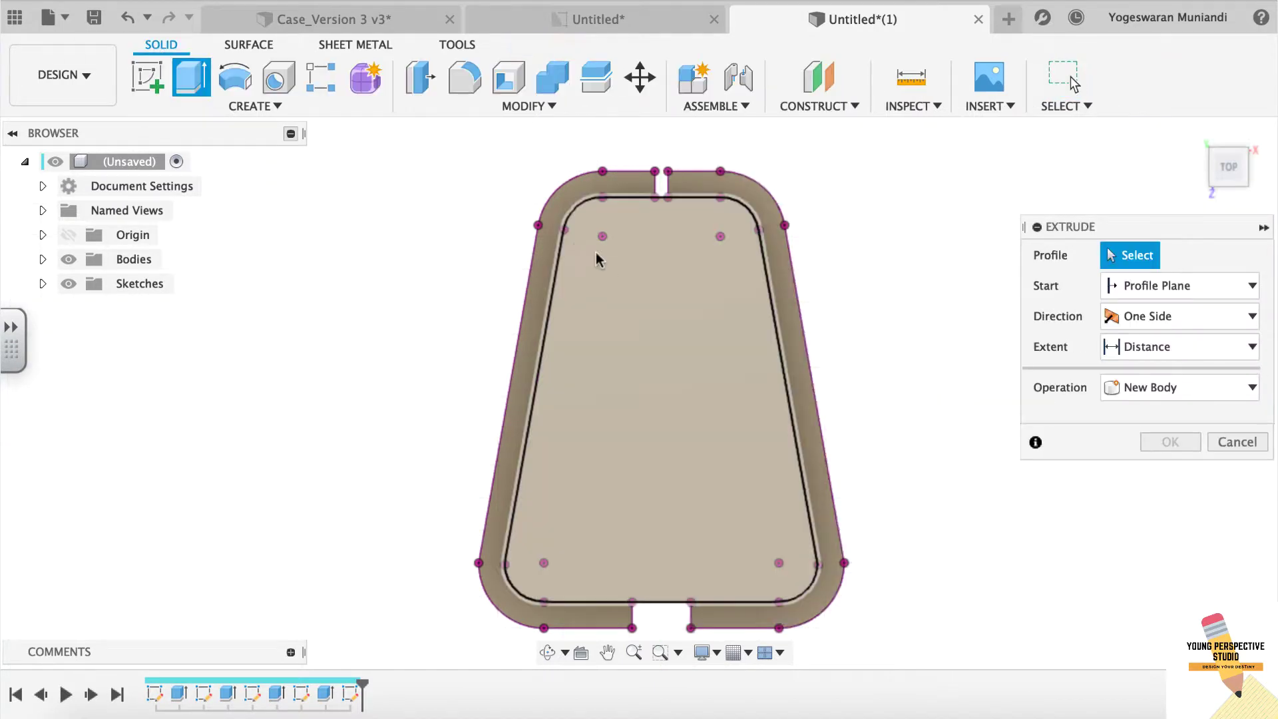
pyautogui.click(633, 183)
pyautogui.click(694, 186)
pyautogui.click(665, 299)
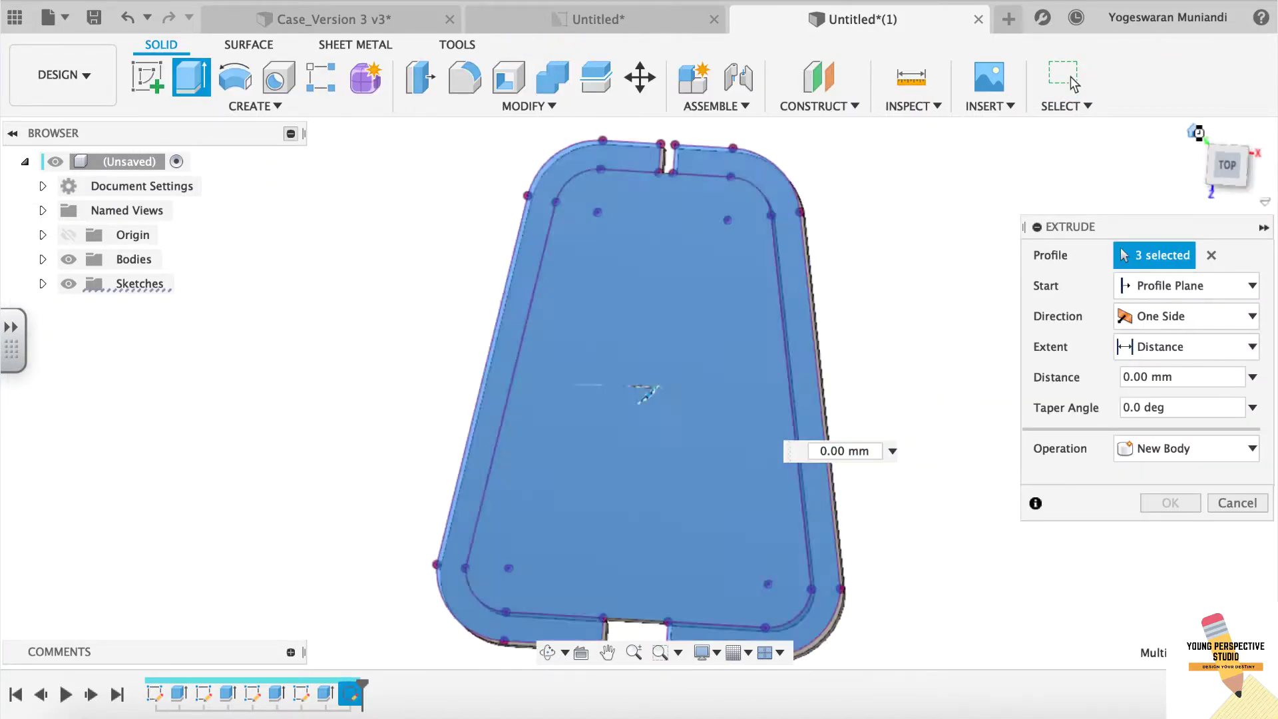
pyautogui.keyDown('shift'); pyautogui.moveTo(666, 299); pyautogui.dragTo(656, 342, button='middle'); pyautogui.keyUp('shift')
pyautogui.moveTo(637, 332); pyautogui.dragTo(637, 222)
pyautogui.click(1142, 377)
pyautogui.write('5')
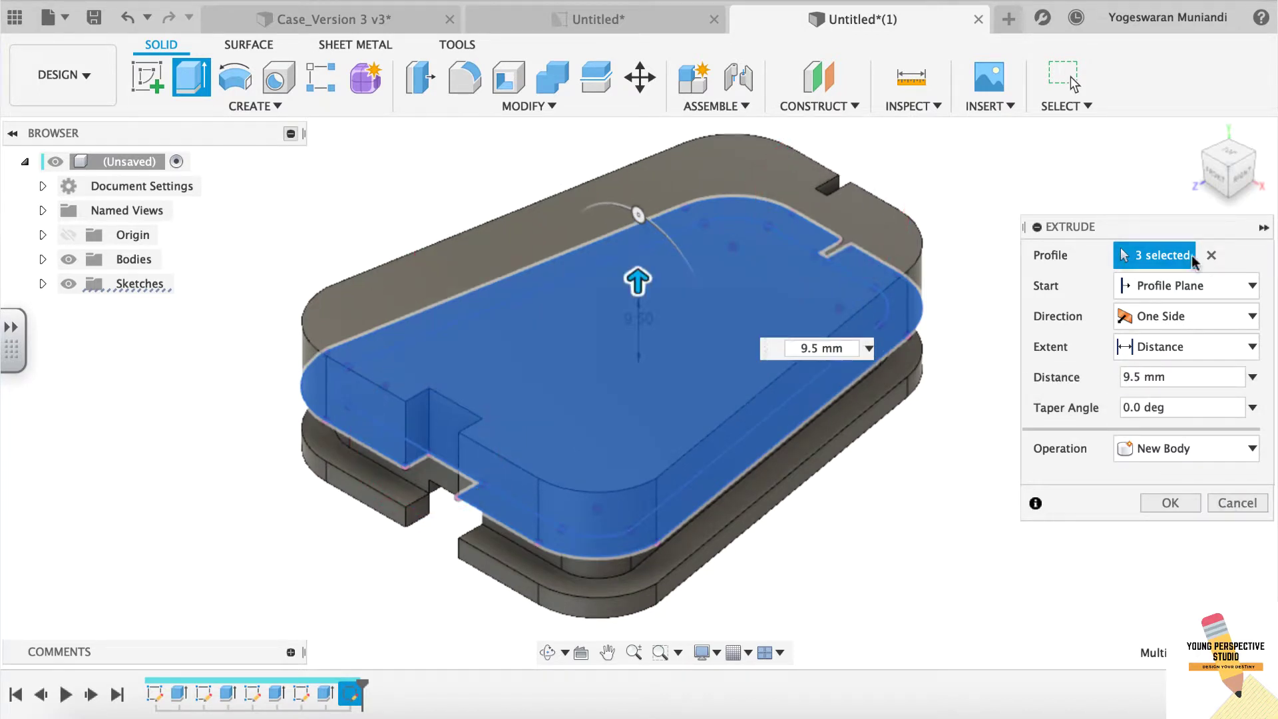
pyautogui.press('Return')
pyautogui.click(1230, 163)
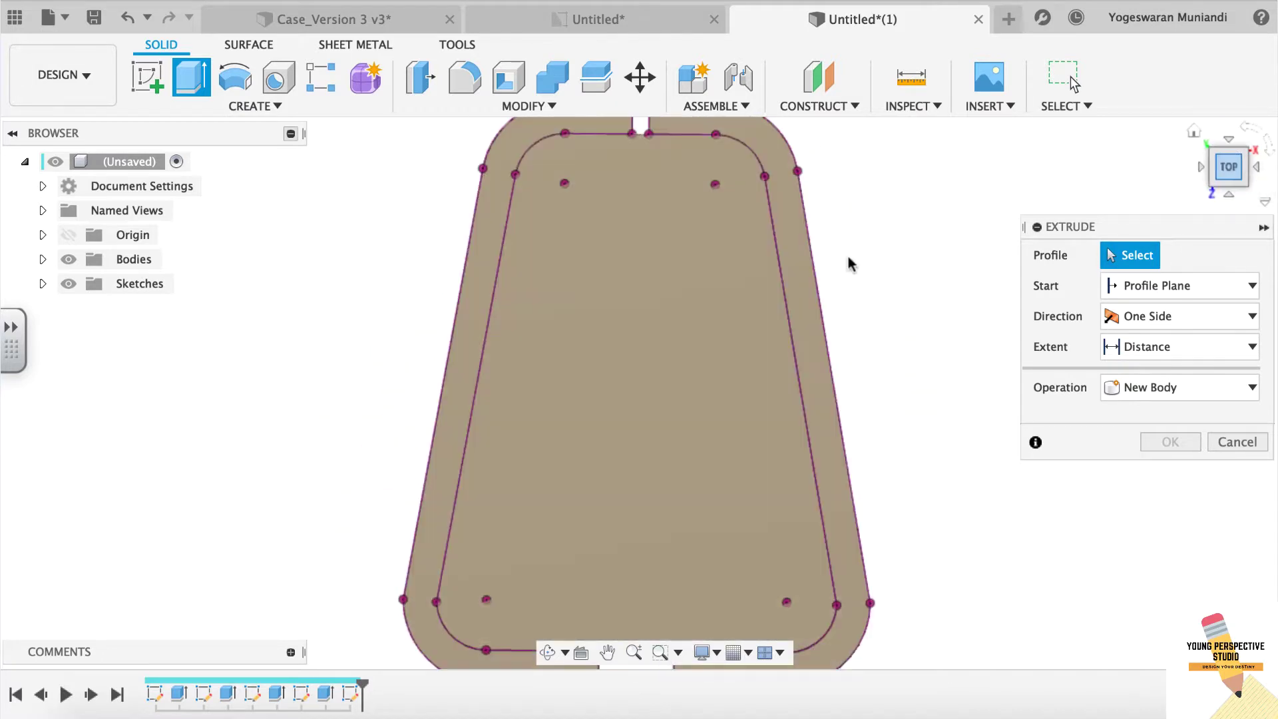
pyautogui.scroll(3, 847, 266)
# - Draw a line across the slot ends to close the outline
pyautogui.scroll(3, 788, 413)
pyautogui.scroll(2, 745, 332)
pyautogui.press('Escape')
pyautogui.click(721, 188)
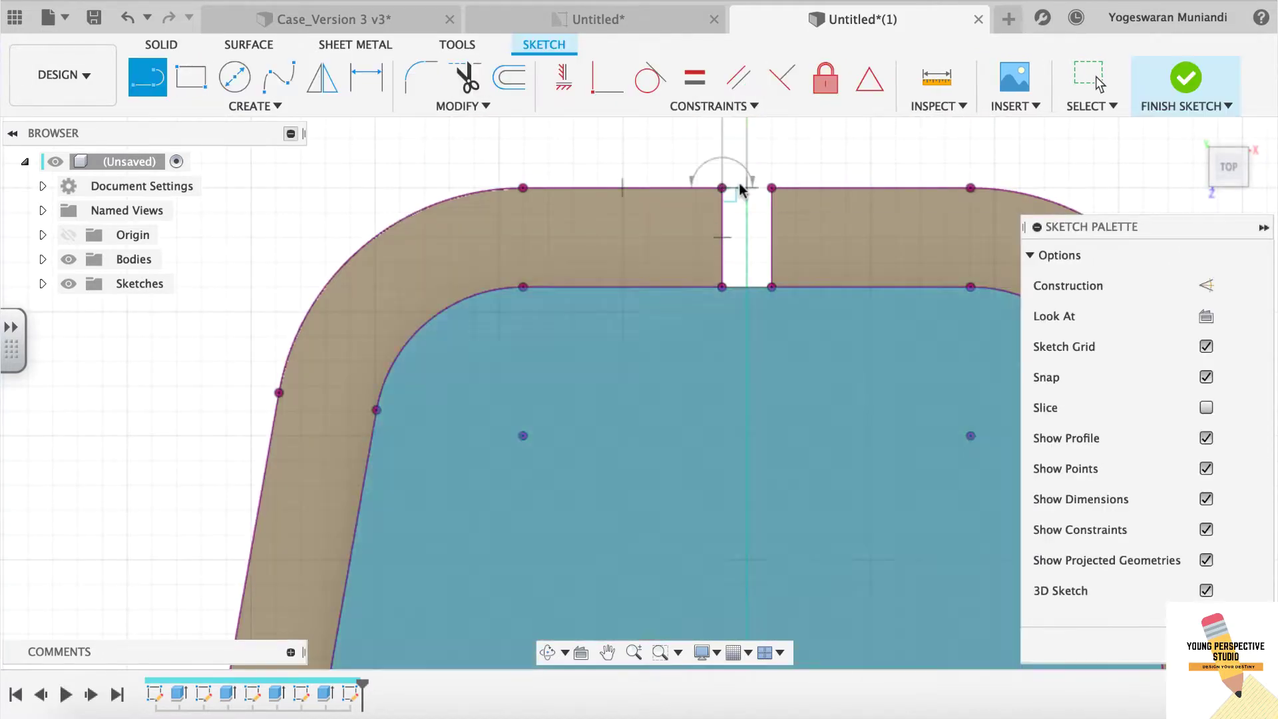
pyautogui.scroll(-3, 748, 247)
pyautogui.scroll(3, 760, 530)
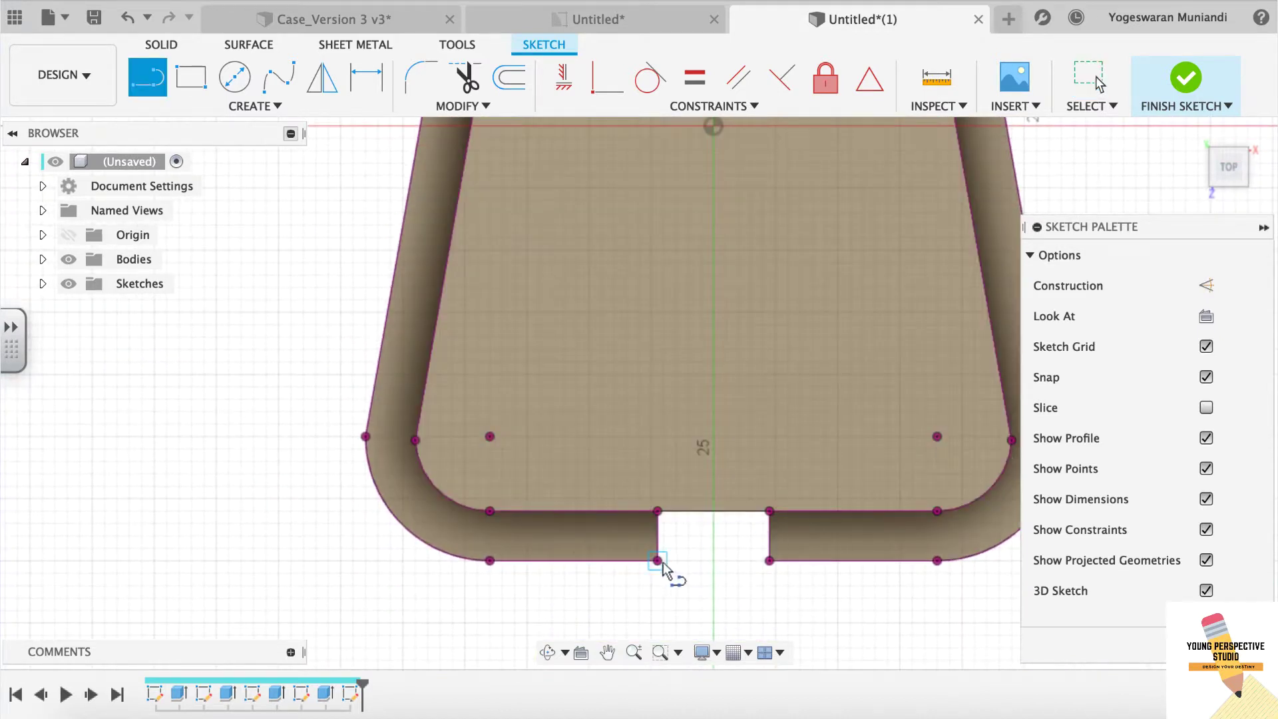
pyautogui.press('Escape')
pyautogui.click(1207, 147)
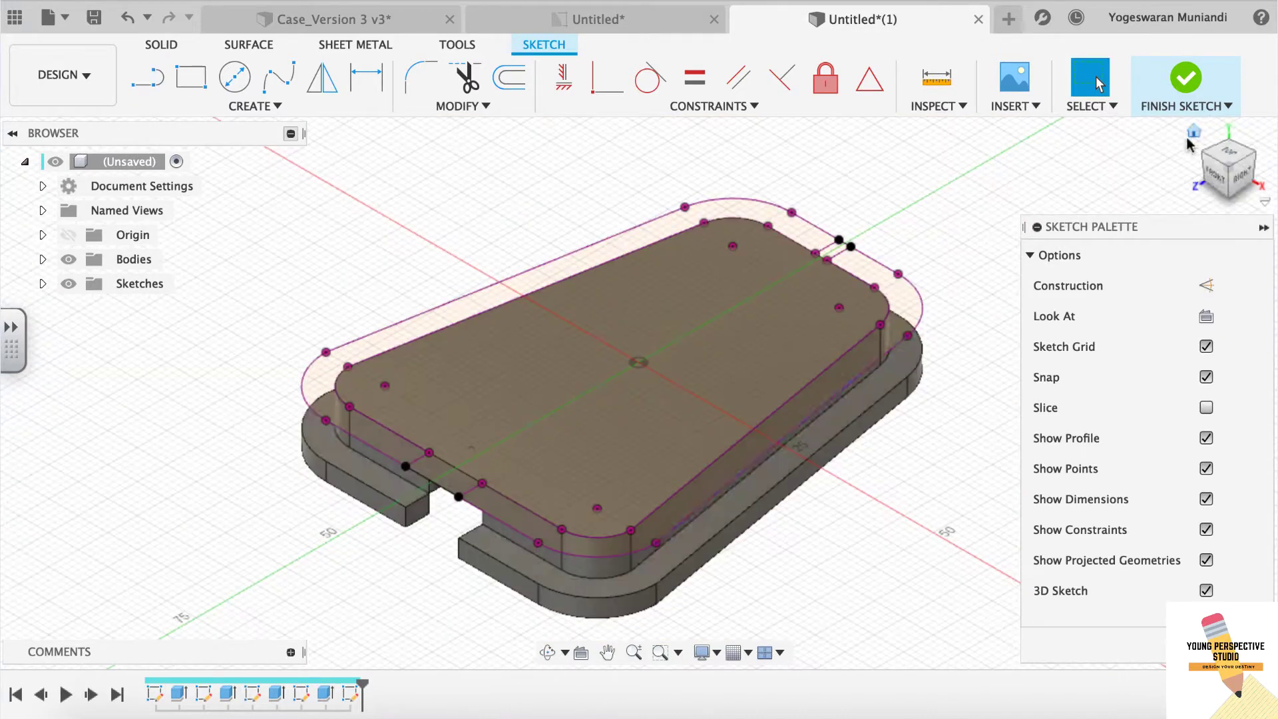
# - Join-extrude the five outline profiles 9.5 mm onto the holder
pyautogui.press('e')
pyautogui.click(426, 424)
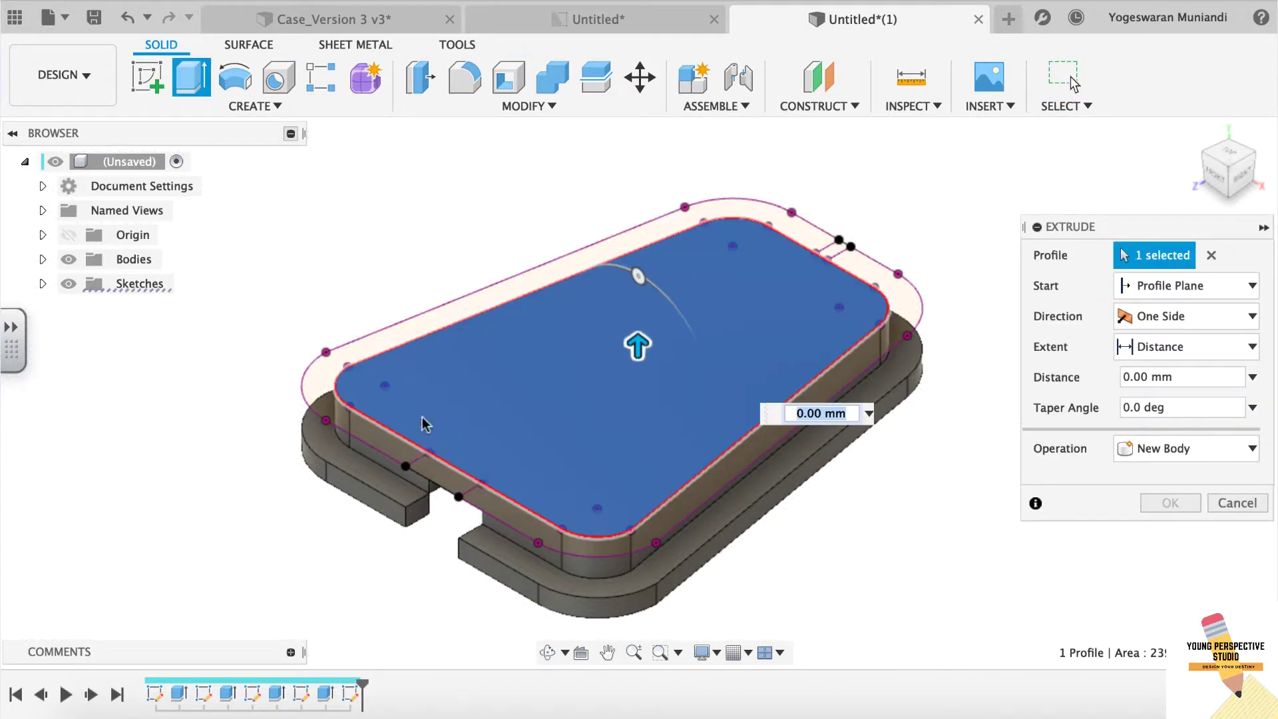
pyautogui.click(408, 464)
pyautogui.click(833, 242)
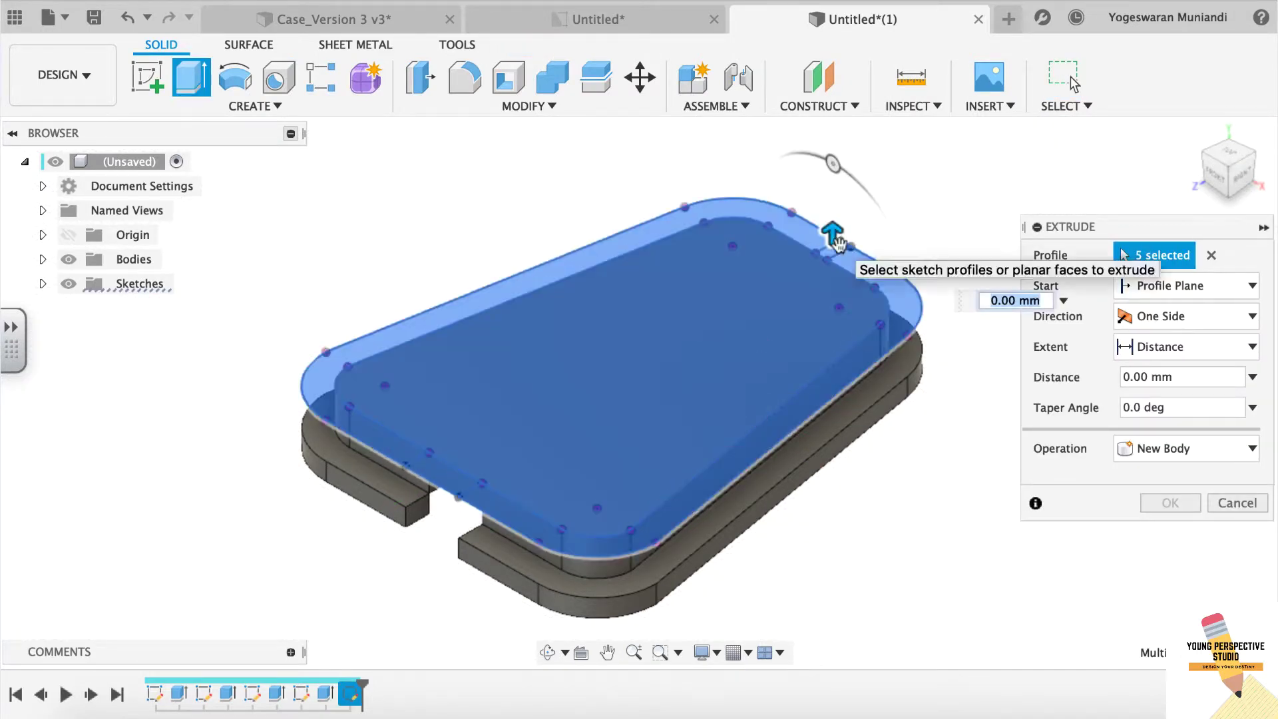
pyautogui.moveTo(833, 242); pyautogui.dragTo(831, 178)
pyautogui.write('.5')
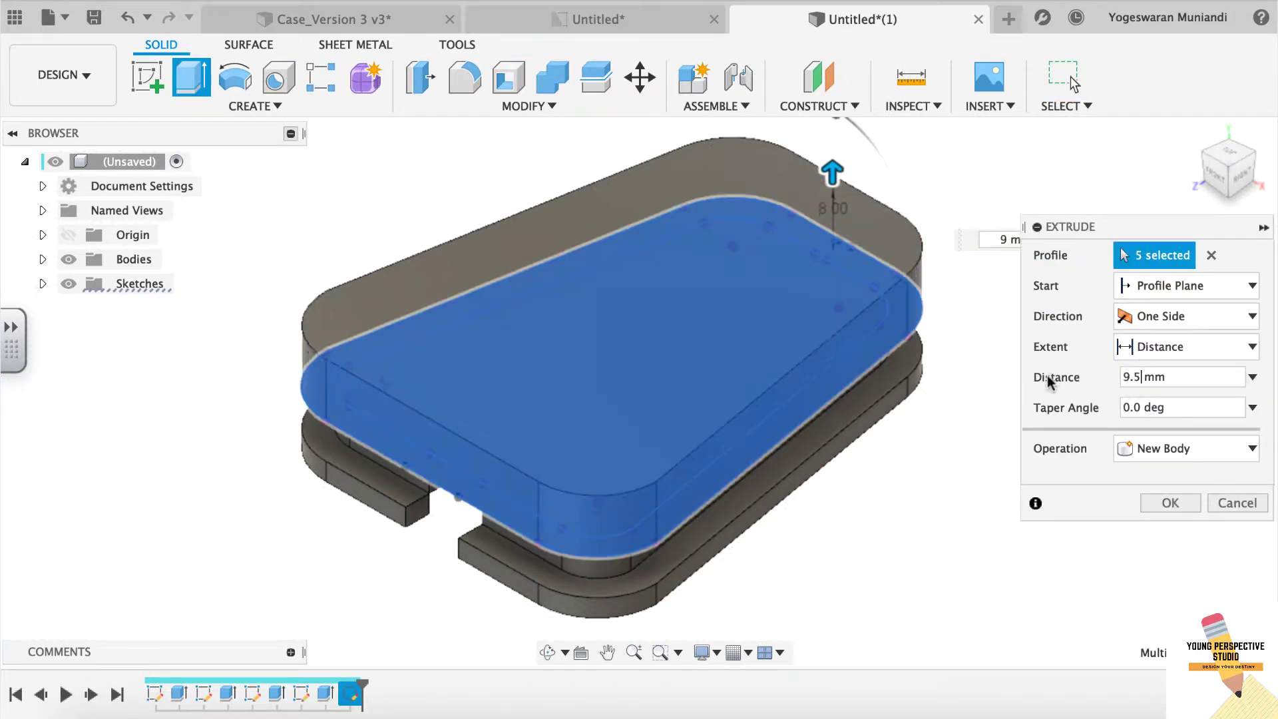
pyautogui.click(1192, 448)
pyautogui.click(1148, 473)
pyautogui.click(1168, 503)
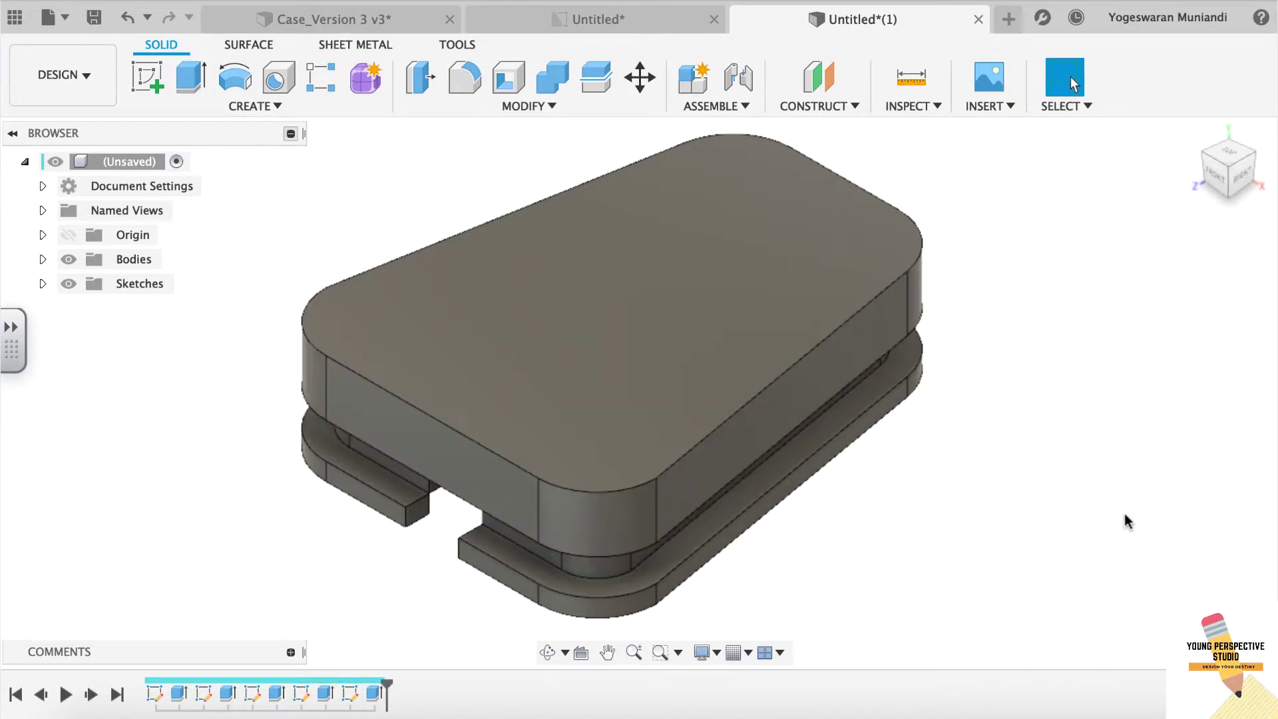
# - Orbit and zoom to inspect the new top cap, then return to the home view
pyautogui.keyDown('shift'); pyautogui.moveTo(636, 373); pyautogui.dragTo(639, 313, button='middle'); pyautogui.keyUp('shift')
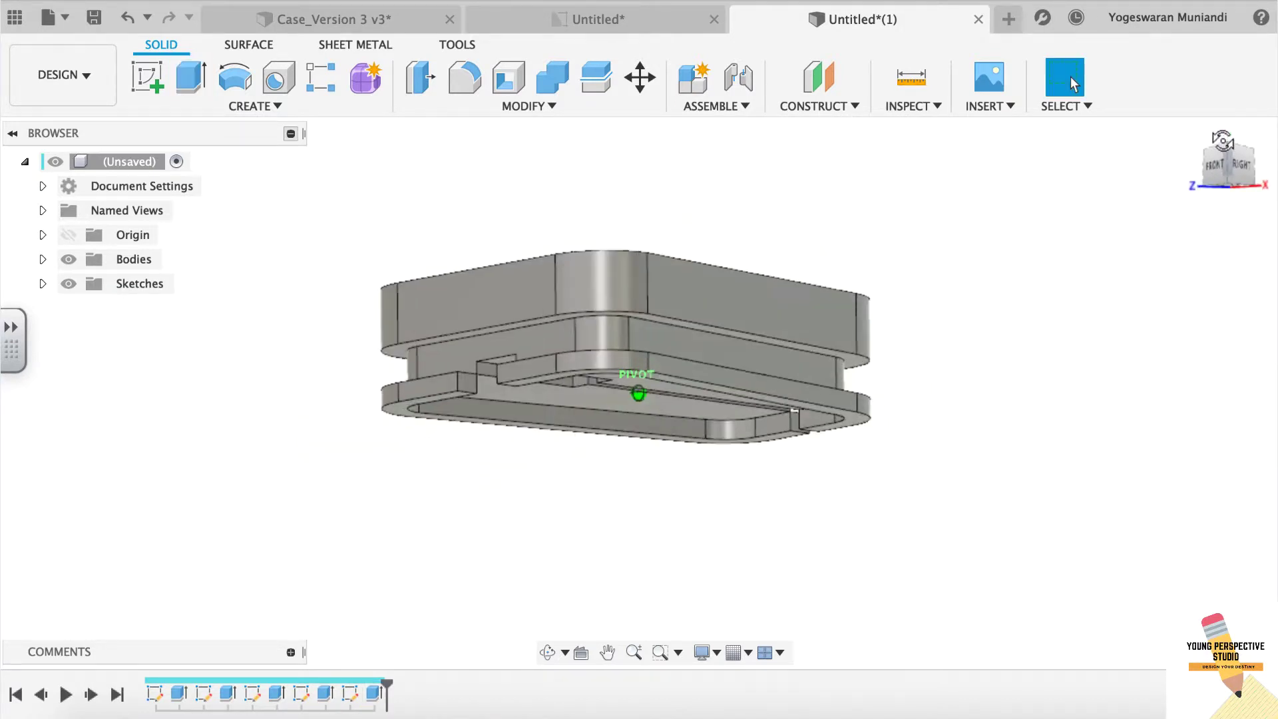
pyautogui.keyDown('shift'); pyautogui.scroll(3, 1072, 81); pyautogui.keyUp('shift')
pyautogui.keyDown('shift'); pyautogui.scroll(3, 1072, 81); pyautogui.keyUp('shift')
pyautogui.keyDown('shift'); pyautogui.scroll(2, 1072, 81); pyautogui.keyUp('shift')
pyautogui.keyDown('shift'); pyautogui.scroll(1, 1071, 81); pyautogui.keyUp('shift')
pyautogui.keyDown('shift'); pyautogui.scroll(2, 1070, 77); pyautogui.keyUp('shift')
pyautogui.keyDown('shift'); pyautogui.scroll(3, 1071, 77); pyautogui.keyUp('shift')
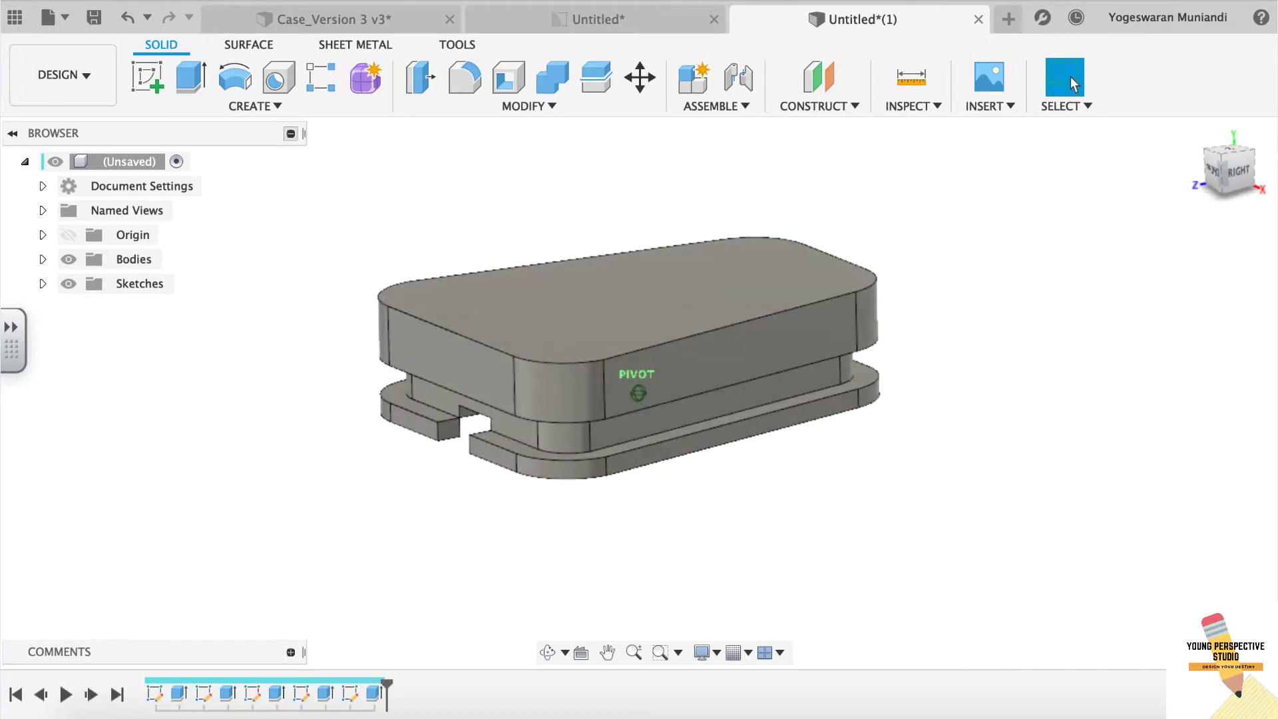
pyautogui.keyDown('shift'); pyautogui.hscroll(-3, 1070, 78); pyautogui.keyUp('shift')
pyautogui.keyDown('shift'); pyautogui.hscroll(-2, 1071, 77); pyautogui.keyUp('shift')
pyautogui.keyDown('shift'); pyautogui.scroll(3, 1070, 77); pyautogui.keyUp('shift')
pyautogui.keyDown('shift'); pyautogui.scroll(-3, 1070, 78); pyautogui.keyUp('shift')
pyautogui.keyDown('shift'); pyautogui.scroll(3, 1070, 77); pyautogui.keyUp('shift')
pyautogui.keyDown('shift'); pyautogui.scroll(3, 1070, 77); pyautogui.keyUp('shift')
pyautogui.keyDown('shift'); pyautogui.scroll(3, 1196, 126); pyautogui.keyUp('shift')
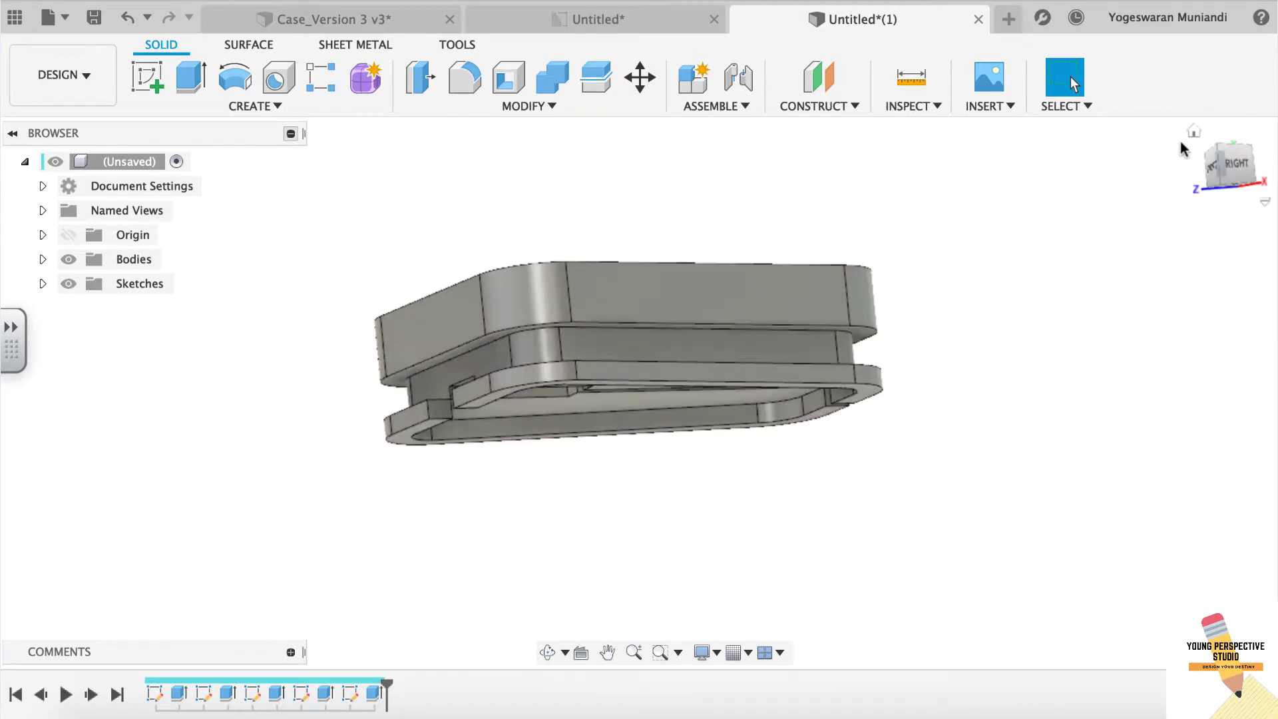
pyautogui.click(1193, 135)
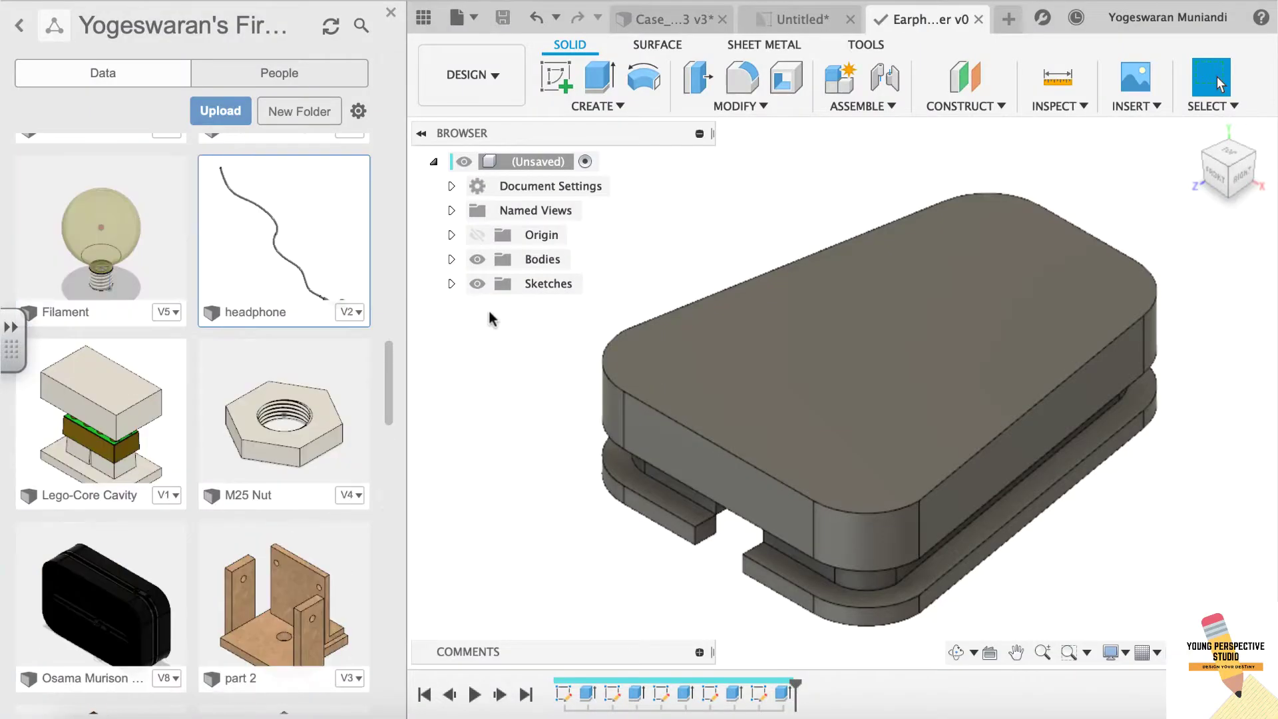
# - Insert the headphone model into the current design and move its earbud onto the holder
pyautogui.rightClick(308, 254)
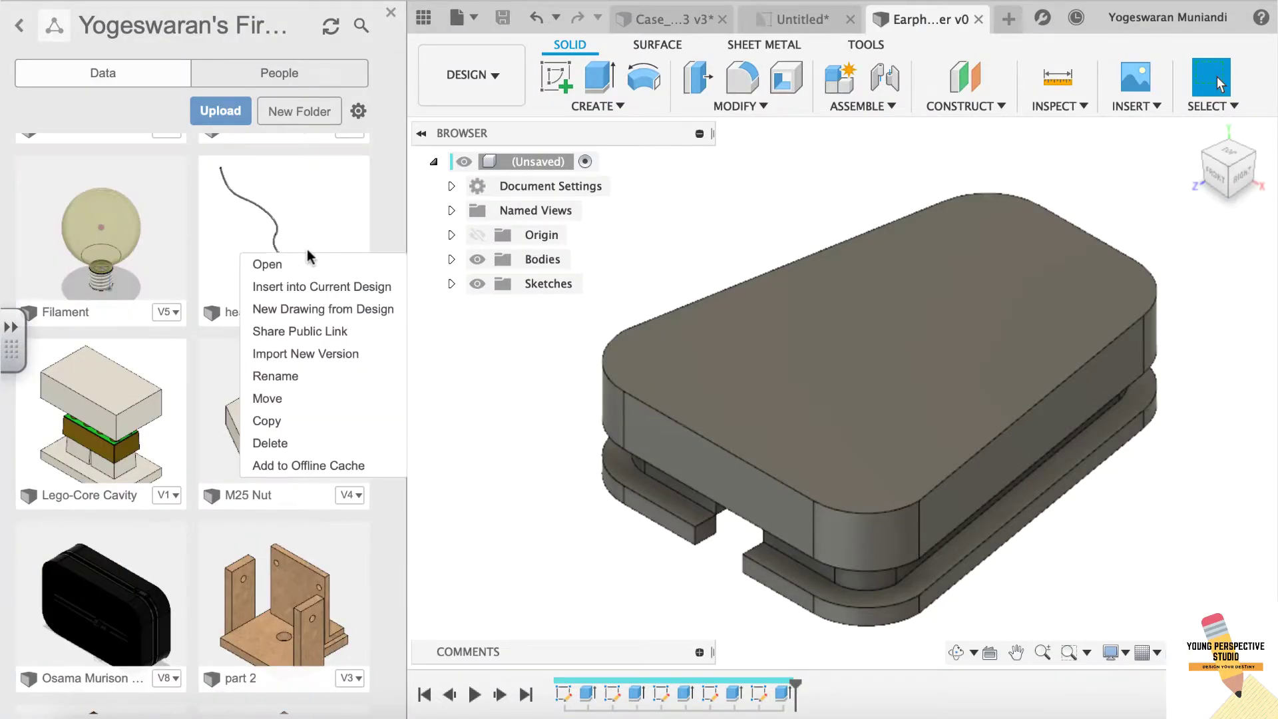
pyautogui.click(378, 289)
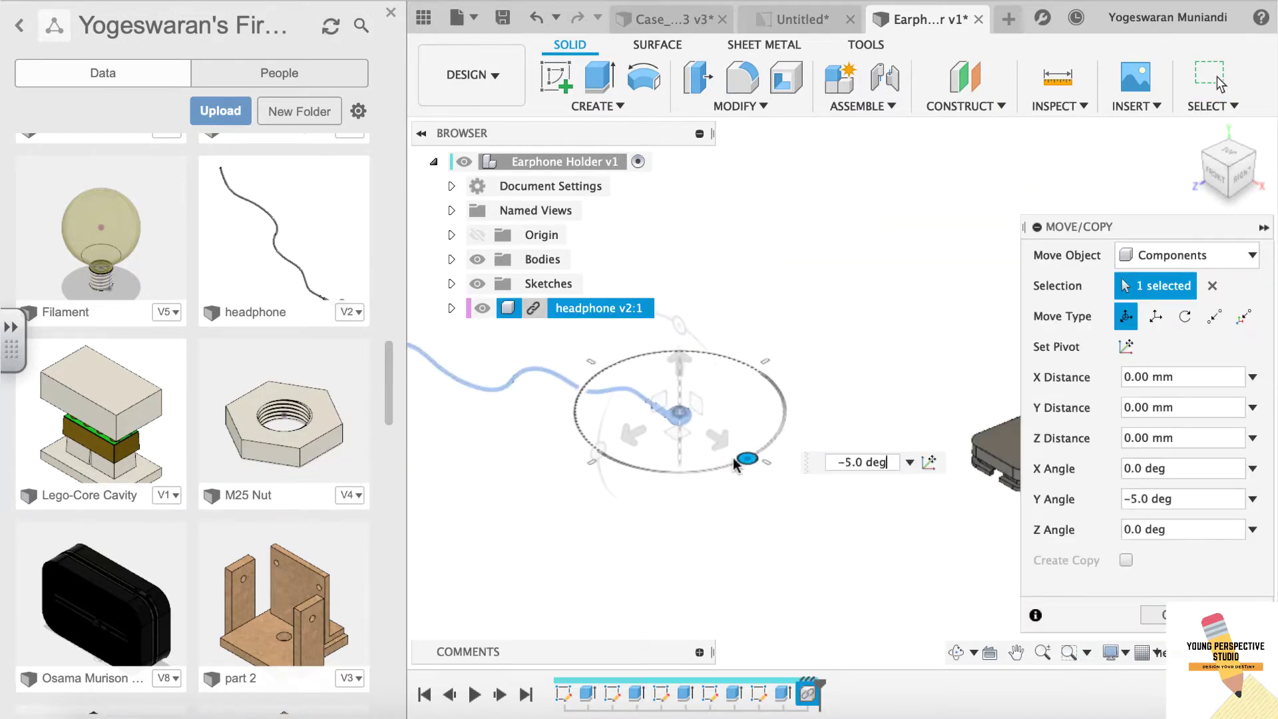
pyautogui.moveTo(764, 462); pyautogui.dragTo(603, 529)
pyautogui.moveTo(792, 426); pyautogui.dragTo(594, 467, button='middle')
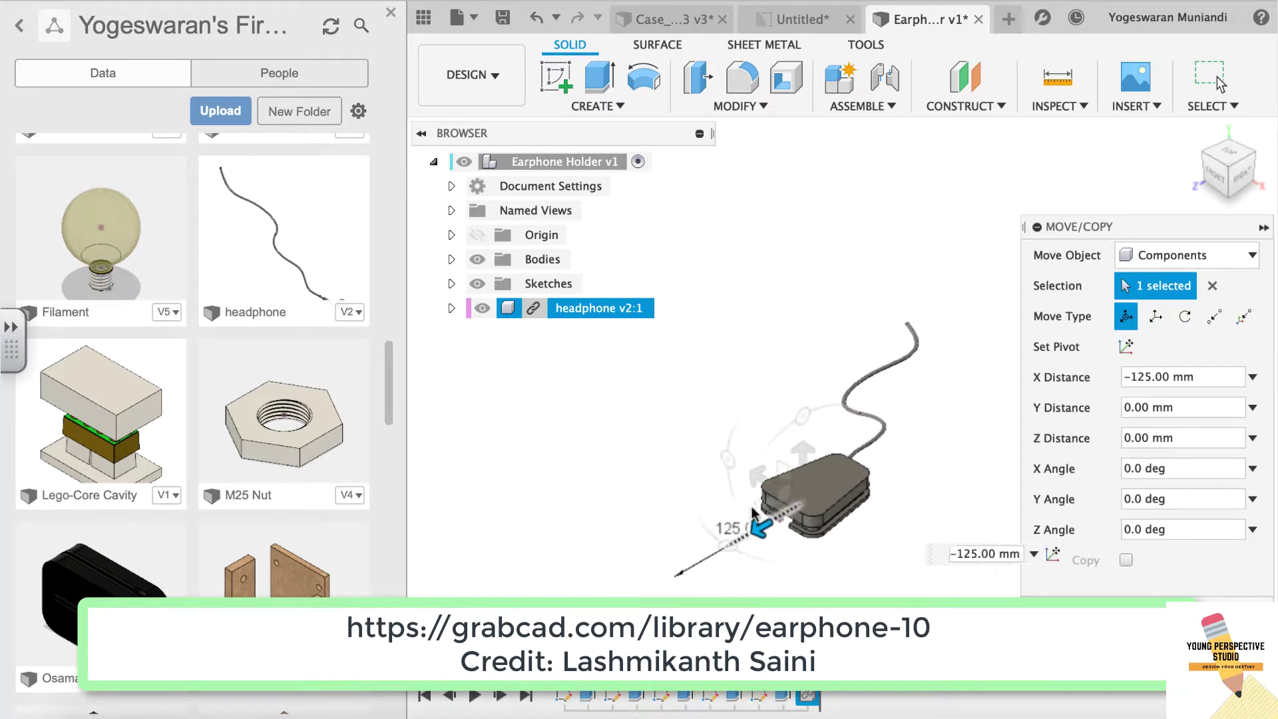
pyautogui.moveTo(440, 436); pyautogui.dragTo(767, 474)
pyautogui.scroll(3, 767, 474)
pyautogui.scroll(3, 767, 474)
pyautogui.moveTo(737, 523)
pyautogui.mouseDown()
pyautogui.moveTo(788, 358)
pyautogui.moveTo(653, 449)
pyautogui.mouseUp()
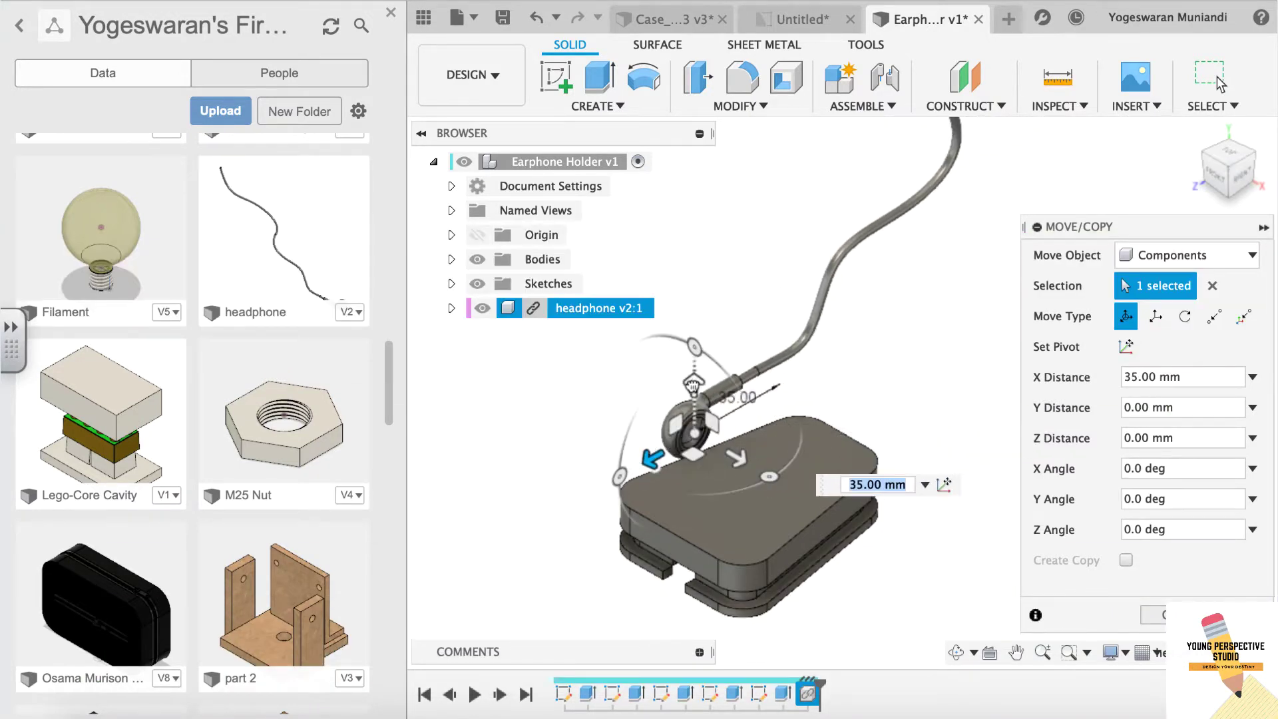
pyautogui.moveTo(694, 386); pyautogui.dragTo(693, 426)
pyautogui.press('Return')
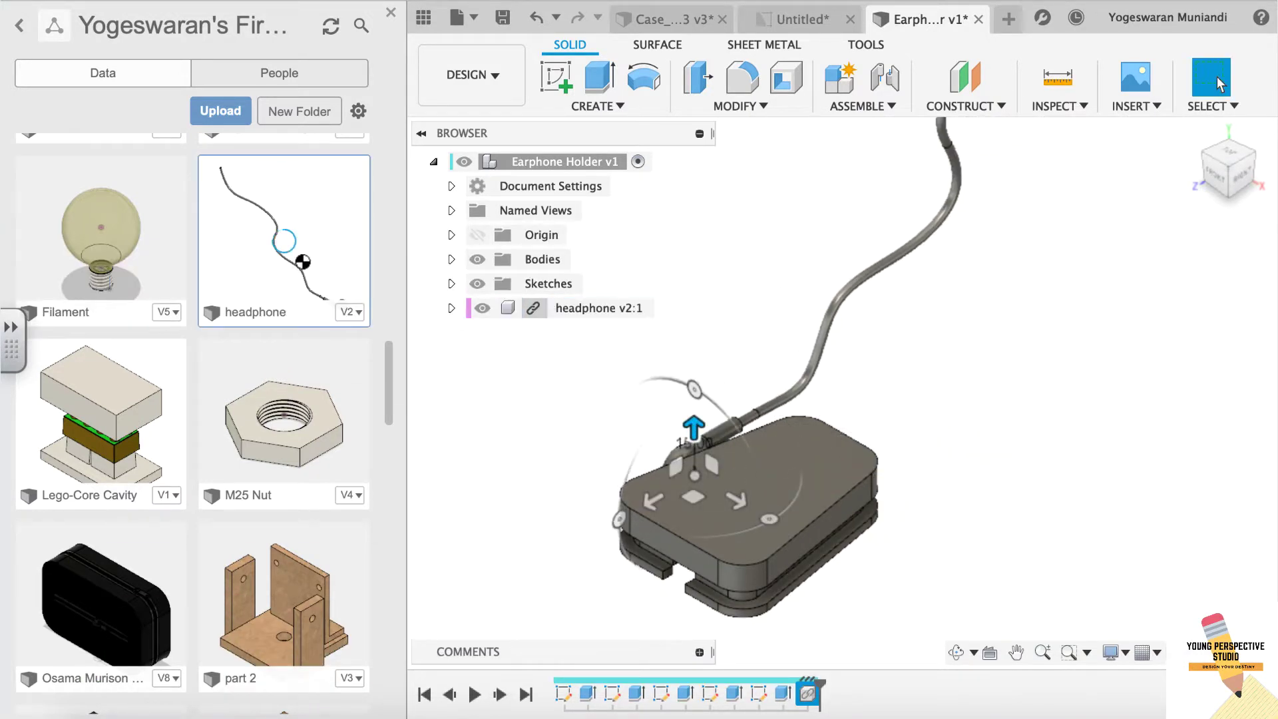
# - Shift the earbud 20 mm along Y and lower it 5 mm in the front view
pyautogui.press('m')
pyautogui.moveTo(694, 344); pyautogui.dragTo(786, 371)
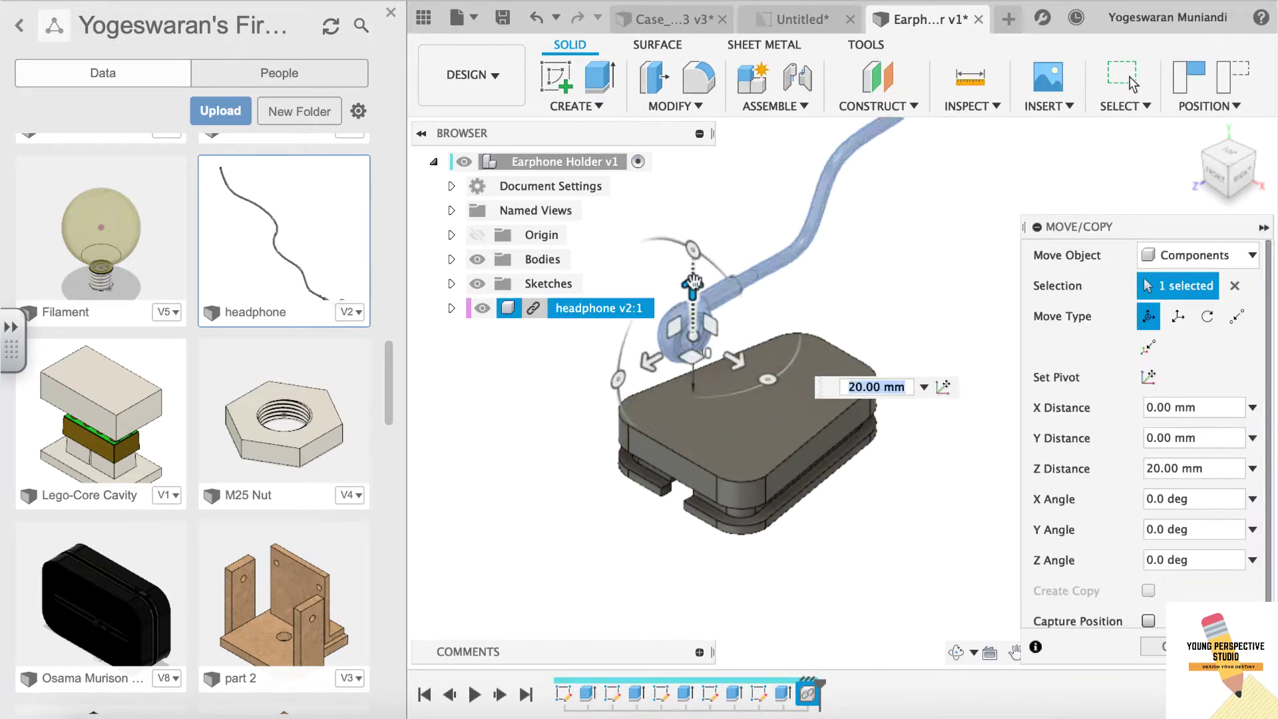
pyautogui.click(1215, 181)
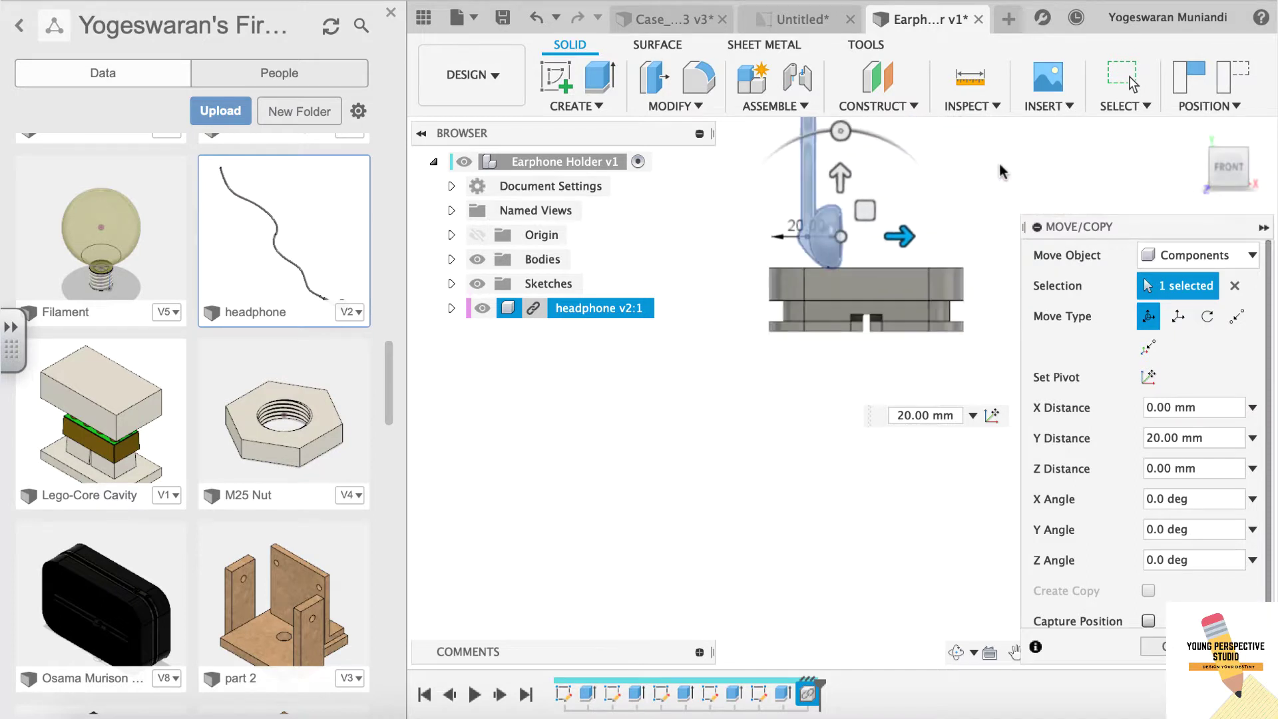
pyautogui.moveTo(840, 177); pyautogui.dragTo(840, 195)
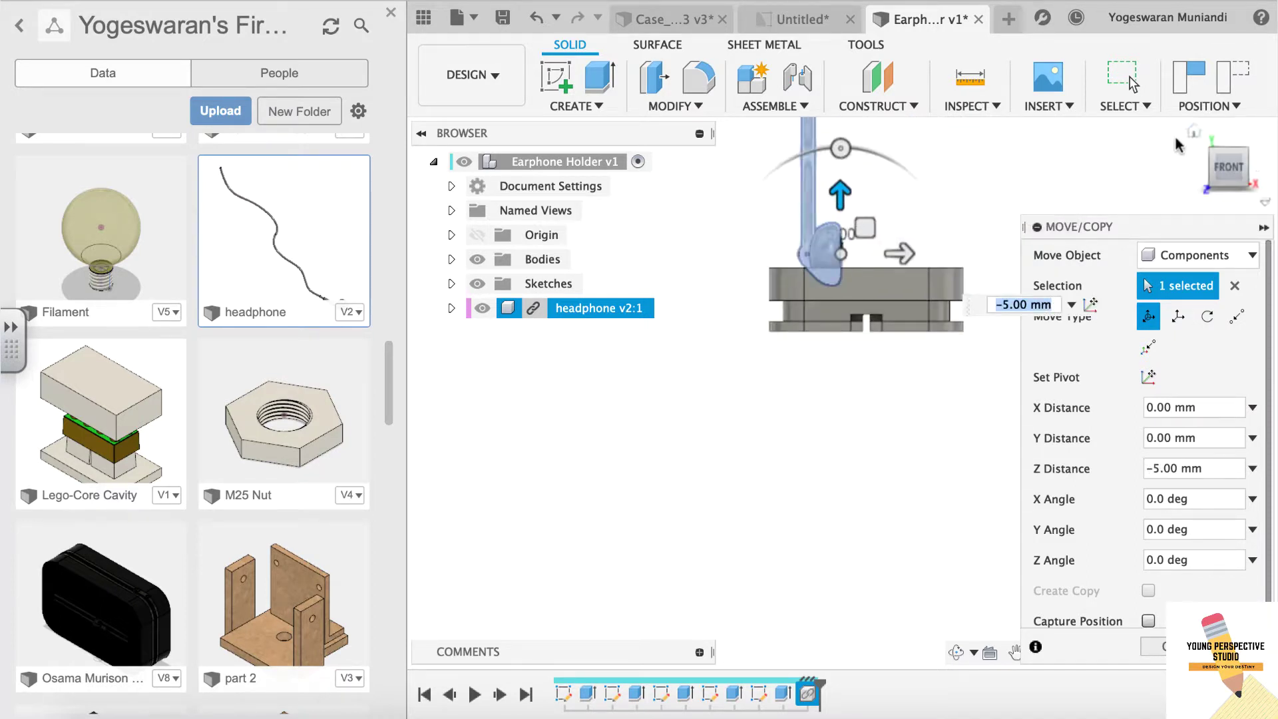
pyautogui.click(1228, 149)
# - From the top view, slide the earbud toward the wide end, 5 mm right, and nudge it into place
pyautogui.moveTo(827, 585); pyautogui.dragTo(827, 626)
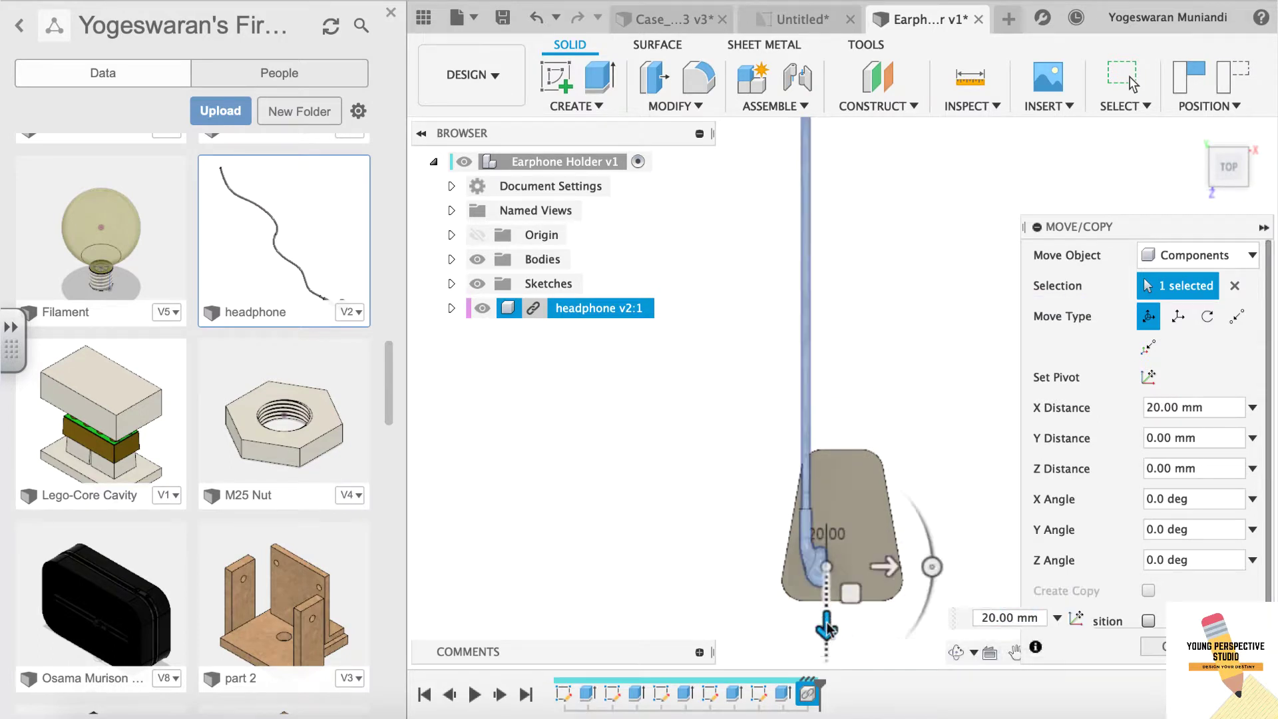
pyautogui.scroll(3, 828, 599)
pyautogui.scroll(4, 823, 533)
pyautogui.moveTo(773, 533); pyautogui.dragTo(775, 557)
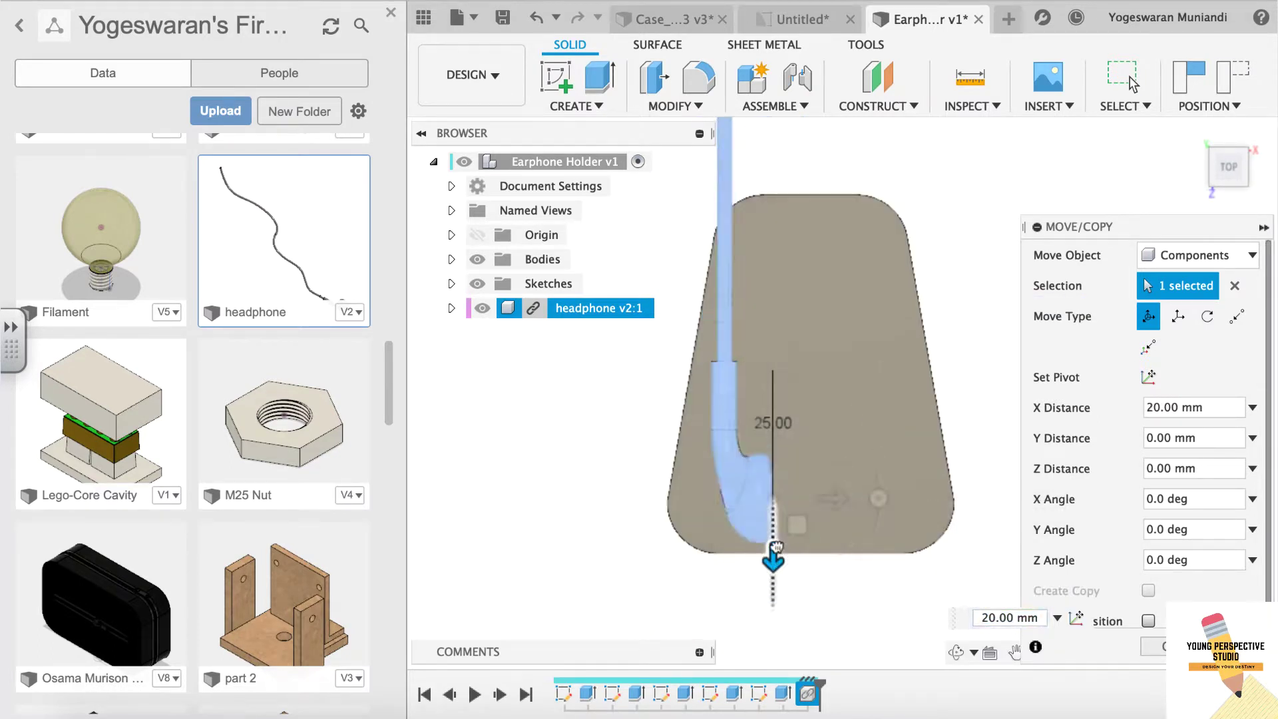
pyautogui.moveTo(832, 497); pyautogui.dragTo(857, 499)
pyautogui.scroll(3, 852, 506)
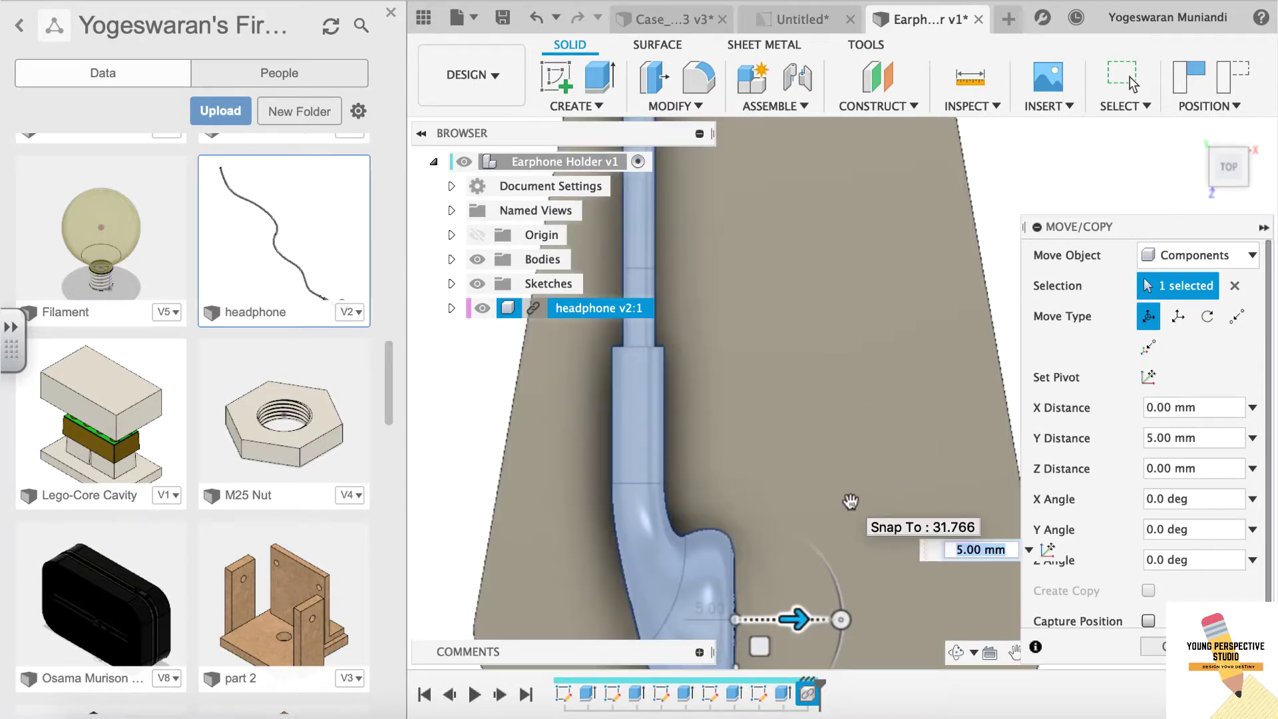
pyautogui.moveTo(815, 527); pyautogui.dragTo(786, 527)
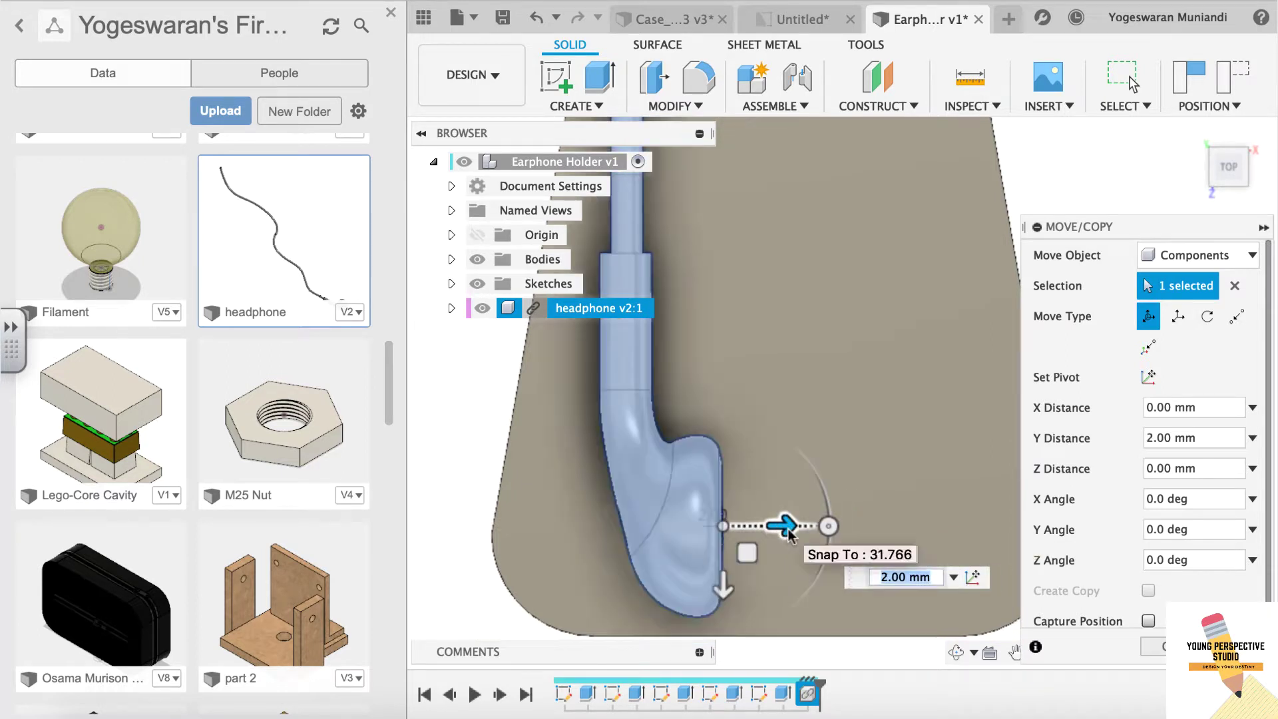
pyautogui.moveTo(726, 589); pyautogui.dragTo(726, 569)
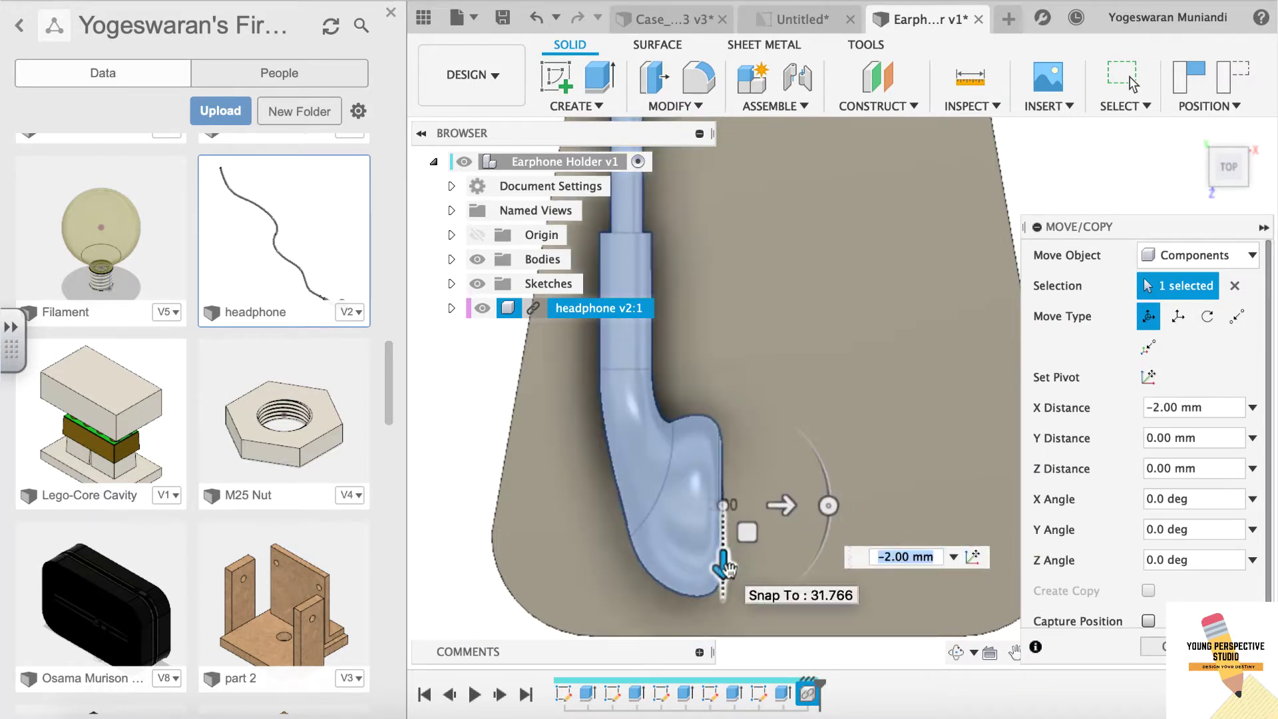
pyautogui.click(1203, 143)
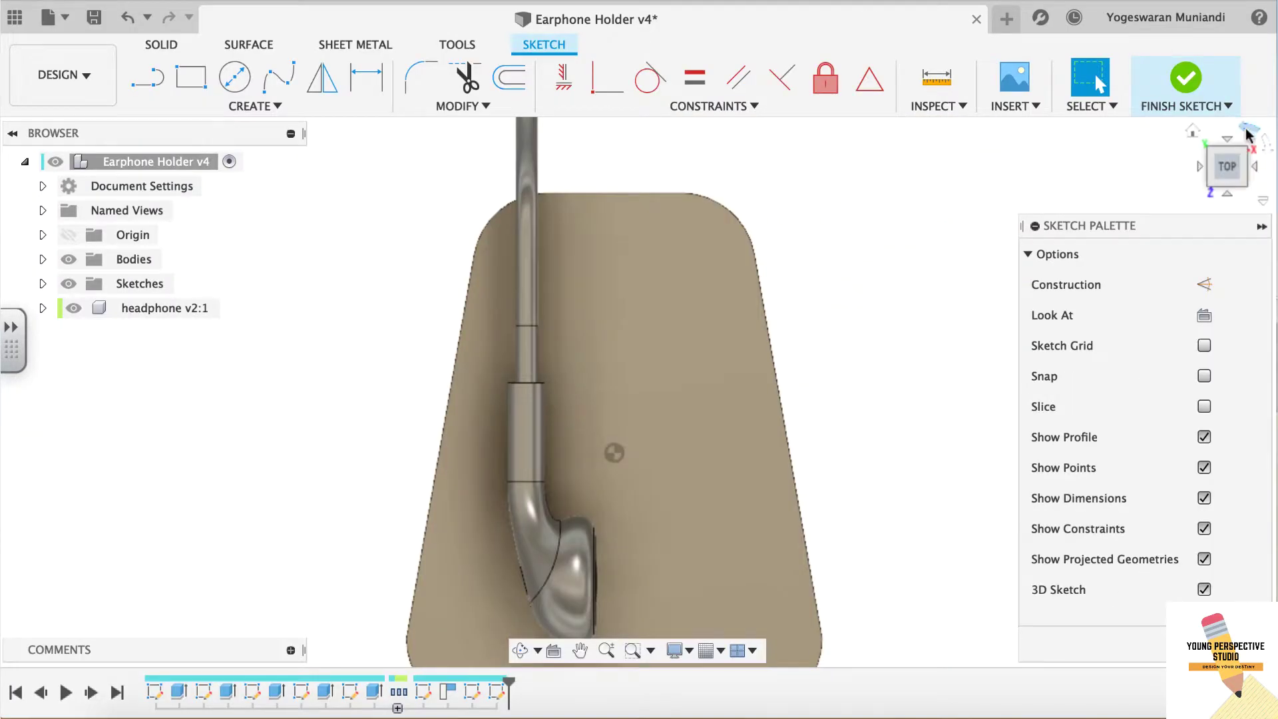
# - Turn the earphone upright and project its whole body into the sketch using the Bodies filter
pyautogui.click(1248, 135)
pyautogui.press('p')
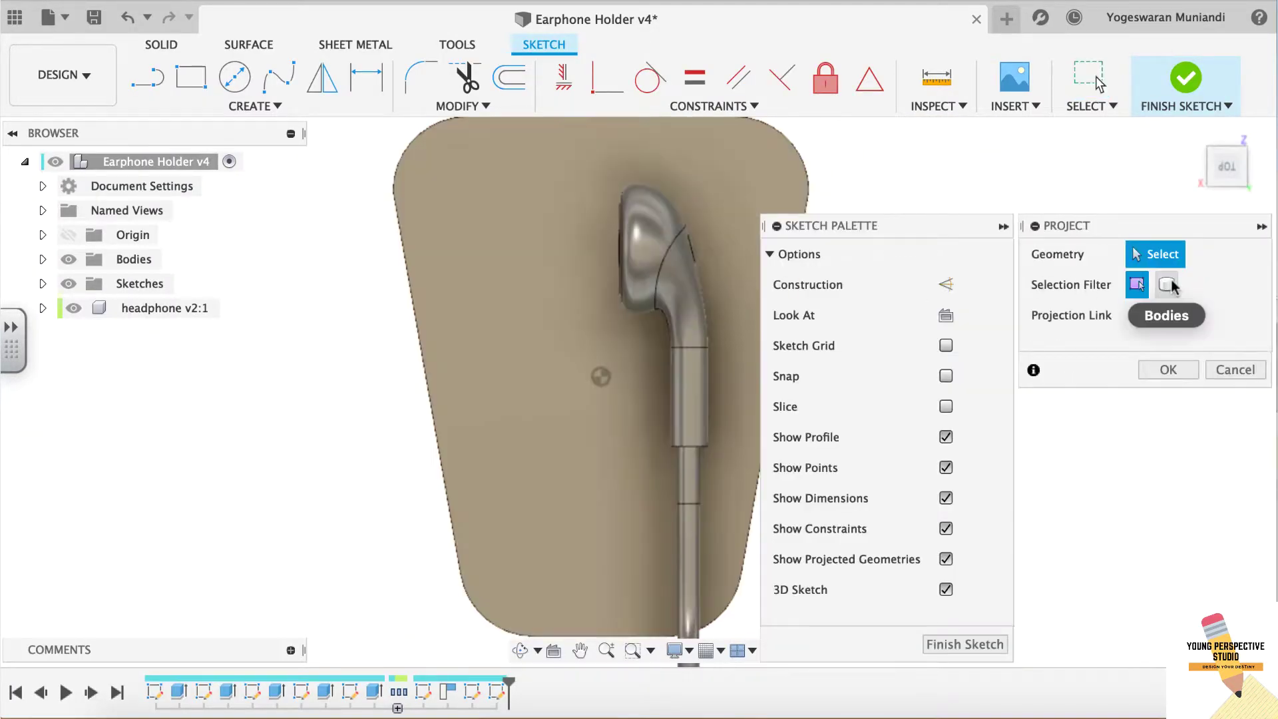
pyautogui.click(1166, 285)
pyautogui.click(665, 230)
pyautogui.click(1168, 369)
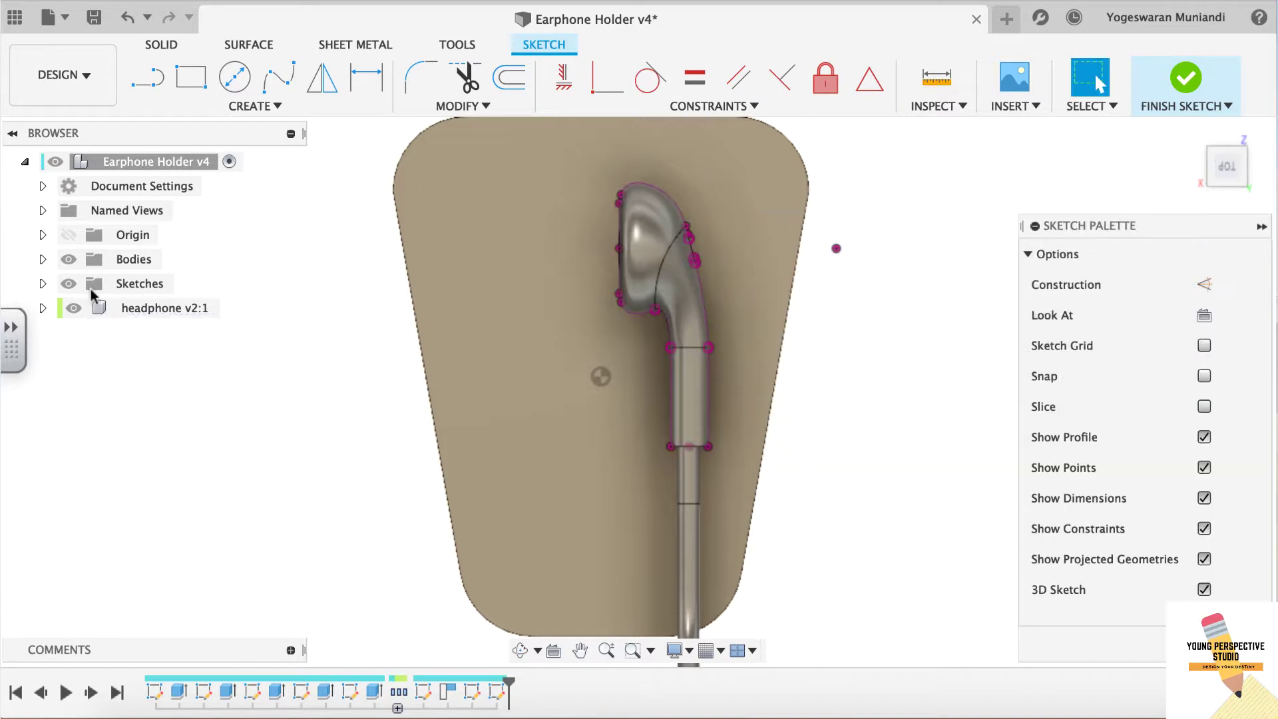
# - Hide the earphone's lower stem body, Body92, in the headphone component
pyautogui.click(42, 308)
pyautogui.click(61, 356)
pyautogui.click(105, 455)
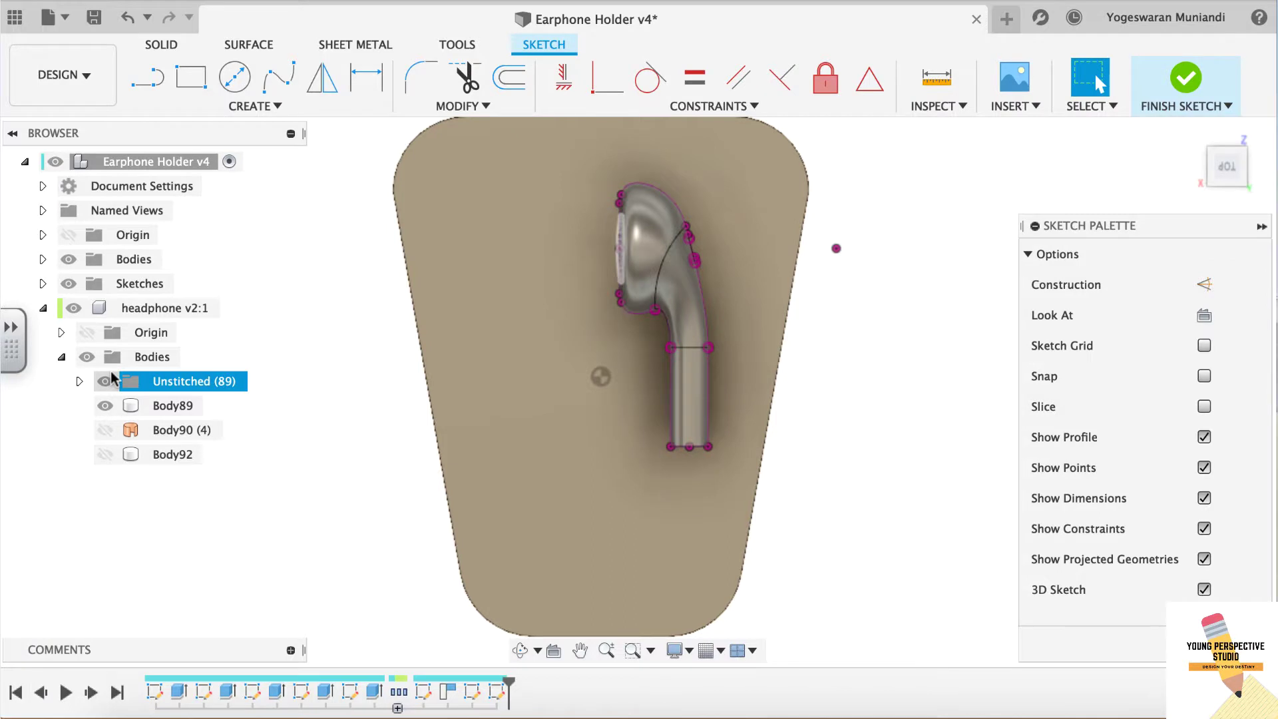
pyautogui.click(61, 357)
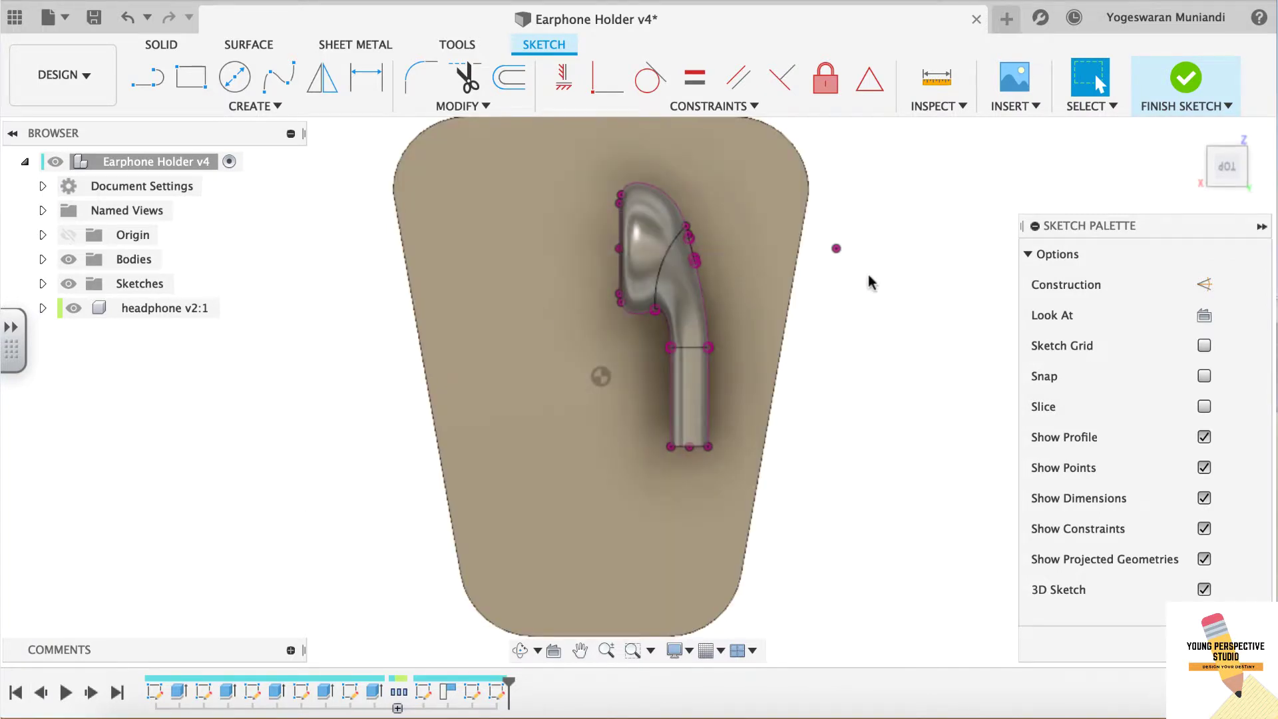
# - Project the earphone's top, bend, stem and a fourth face, then hide headphone v2:1
pyautogui.press('p')
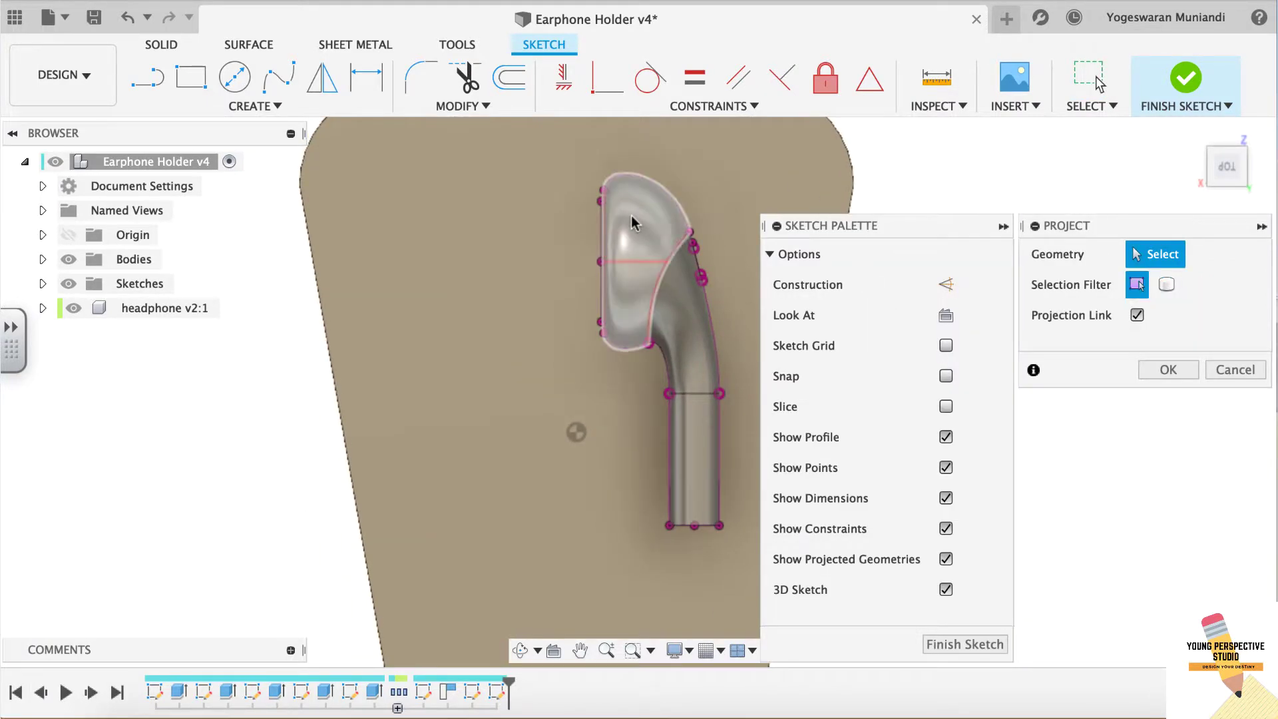
pyautogui.click(631, 220)
pyautogui.click(692, 346)
pyautogui.click(692, 479)
pyautogui.scroll(5, 644, 306)
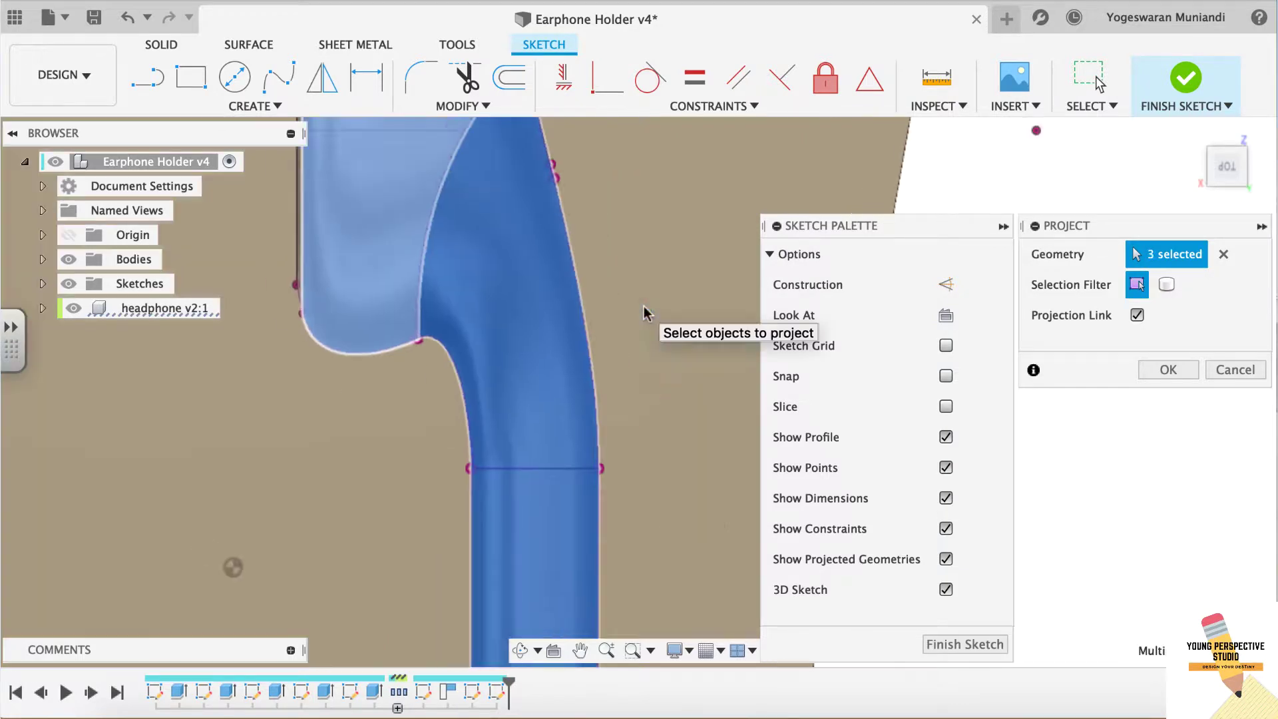
pyautogui.scroll(3, 644, 306)
pyautogui.scroll(3, 644, 306)
pyautogui.scroll(2, 644, 306)
pyautogui.click(422, 414)
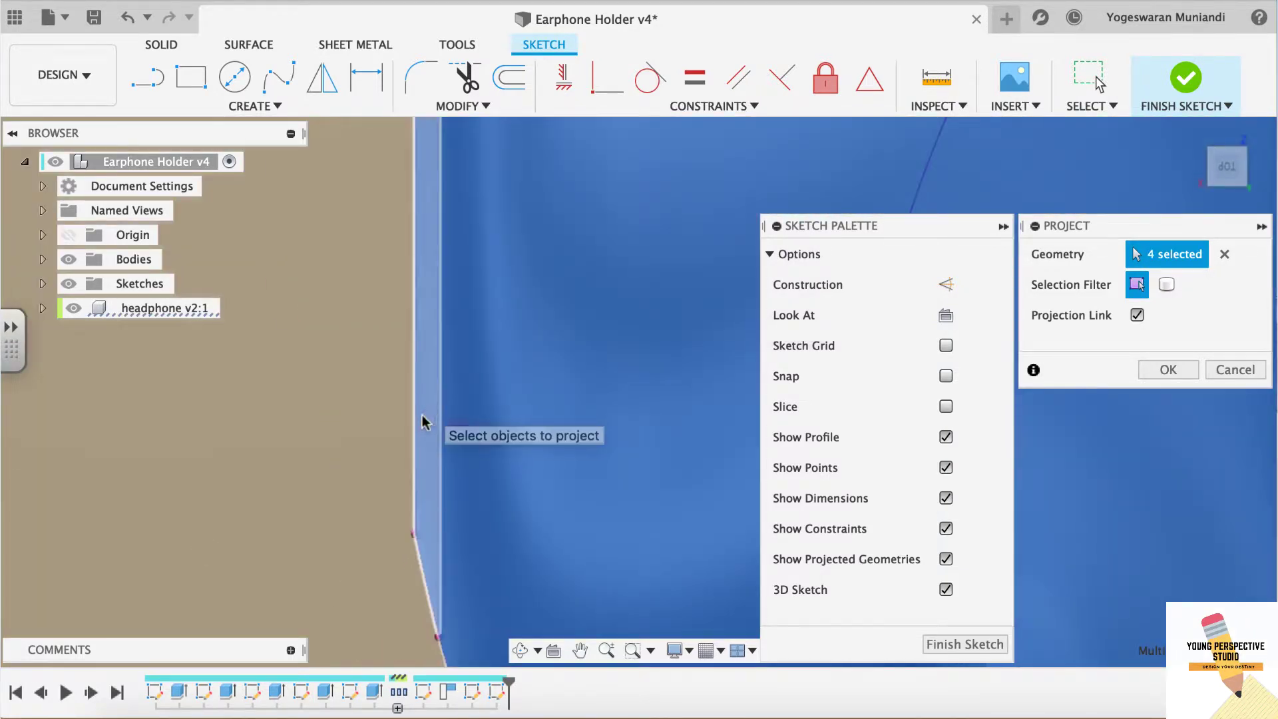
pyautogui.scroll(-3, 422, 414)
pyautogui.scroll(-2, 422, 414)
pyautogui.click(1168, 370)
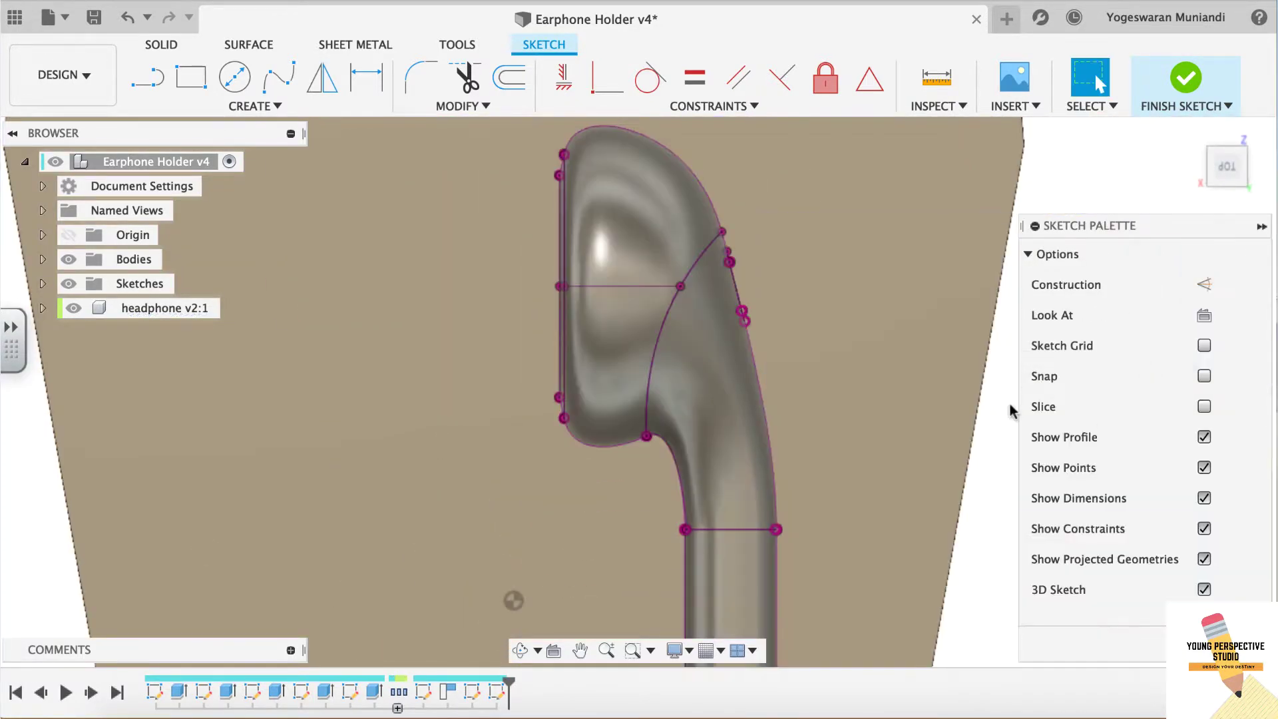
pyautogui.scroll(-3, 841, 399)
pyautogui.click(73, 307)
# - Delete the projected curve beneath the earphone head
pyautogui.scroll(-2, 626, 349)
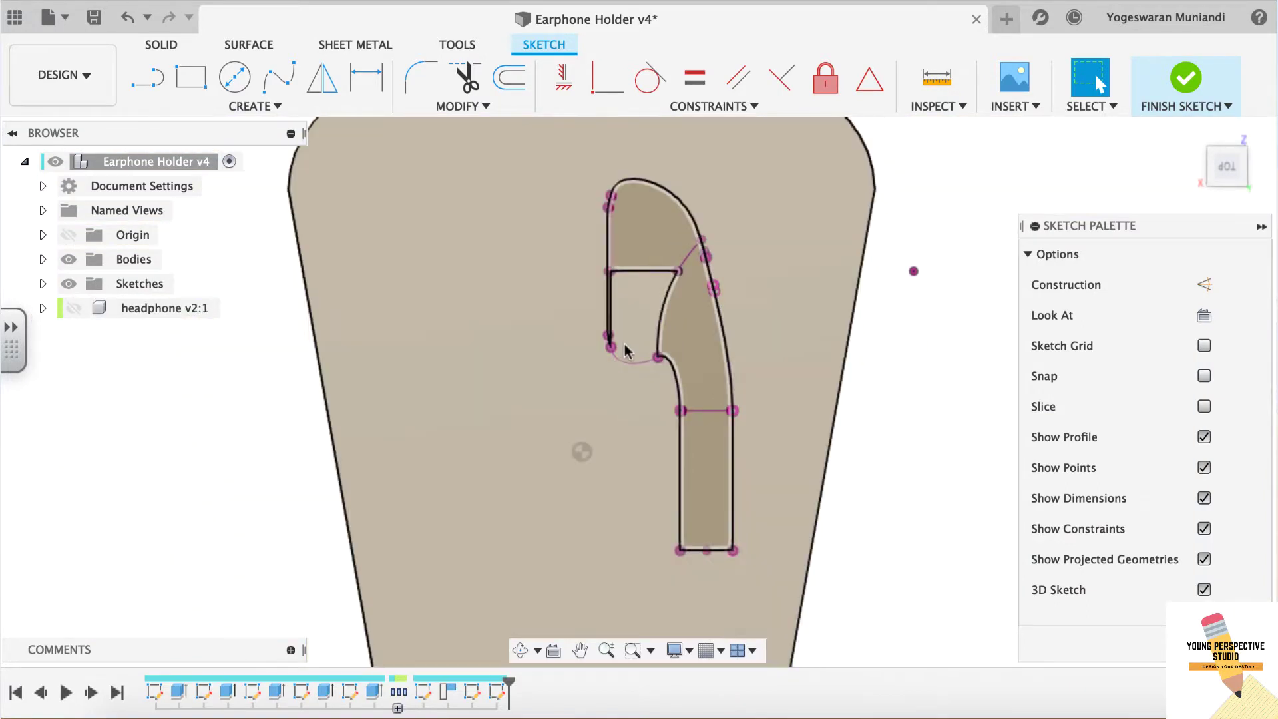
pyautogui.scroll(3, 689, 339)
pyautogui.scroll(2, 686, 329)
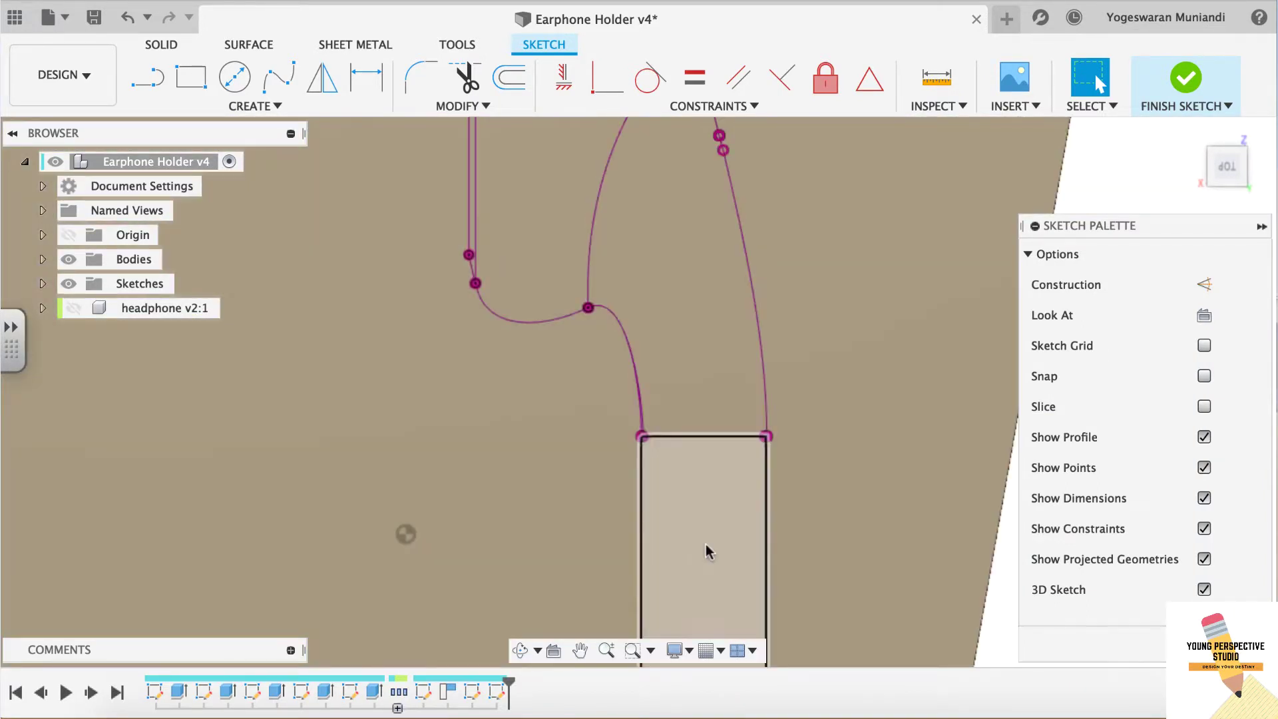
pyautogui.scroll(-3, 705, 544)
pyautogui.scroll(3, 706, 544)
pyautogui.scroll(2, 397, 506)
pyautogui.scroll(-3, 422, 477)
pyautogui.scroll(-3, 454, 454)
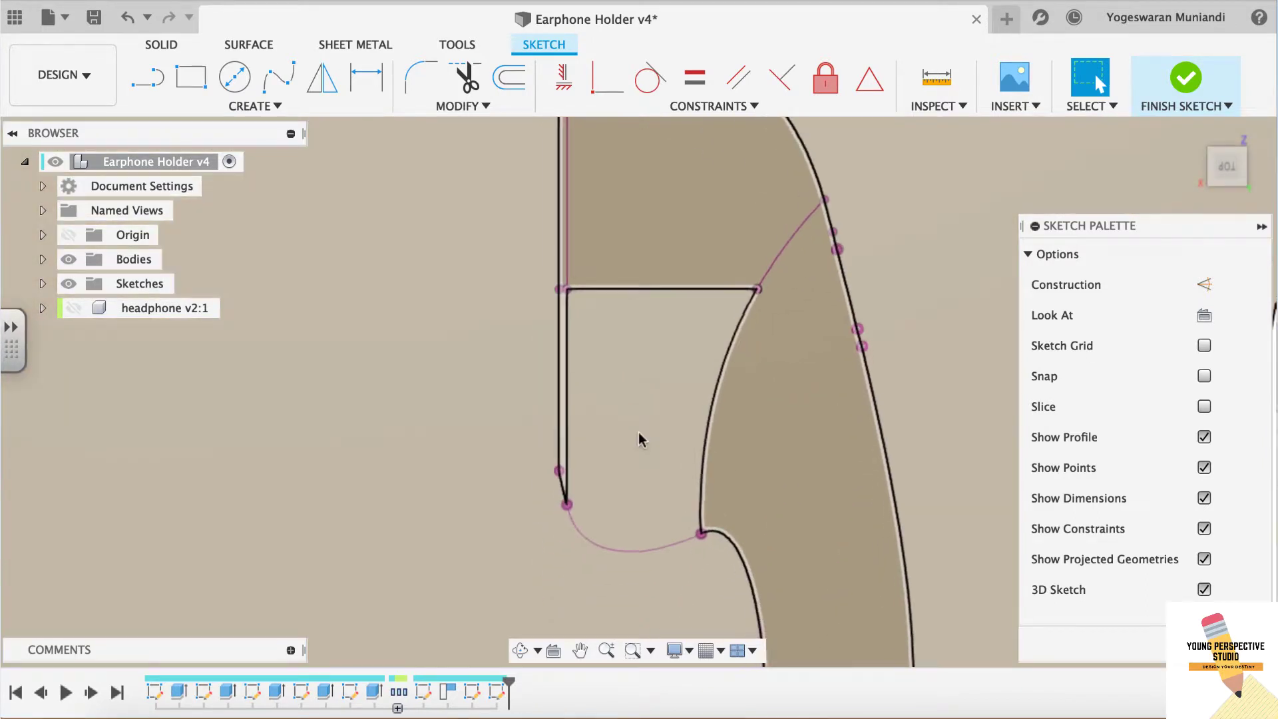
pyautogui.scroll(-1, 638, 439)
pyautogui.scroll(3, 638, 439)
pyautogui.scroll(2, 637, 439)
pyautogui.scroll(1, 637, 439)
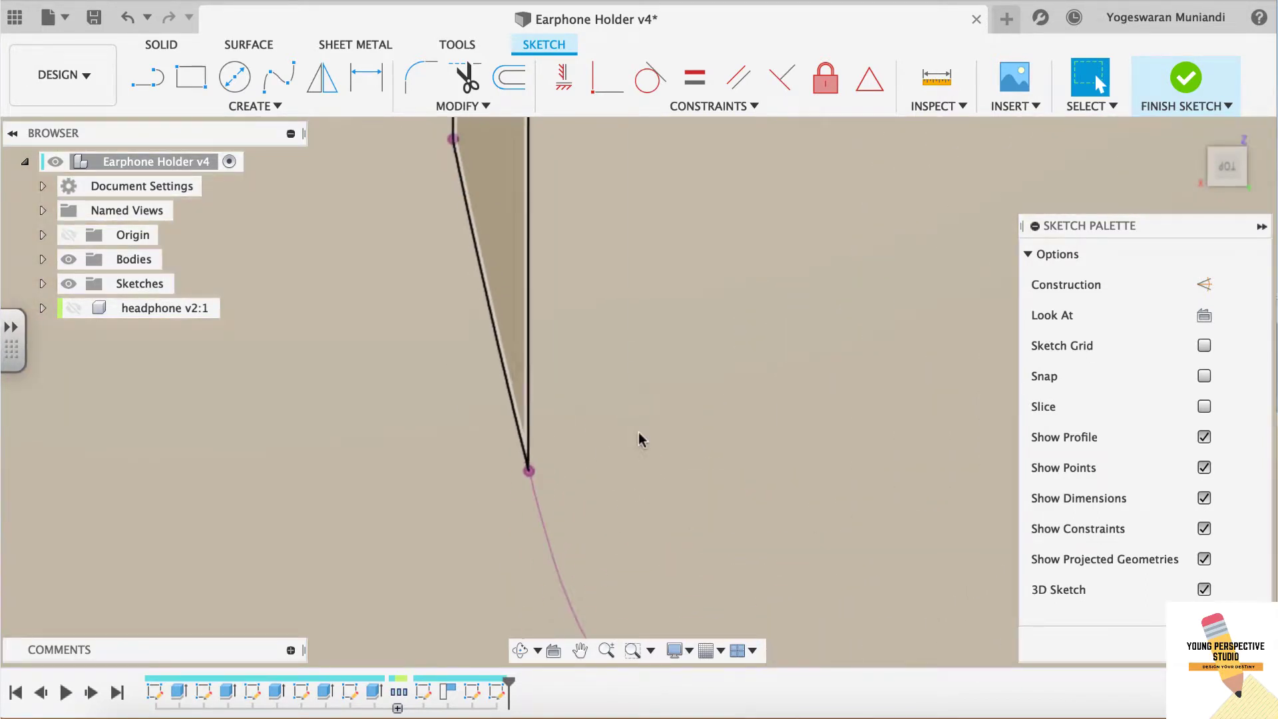
pyautogui.hscroll(-3, 637, 432)
pyautogui.scroll(3, 637, 432)
pyautogui.scroll(-3, 638, 433)
pyautogui.scroll(2, 638, 432)
pyautogui.scroll(-3, 638, 433)
pyautogui.scroll(-2, 650, 414)
pyautogui.hscroll(-1, 679, 362)
pyautogui.scroll(-1, 706, 299)
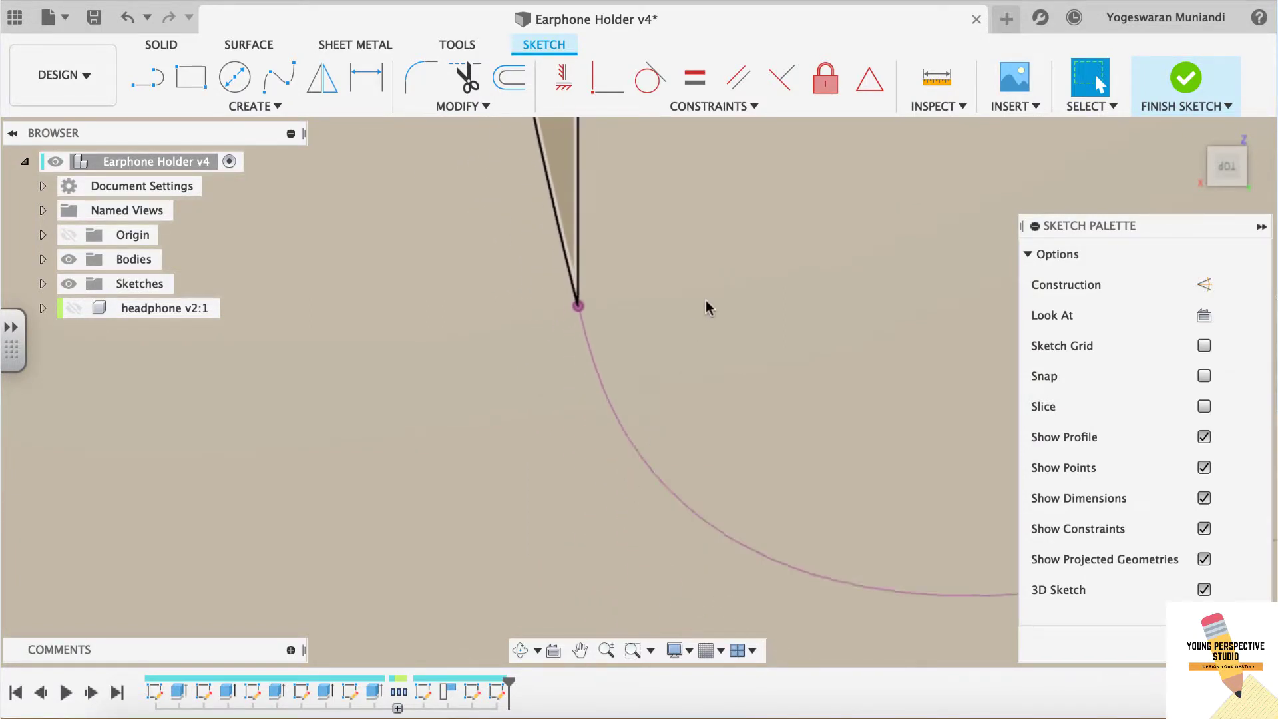
pyautogui.scroll(-3, 706, 299)
pyautogui.scroll(2, 759, 265)
pyautogui.click(743, 449)
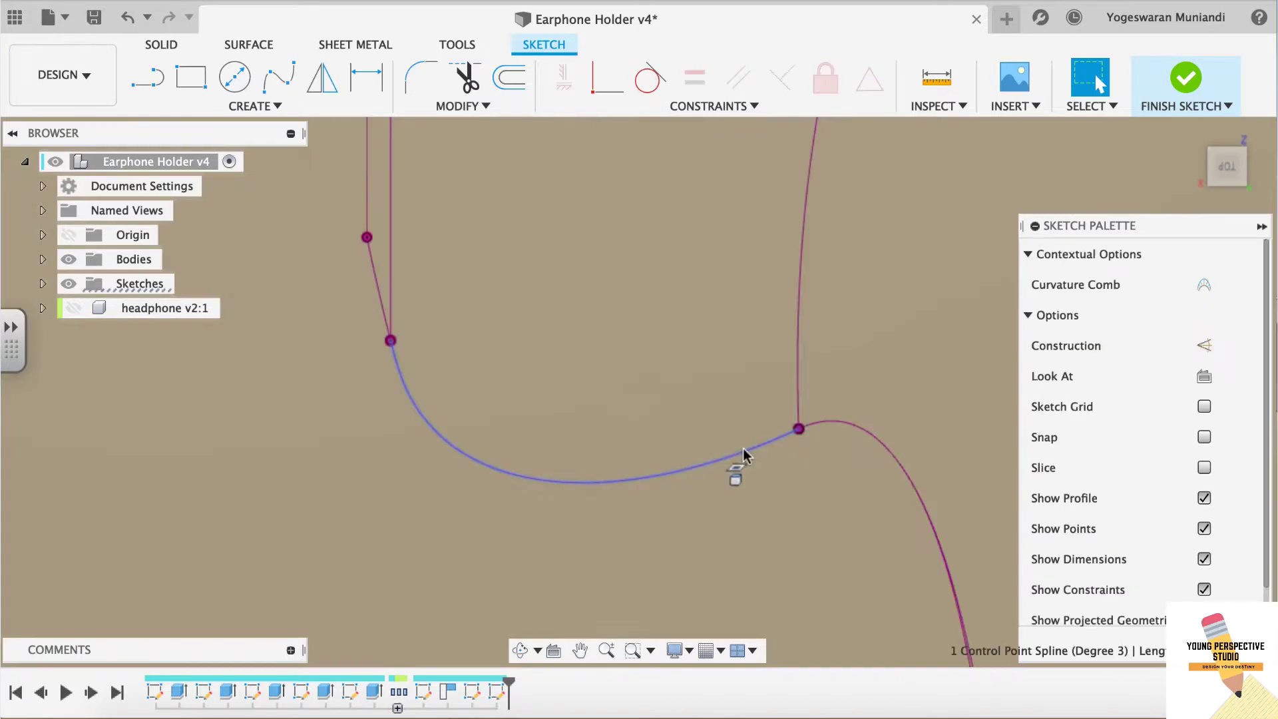
pyautogui.press('Delete')
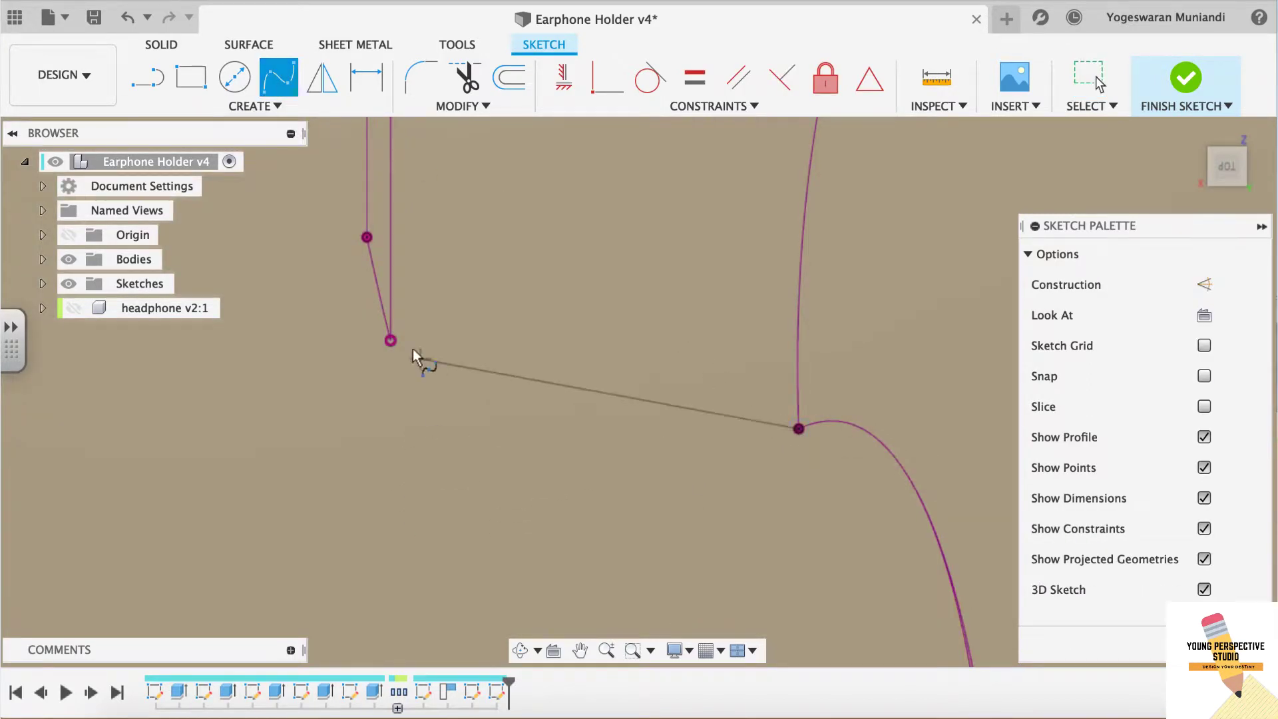
# - Draw a fit-point spline from the bend's middle to the head's corner and check its fit points
pyautogui.click(571, 496)
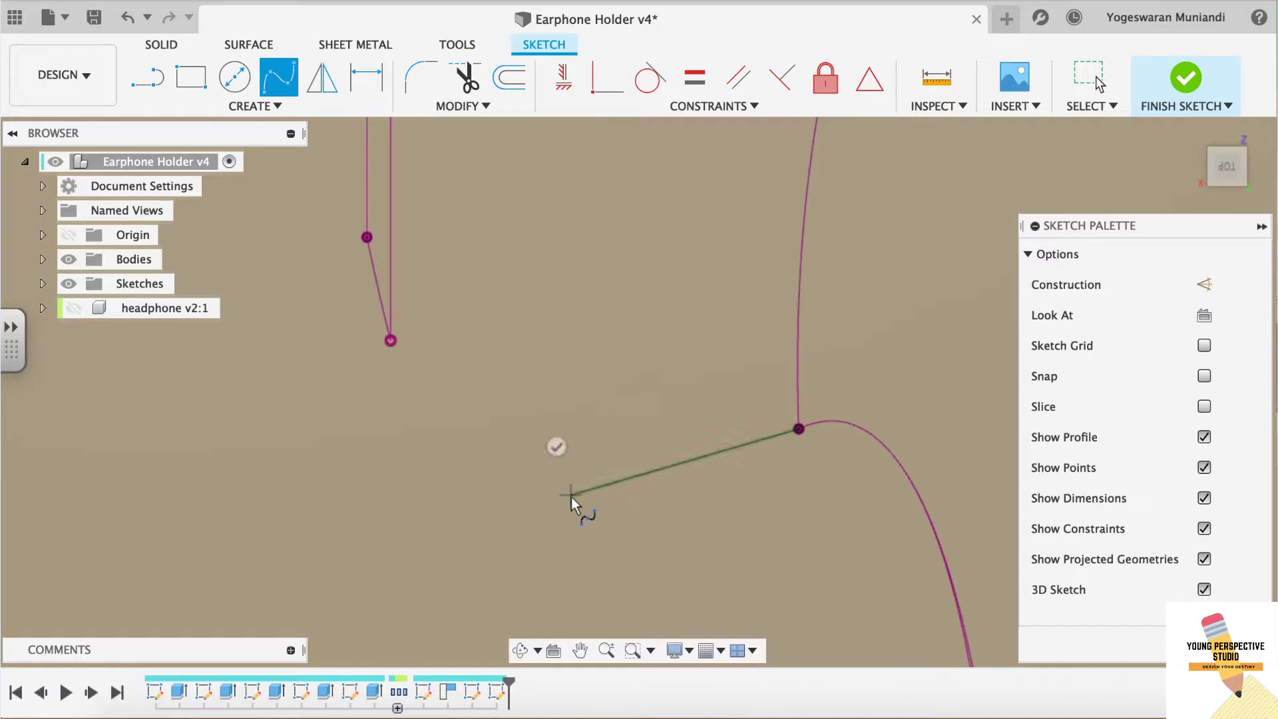
pyautogui.doubleClick(390, 340)
pyautogui.scroll(-3, 499, 371)
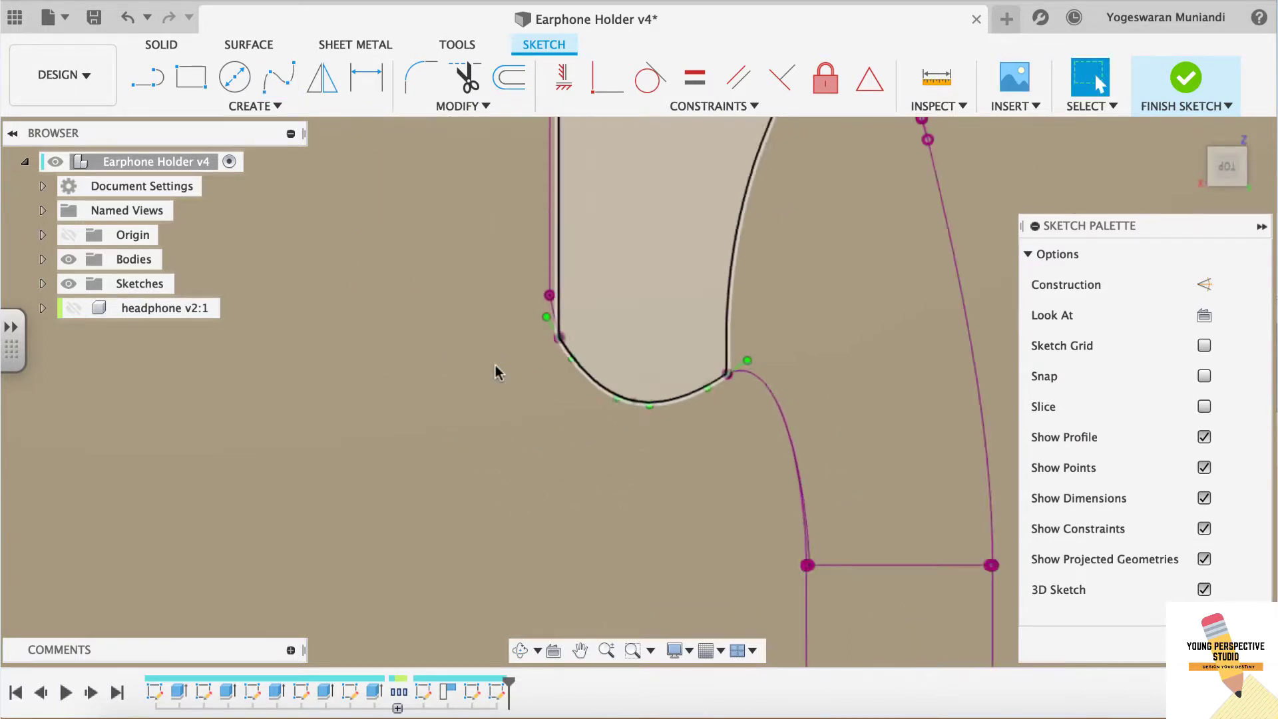
pyautogui.scroll(2, 706, 332)
pyautogui.click(634, 440)
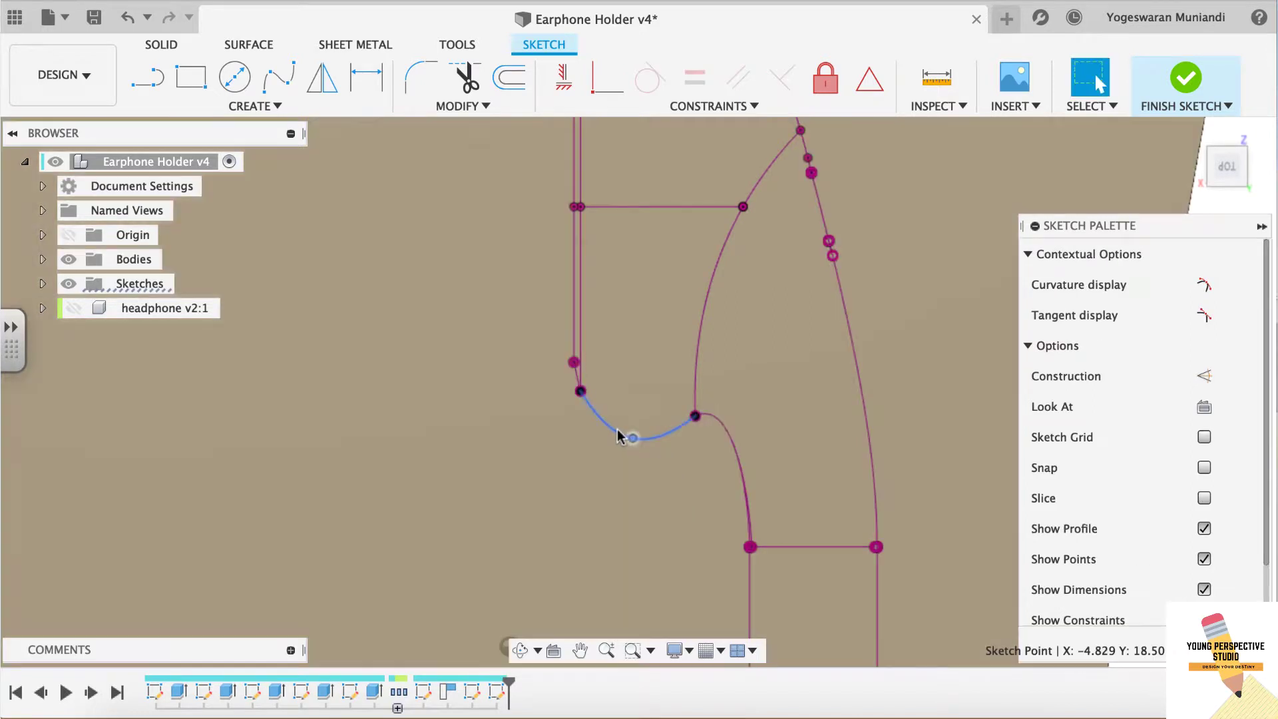
pyautogui.click(596, 416)
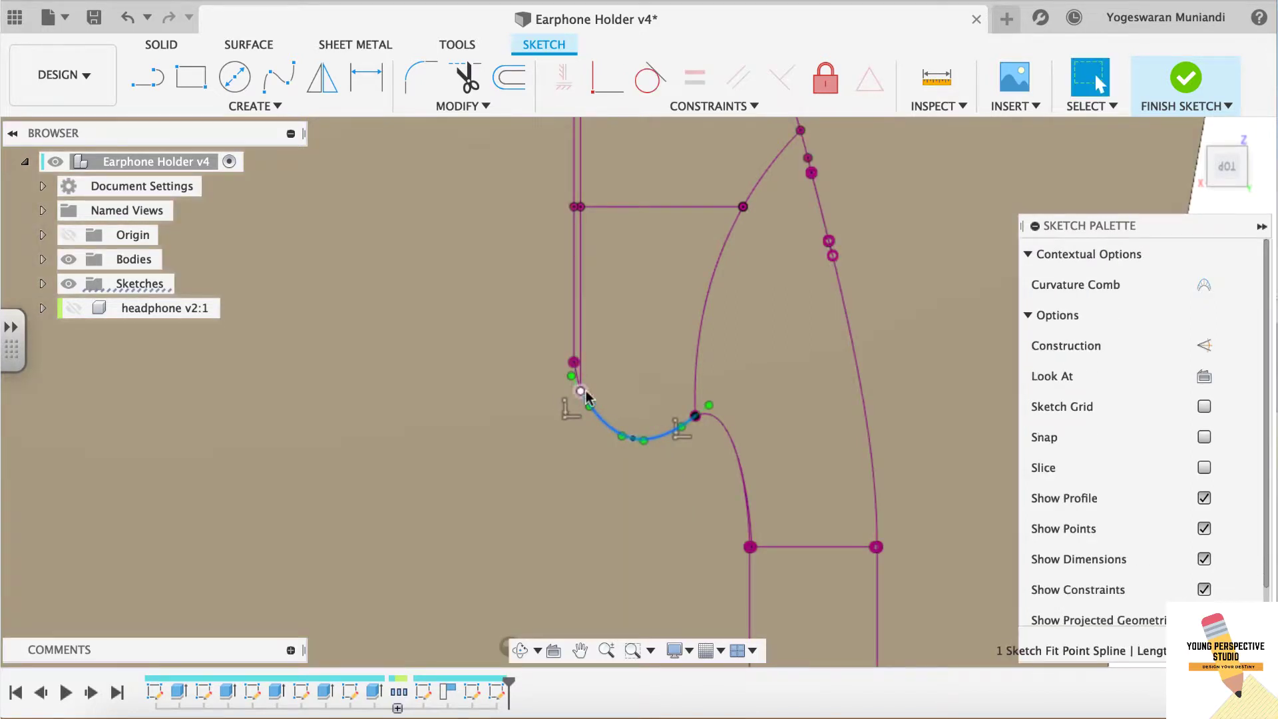
pyautogui.click(808, 415)
pyautogui.scroll(-3, 808, 415)
pyautogui.scroll(-2, 965, 477)
pyautogui.scroll(-2, 965, 476)
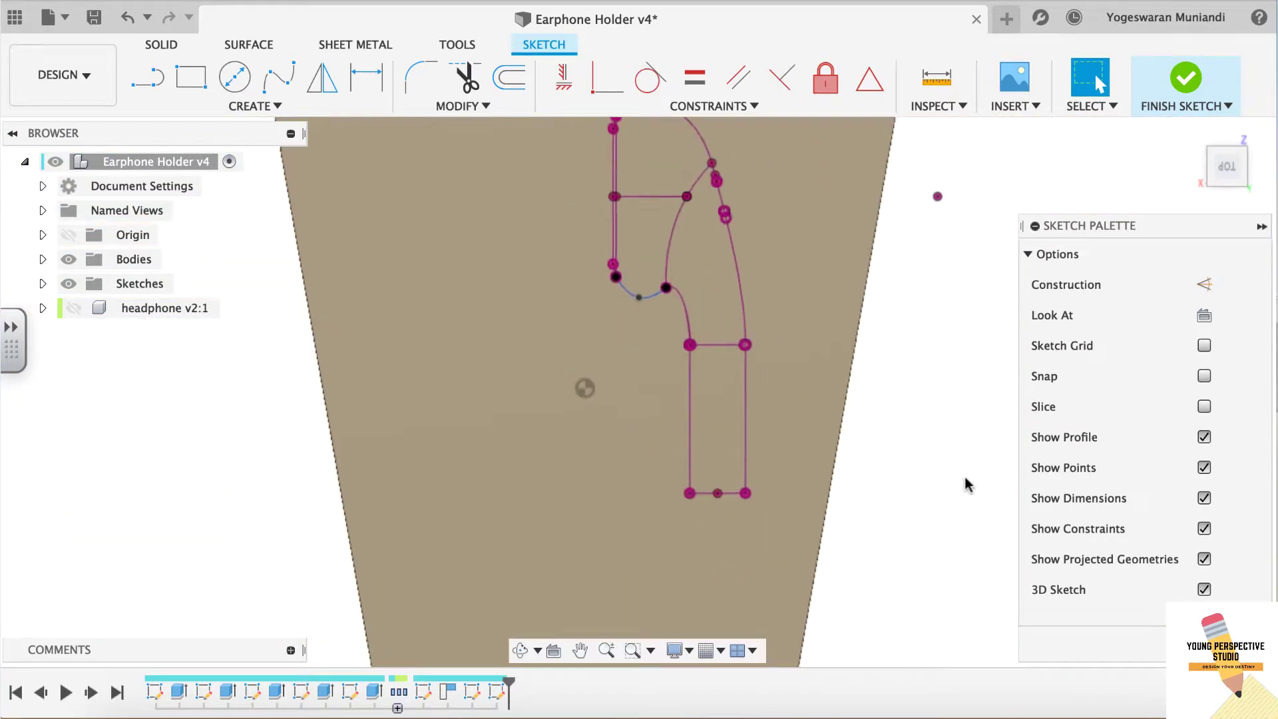
pyautogui.scroll(-2, 967, 483)
pyautogui.scroll(1, 966, 484)
# - Add a horizontal construction line 14 mm above the base bottom
pyautogui.click(422, 531)
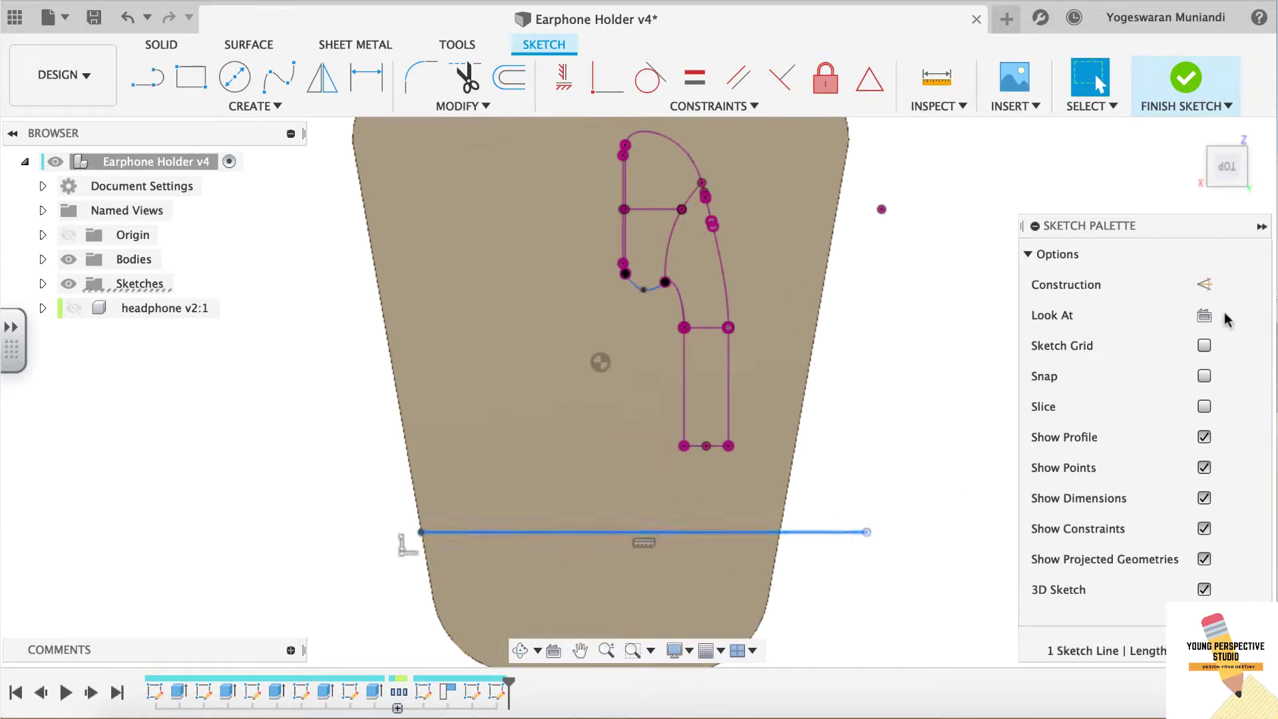
pyautogui.press('d')
pyautogui.click(899, 520)
pyautogui.write('14')
pyautogui.press('Return')
pyautogui.press('Escape')
# - Draw a construction line from the stem's bottom midpoint at 75° to the horizontal line
pyautogui.press('l')
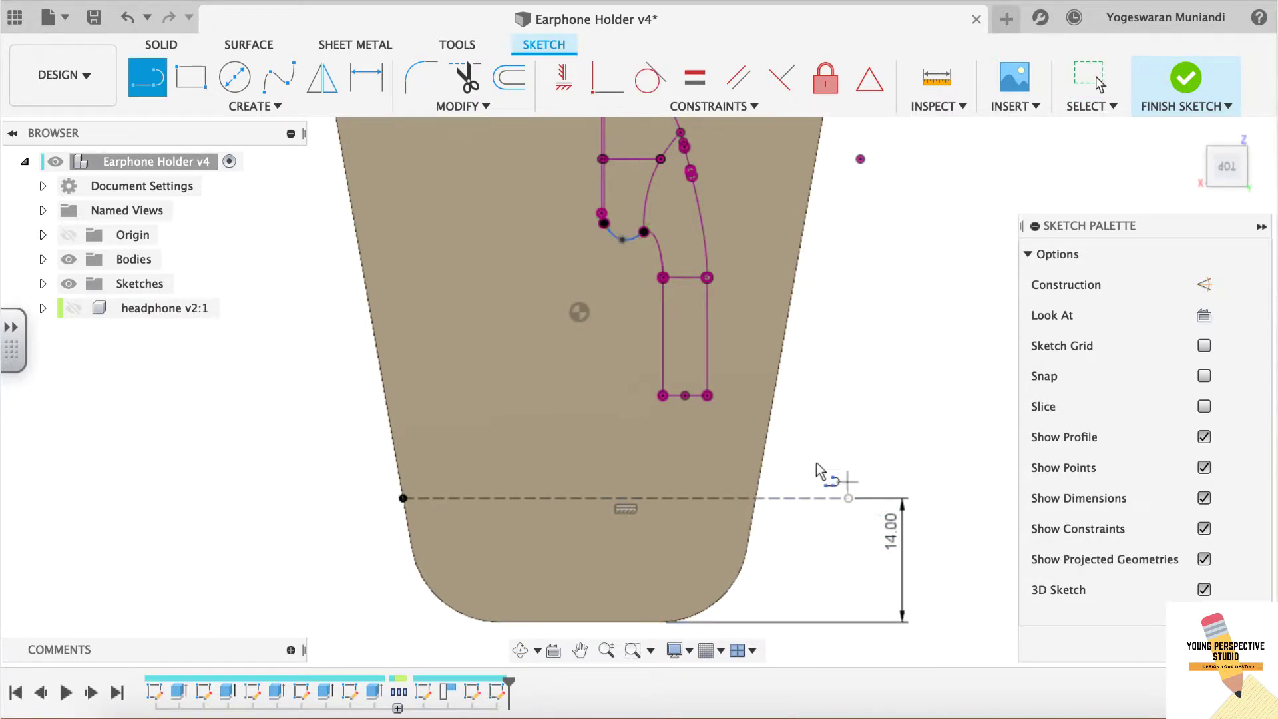
pyautogui.click(684, 397)
pyautogui.click(653, 497)
pyautogui.press('Escape')
pyautogui.press('d')
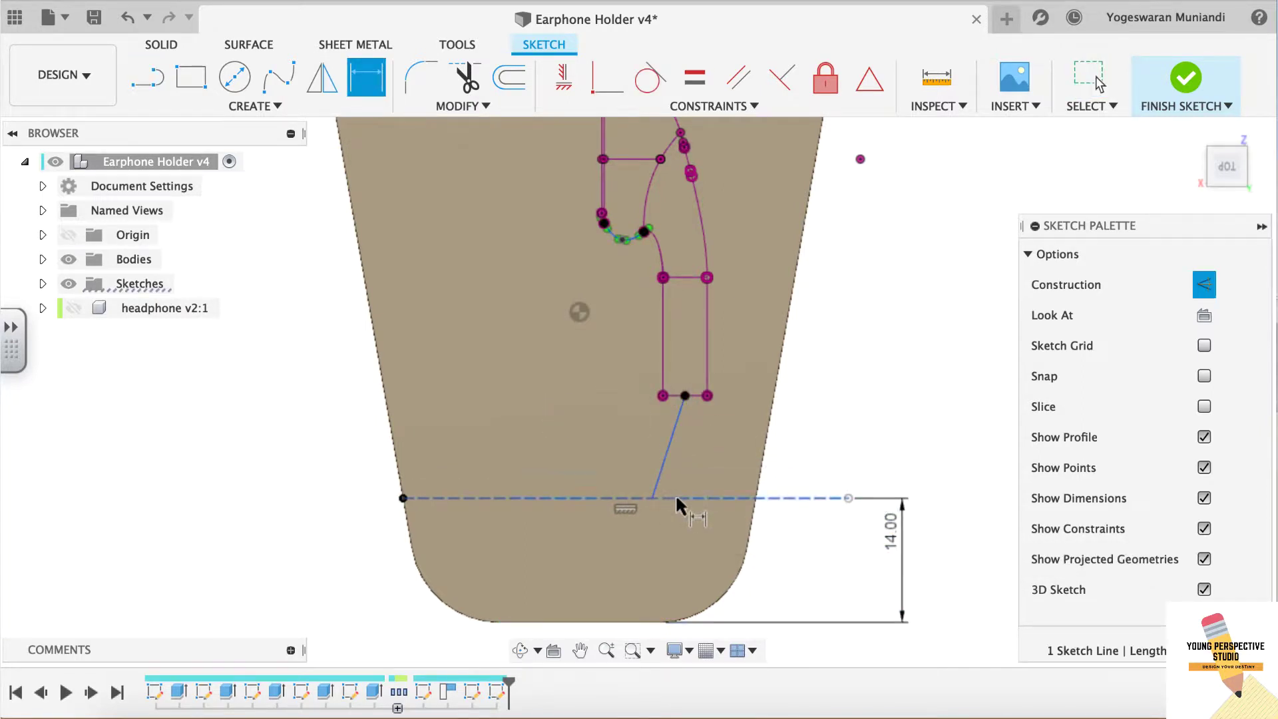
pyautogui.click(820, 391)
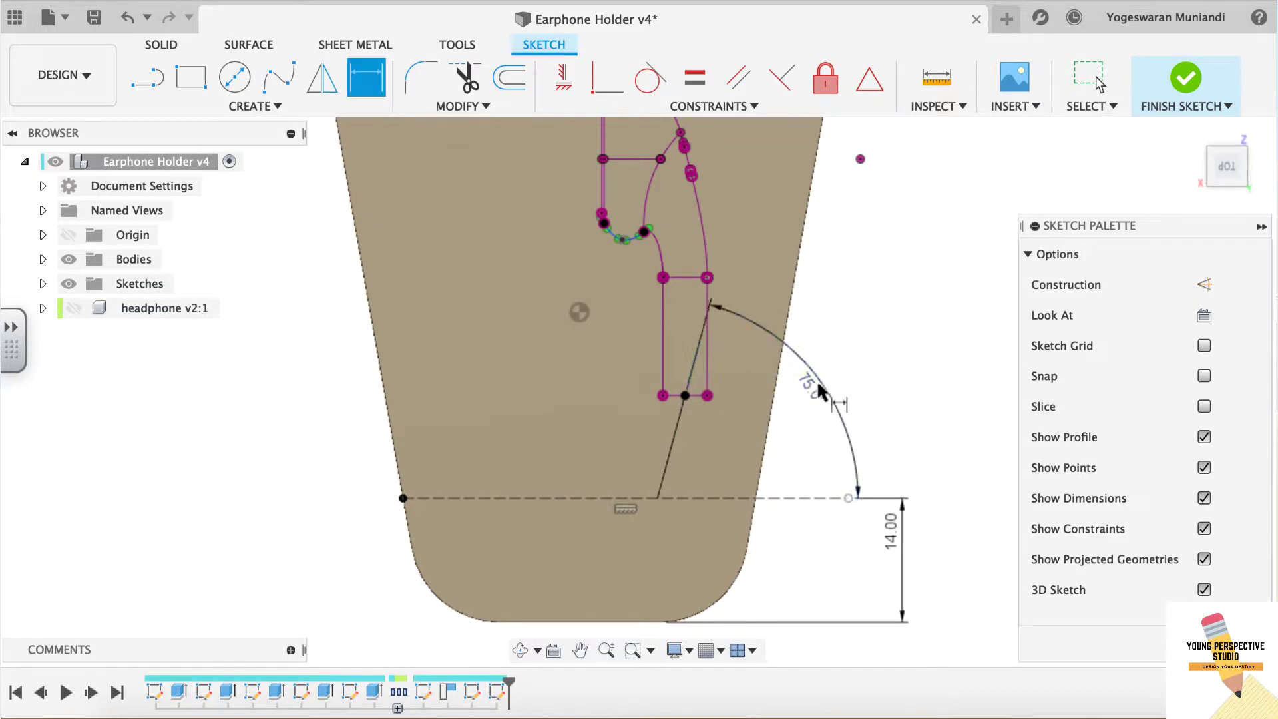
pyautogui.press('Return')
pyautogui.scroll(3, 772, 485)
pyautogui.press('Escape')
pyautogui.click(657, 469)
pyautogui.press('x')
# - Offset the slanted line 1.50 mm to each side
pyautogui.press('o')
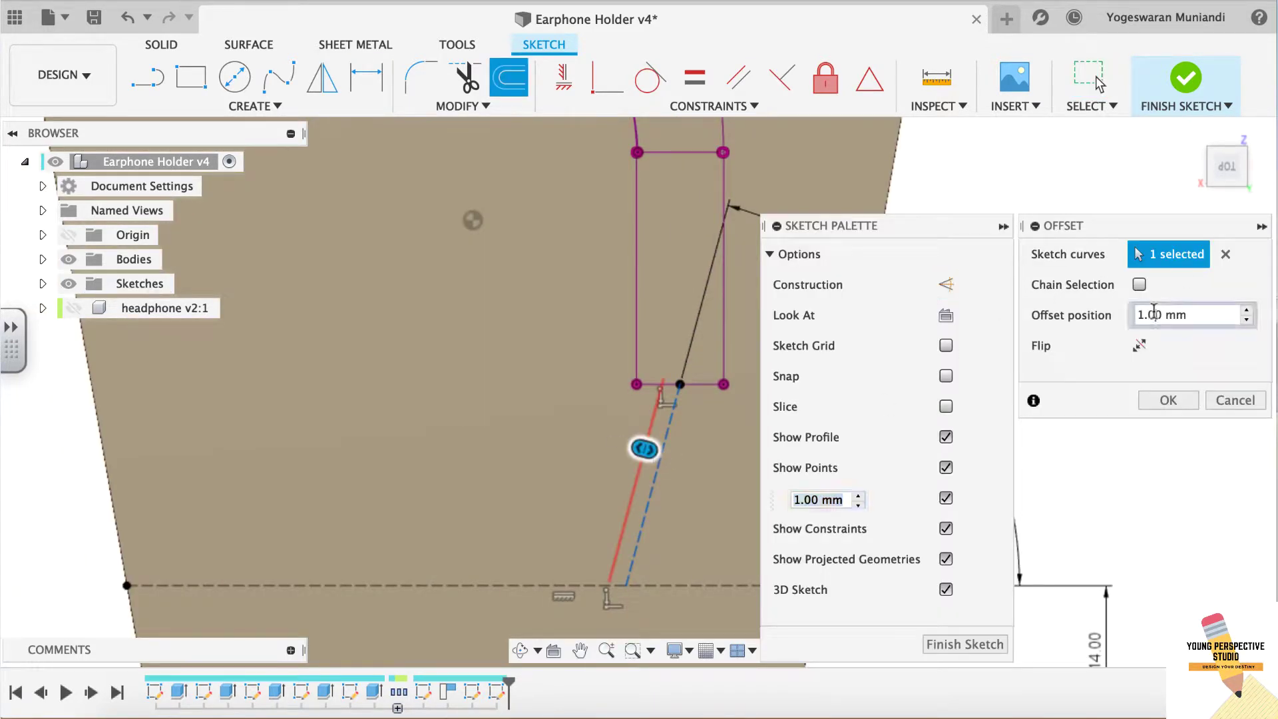
pyautogui.click(1168, 400)
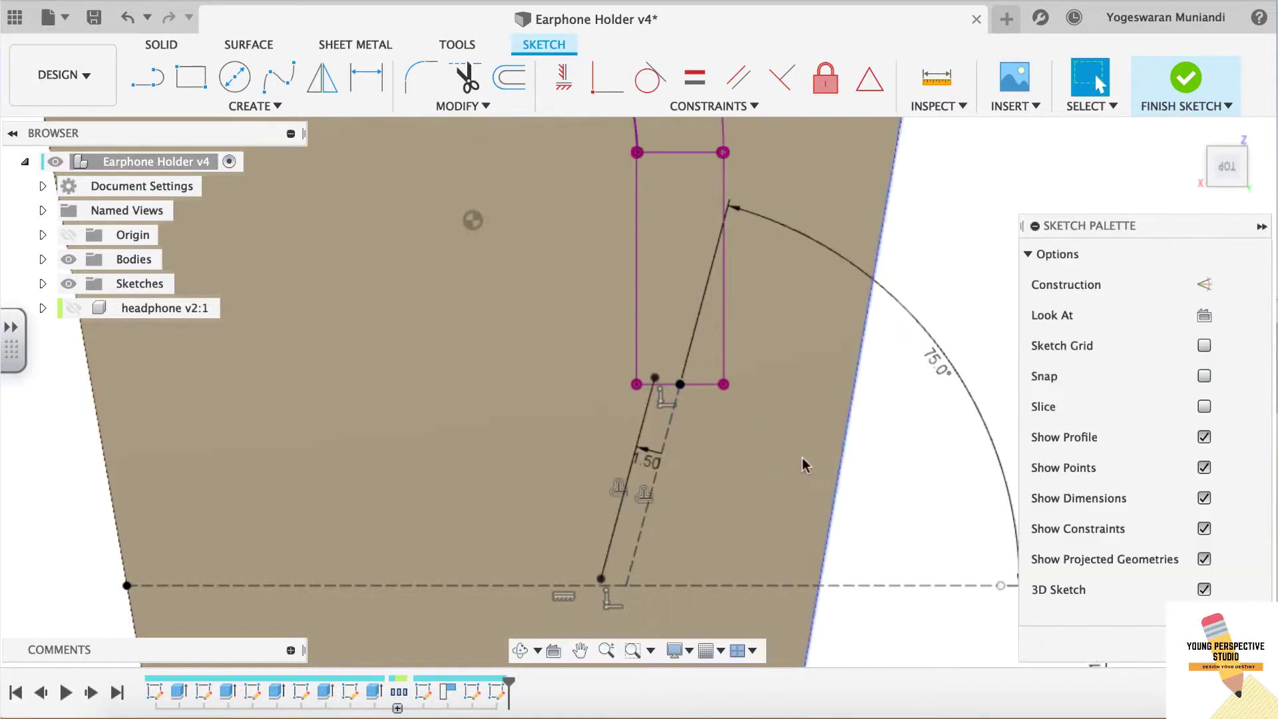
pyautogui.press('o')
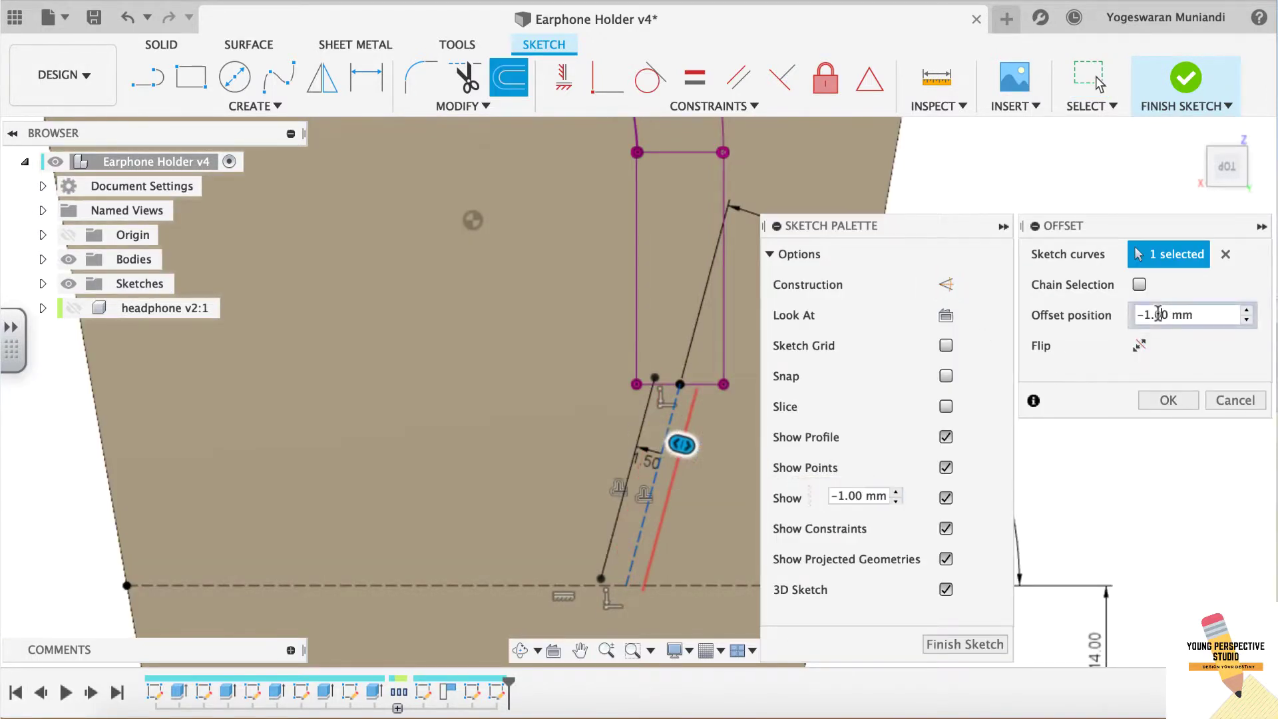
pyautogui.click(1168, 400)
# - Offset the horizontal construction line 1.50 mm to both sides
pyautogui.moveTo(778, 566); pyautogui.dragTo(774, 542, button='middle')
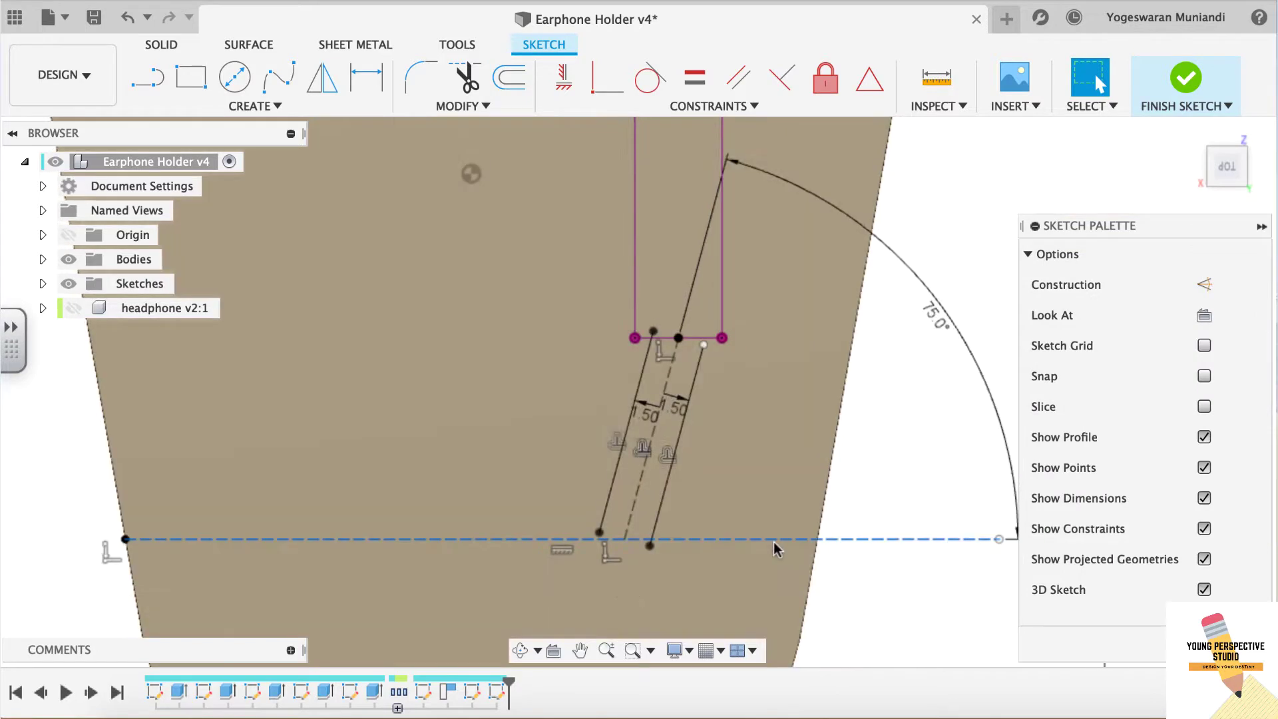
pyautogui.click(773, 541)
pyautogui.press('o')
pyautogui.click(1170, 400)
pyautogui.click(859, 541)
pyautogui.press('o')
pyautogui.click(1139, 345)
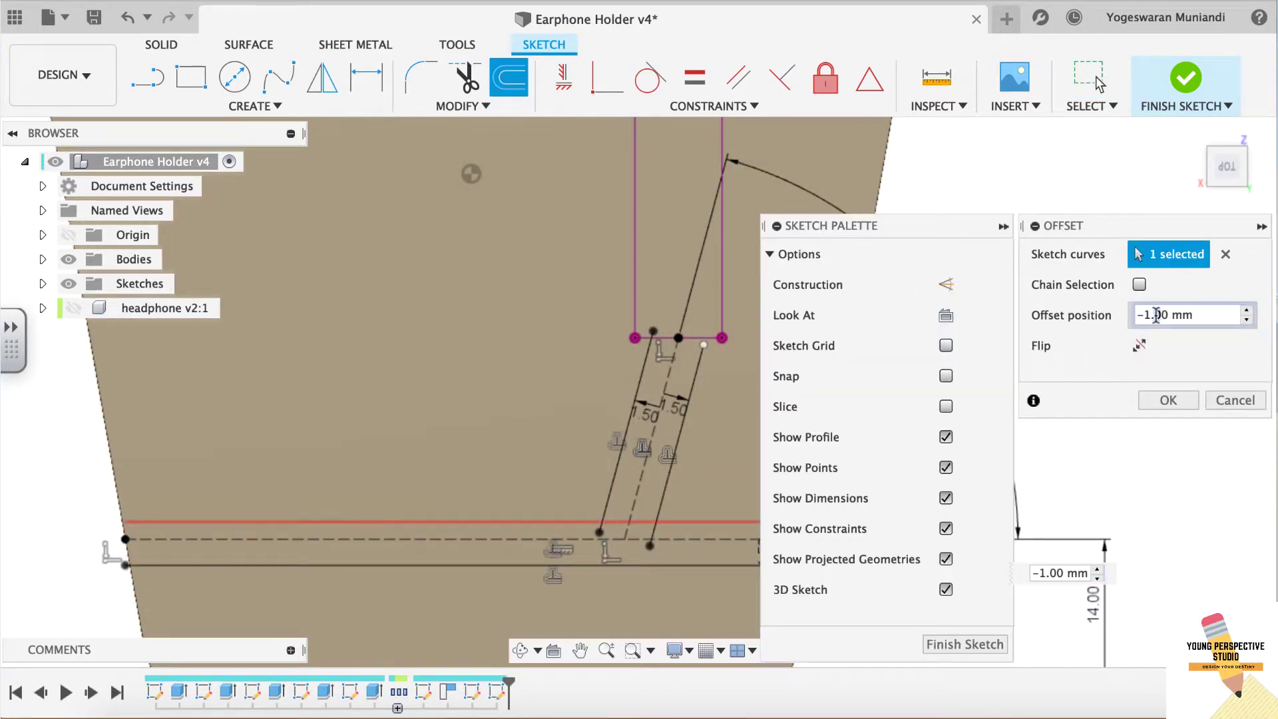
pyautogui.click(1168, 400)
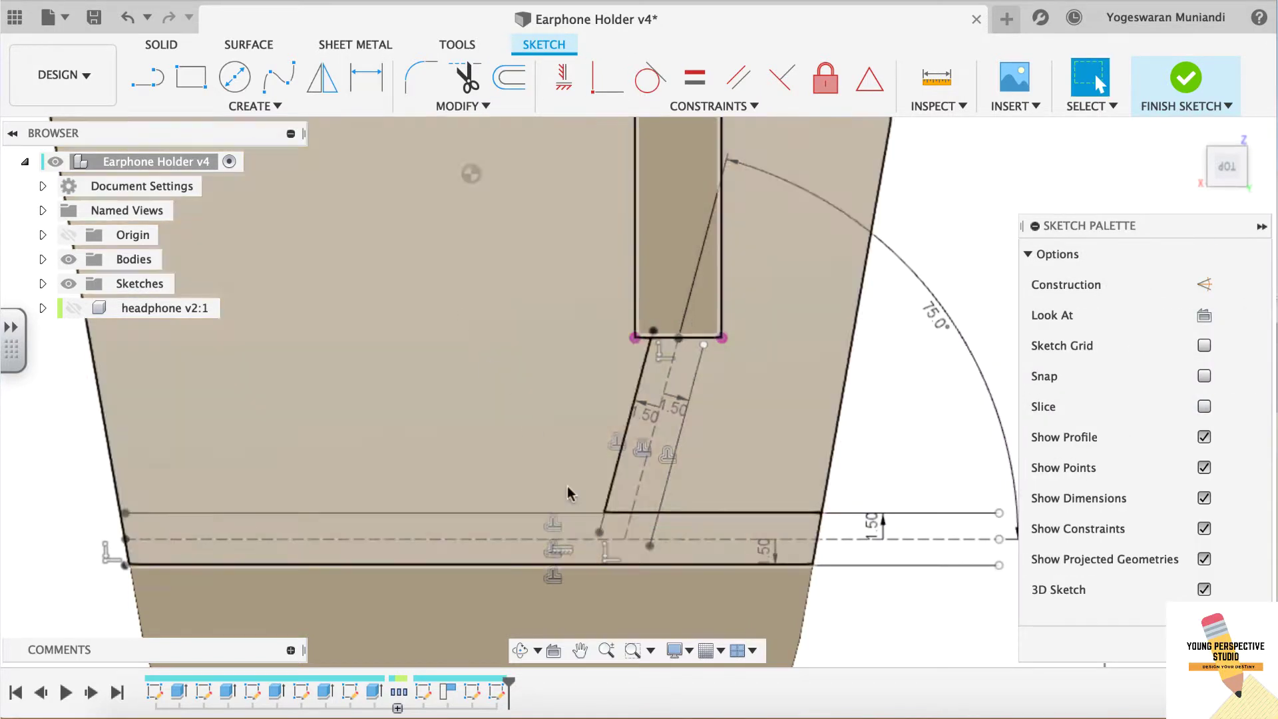
pyautogui.click(616, 565)
# - Round the upper and lower corners of the slot channel with 1 mm fillets
pyautogui.press('f')
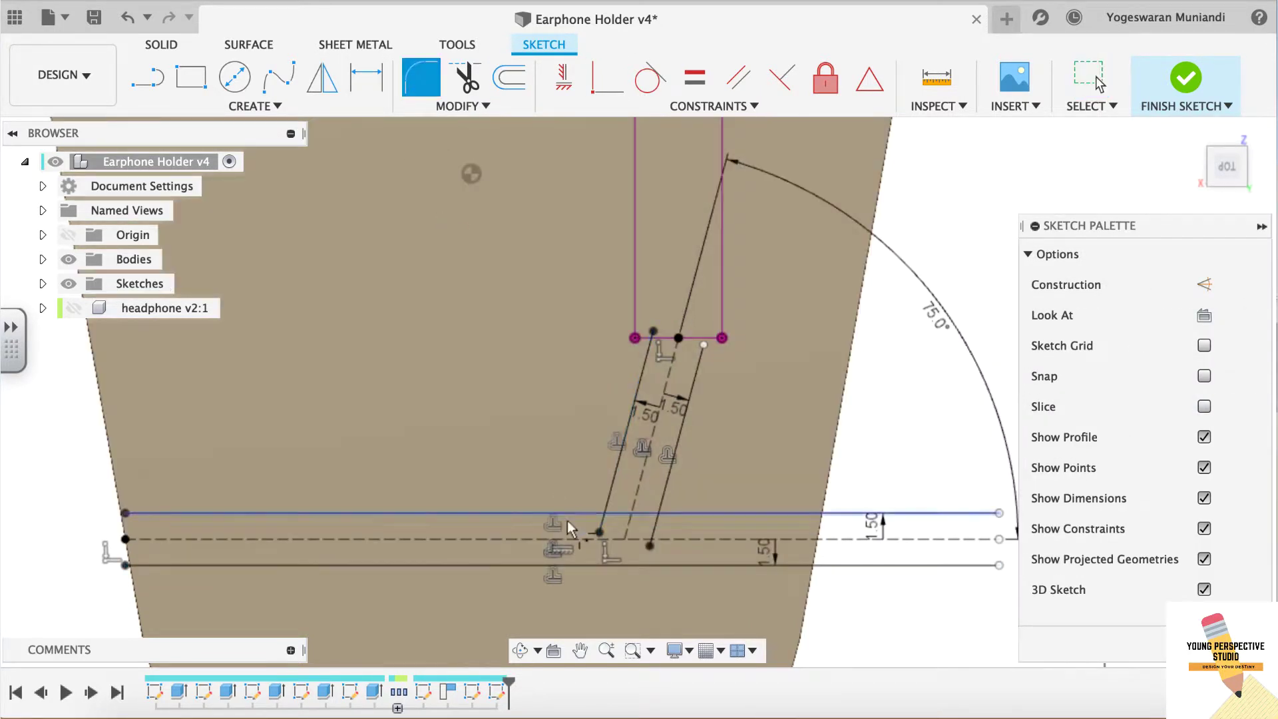
pyautogui.click(607, 495)
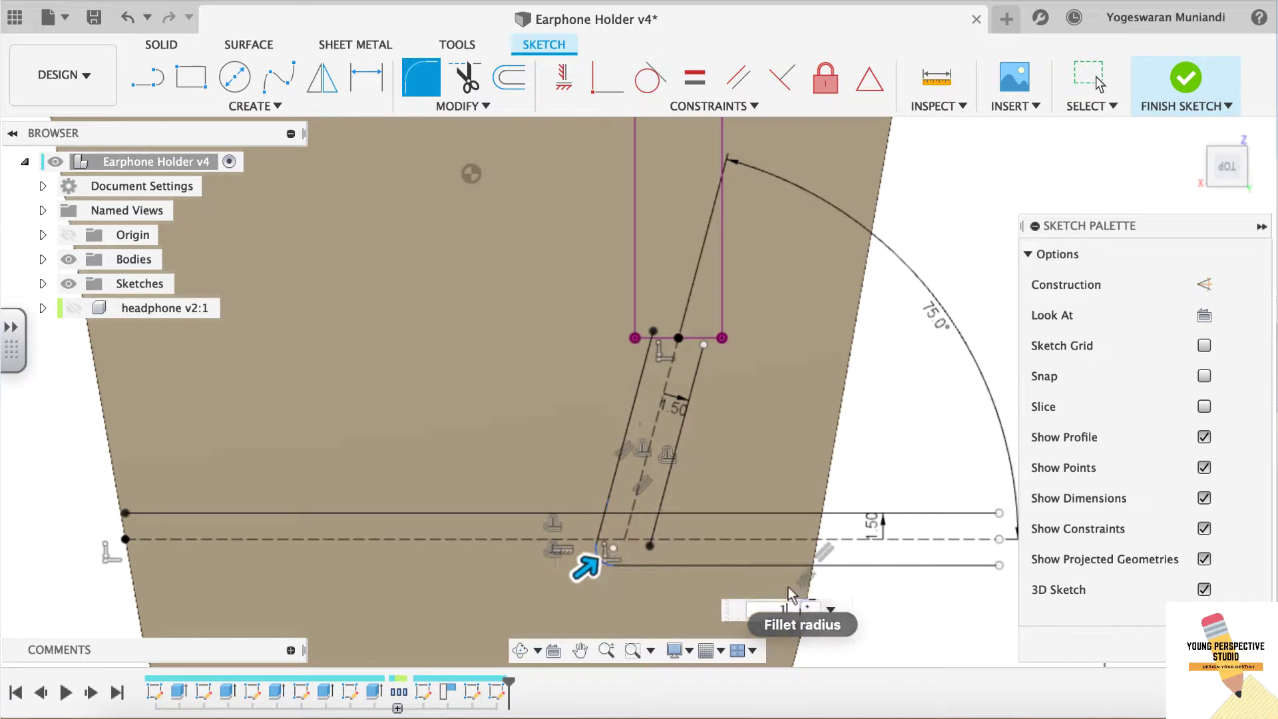
pyautogui.click(705, 513)
pyautogui.click(665, 492)
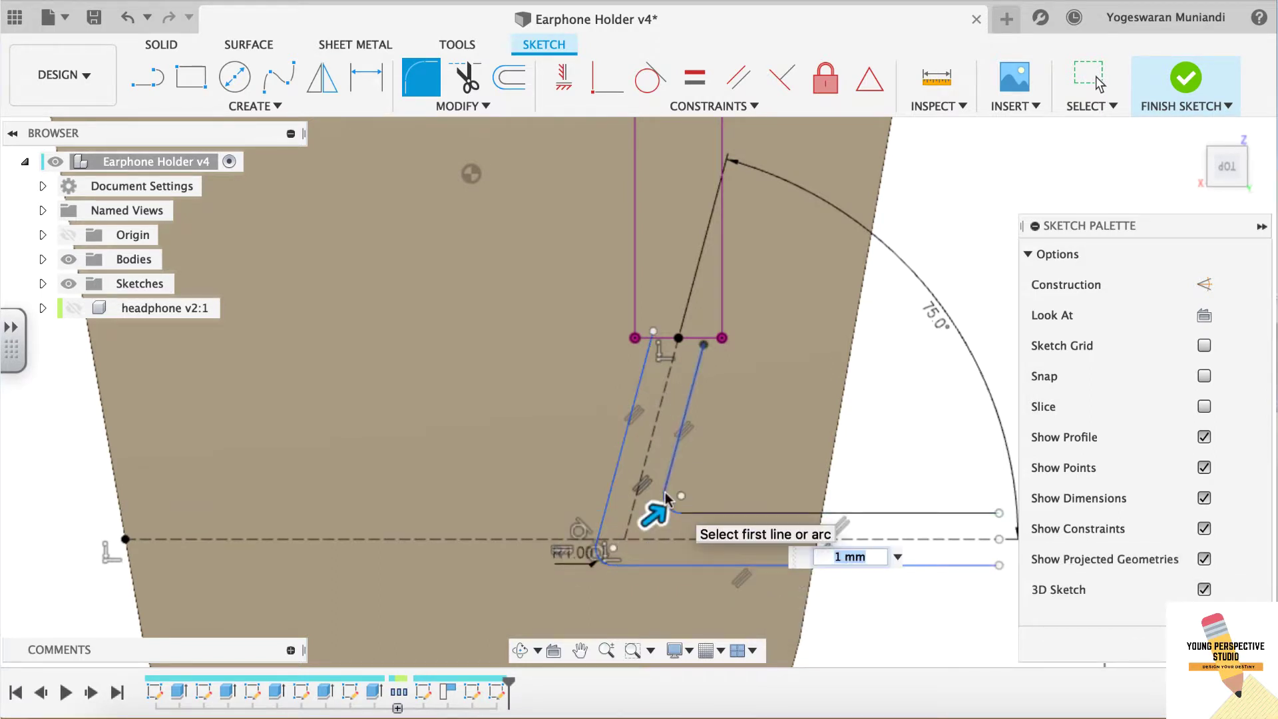
pyautogui.press('Return')
# - Extend and trim the offset lines to shape the angled channel
pyautogui.click(462, 106)
pyautogui.click(426, 163)
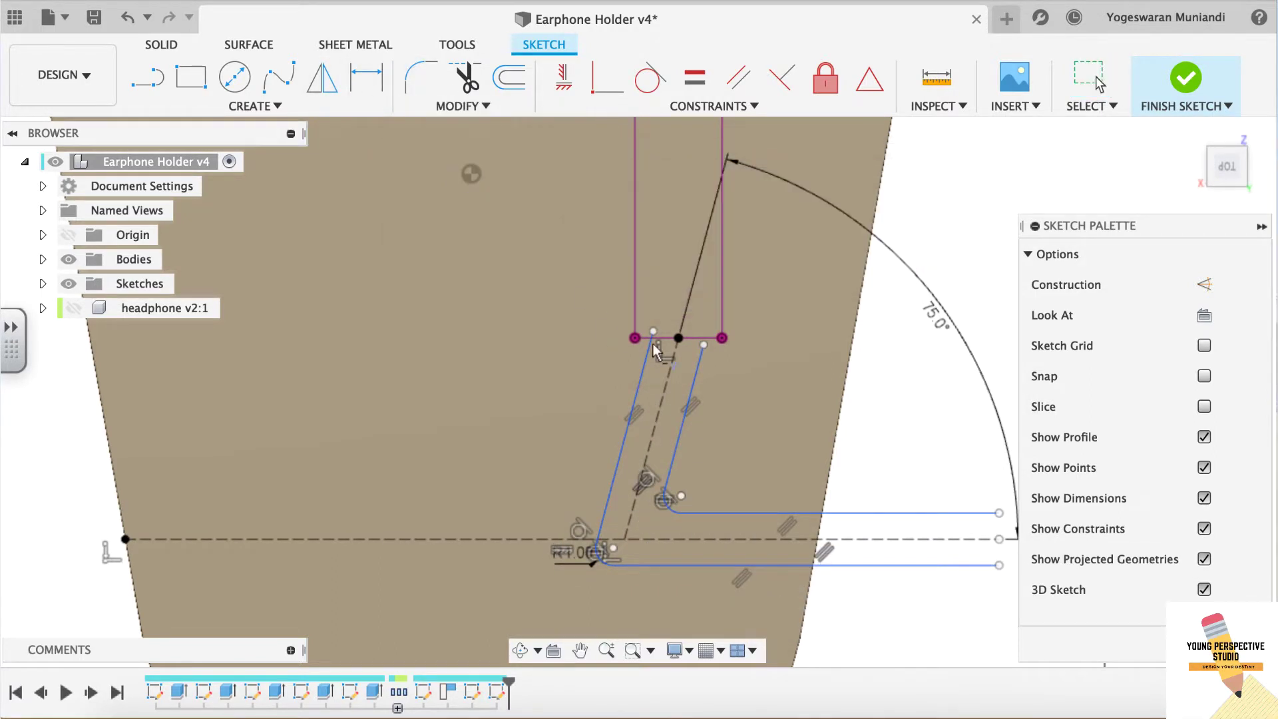
pyautogui.press('t')
pyautogui.scroll(3, 696, 357)
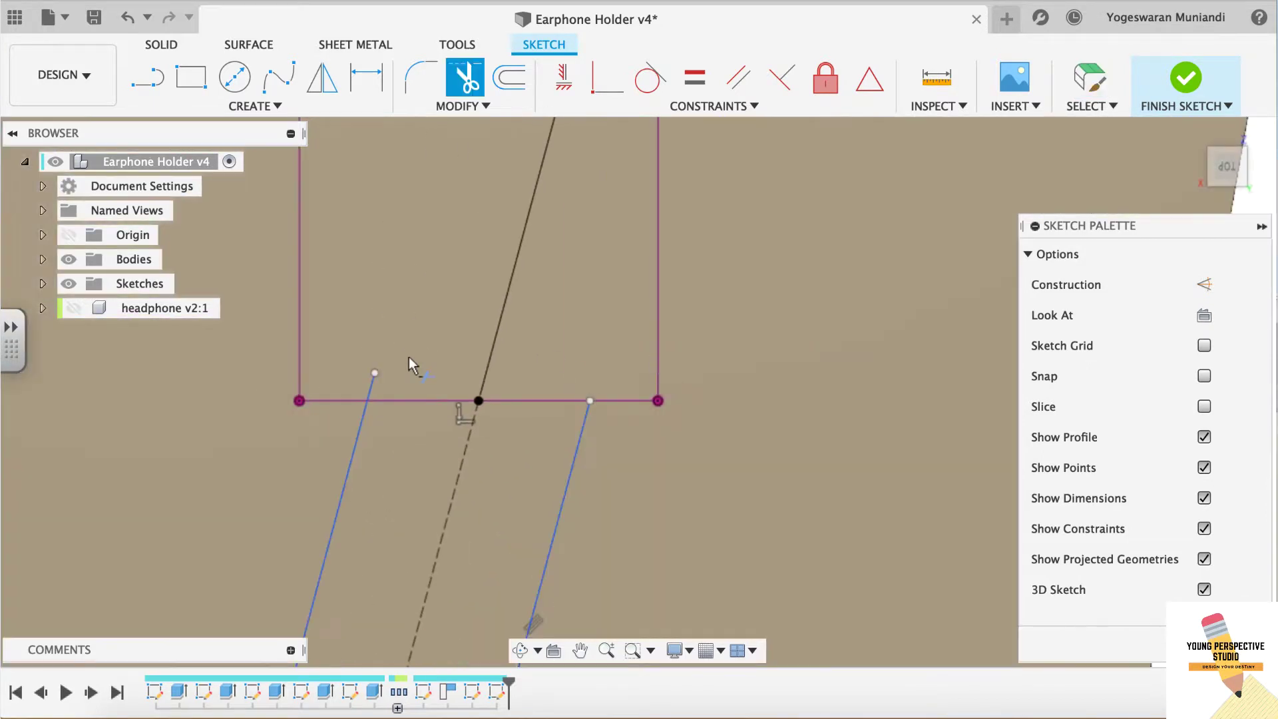
pyautogui.scroll(-3, 373, 389)
pyautogui.scroll(-3, 373, 388)
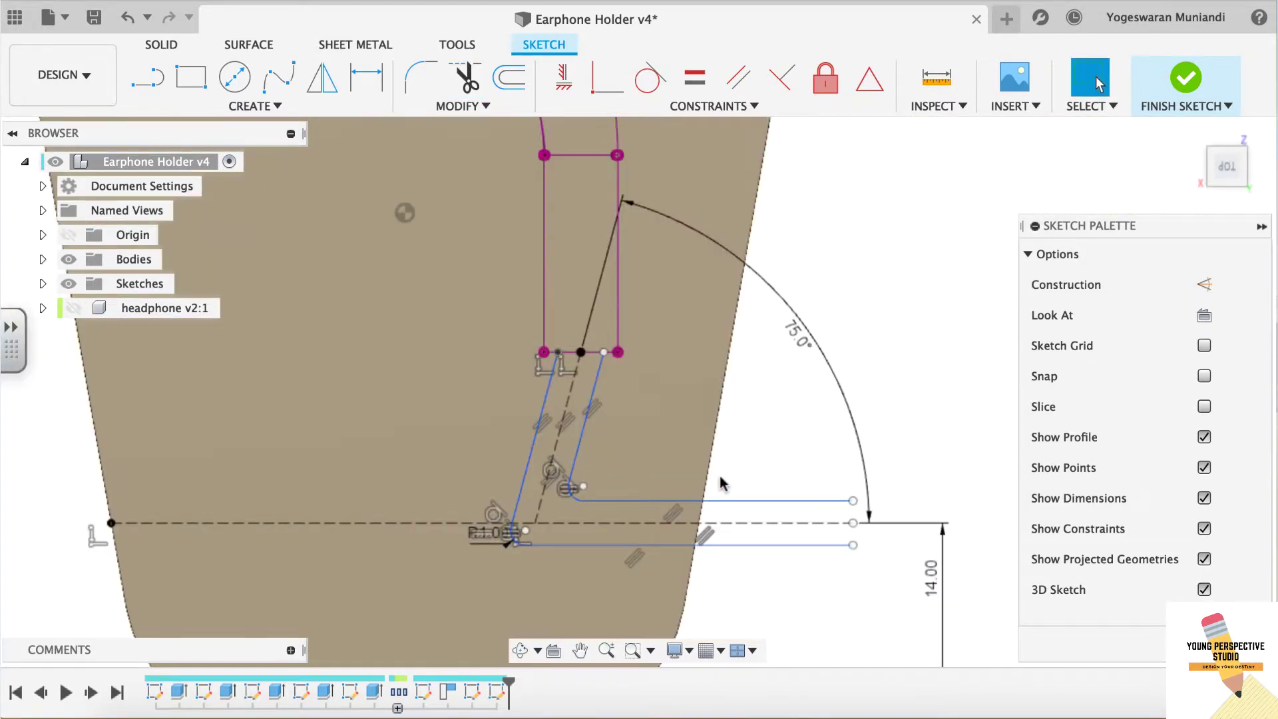
# - Project the holder's angled side edge into the sketch
pyautogui.press('p')
pyautogui.press('Return')
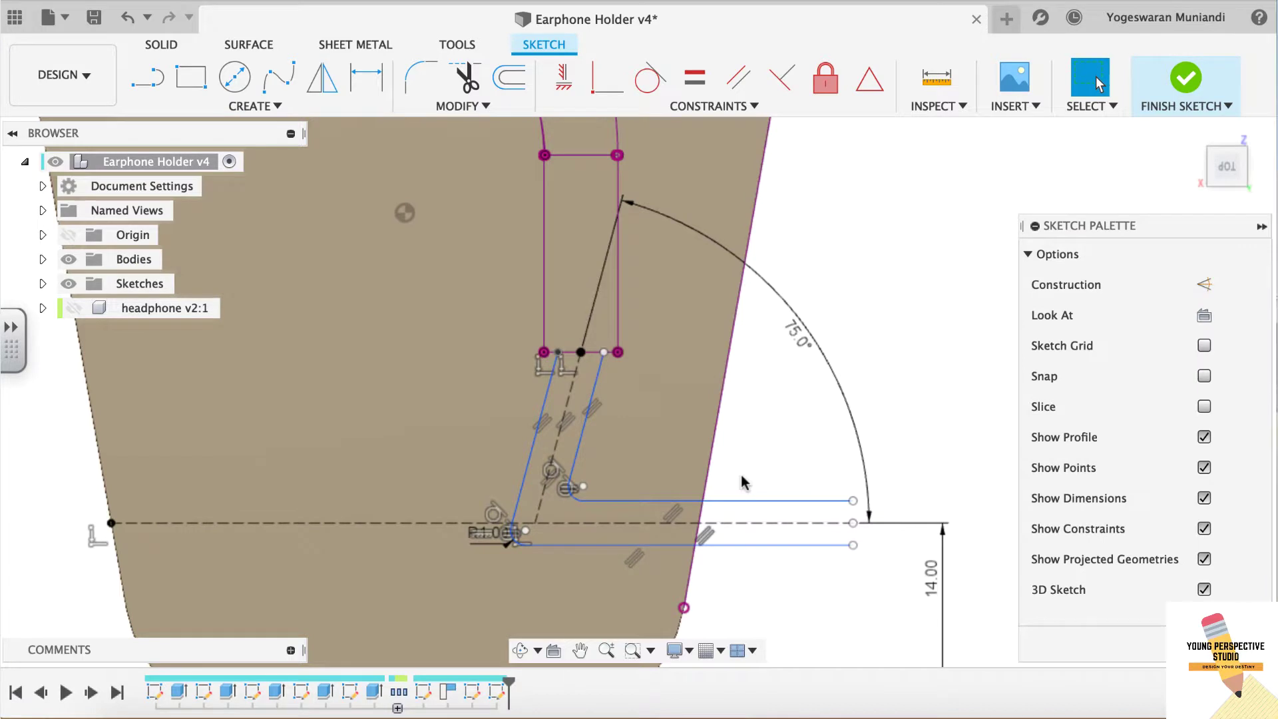
pyautogui.press('Escape')
pyautogui.scroll(-2, 657, 248)
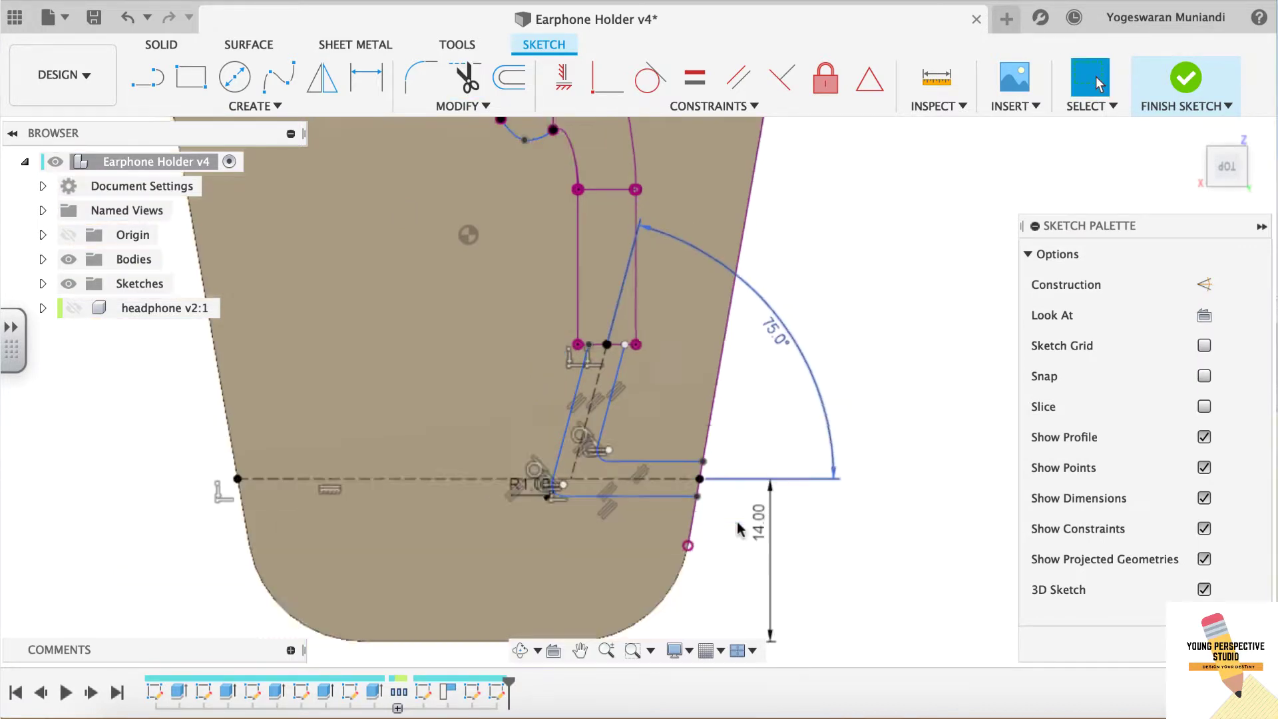
pyautogui.scroll(-2, 657, 248)
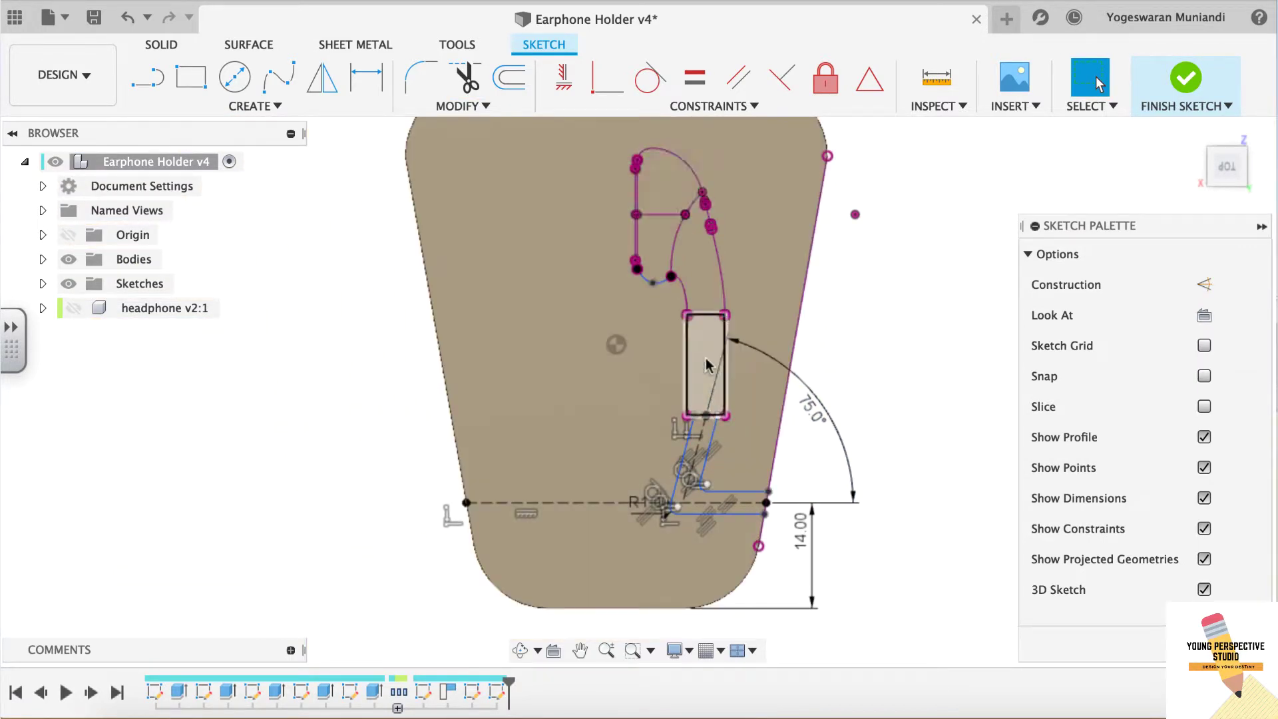
pyautogui.scroll(2, 695, 455)
pyautogui.scroll(-2, 909, 479)
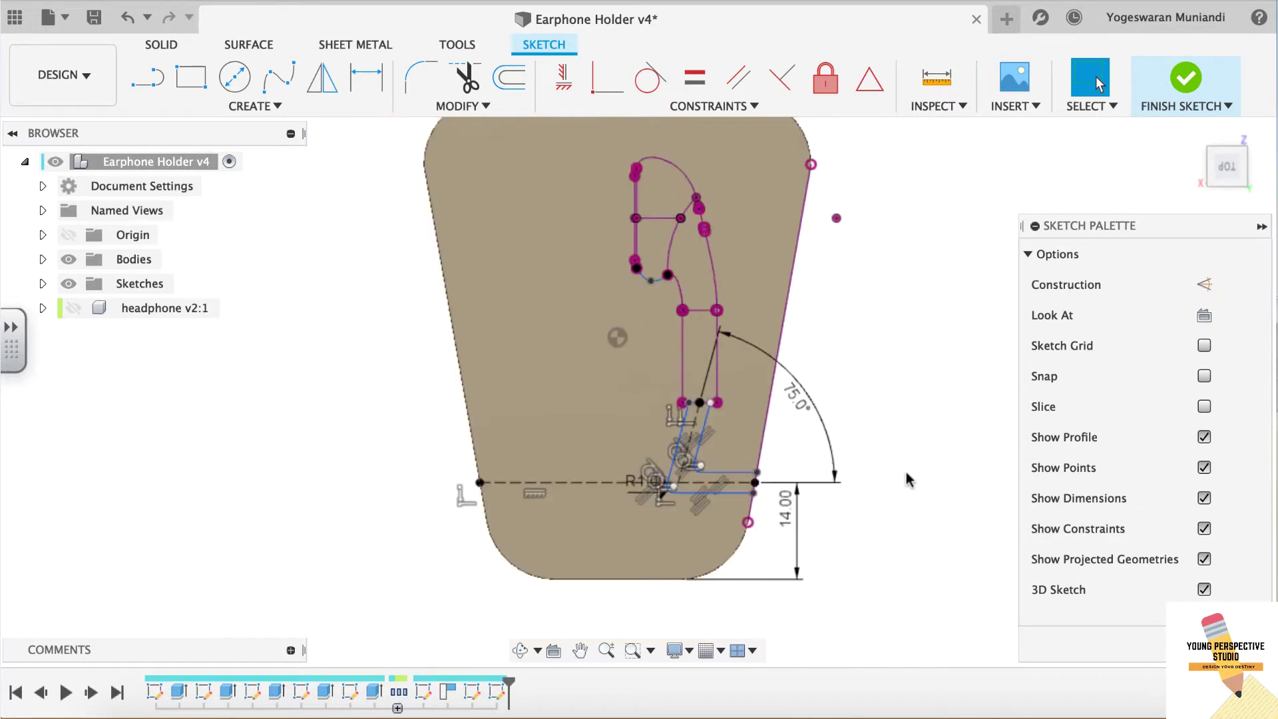
# - Orbit to the side and project the holder's outer side face and inner ring face
pyautogui.press('p')
pyautogui.keyDown('shift'); pyautogui.moveTo(637, 391); pyautogui.dragTo(672, 373, button='middle'); pyautogui.keyUp('shift')
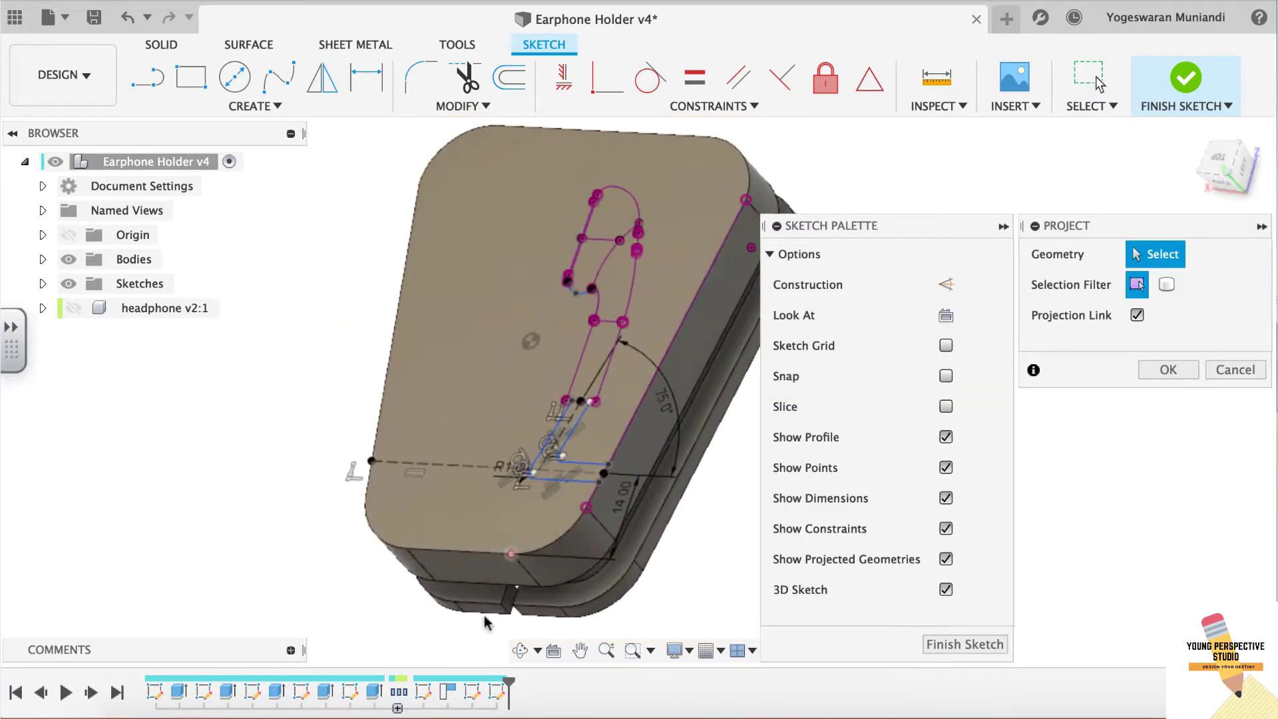
pyautogui.click(702, 404)
pyautogui.click(464, 596)
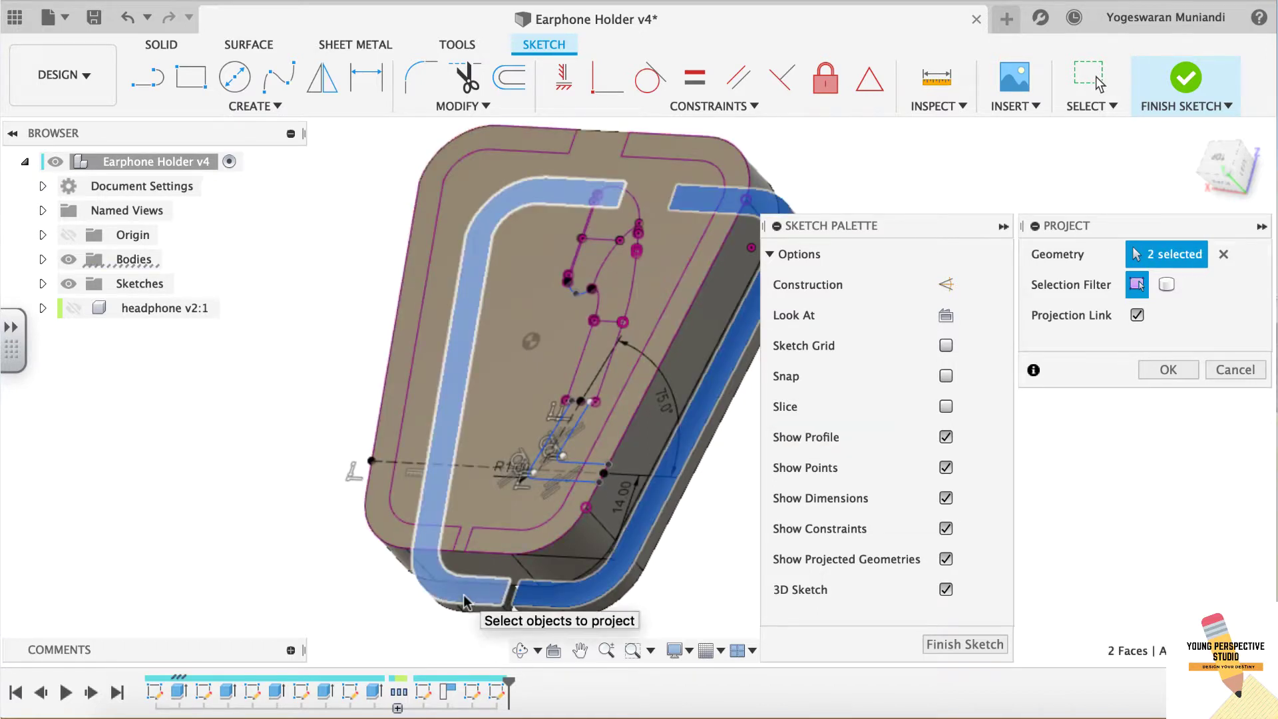
pyautogui.click(1172, 371)
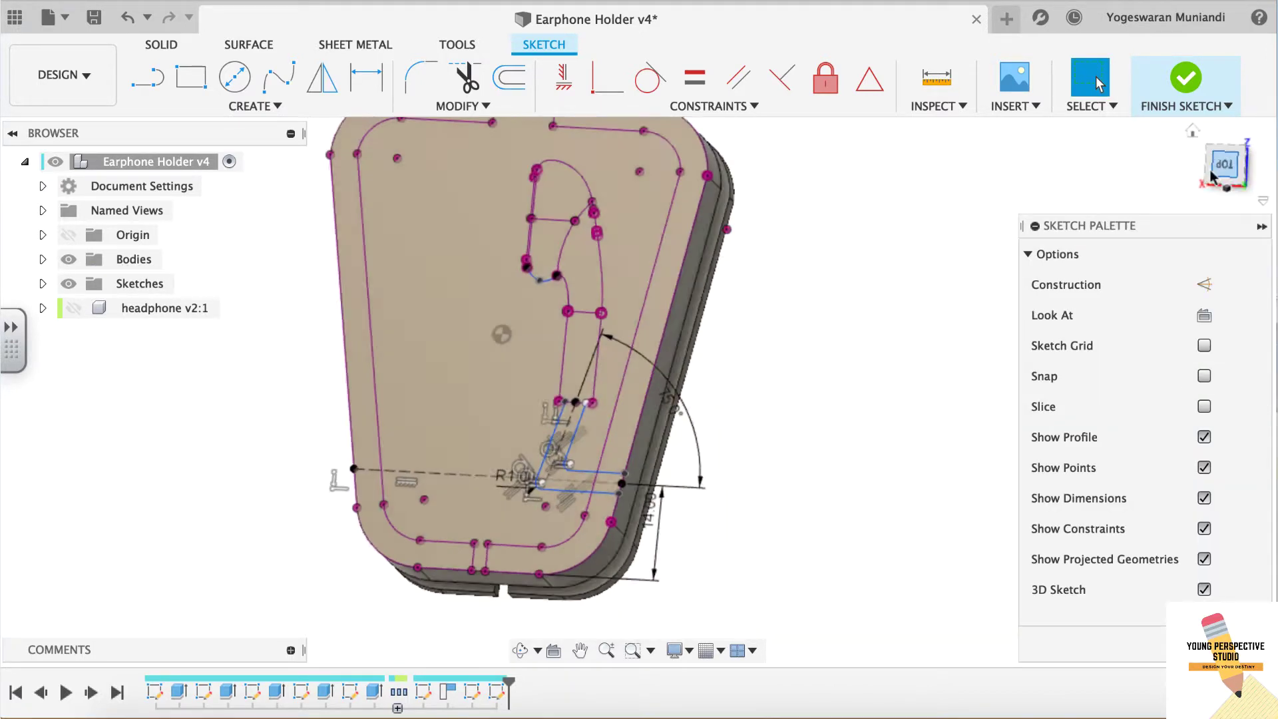
pyautogui.scroll(3, 642, 394)
pyautogui.scroll(-2, 643, 403)
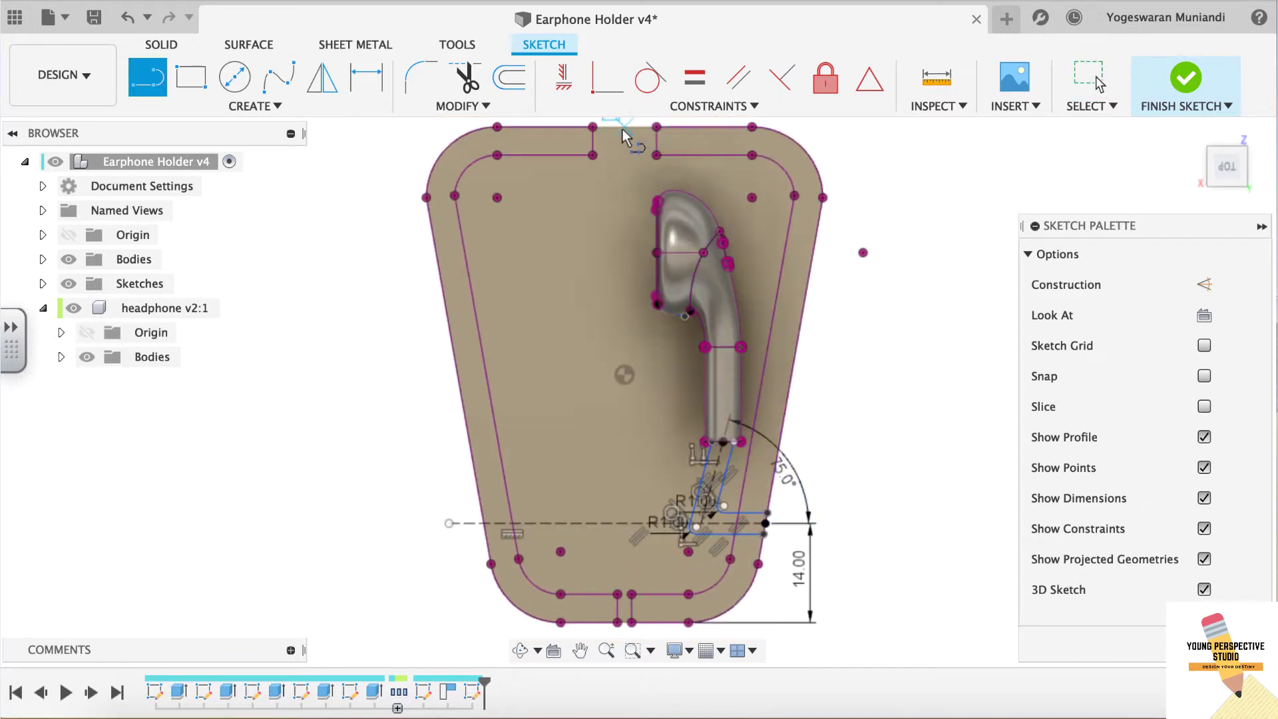
# - Draw a vertical construction centre line down the middle of the holder
pyautogui.moveTo(646, 588); pyautogui.dragTo(627, 531, button='middle')
pyautogui.click(605, 582)
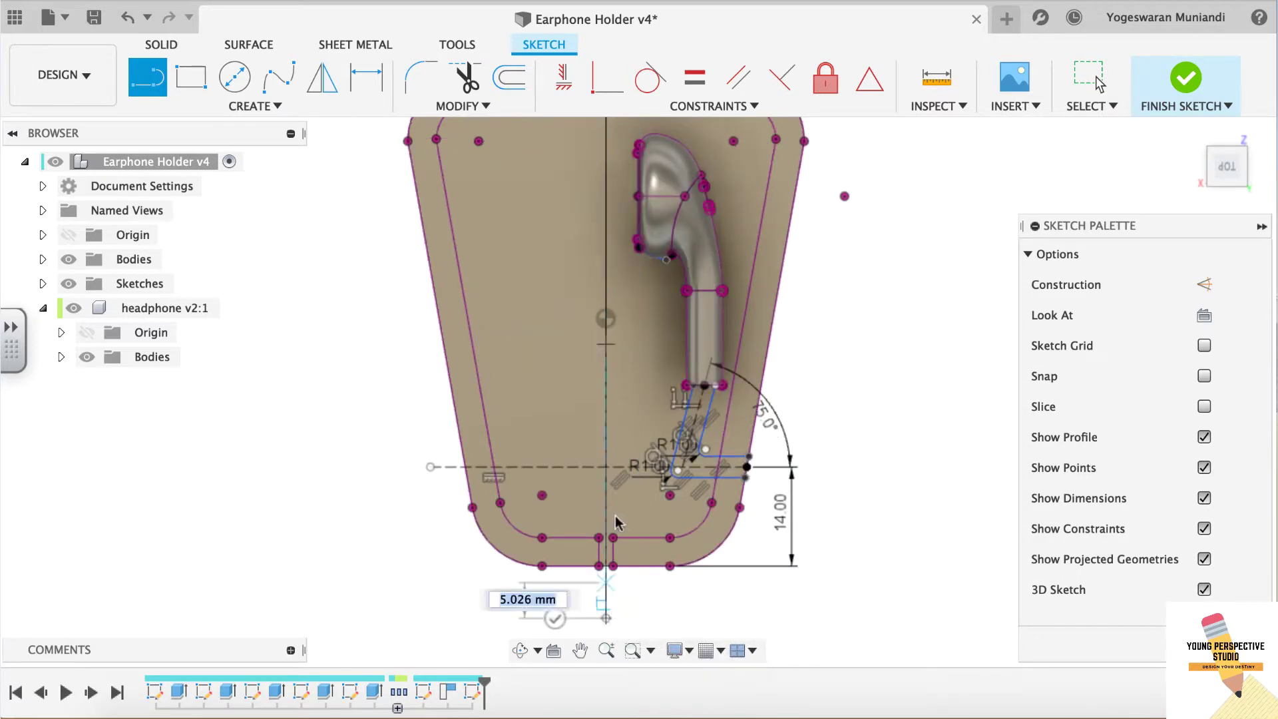
pyautogui.press('Escape')
pyautogui.click(606, 445)
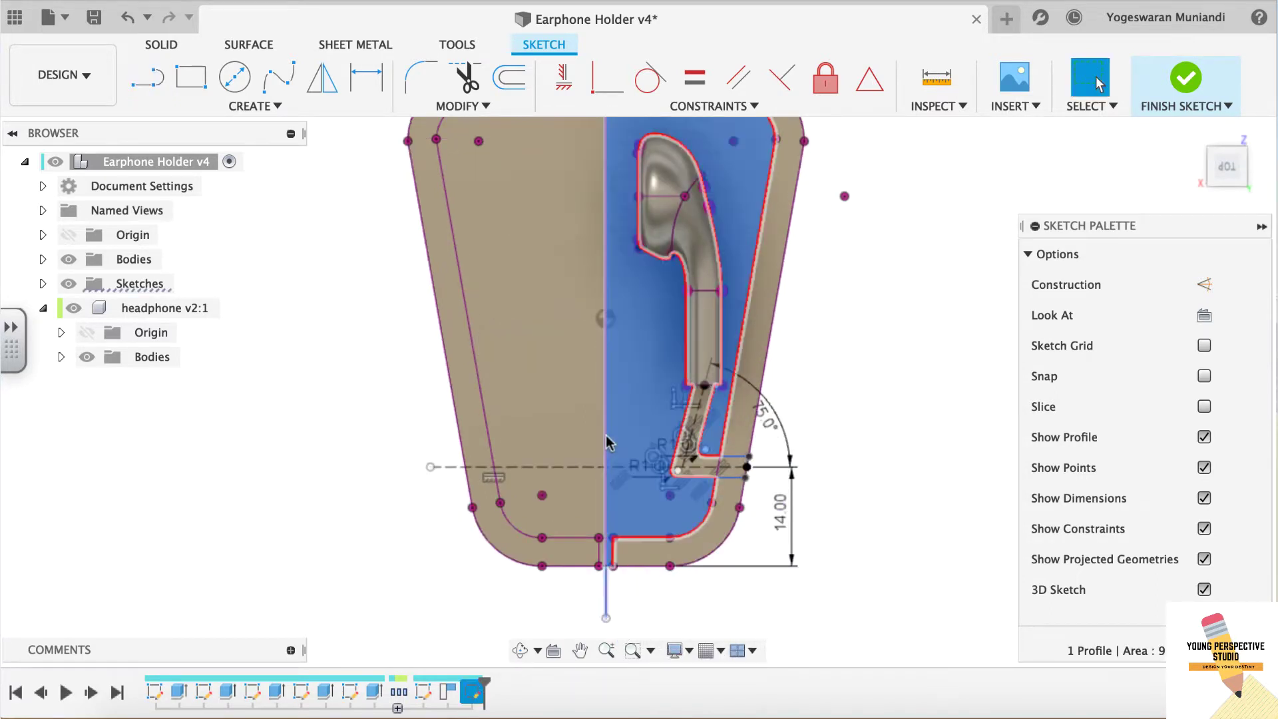
pyautogui.click(1203, 315)
# - Hide the headphone v2:1 model and inspect the spline at the earpiece bend
pyautogui.scroll(5, 798, 413)
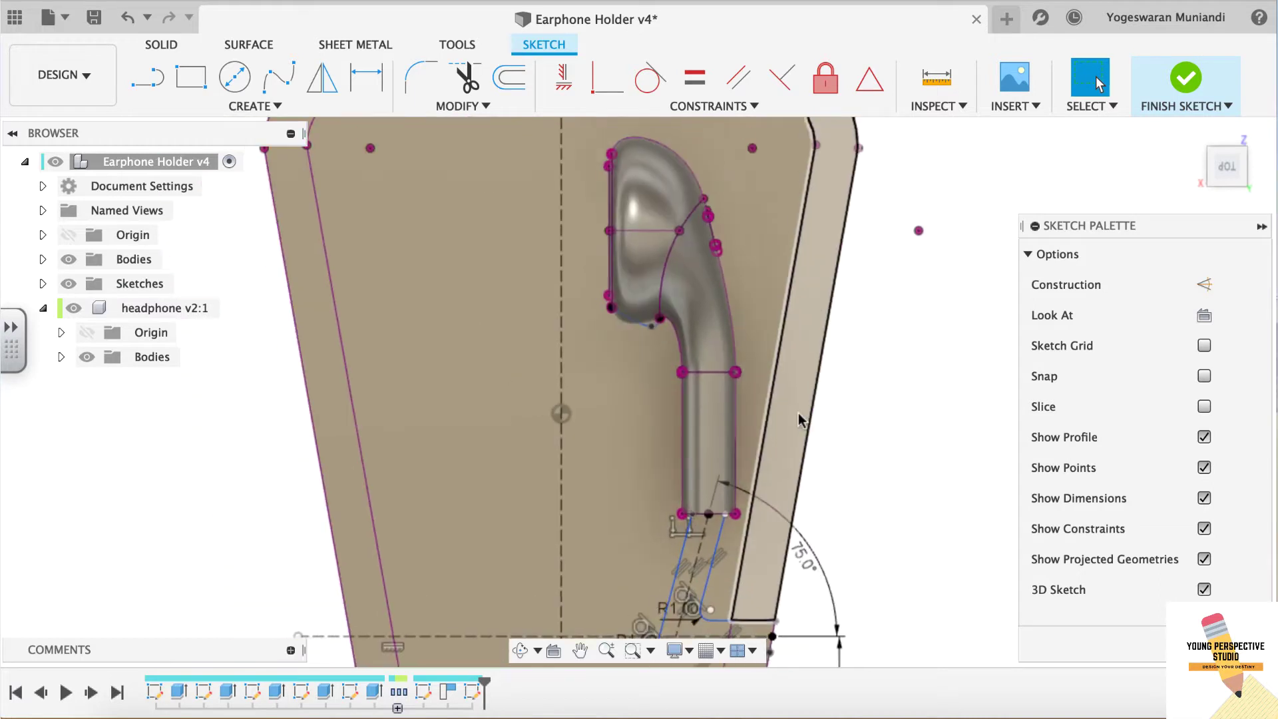
pyautogui.scroll(3, 797, 413)
pyautogui.scroll(2, 797, 413)
pyautogui.scroll(-5, 804, 414)
pyautogui.click(73, 307)
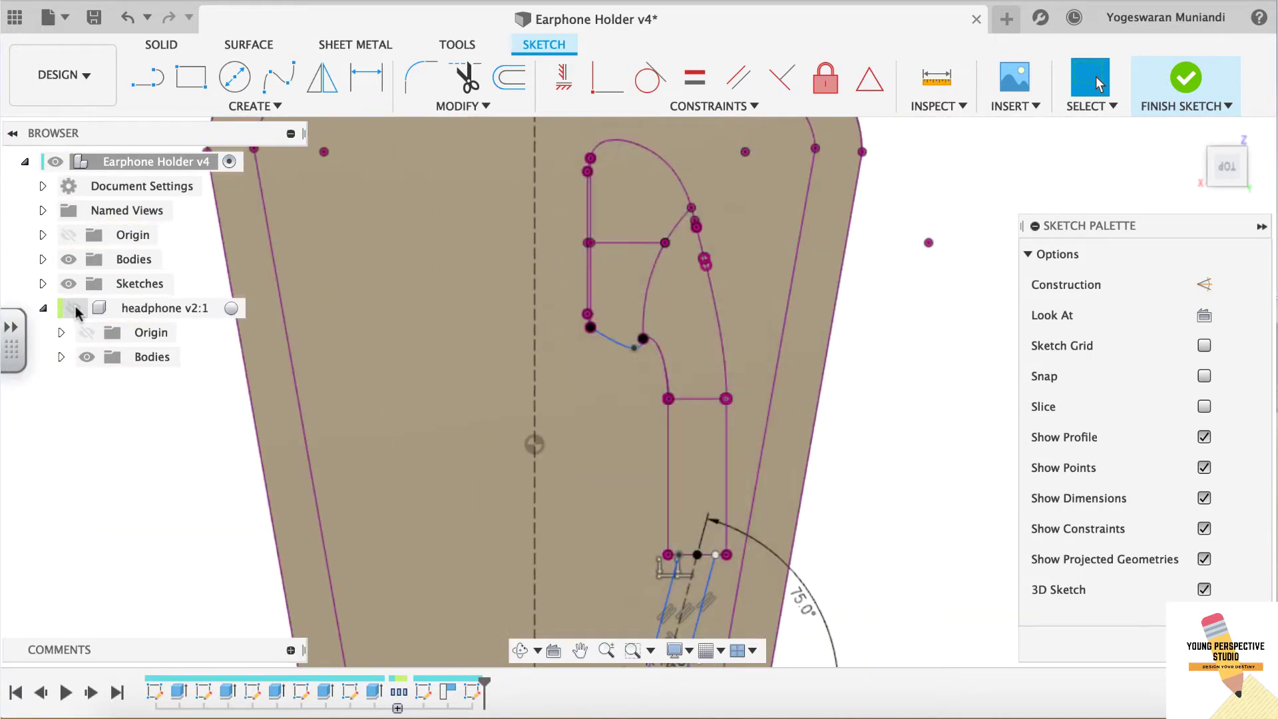
pyautogui.scroll(-2, 927, 354)
pyautogui.scroll(5, 646, 346)
pyautogui.scroll(3, 599, 326)
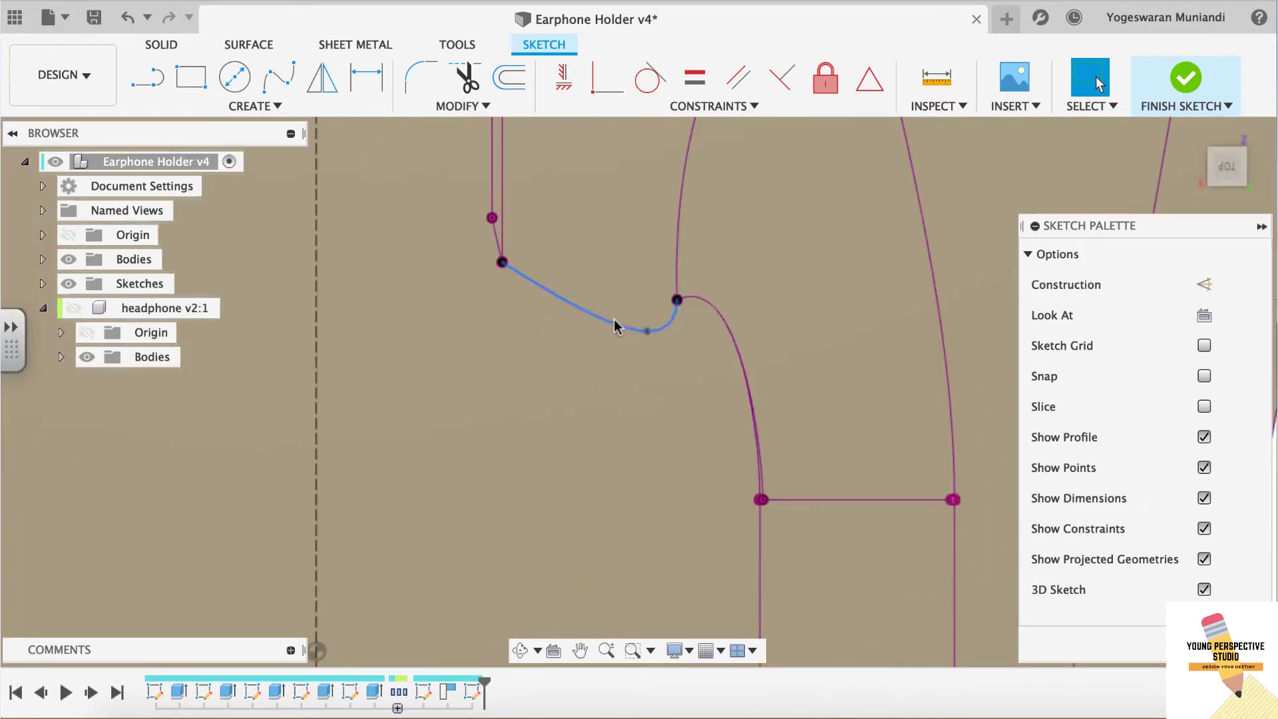
pyautogui.click(594, 323)
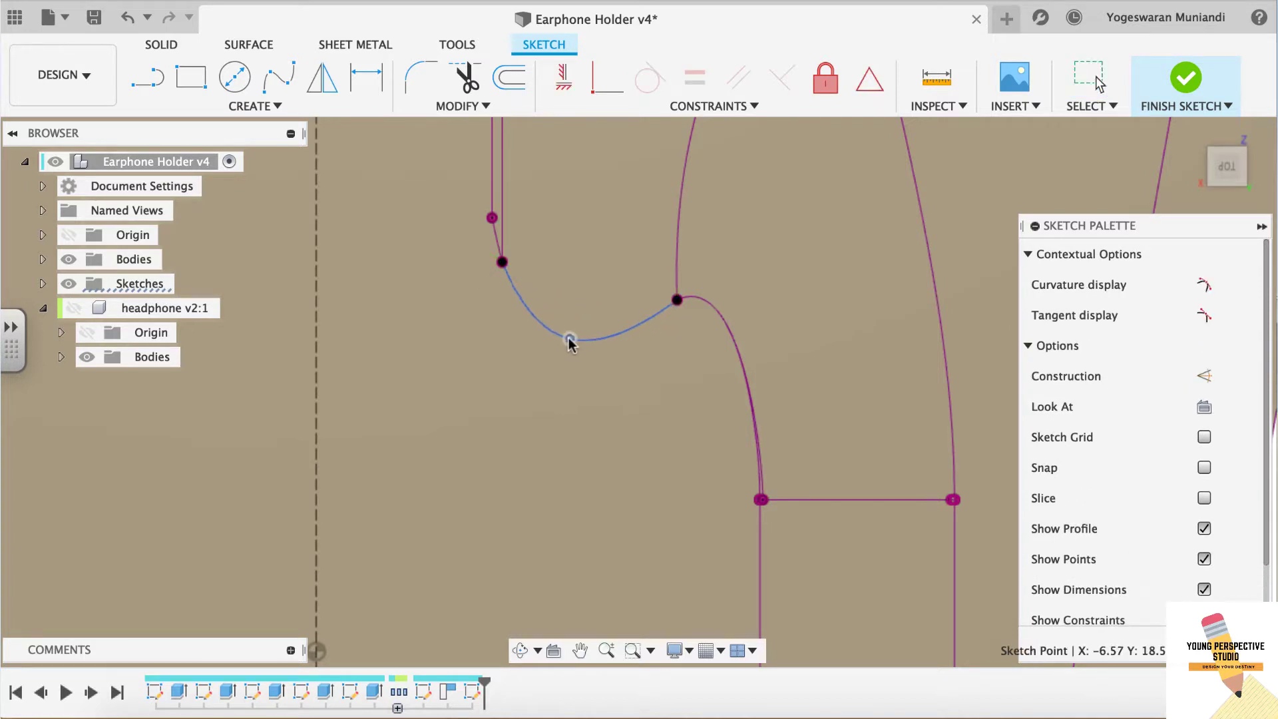
pyautogui.press('Escape')
pyautogui.scroll(-5, 921, 454)
pyautogui.scroll(2, 617, 313)
pyautogui.scroll(-4, 924, 366)
pyautogui.scroll(2, 925, 372)
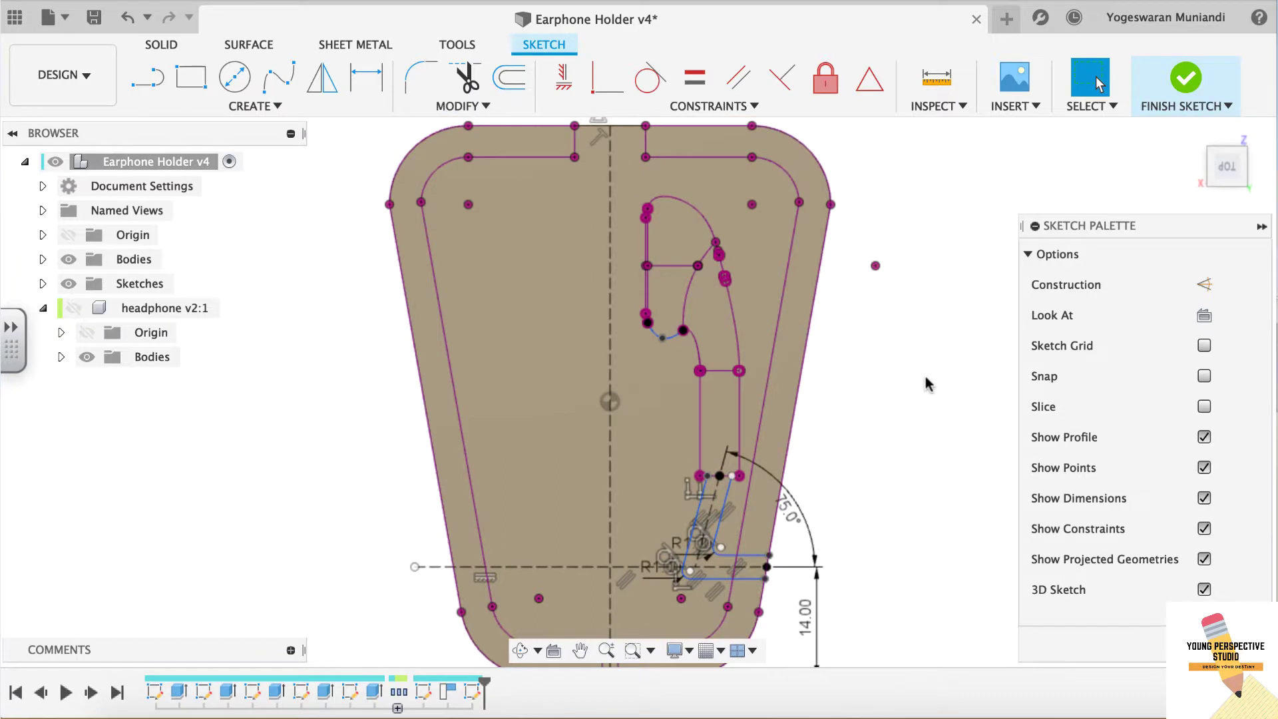
# - Offset the centre line 3.1 mm and 1.5 mm to each side
pyautogui.click(603, 333)
pyautogui.write('o')
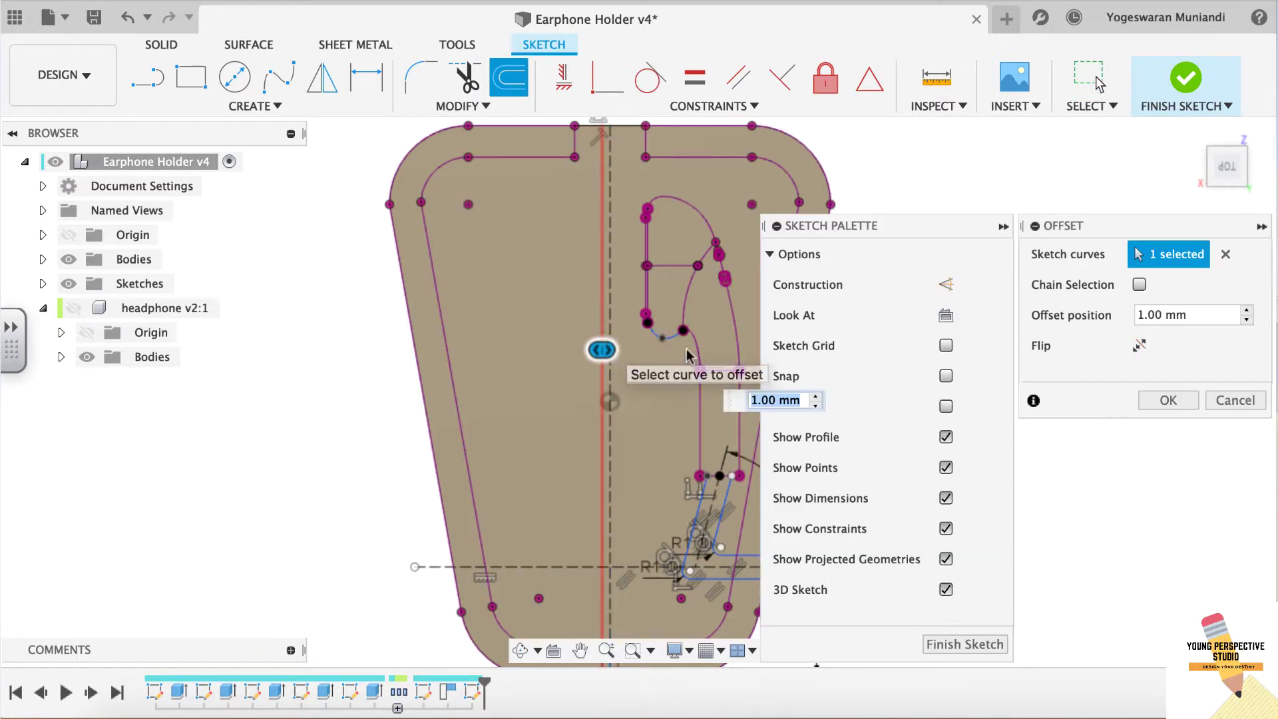
pyautogui.write('.1')
pyautogui.click(1168, 400)
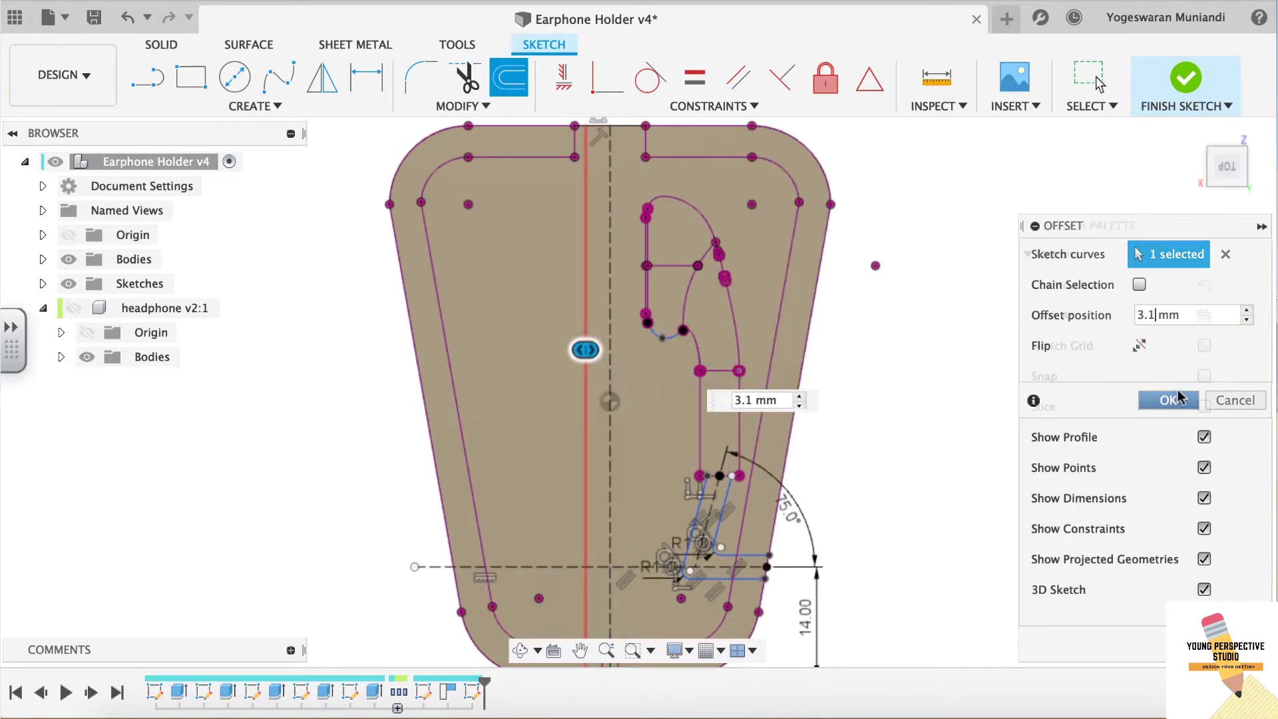
pyautogui.click(611, 316)
pyautogui.press('o')
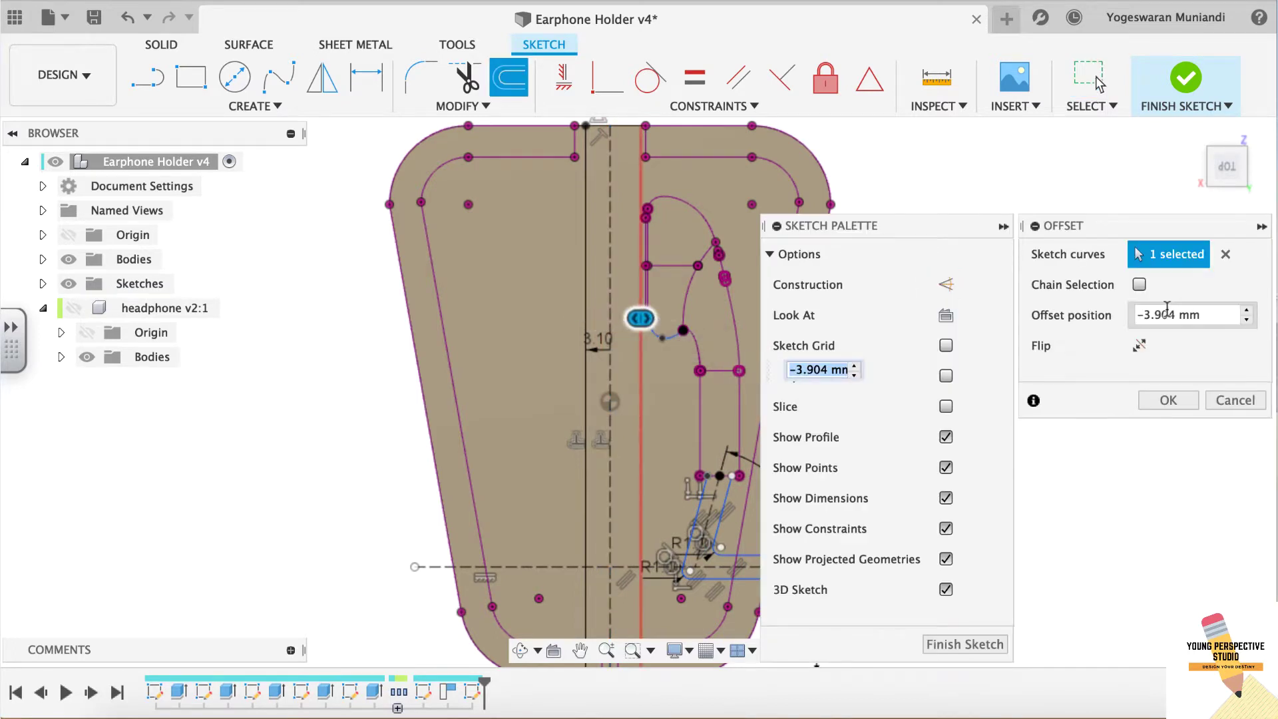
pyautogui.click(1173, 401)
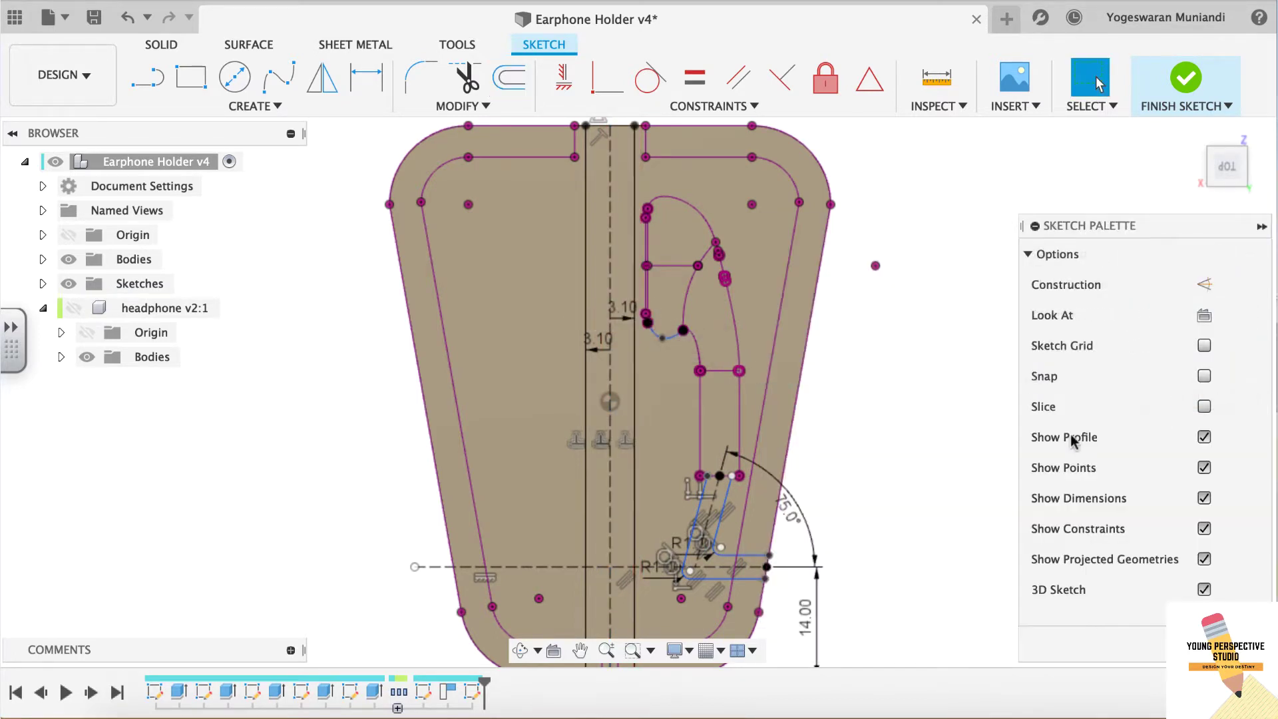
pyautogui.click(611, 282)
pyautogui.press('o')
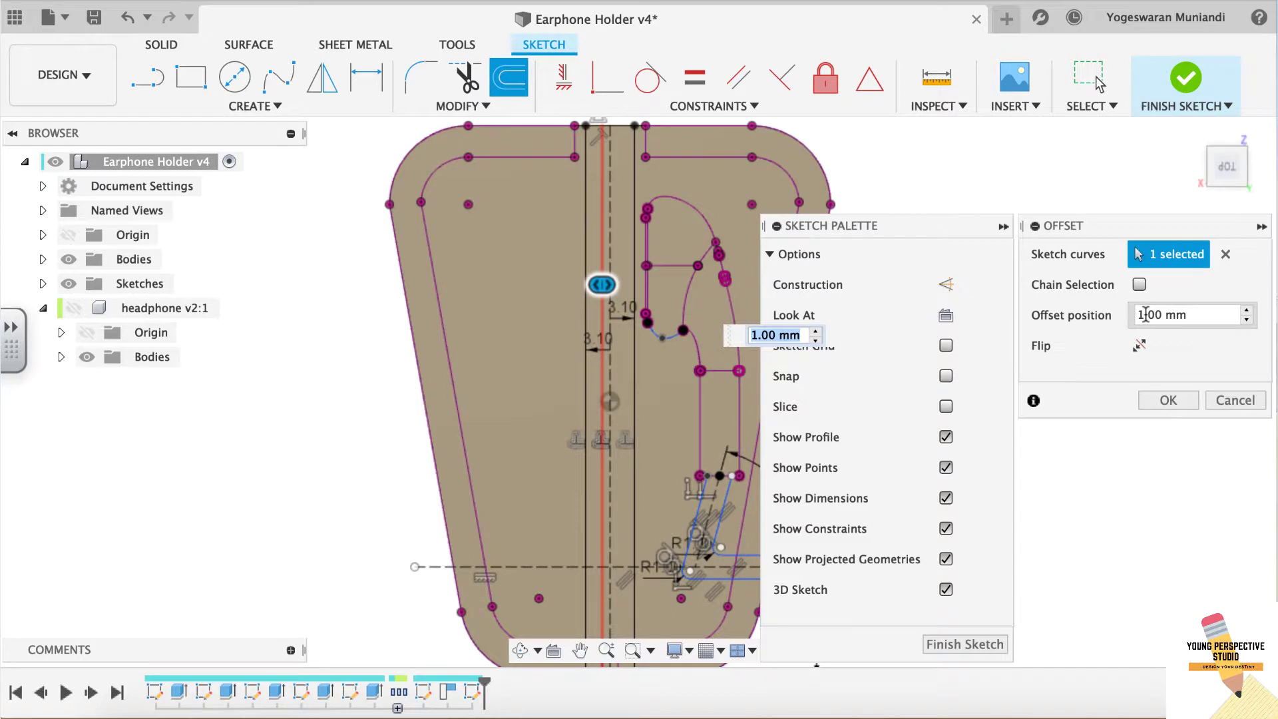
pyautogui.click(1168, 400)
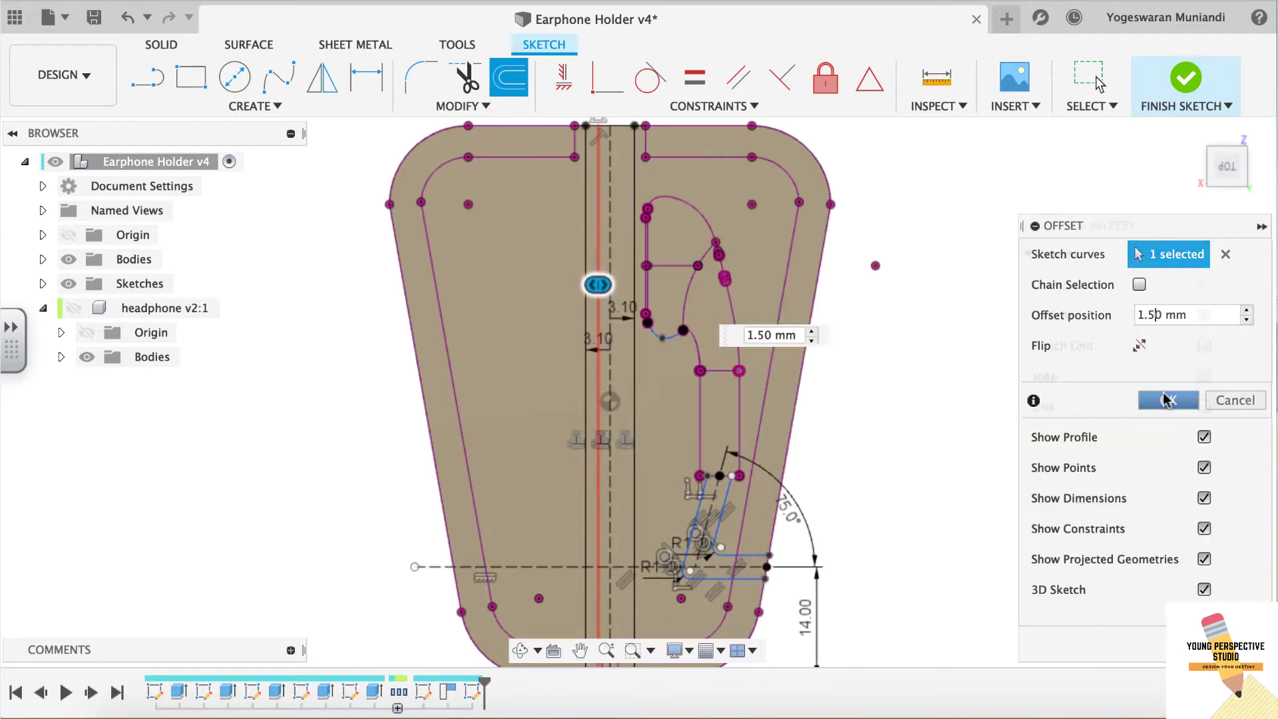
pyautogui.click(612, 245)
pyautogui.press('o')
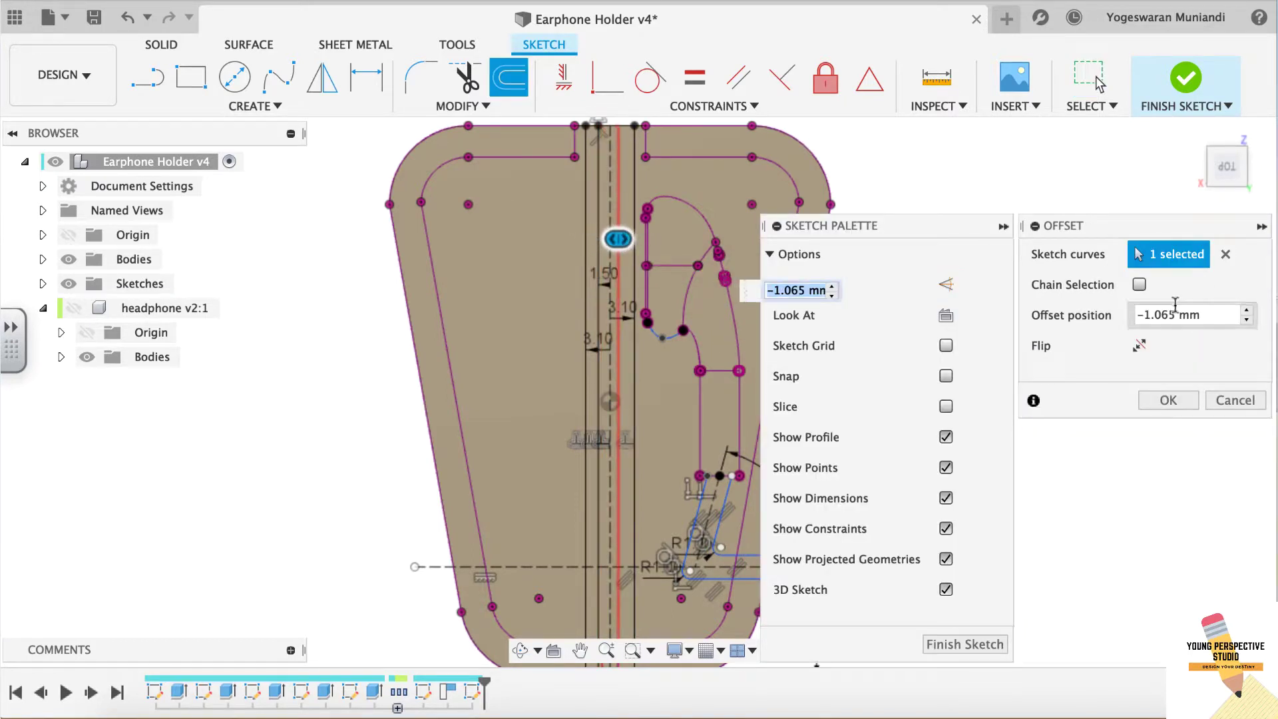
pyautogui.click(1168, 400)
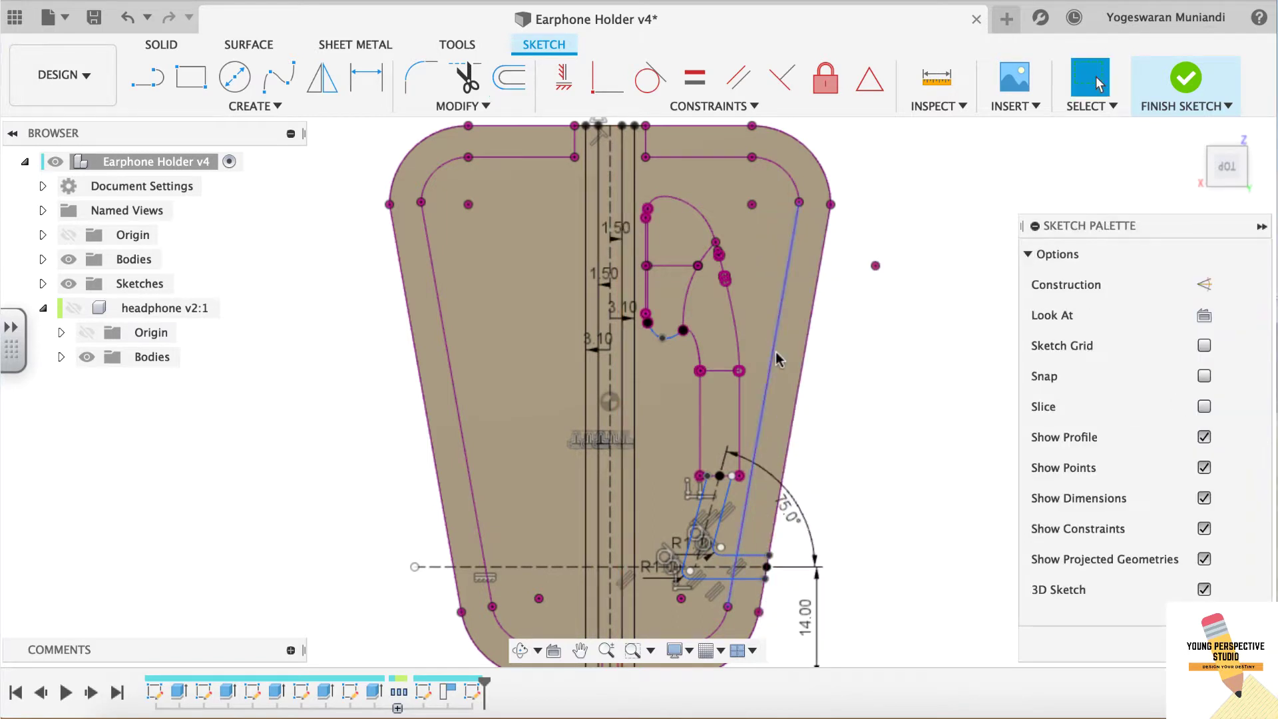
# - Draw a horizontal line at the centre line and offset a copy 23 mm upward
pyautogui.scroll(3, 696, 416)
pyautogui.scroll(2, 696, 416)
pyautogui.press('l')
pyautogui.click(552, 391)
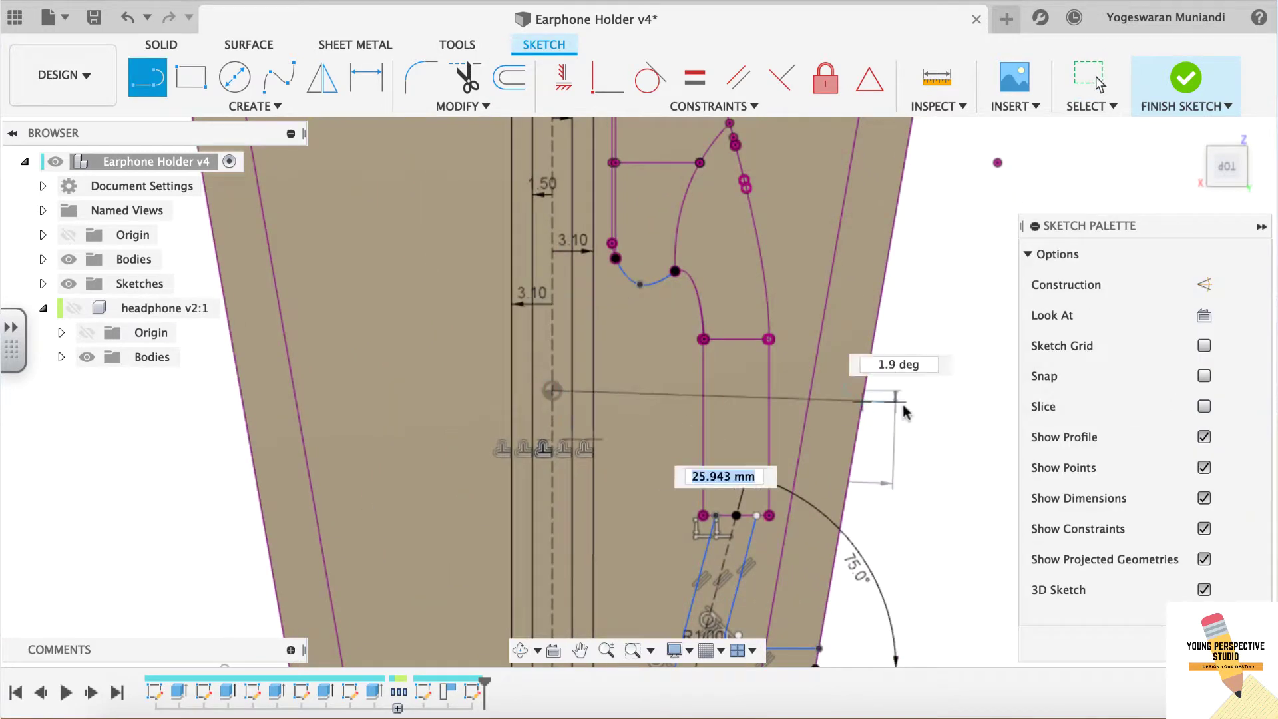
pyautogui.scroll(-3, 924, 393)
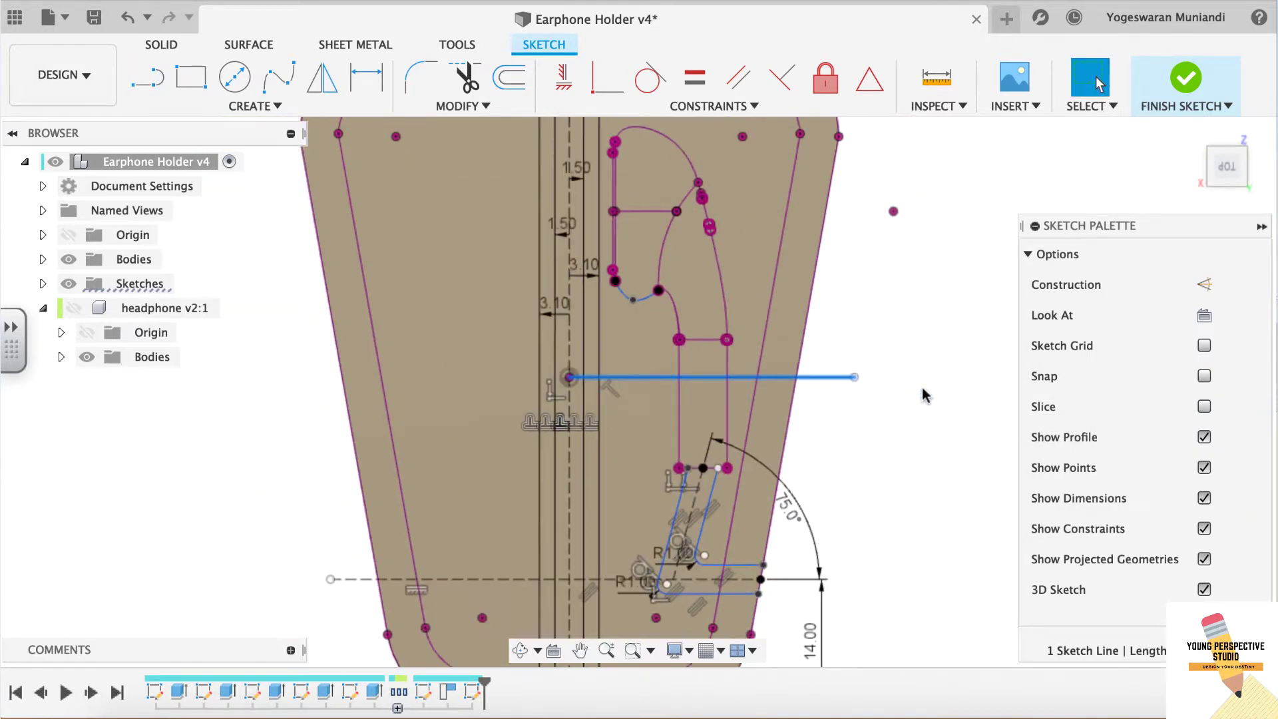
pyautogui.press('o')
pyautogui.click(598, 375)
pyautogui.scroll(-2, 598, 407)
pyautogui.moveTo(698, 403); pyautogui.dragTo(692, 248)
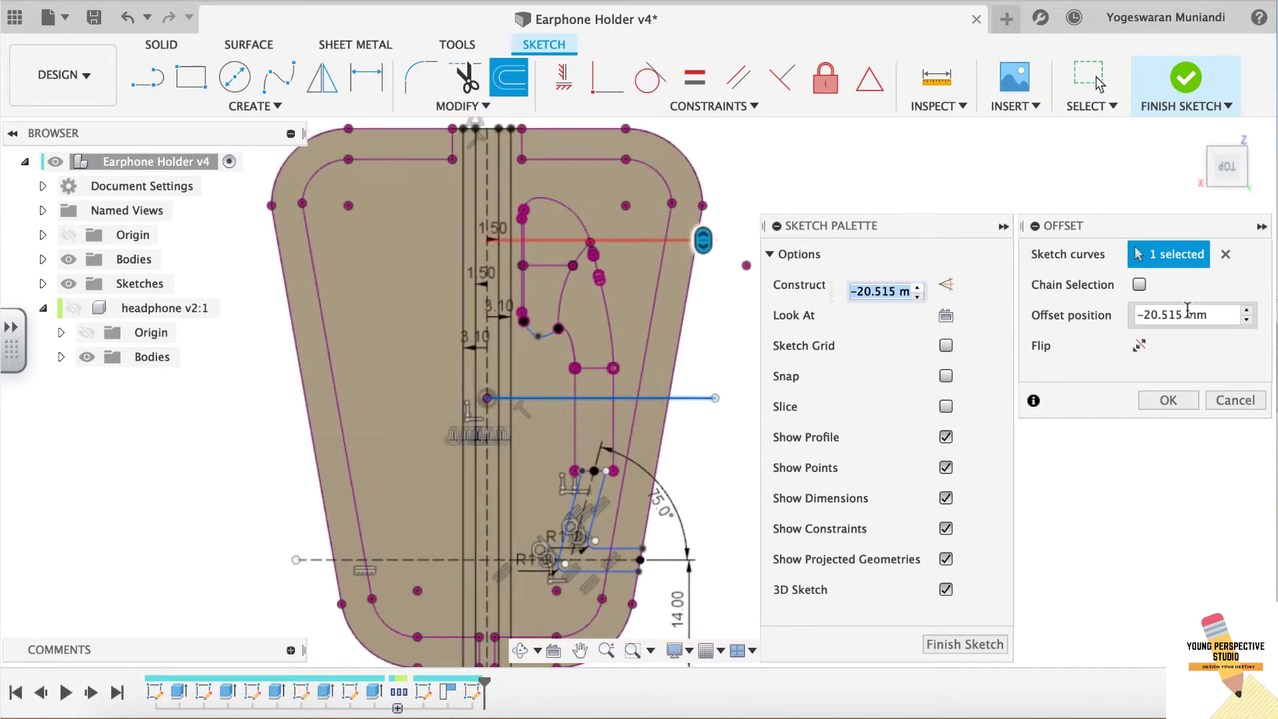
pyautogui.click(1158, 400)
# - Trim away a piece of the horizontal line with Modify > Trim
pyautogui.scroll(2, 488, 181)
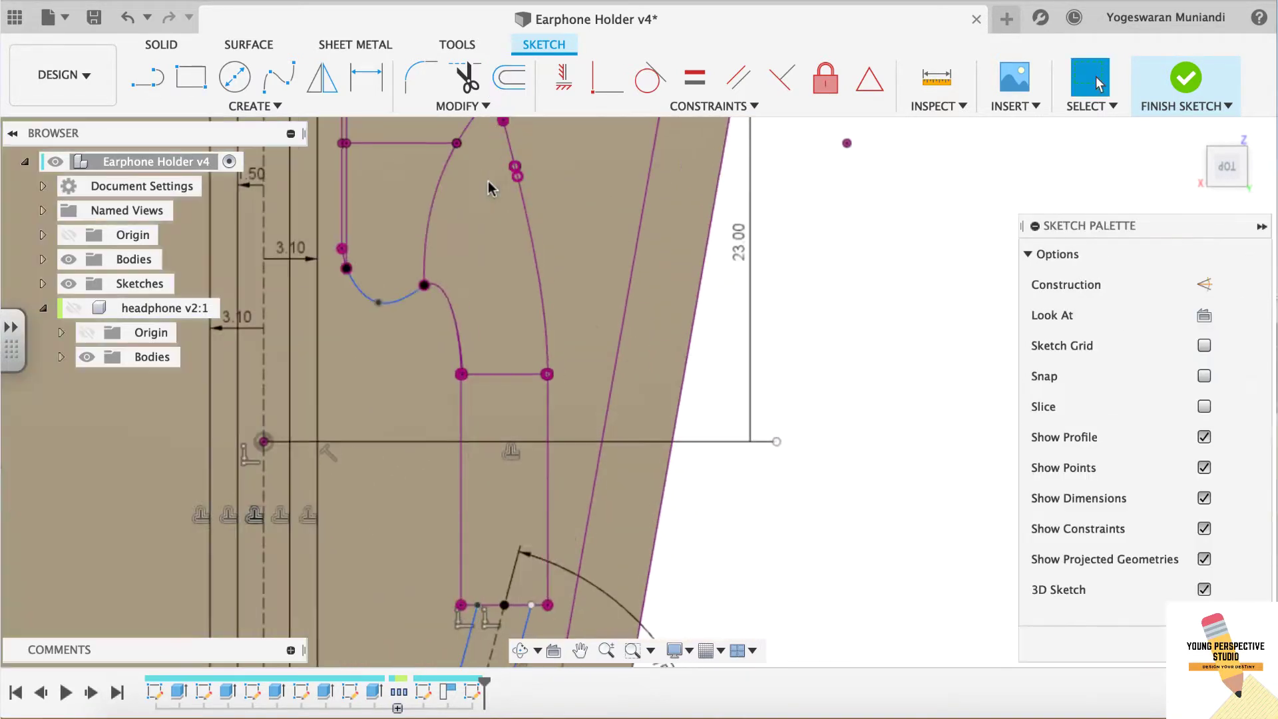
pyautogui.scroll(2, 488, 181)
pyautogui.scroll(2, 488, 181)
pyautogui.scroll(2, 476, 157)
pyautogui.click(462, 106)
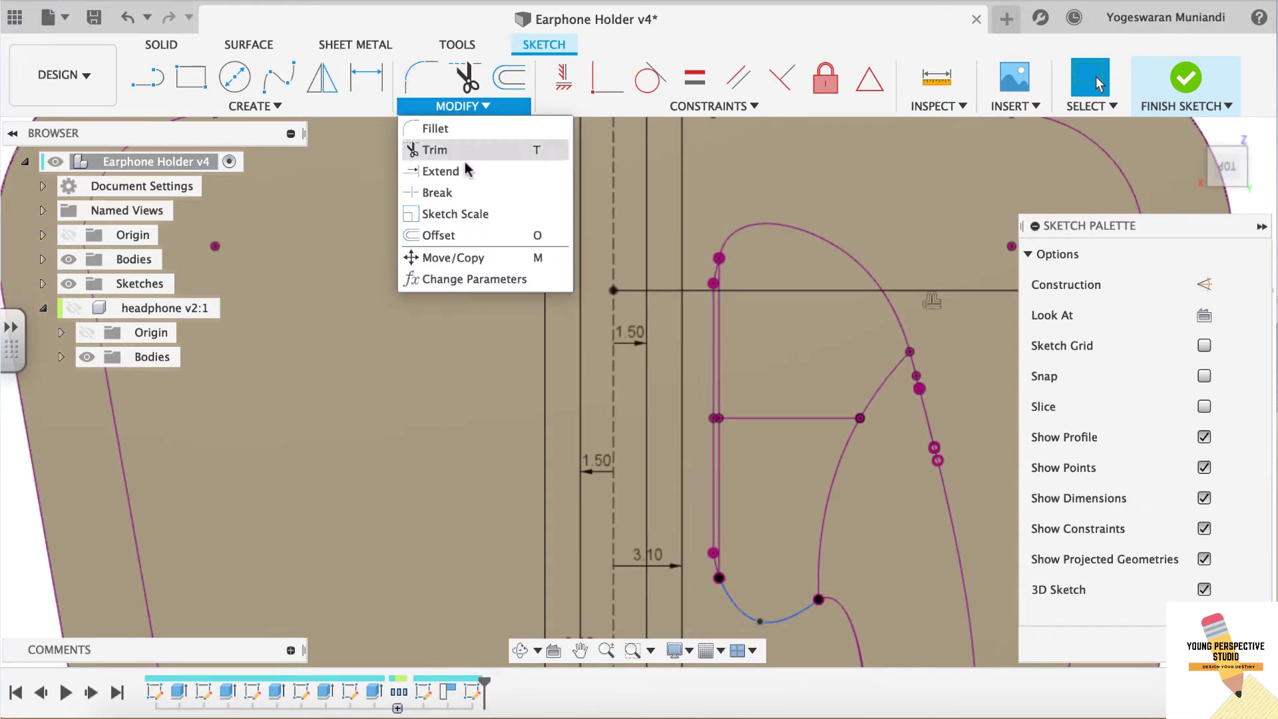
pyautogui.click(443, 66)
pyautogui.click(608, 291)
# - Extend the horizontal line to the vertical line and trim excess slot line pieces
pyautogui.click(602, 293)
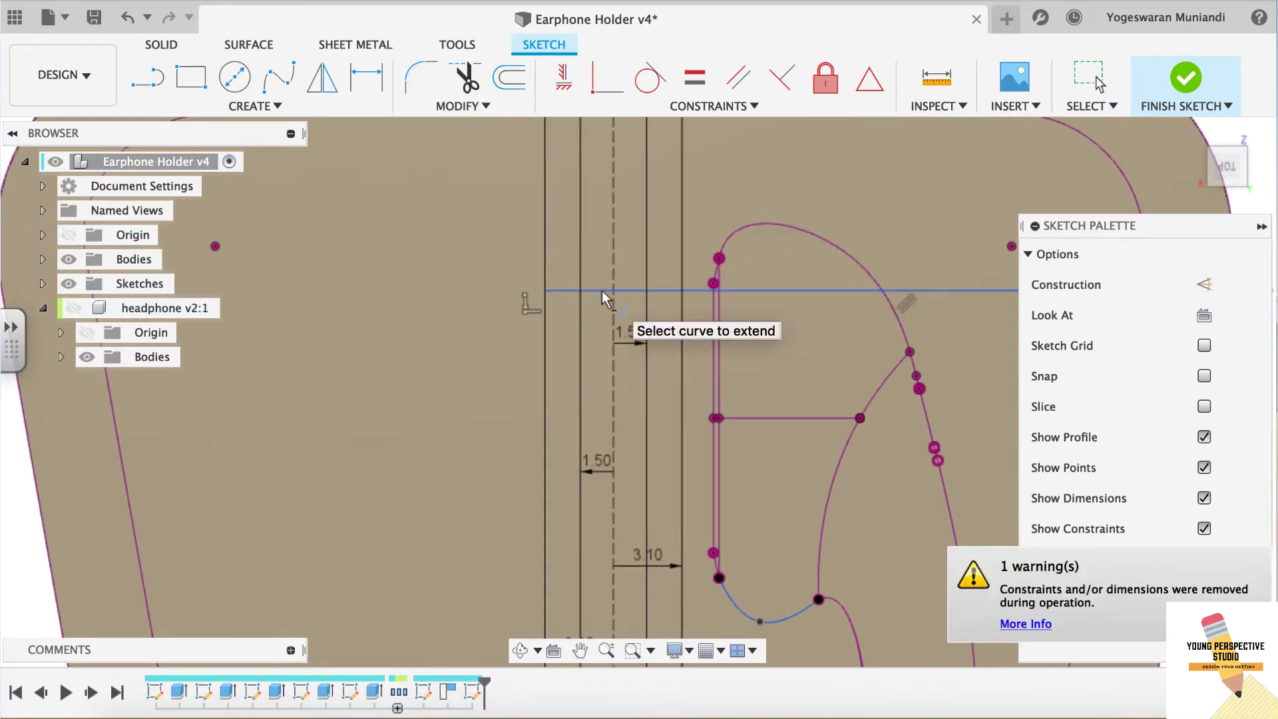
pyautogui.press('Escape')
pyautogui.scroll(3, 602, 293)
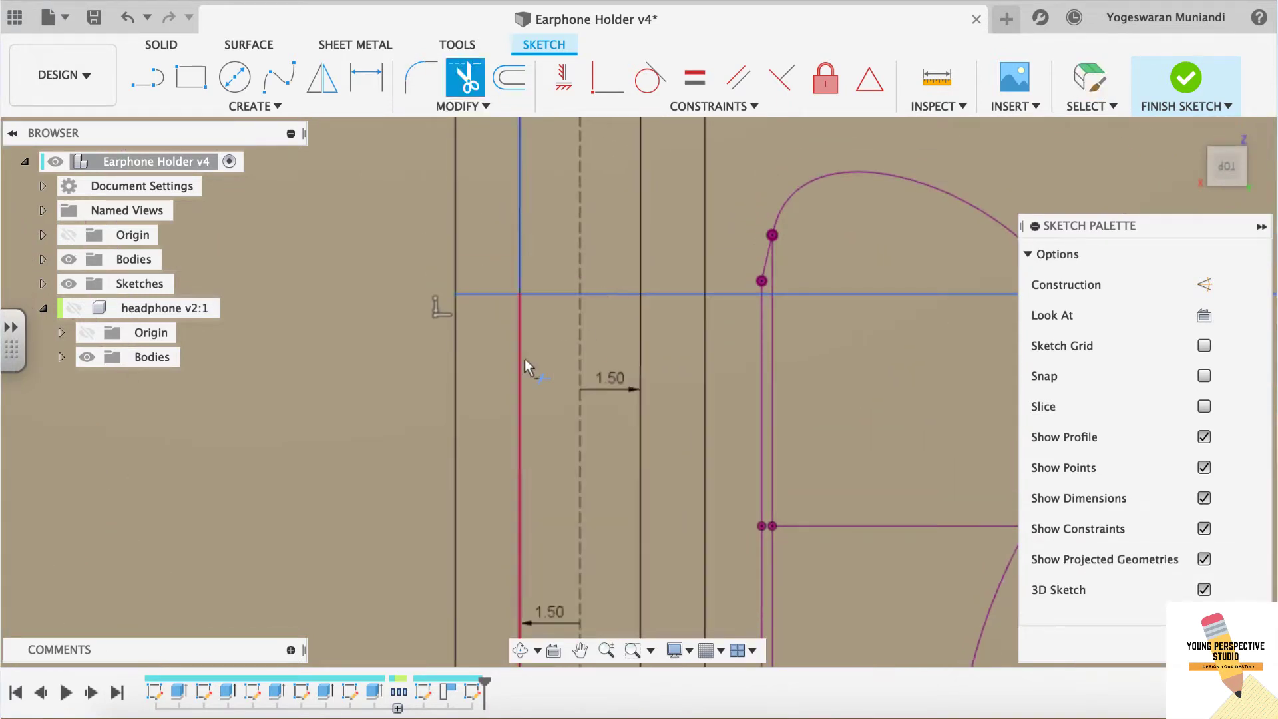
pyautogui.click(524, 360)
pyautogui.click(706, 247)
pyautogui.click(732, 295)
pyautogui.click(453, 260)
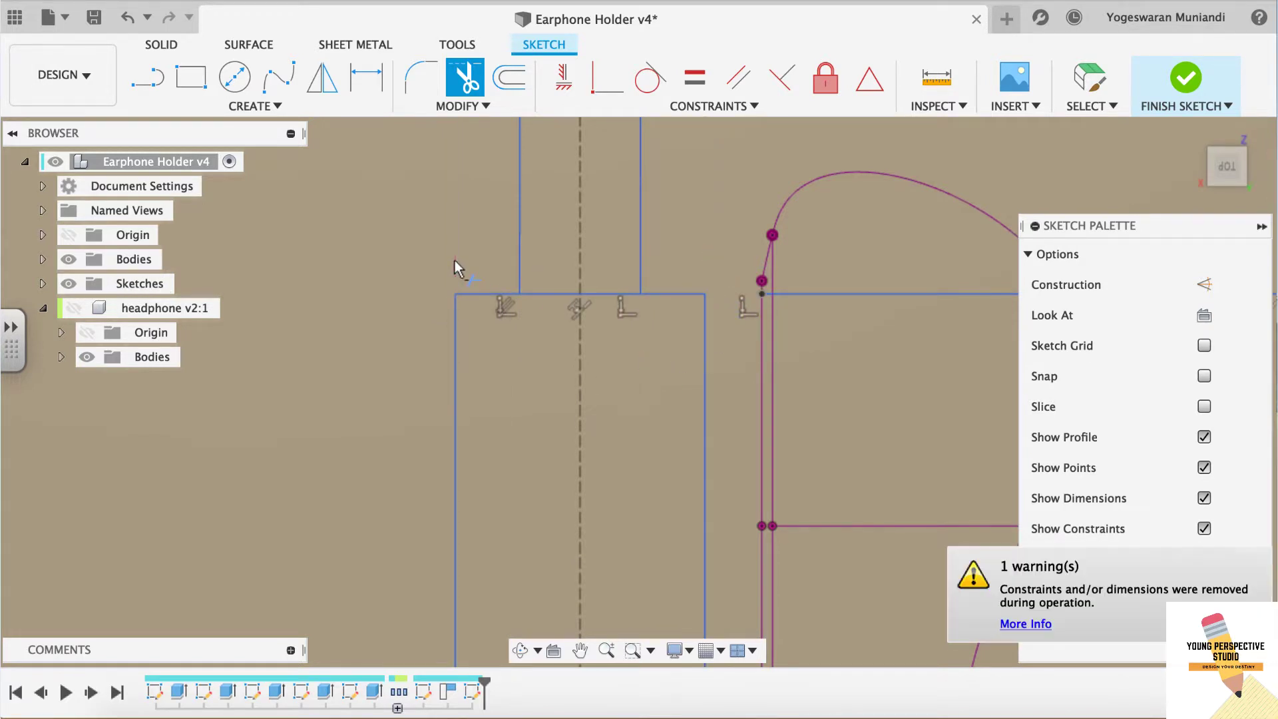
pyautogui.press('Escape')
# - Trim the remaining horizontal piece between the slot lines
pyautogui.scroll(-2, 559, 346)
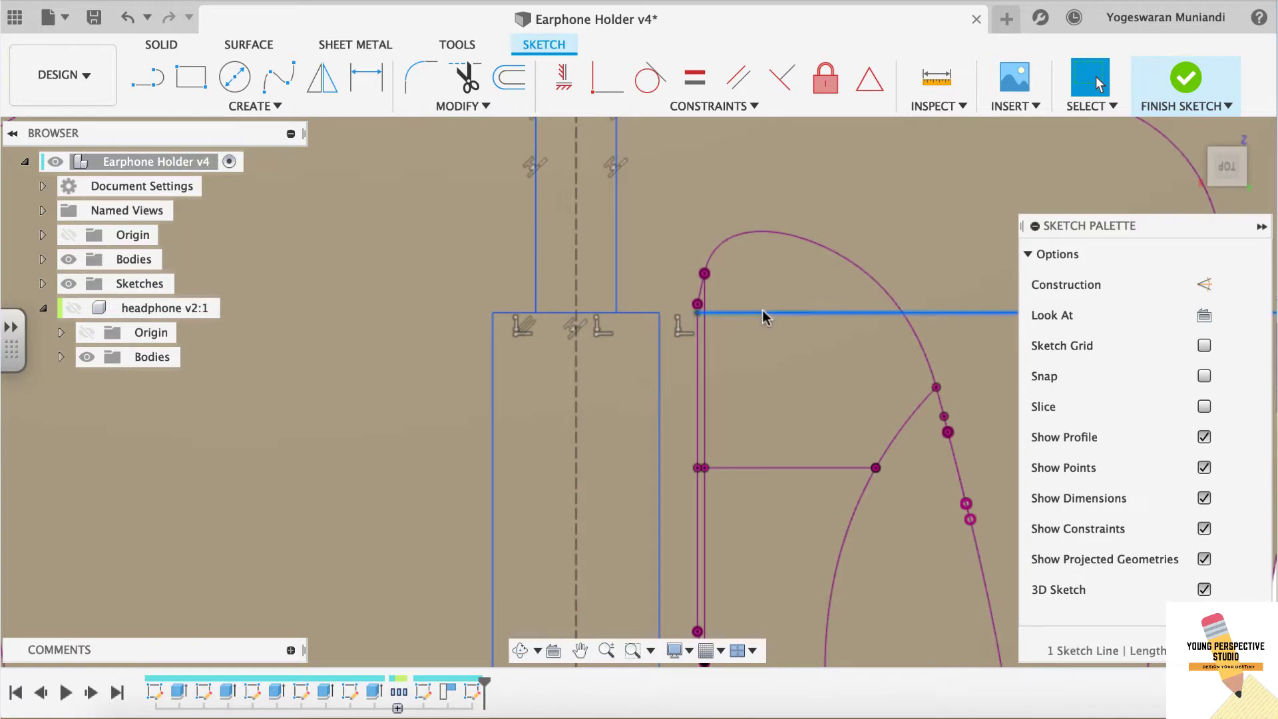
pyautogui.scroll(-5, 762, 310)
pyautogui.scroll(2, 762, 310)
pyautogui.scroll(2, 761, 309)
pyautogui.scroll(3, 762, 310)
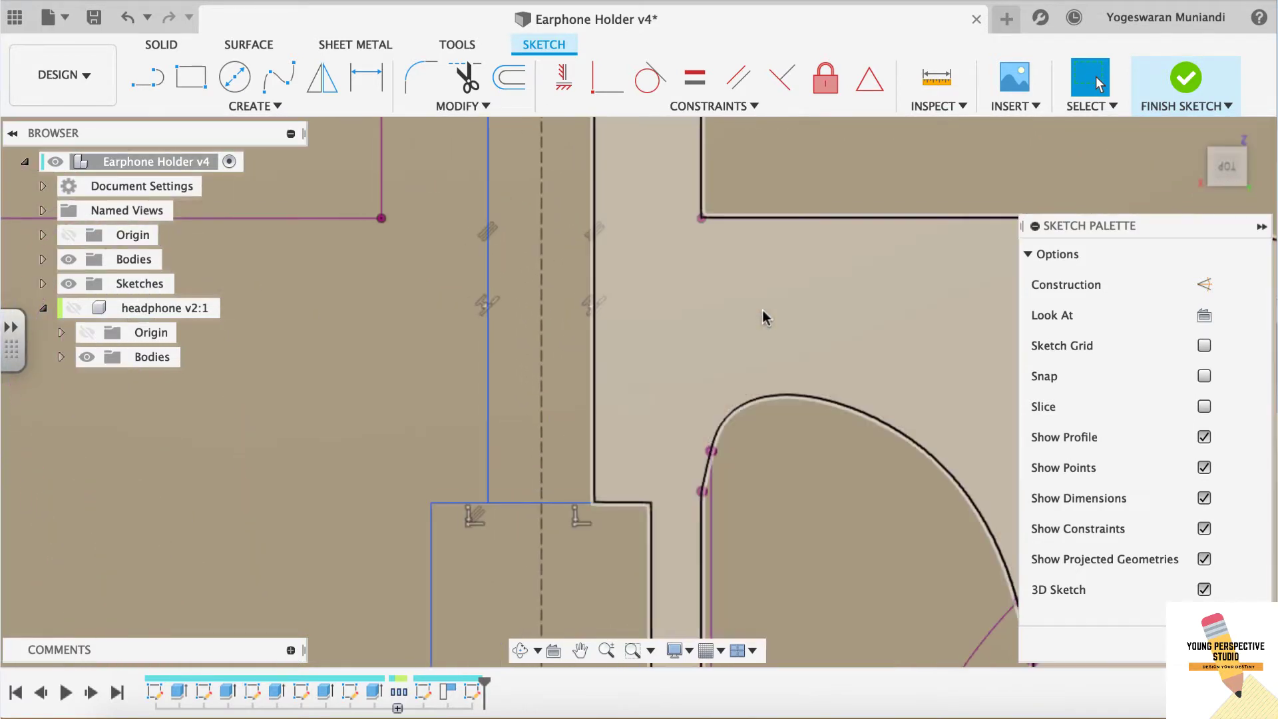
pyautogui.scroll(-3, 761, 310)
pyautogui.scroll(1, 762, 309)
pyautogui.press('t')
pyautogui.scroll(3, 518, 385)
pyautogui.click(478, 407)
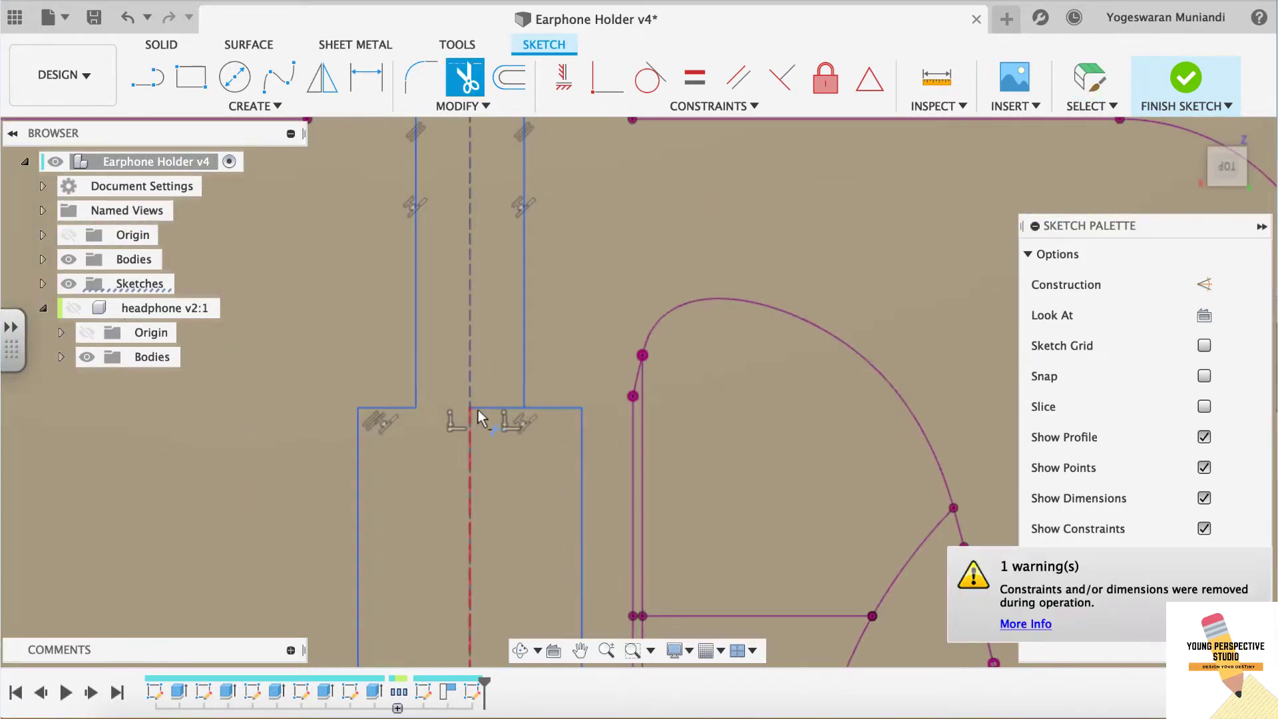
pyautogui.scroll(3, 490, 410)
pyautogui.press('f')
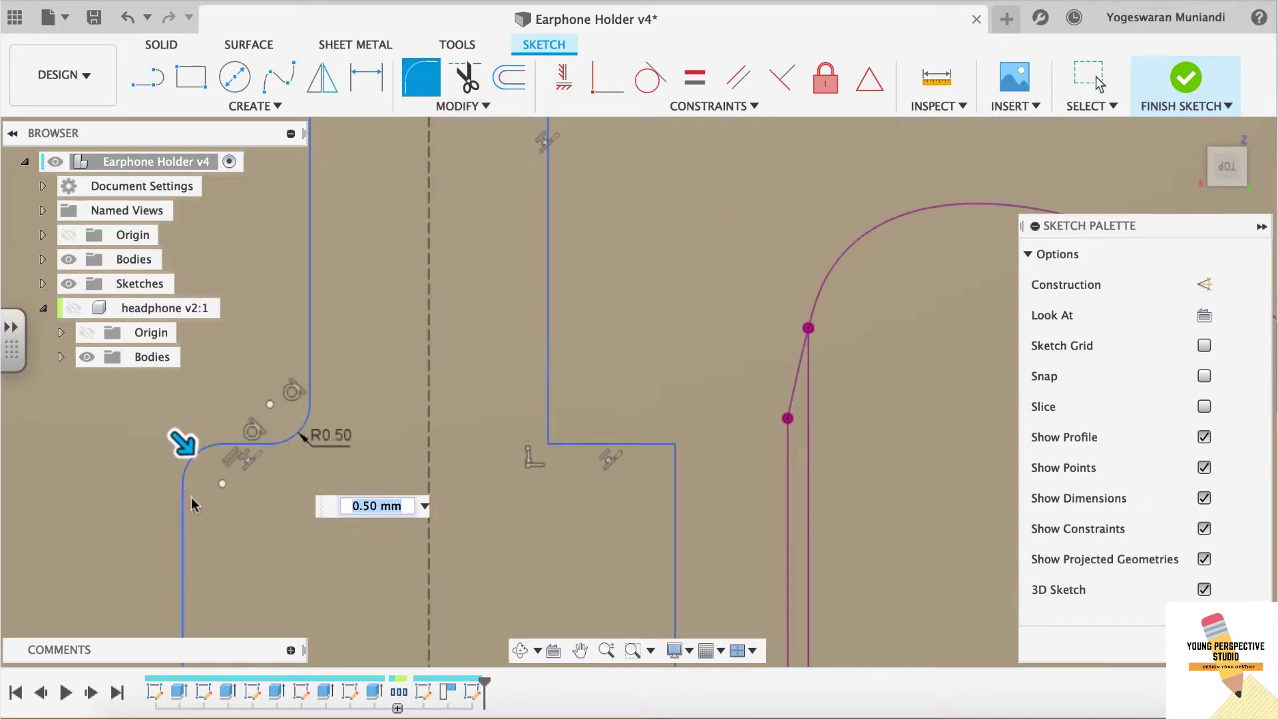
# - Fillet the left slot corner with a 0.50 mm radius
pyautogui.click(583, 443)
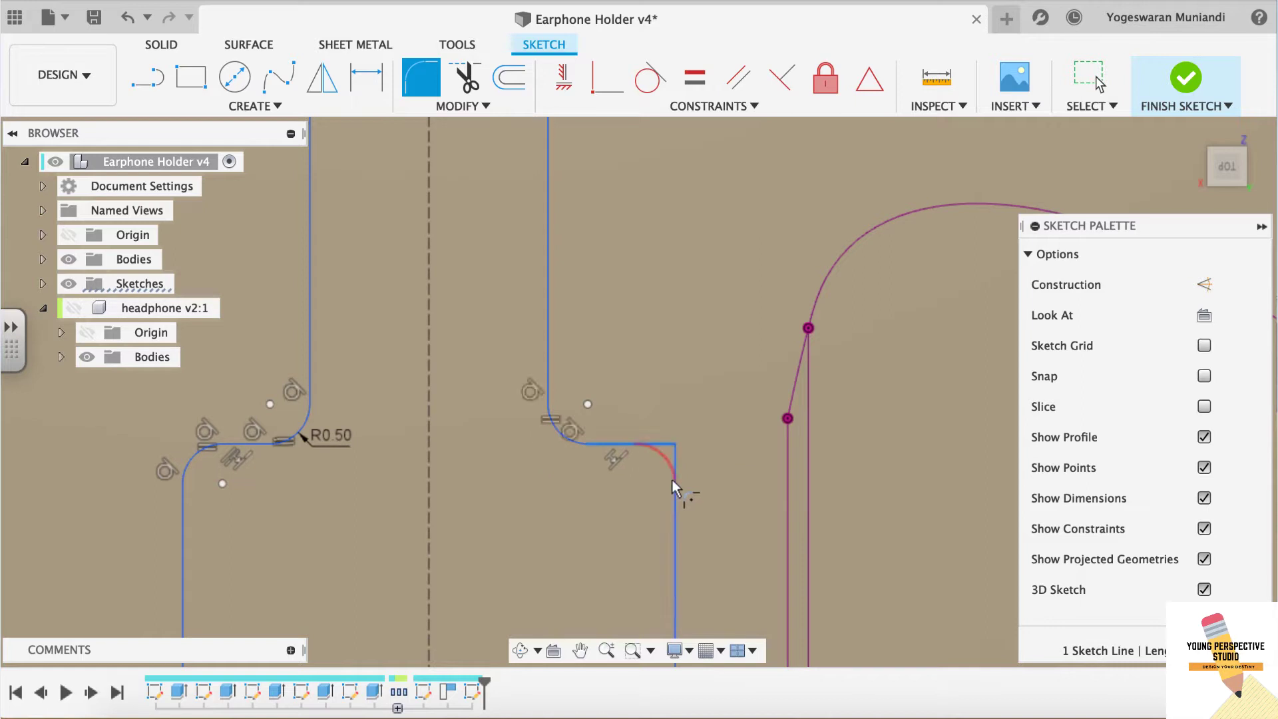
pyautogui.press('Return')
pyautogui.press('Escape')
pyautogui.scroll(-2, 696, 400)
pyautogui.scroll(-2, 696, 401)
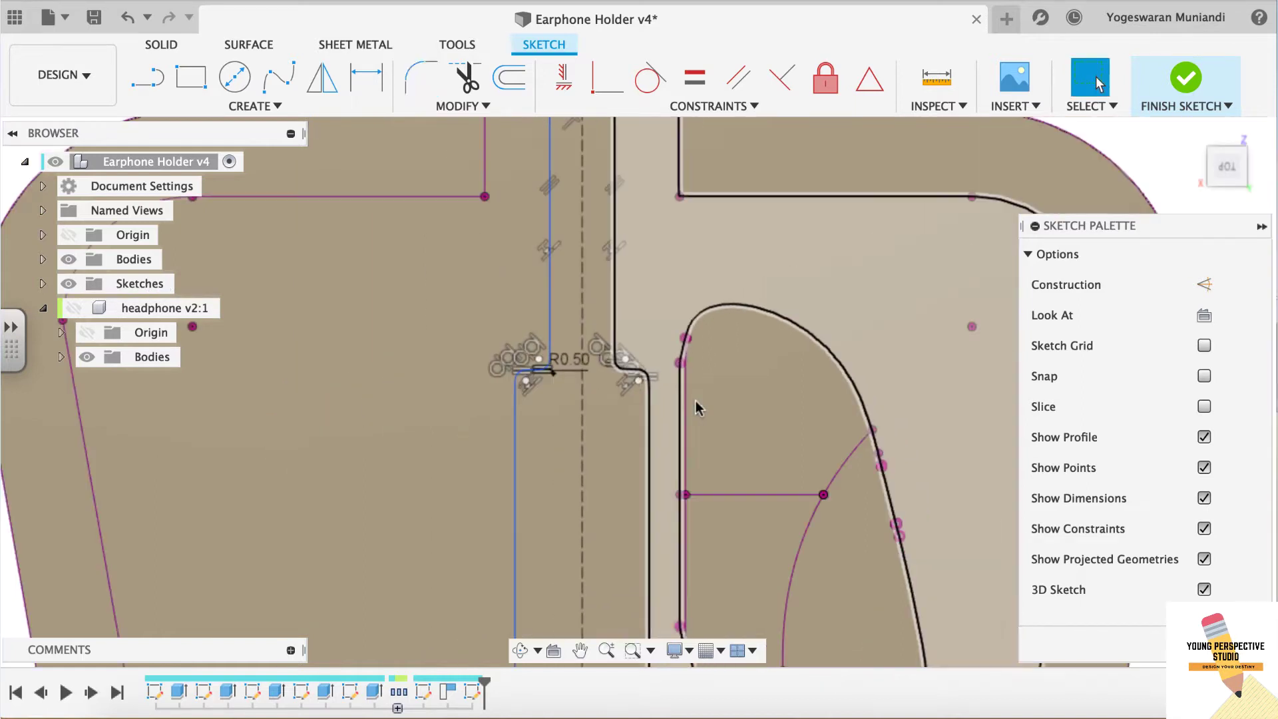
pyautogui.scroll(-1, 696, 401)
pyautogui.scroll(4, 611, 134)
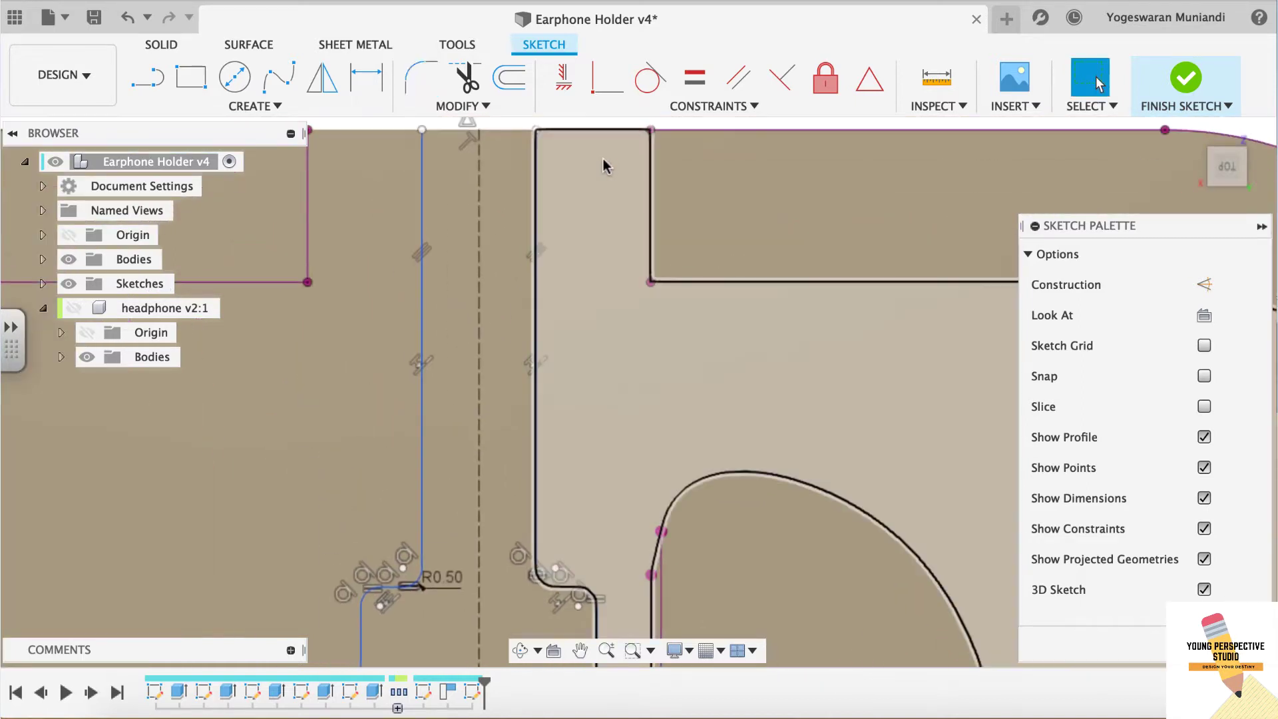
# - Project a sketch edge with P and select then deselect the horizontal construction line
pyautogui.press('p')
pyautogui.click(586, 184)
pyautogui.press('Return')
pyautogui.scroll(-2, 565, 255)
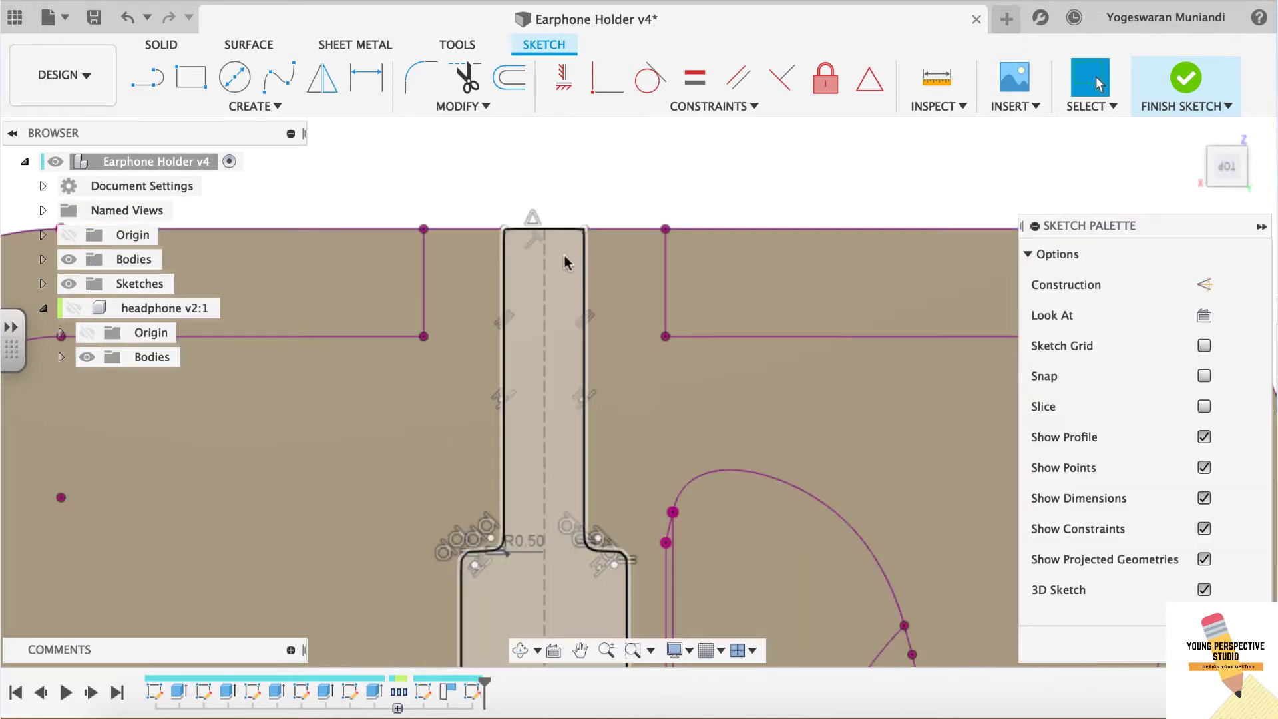
pyautogui.scroll(-2, 565, 254)
pyautogui.scroll(-2, 565, 261)
pyautogui.click(890, 483)
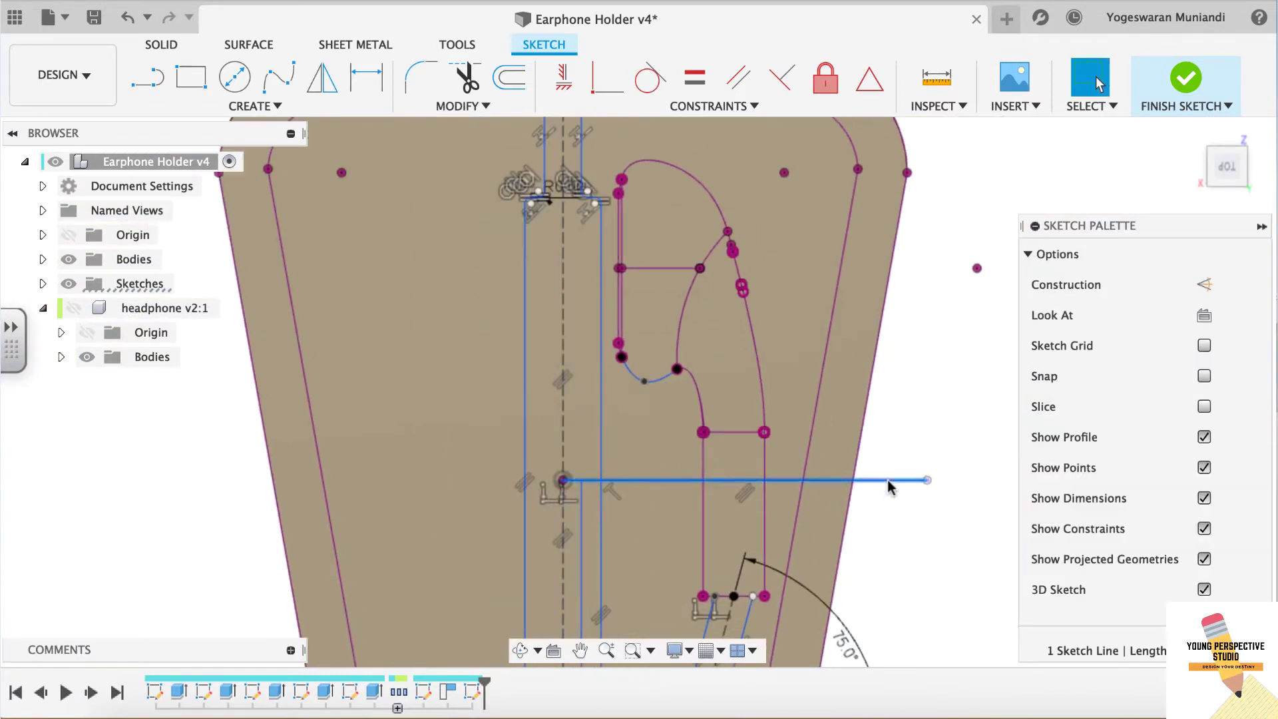
pyautogui.click(820, 411)
pyautogui.scroll(-1, 646, 403)
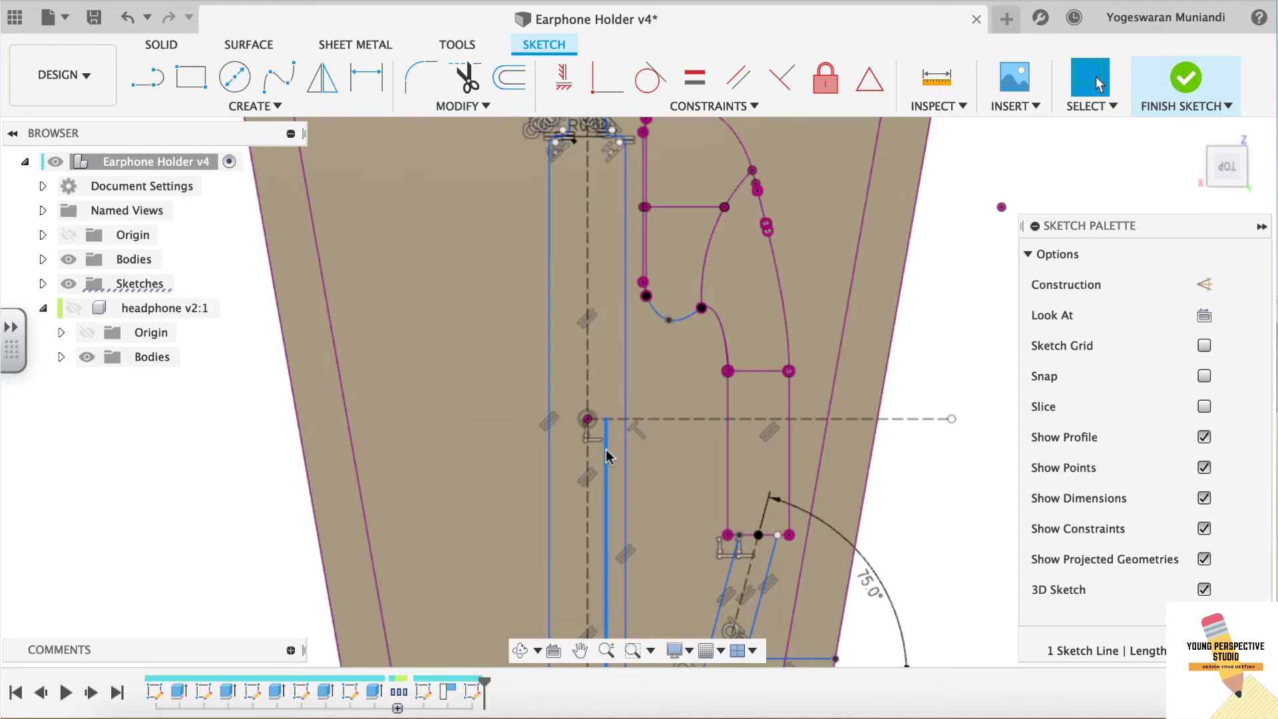
pyautogui.scroll(-5, 606, 456)
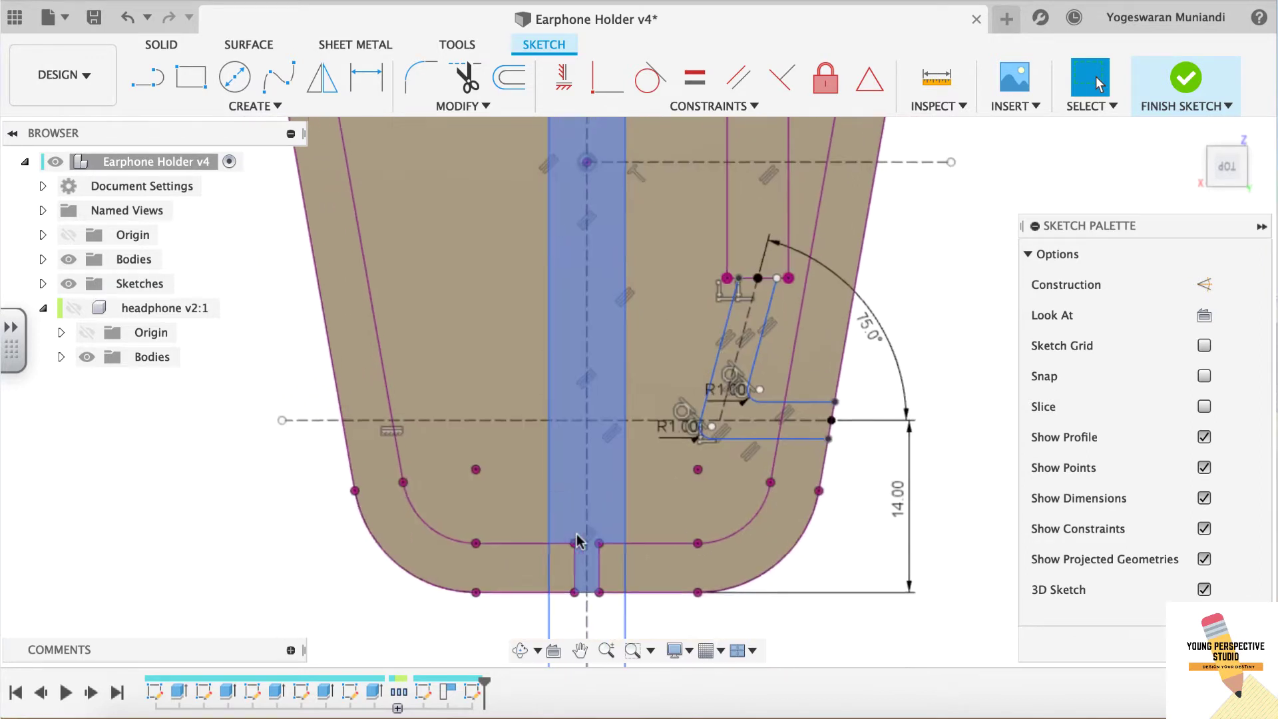
pyautogui.scroll(-3, 724, 542)
pyautogui.scroll(6, 724, 542)
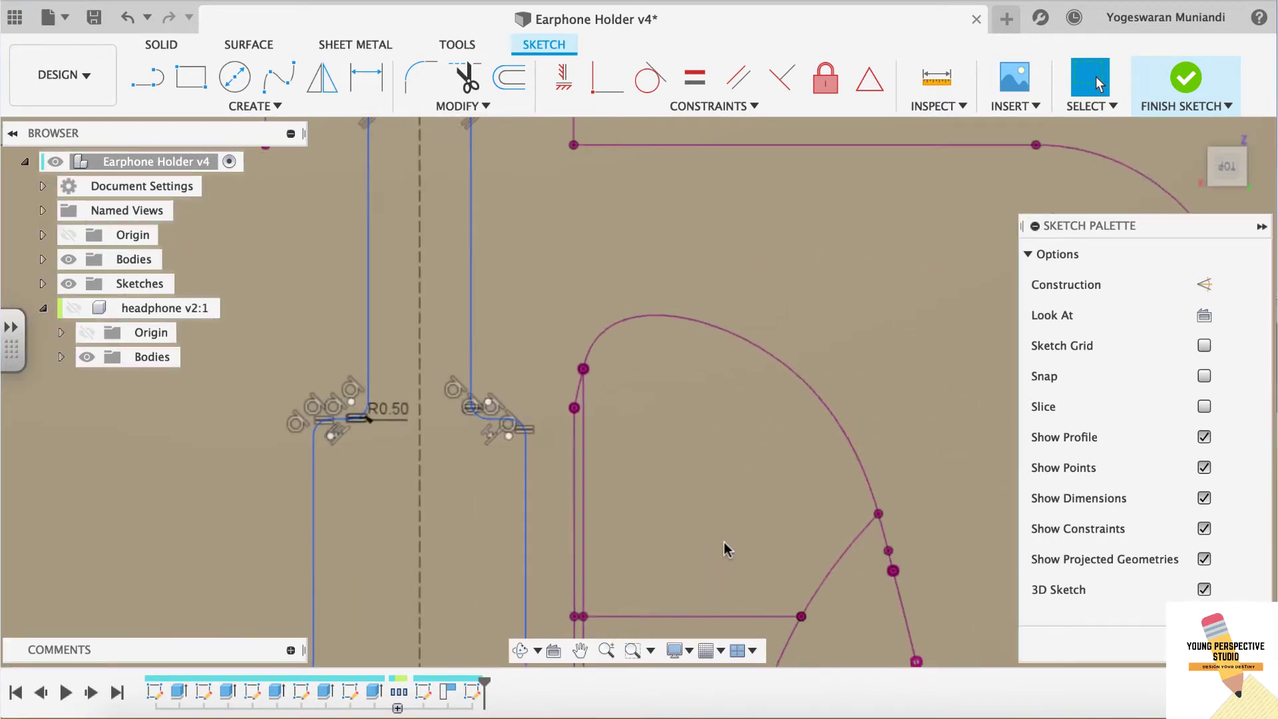
pyautogui.click(322, 78)
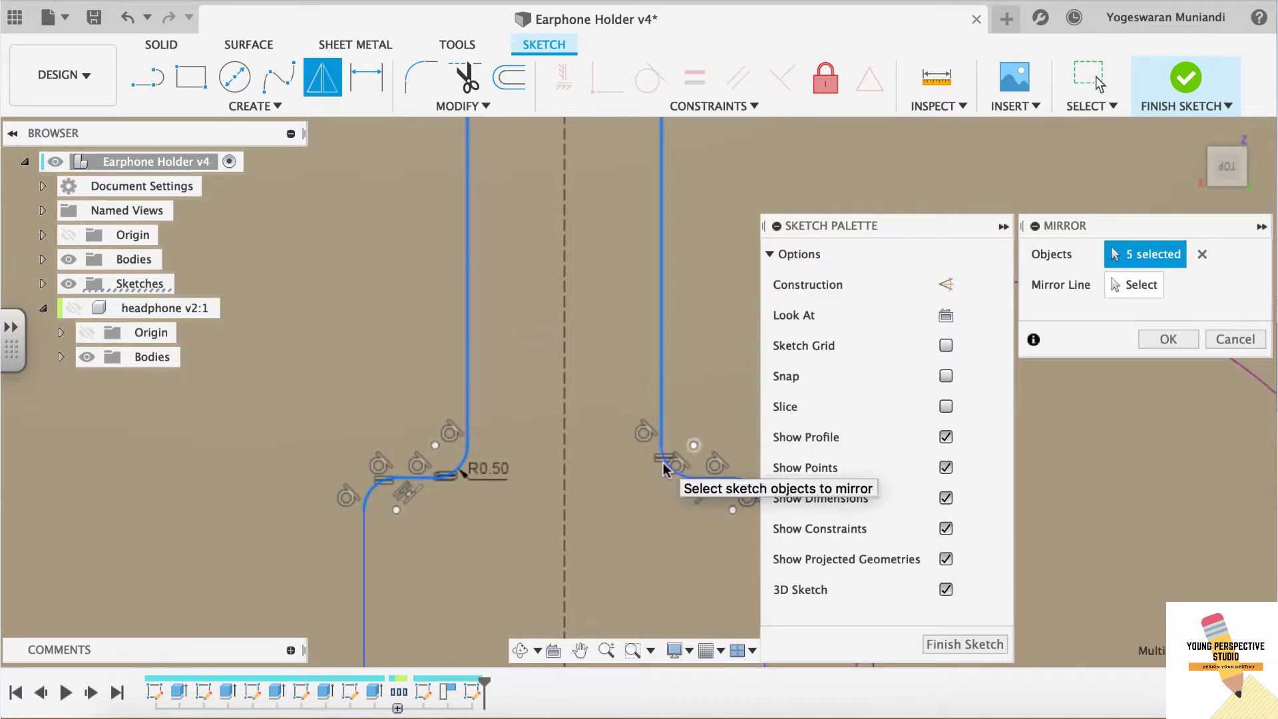
# - Mirror the filleted slot corner about the horizontal axis
pyautogui.hscroll(3, 713, 477)
pyautogui.scroll(-3, 665, 526)
pyautogui.click(1134, 284)
pyautogui.scroll(-3, 562, 479)
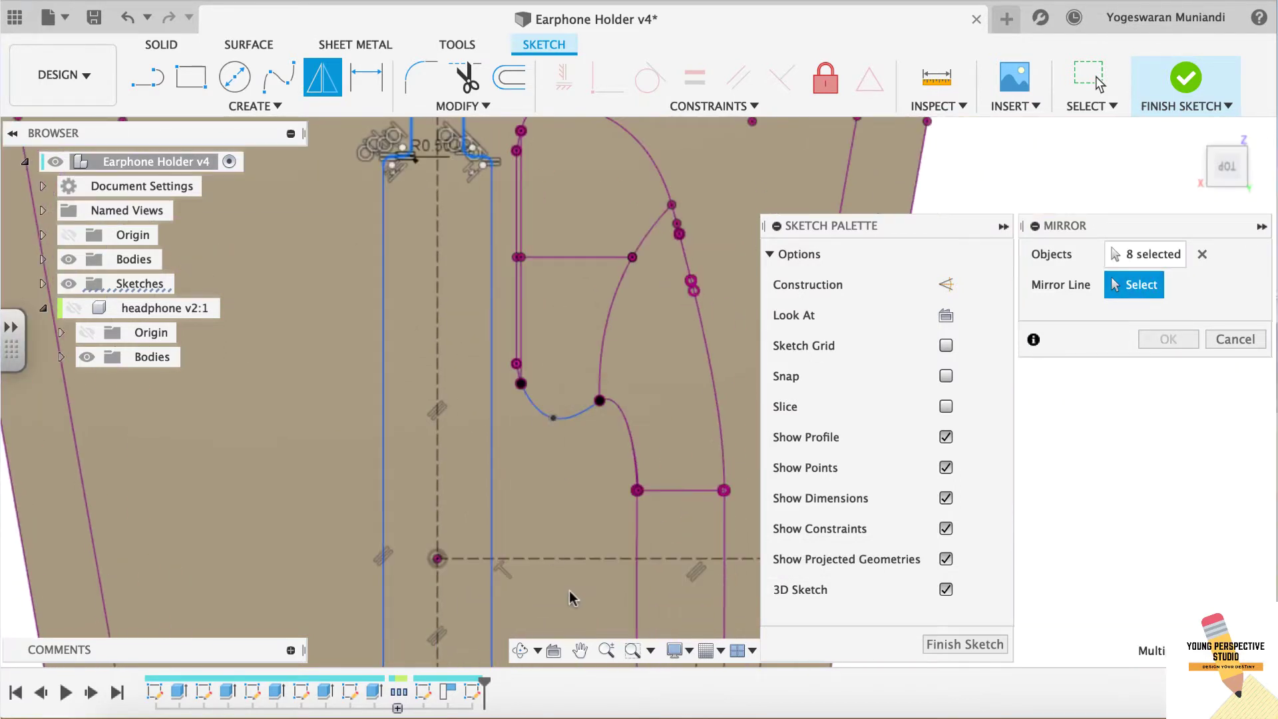
pyautogui.click(569, 561)
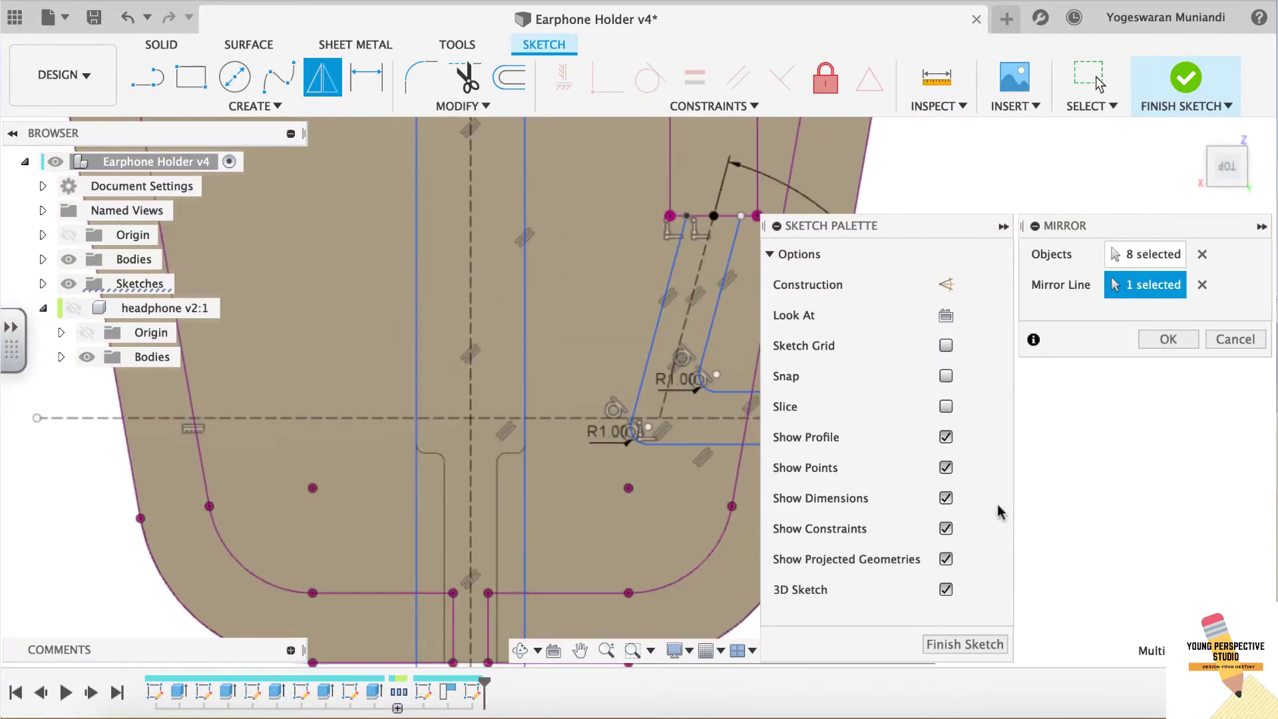
pyautogui.click(1168, 339)
# - Trim the two leftover slot line segments
pyautogui.click(417, 525)
pyautogui.click(525, 526)
pyautogui.press('Escape')
pyautogui.click(527, 618)
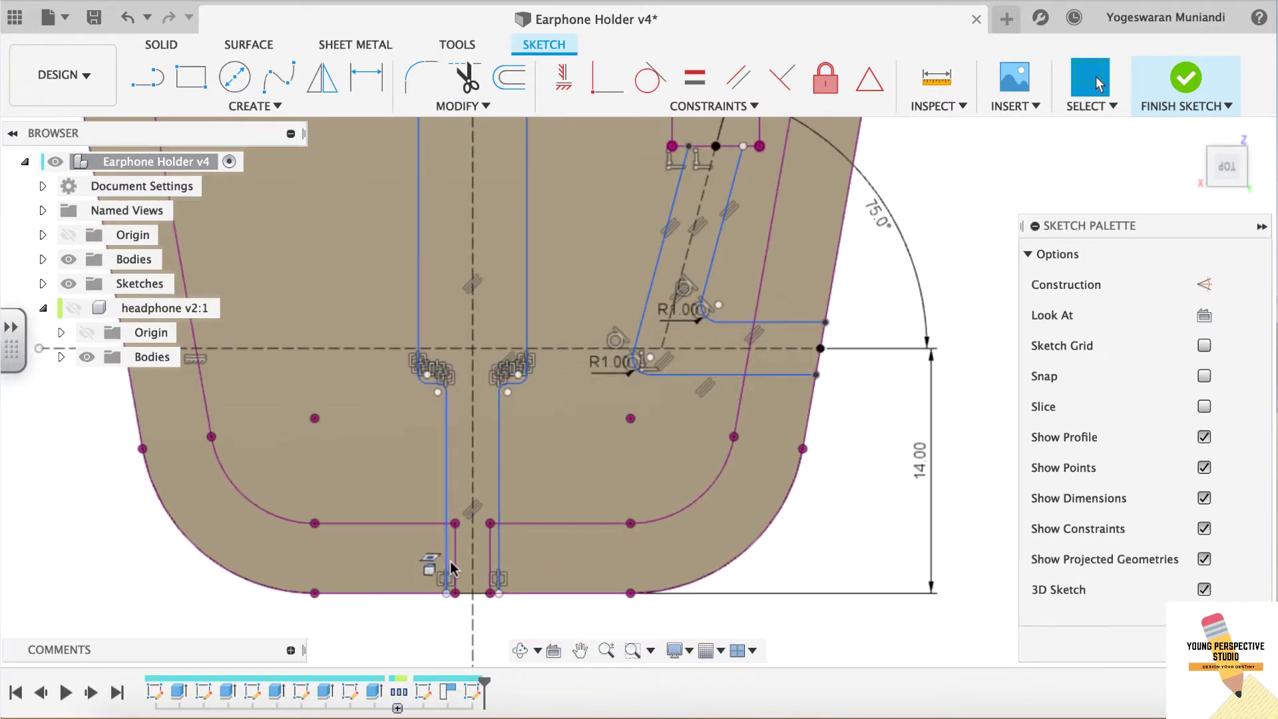
pyautogui.scroll(3, 450, 564)
pyautogui.scroll(2, 386, 599)
pyautogui.scroll(-5, 445, 597)
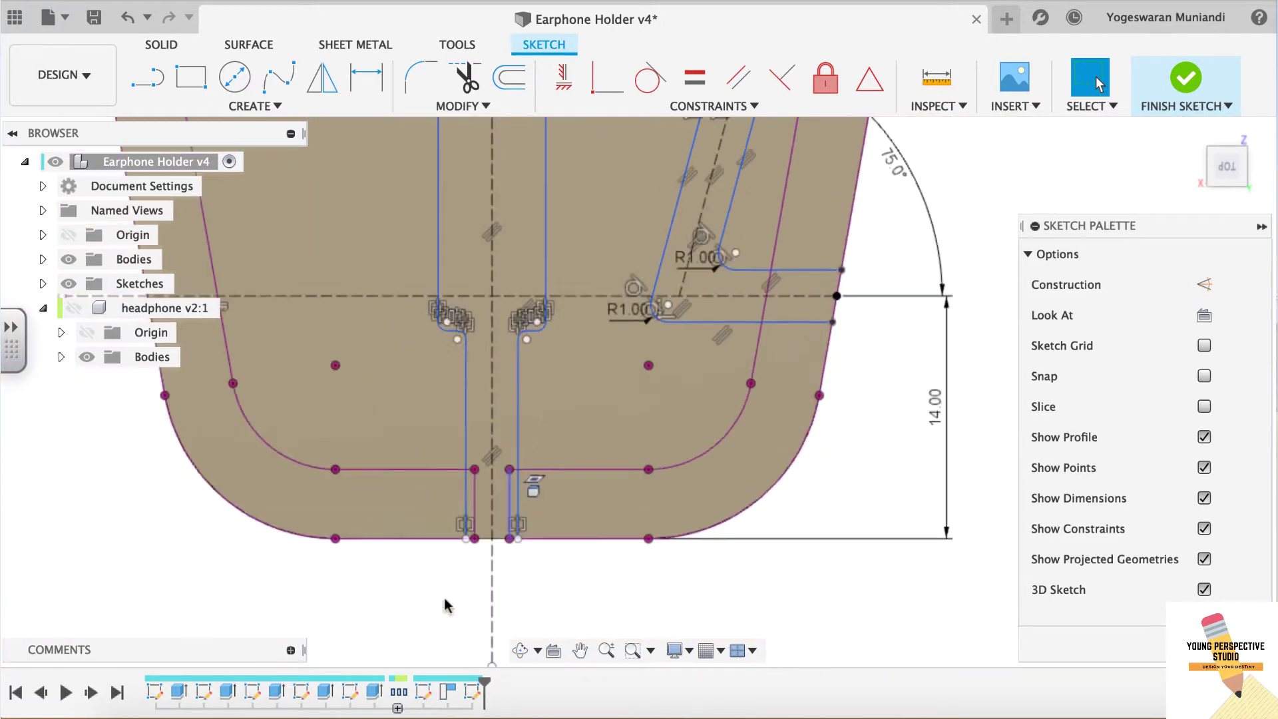
# - Draw a line closing the top of the slot
pyautogui.press('l')
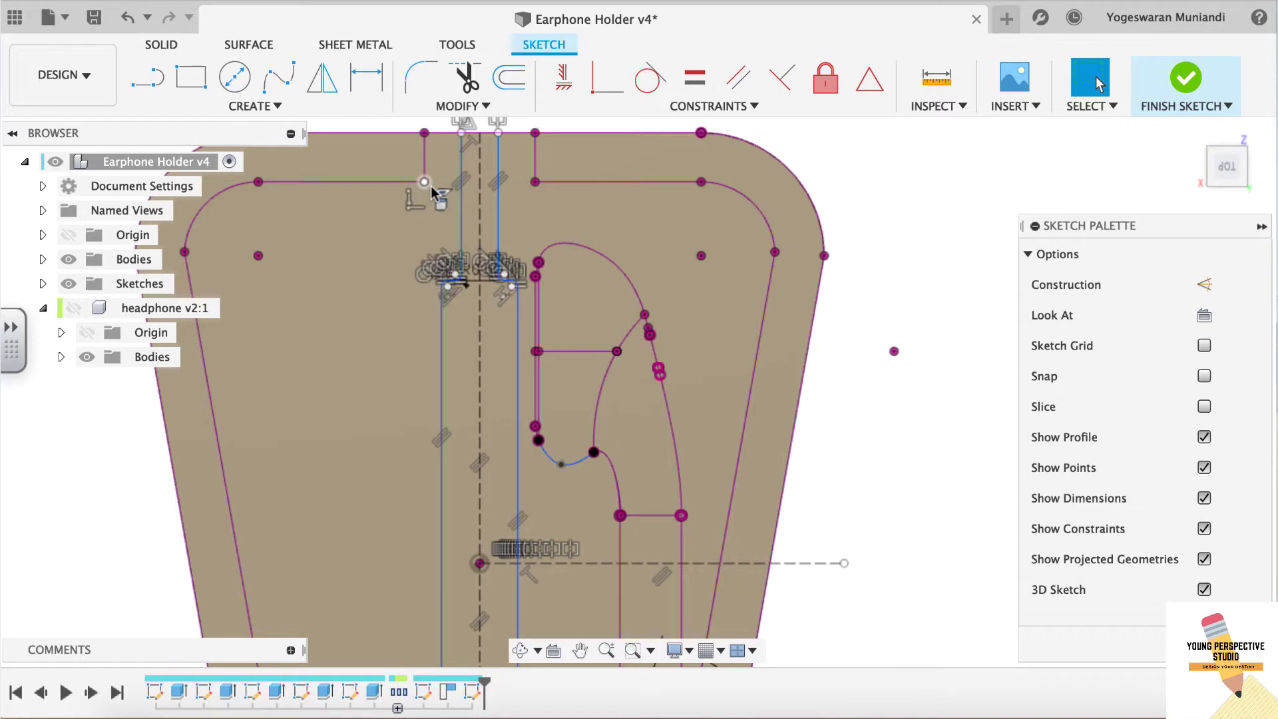
pyautogui.press('l')
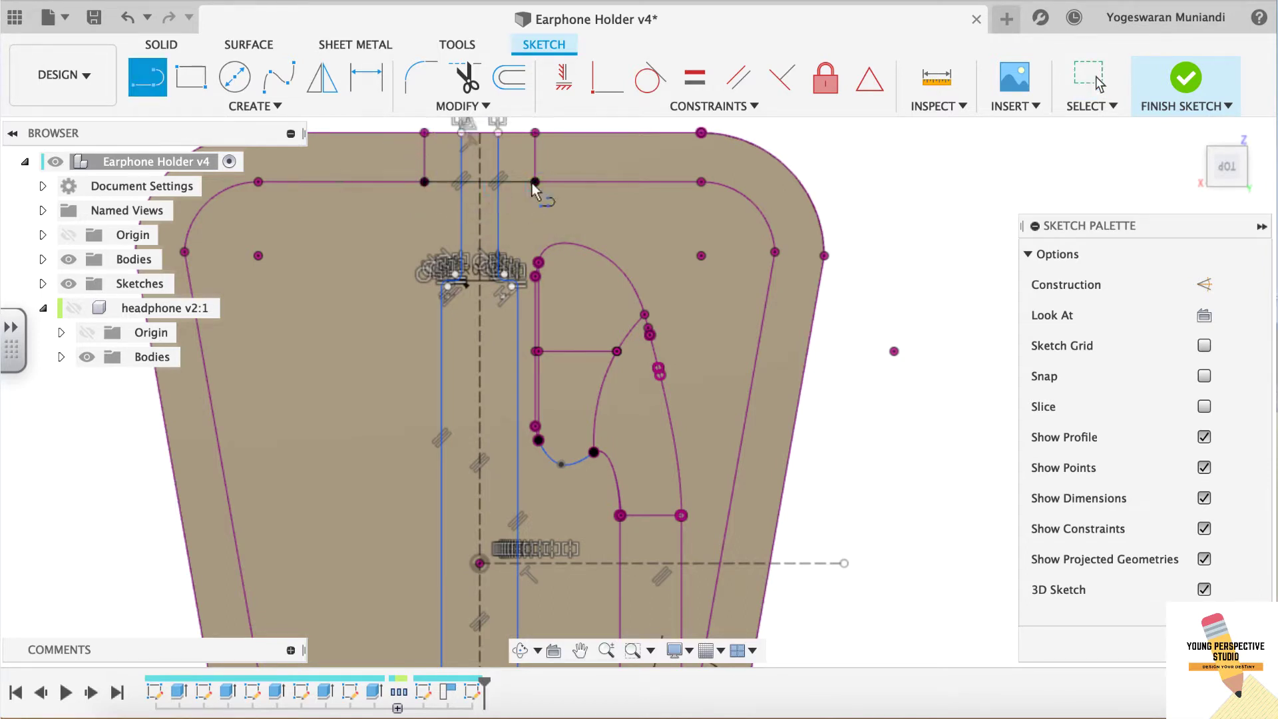
pyautogui.click(522, 167)
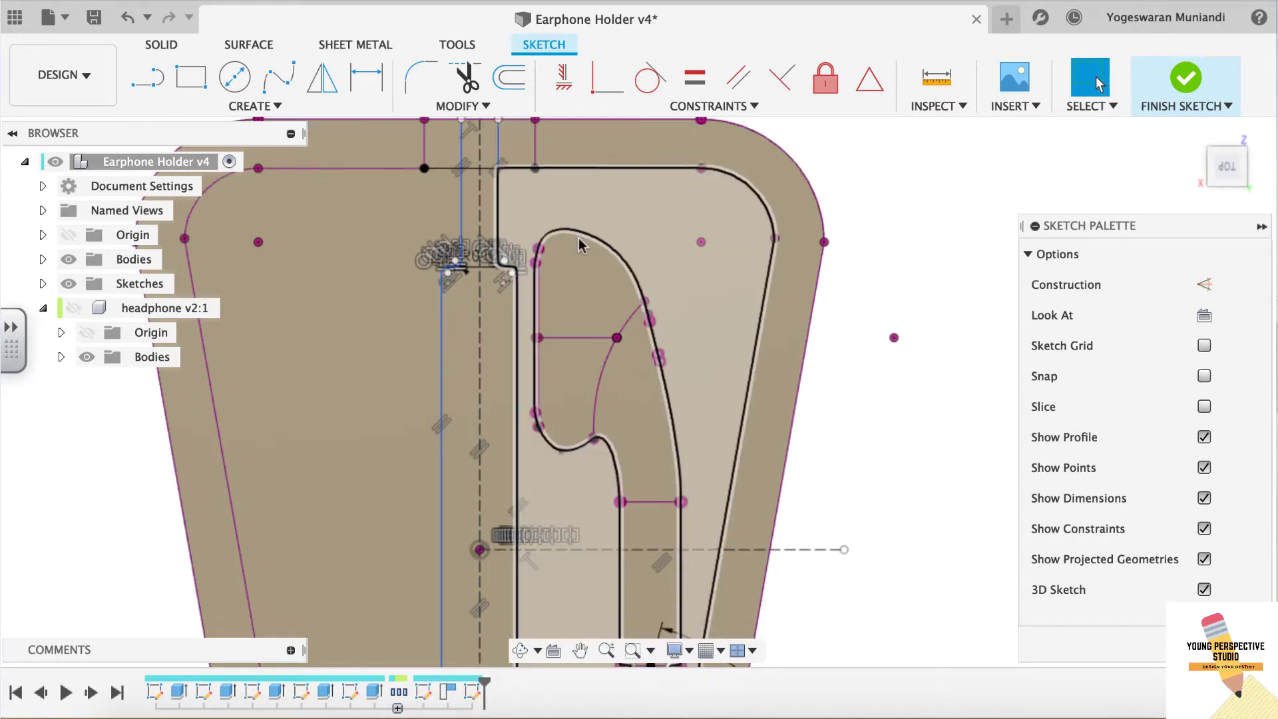
pyautogui.scroll(-3, 495, 450)
pyautogui.scroll(3, 496, 450)
pyautogui.scroll(2, 490, 463)
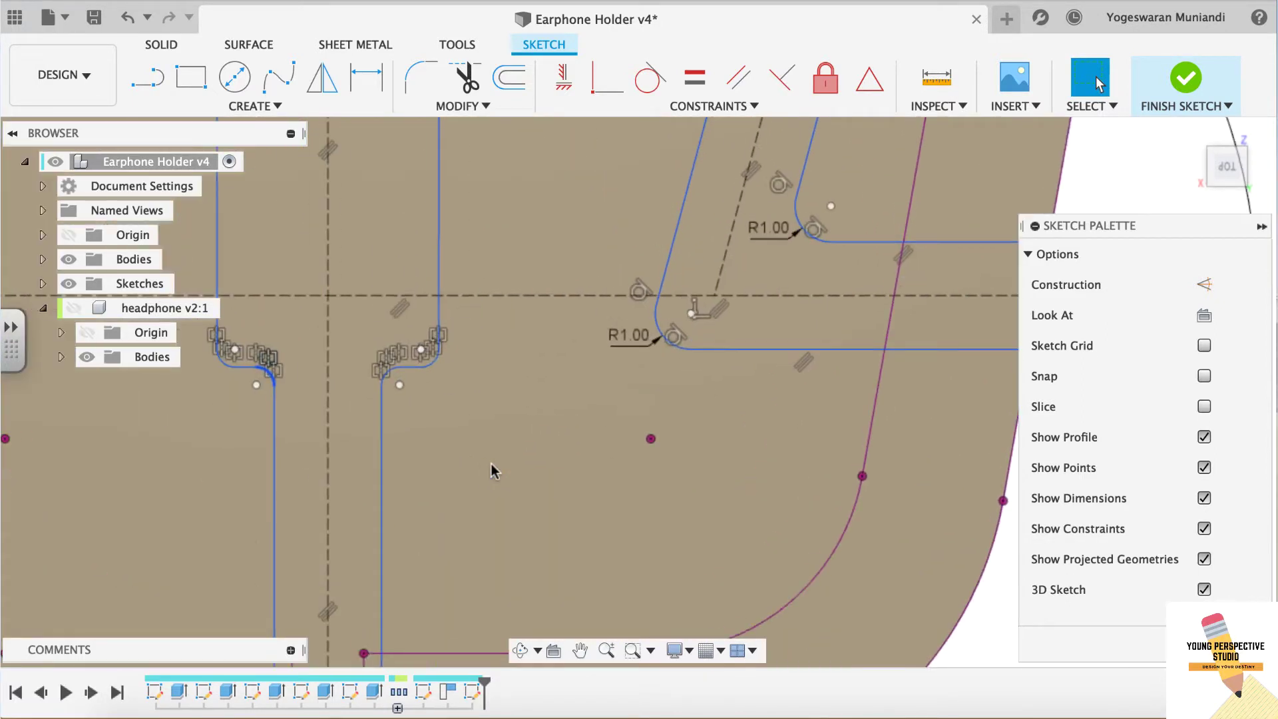
pyautogui.scroll(1, 490, 463)
# - Draw a short line closing the bottom of the slot
pyautogui.press('l')
pyautogui.click(366, 560)
pyautogui.click(440, 558)
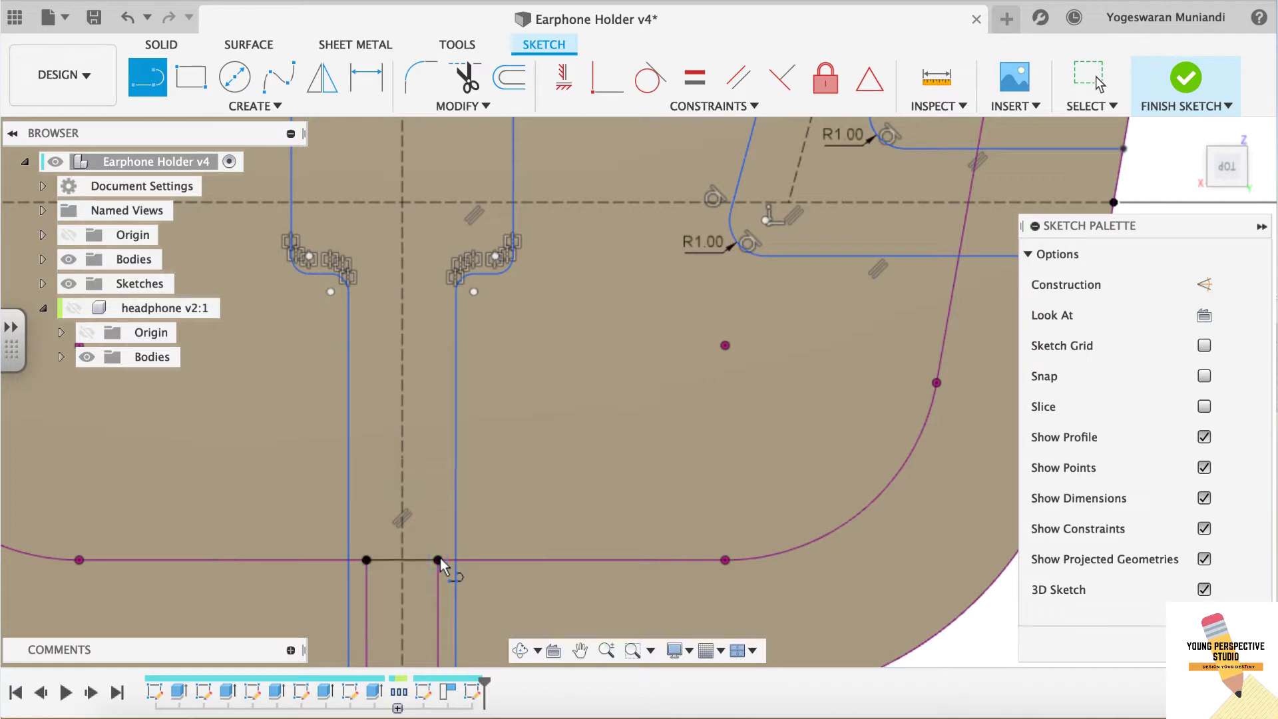
pyautogui.press('Escape')
pyautogui.scroll(-1, 452, 573)
pyautogui.scroll(-2, 453, 572)
pyautogui.scroll(2, 451, 542)
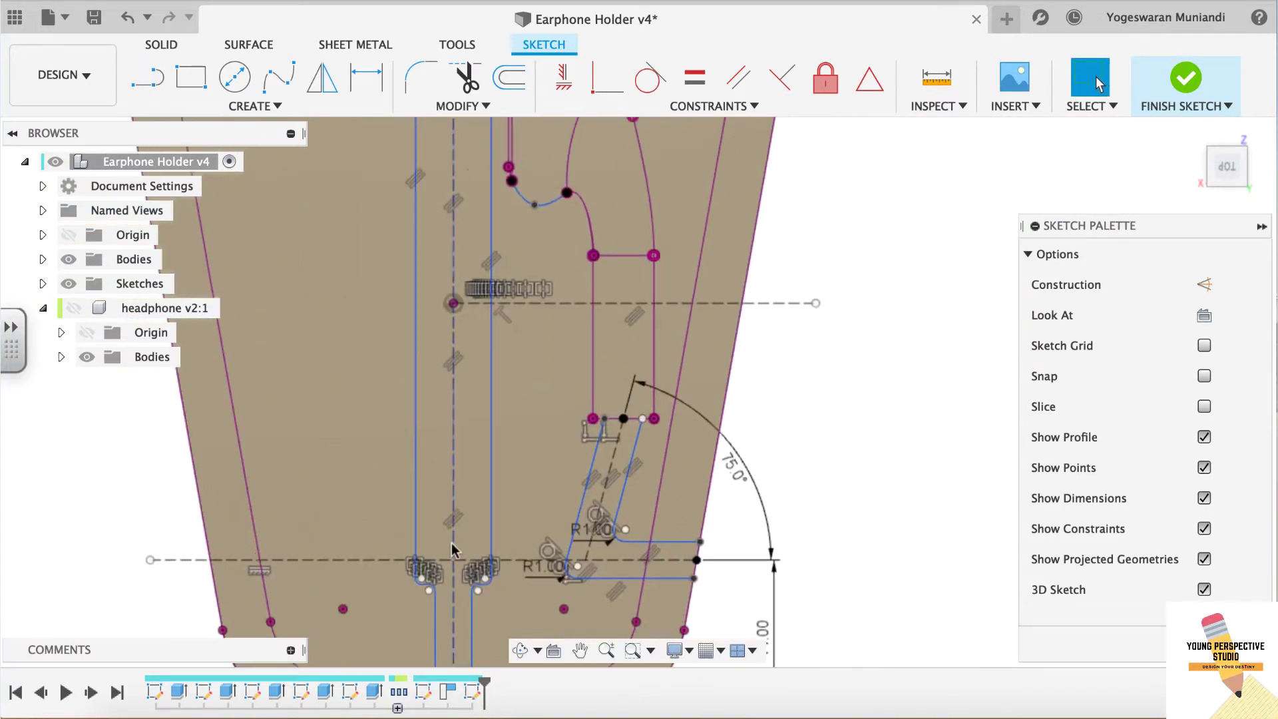
pyautogui.click(338, 92)
# - Select the earphone cutout outline, dashed construction line and horizontal line for mirroring
pyautogui.scroll(2, 526, 201)
pyautogui.scroll(2, 506, 346)
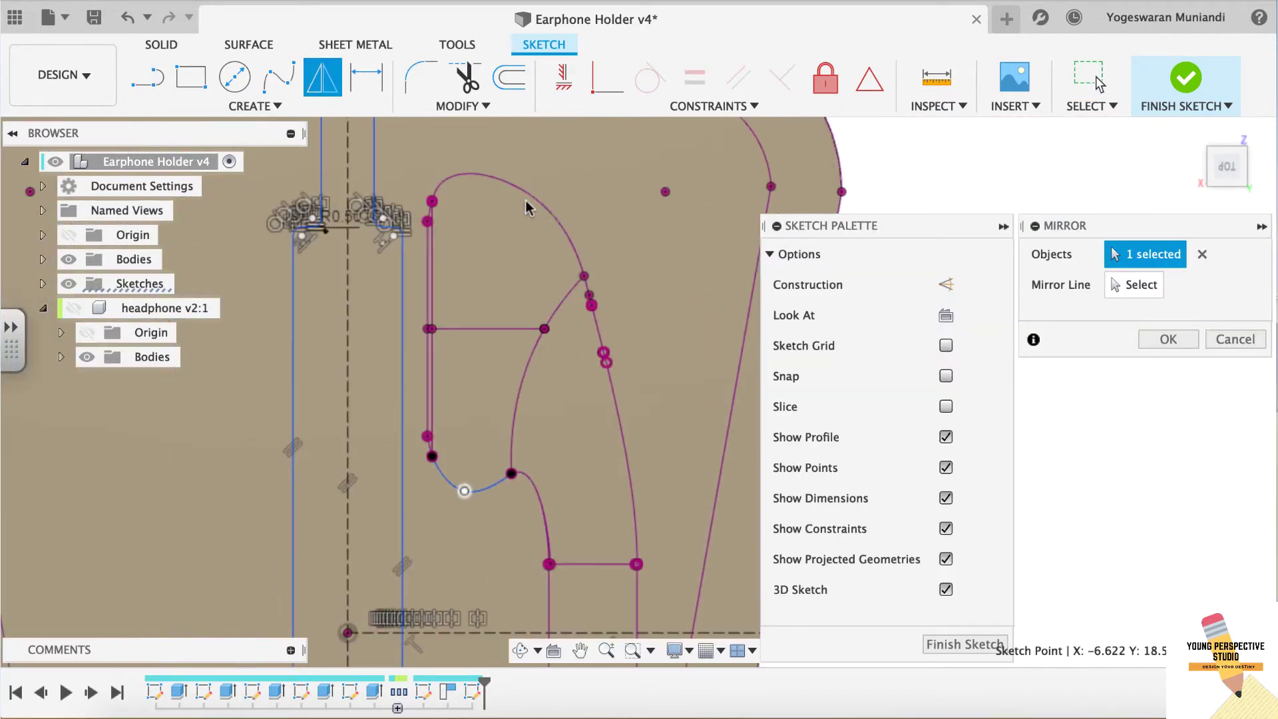
pyautogui.moveTo(625, 146); pyautogui.dragTo(422, 526)
pyautogui.moveTo(588, 566); pyautogui.dragTo(559, 502, button='middle')
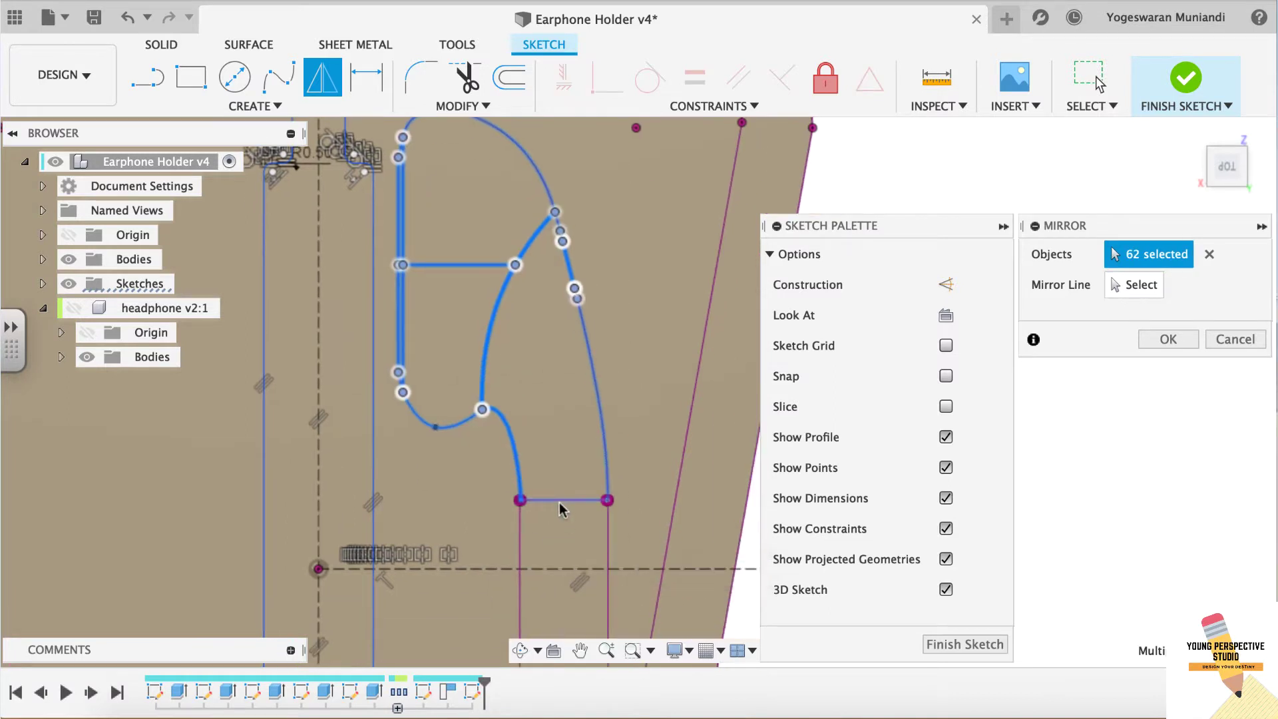
pyautogui.click(607, 542)
pyautogui.scroll(2, 606, 542)
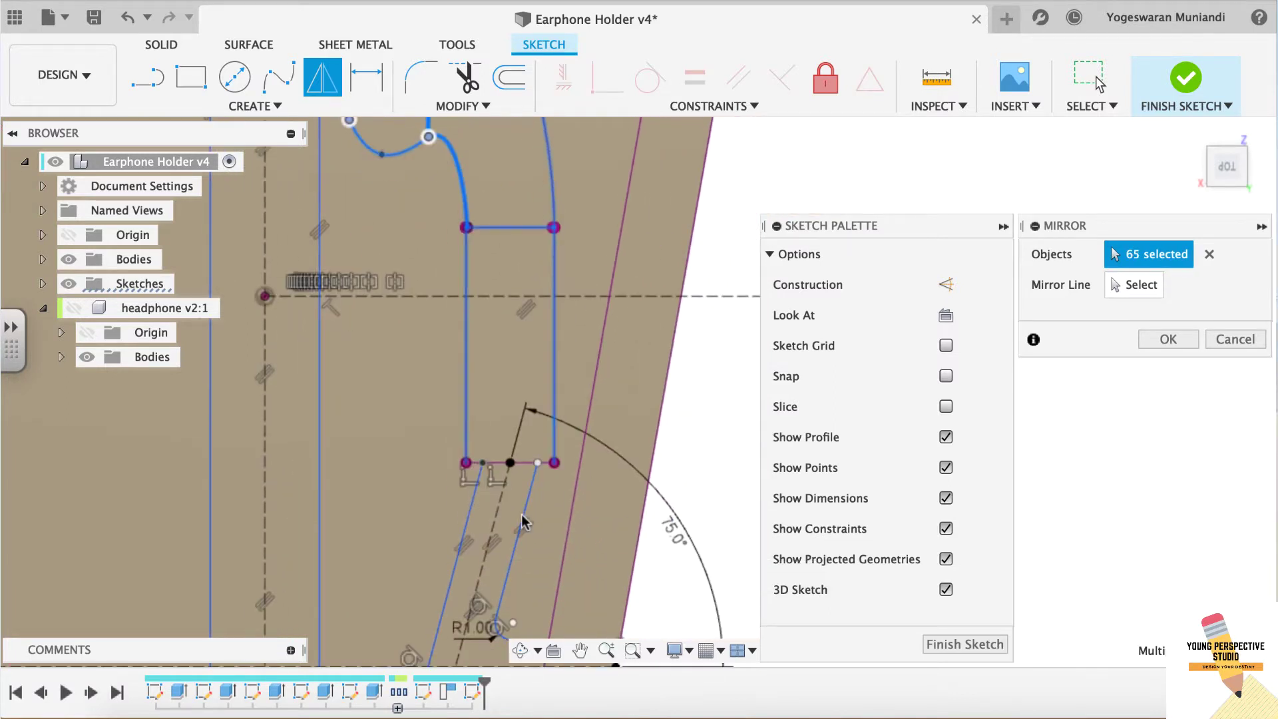
pyautogui.scroll(2, 457, 557)
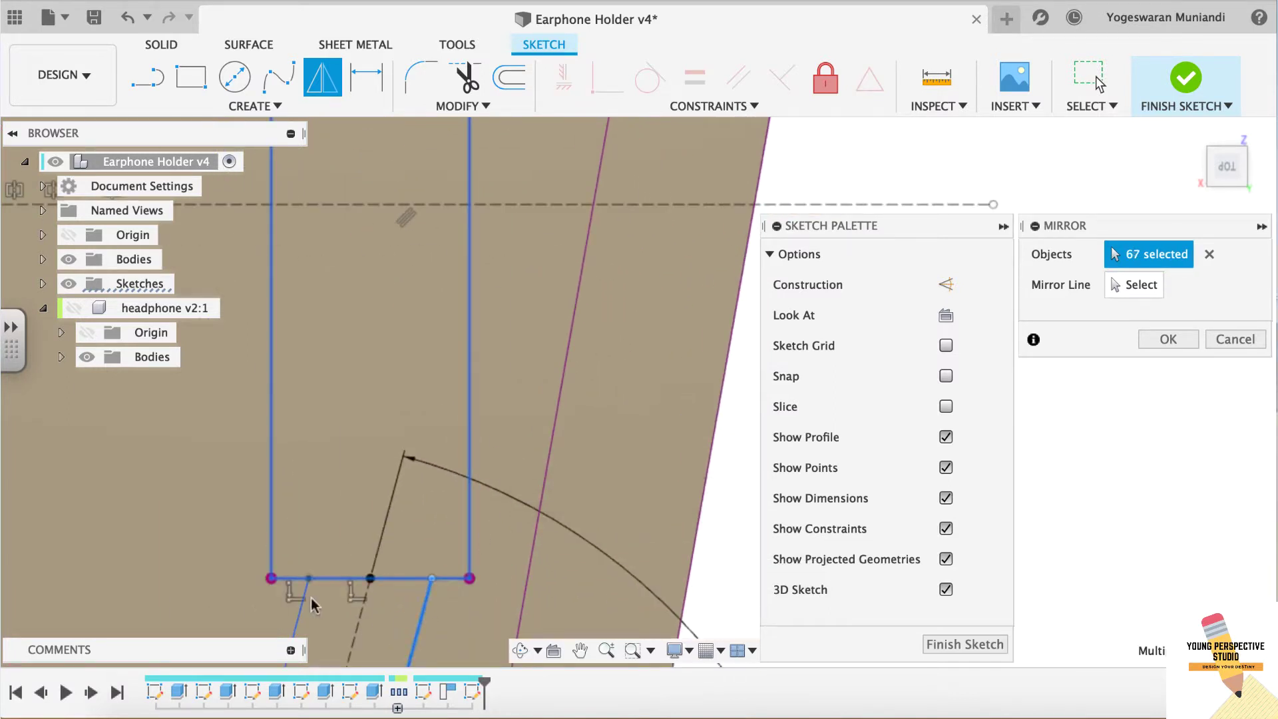
pyautogui.click(366, 620)
pyautogui.scroll(-2, 579, 342)
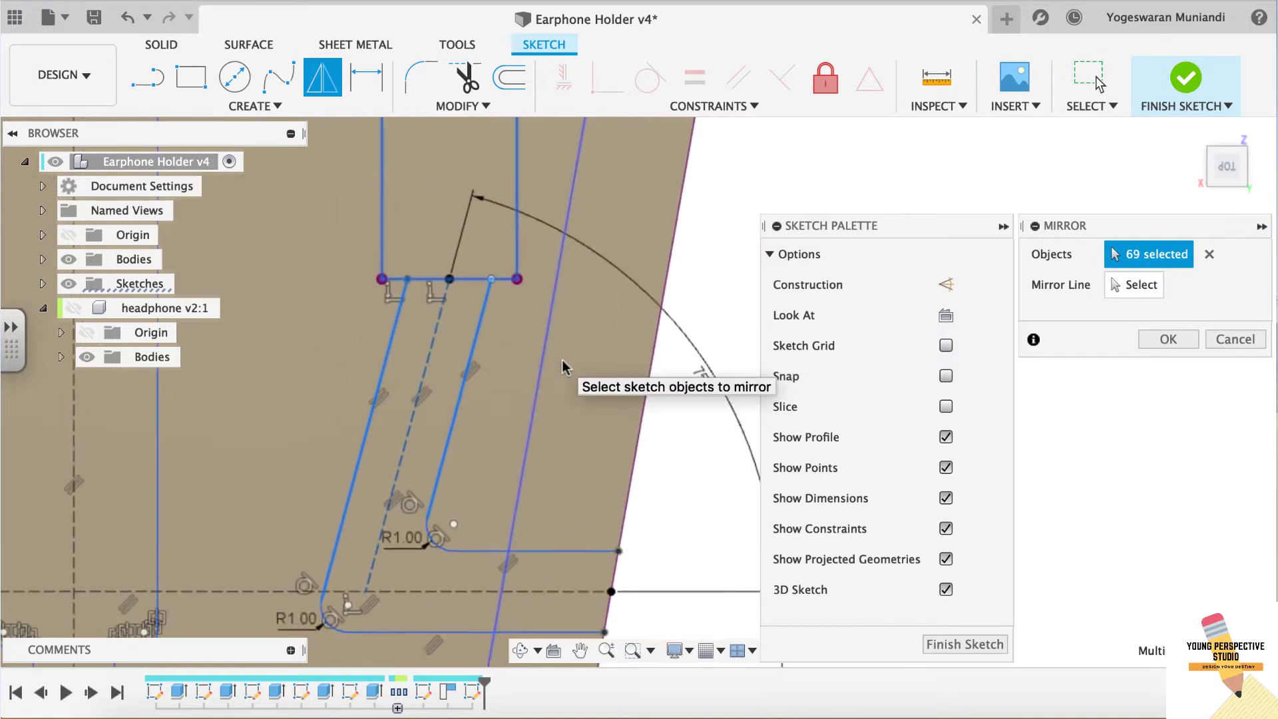
pyautogui.click(473, 489)
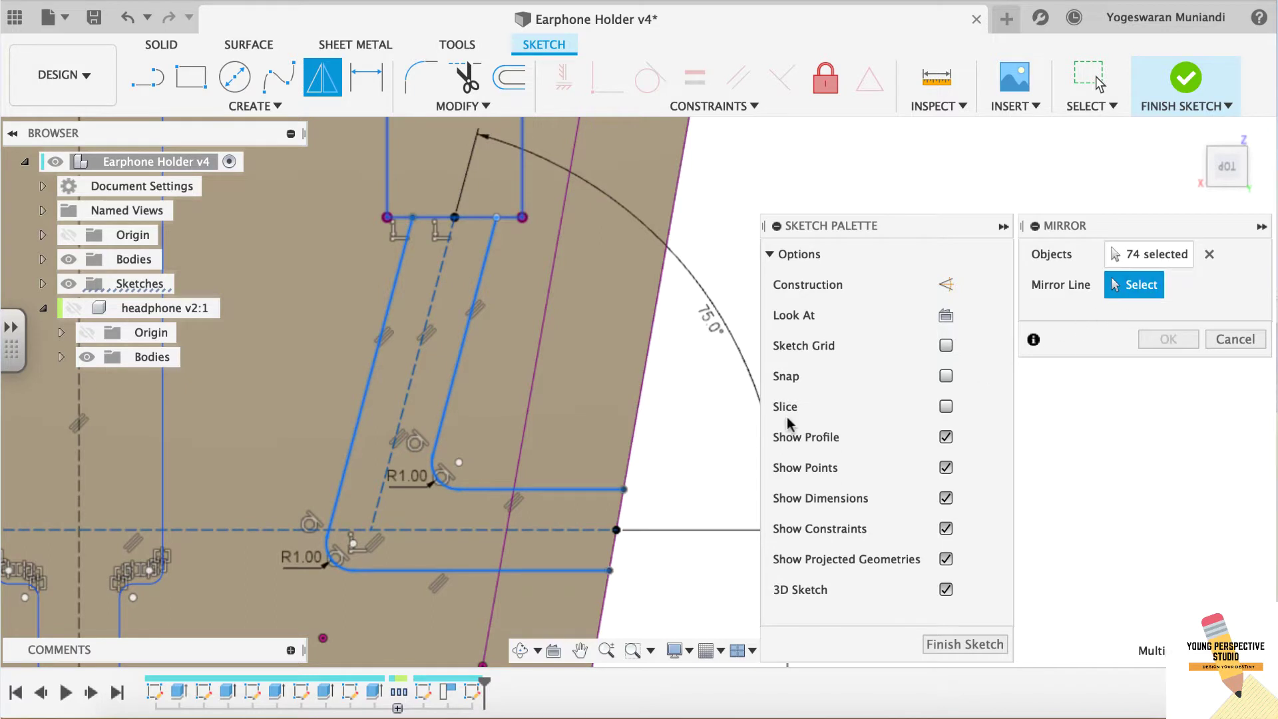
# - Mirror the selected geometry across the vertical centre line
pyautogui.scroll(-2, 448, 416)
pyautogui.click(479, 354)
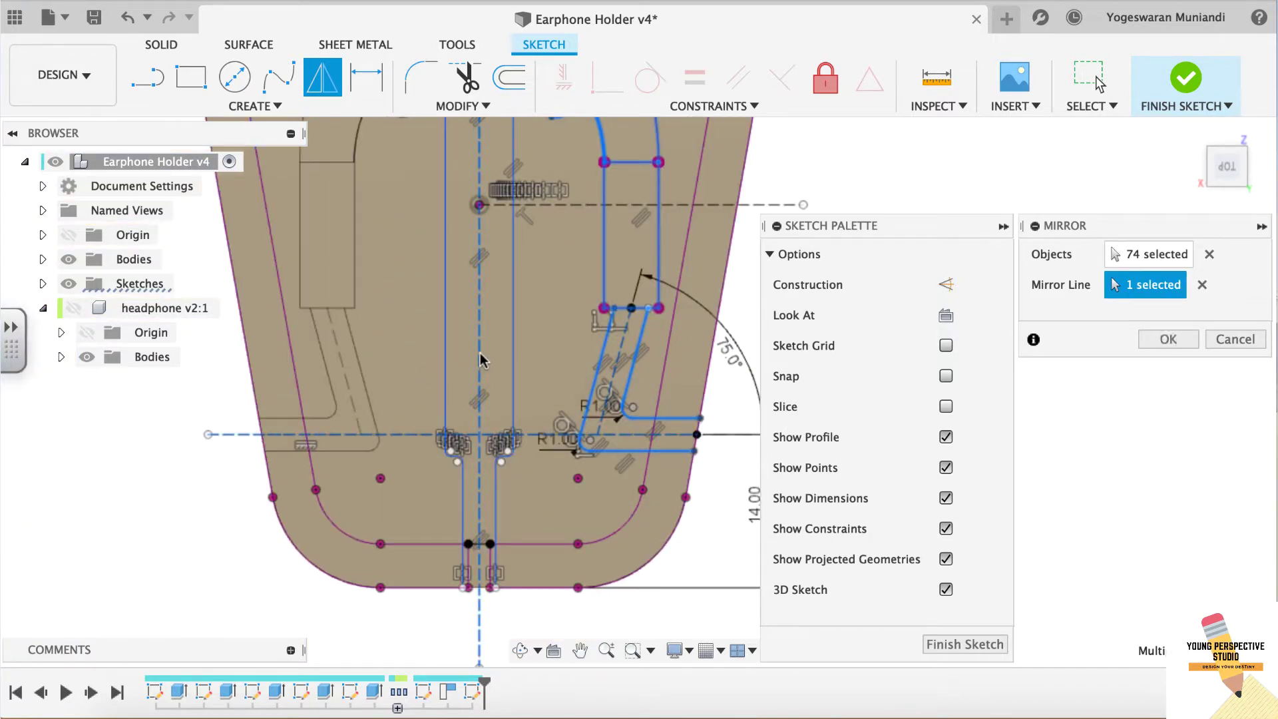
pyautogui.moveTo(668, 239); pyautogui.dragTo(619, 426, button='middle')
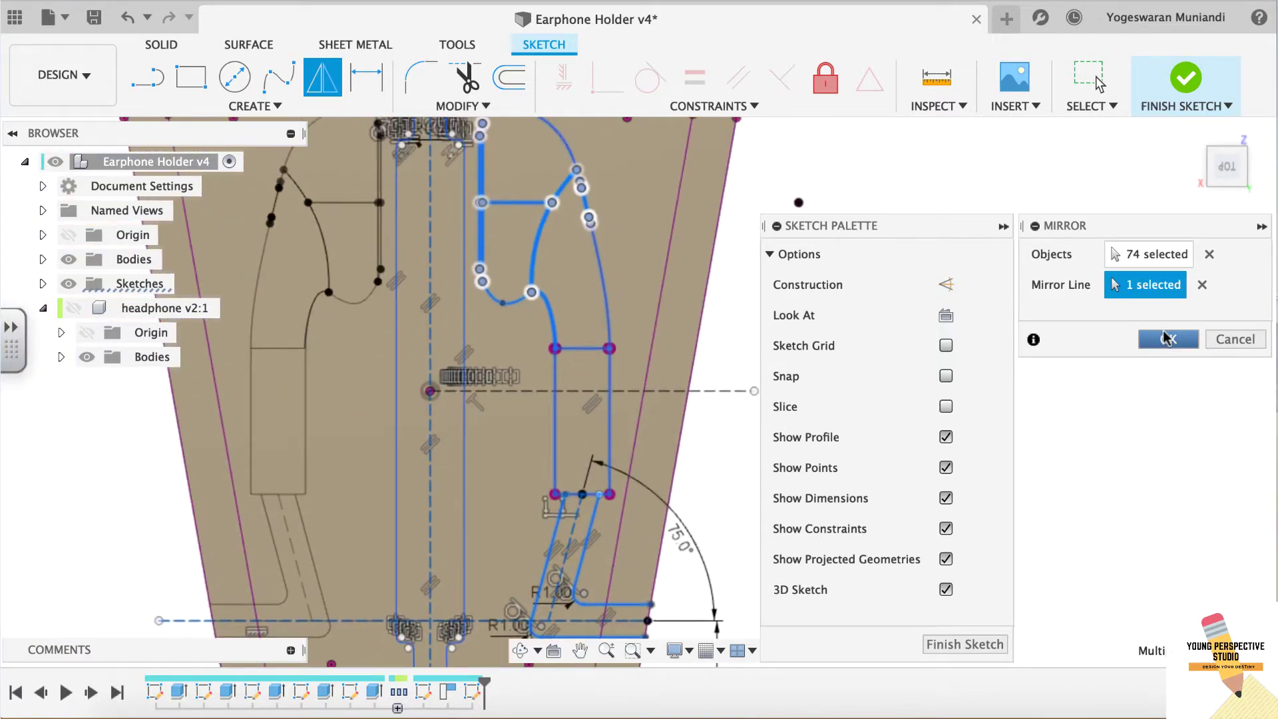
pyautogui.click(1168, 339)
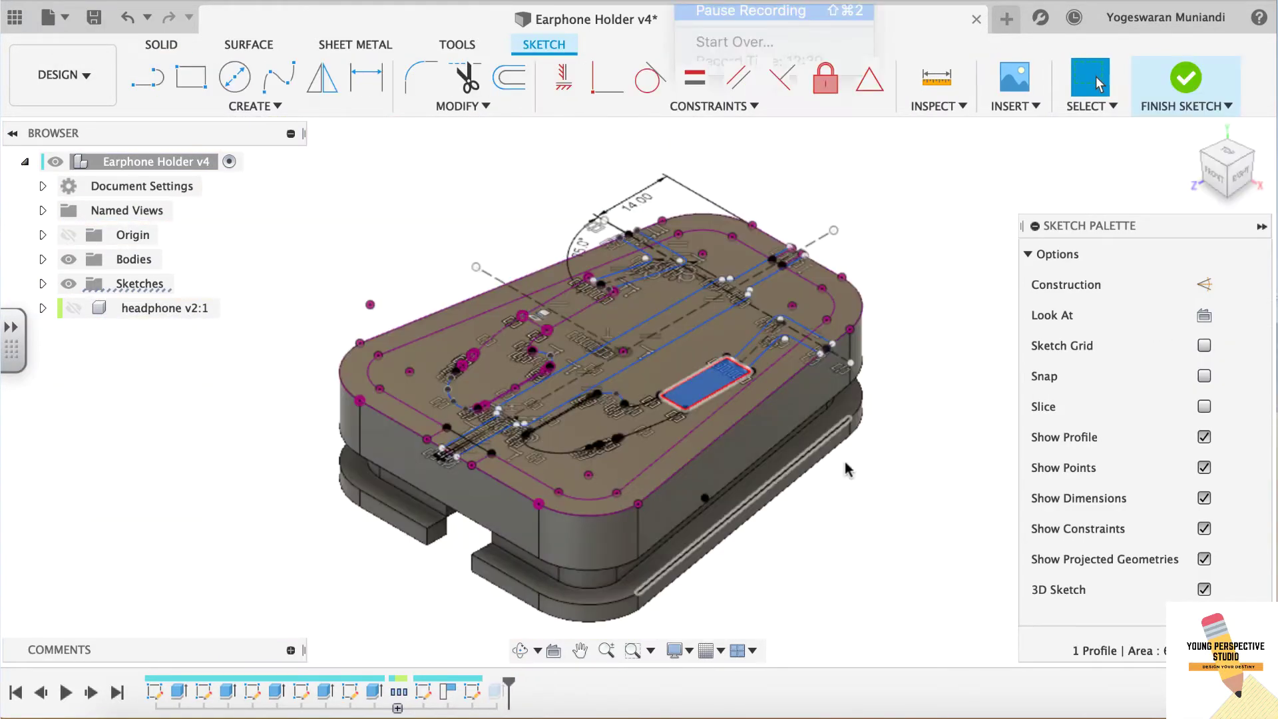
# - Select the first earphone-shaped profile, the centre slot and several strip regions for extrusion
pyautogui.press('e')
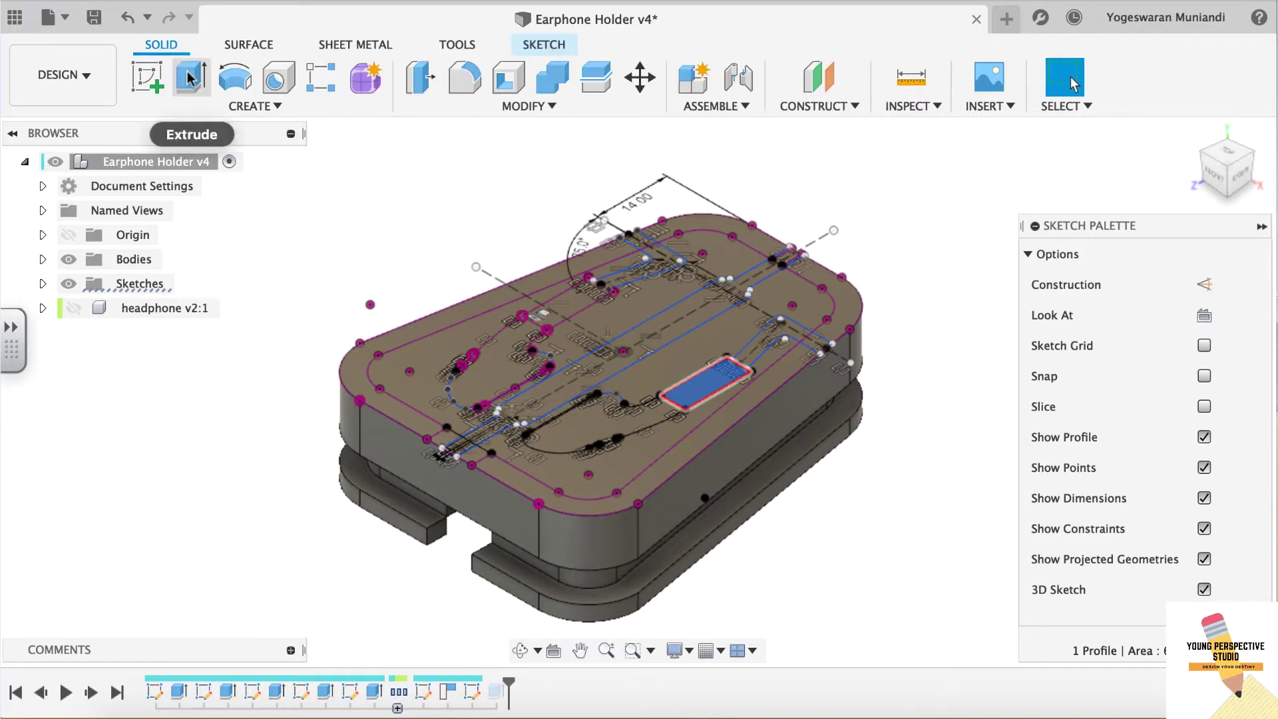
pyautogui.scroll(5, 757, 366)
pyautogui.click(627, 404)
pyautogui.scroll(-5, 627, 403)
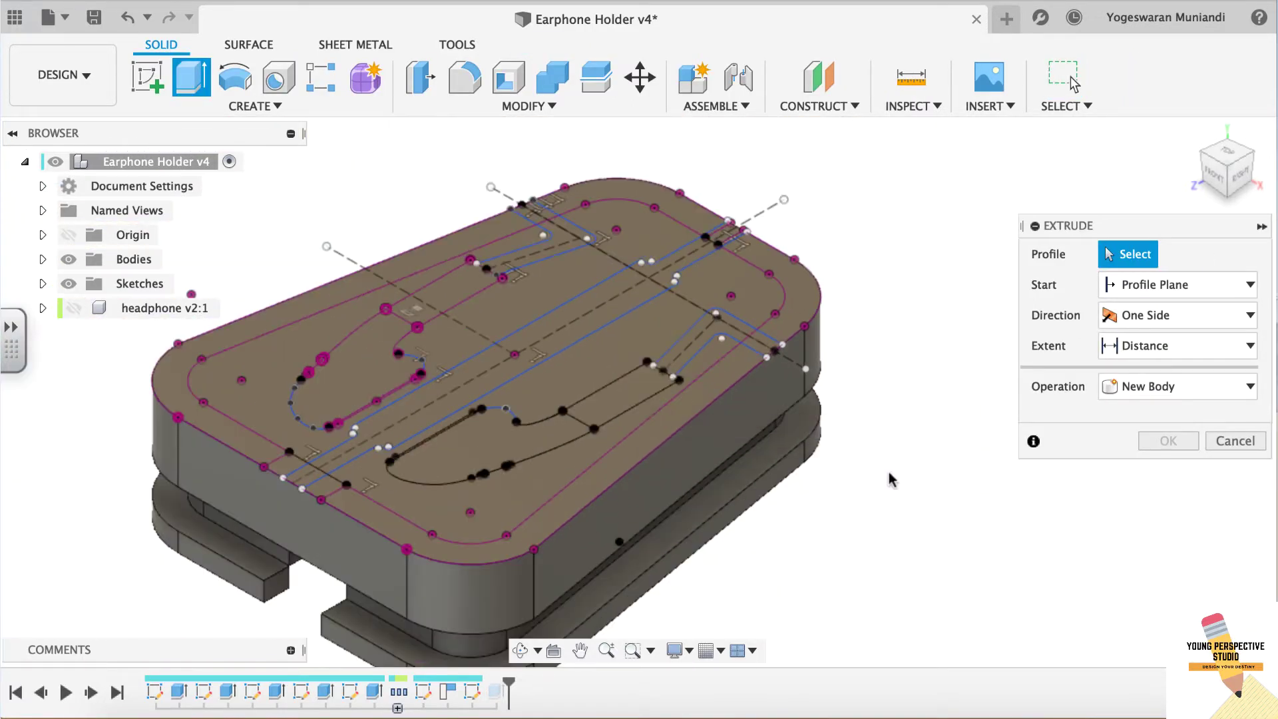
pyautogui.scroll(2, 892, 480)
pyautogui.click(686, 405)
pyautogui.click(833, 333)
pyautogui.click(858, 312)
pyautogui.click(843, 351)
pyautogui.click(419, 469)
pyautogui.click(383, 446)
pyautogui.click(780, 259)
pyautogui.click(780, 259)
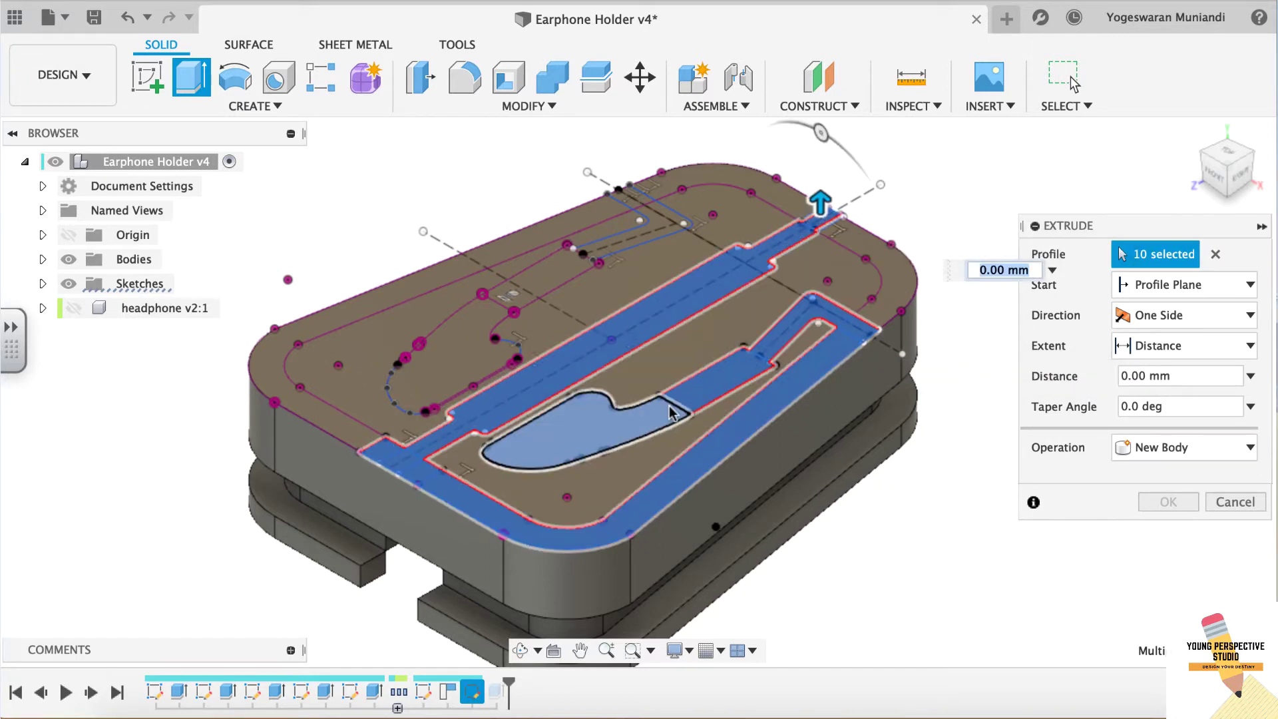
pyautogui.scroll(5, 669, 413)
pyautogui.click(669, 412)
# - Add the remaining rim strips and second earphone profile, then cut them -5 mm deep
pyautogui.scroll(-3, 632, 434)
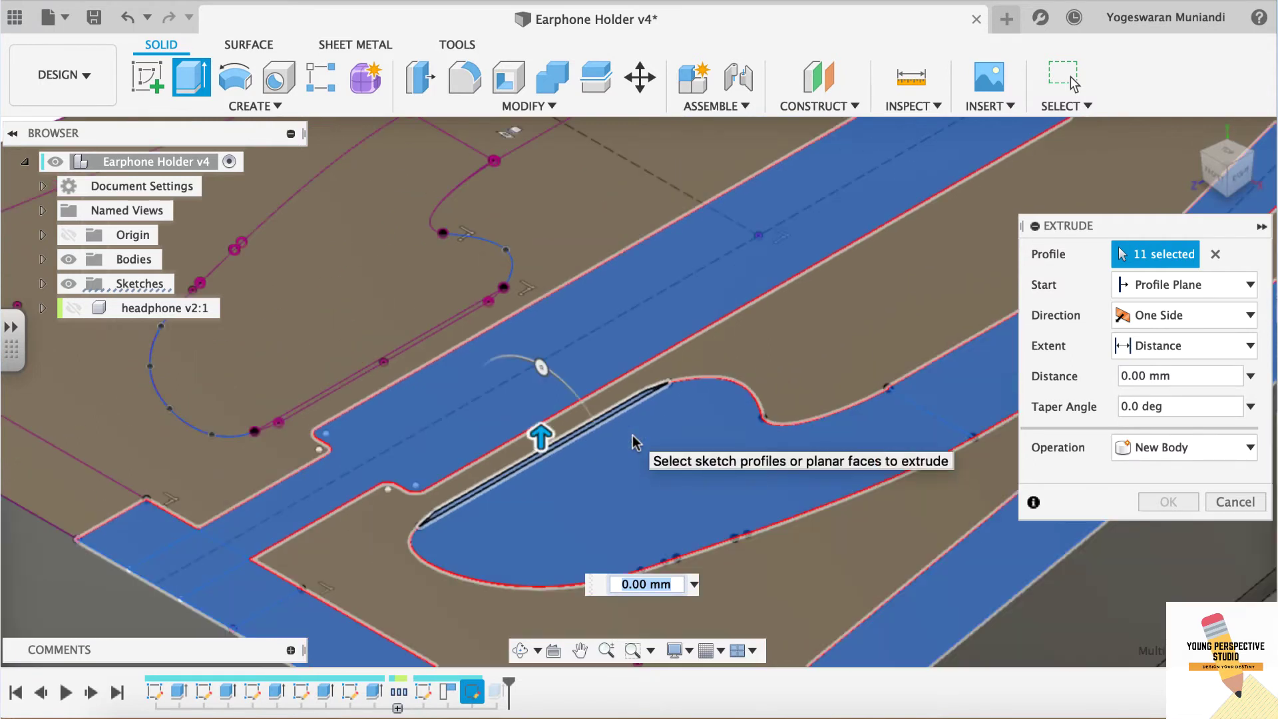
pyautogui.scroll(-4, 633, 434)
pyautogui.click(481, 422)
pyautogui.click(785, 193)
pyautogui.click(746, 266)
pyautogui.click(699, 286)
pyautogui.click(634, 343)
pyautogui.scroll(2, 627, 382)
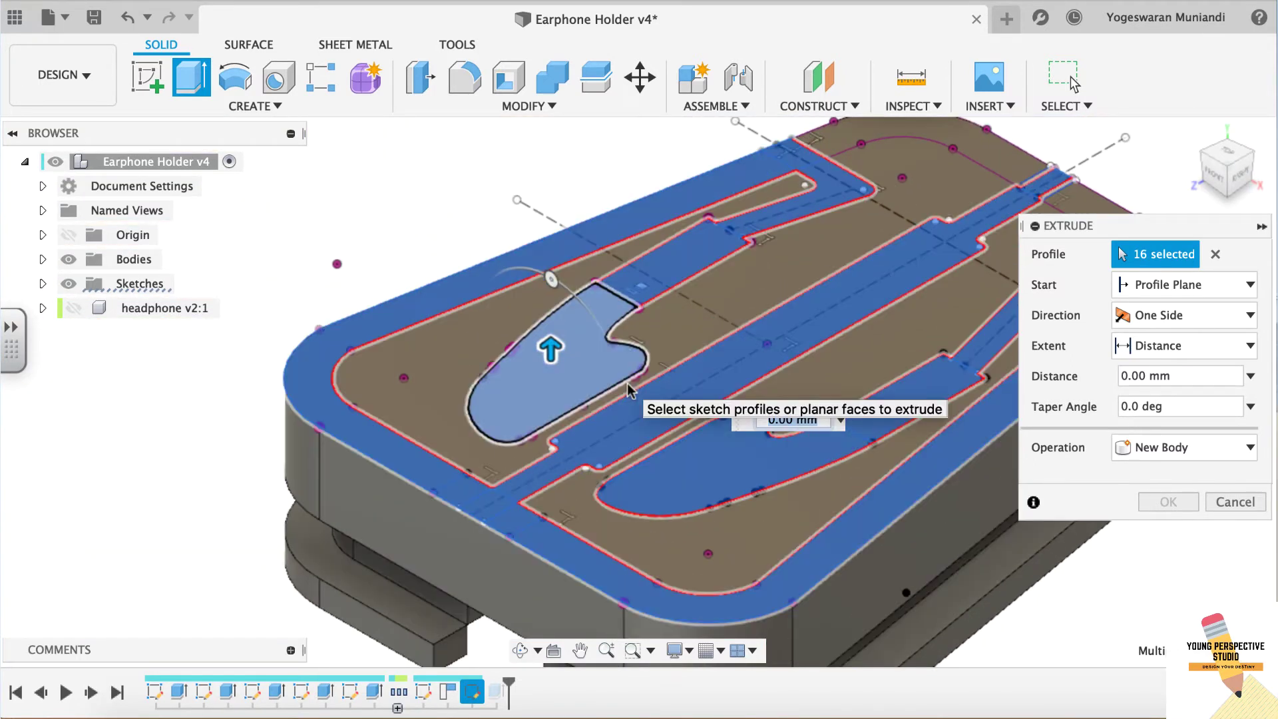
pyautogui.scroll(2, 627, 382)
pyautogui.scroll(2, 627, 382)
pyautogui.scroll(2, 627, 382)
pyautogui.scroll(-1, 639, 359)
pyautogui.click(659, 313)
pyautogui.scroll(-2, 676, 331)
pyautogui.scroll(-2, 675, 331)
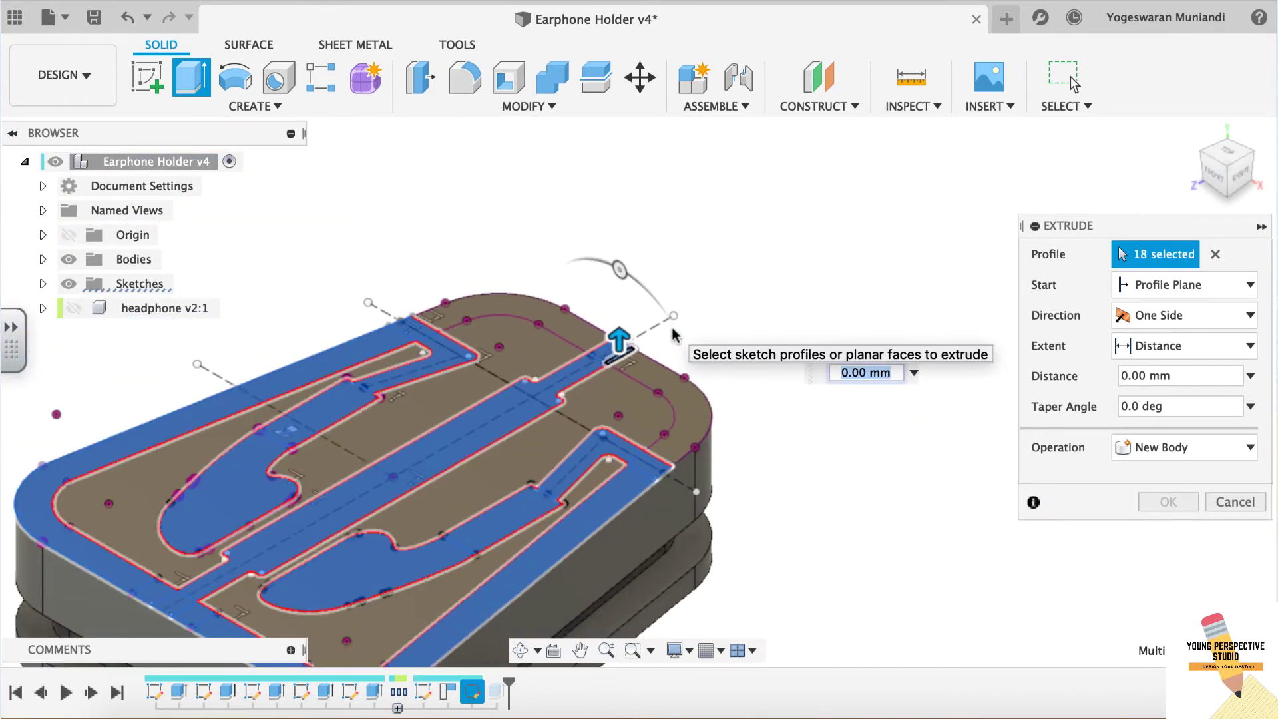
pyautogui.scroll(-2, 676, 331)
pyautogui.write('-5')
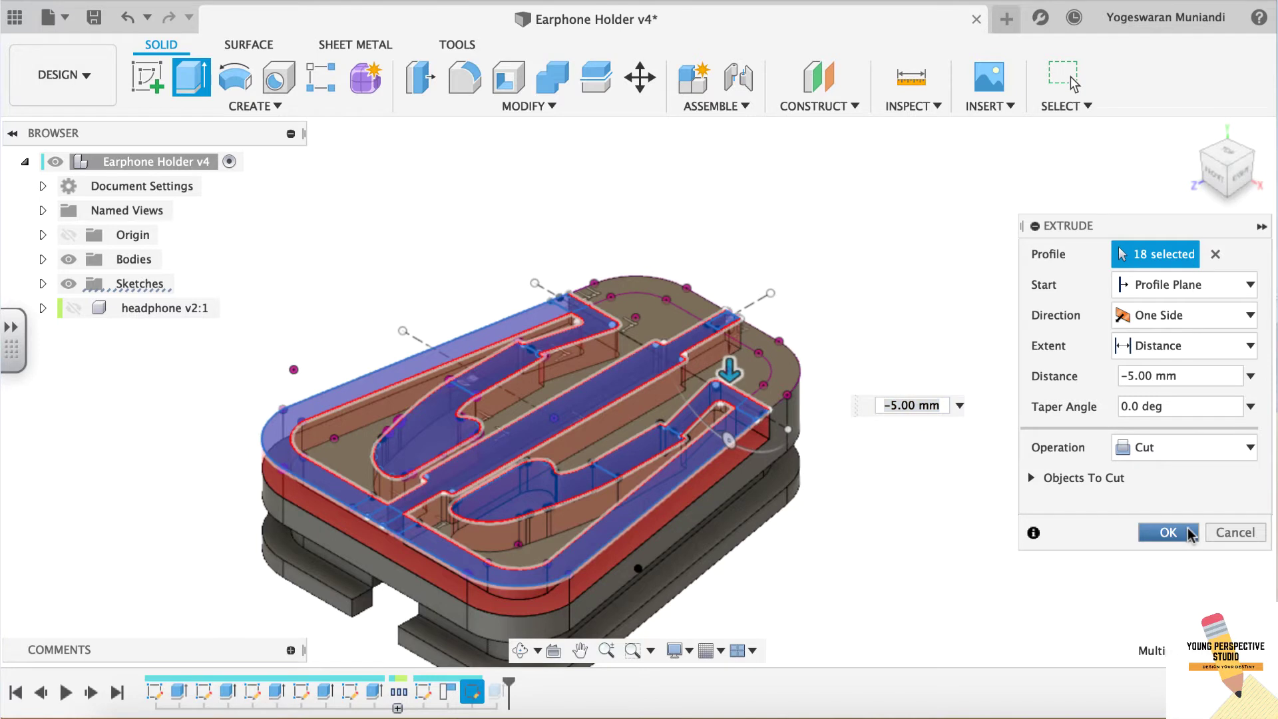
pyautogui.click(1190, 535)
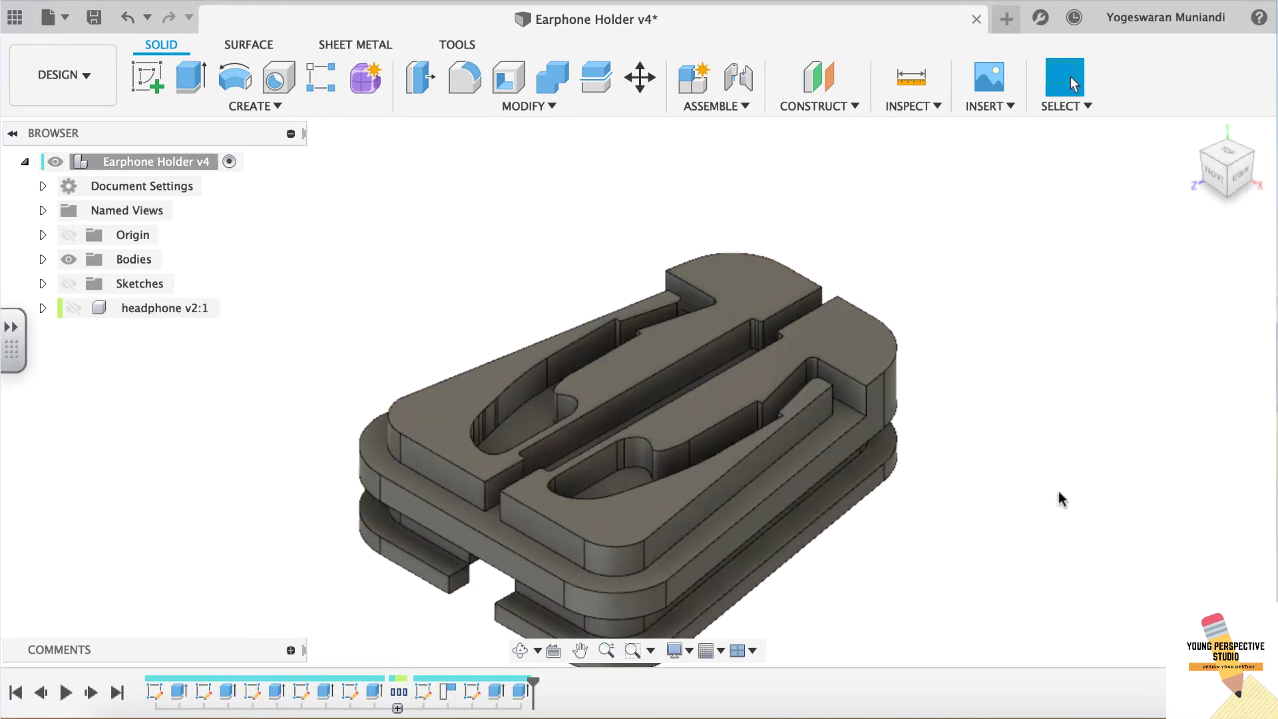
# - Create a construction plane offset 2 mm from the holder's top face
pyautogui.scroll(5, 1058, 492)
pyautogui.scroll(1, 1058, 492)
pyautogui.scroll(-2, 1058, 492)
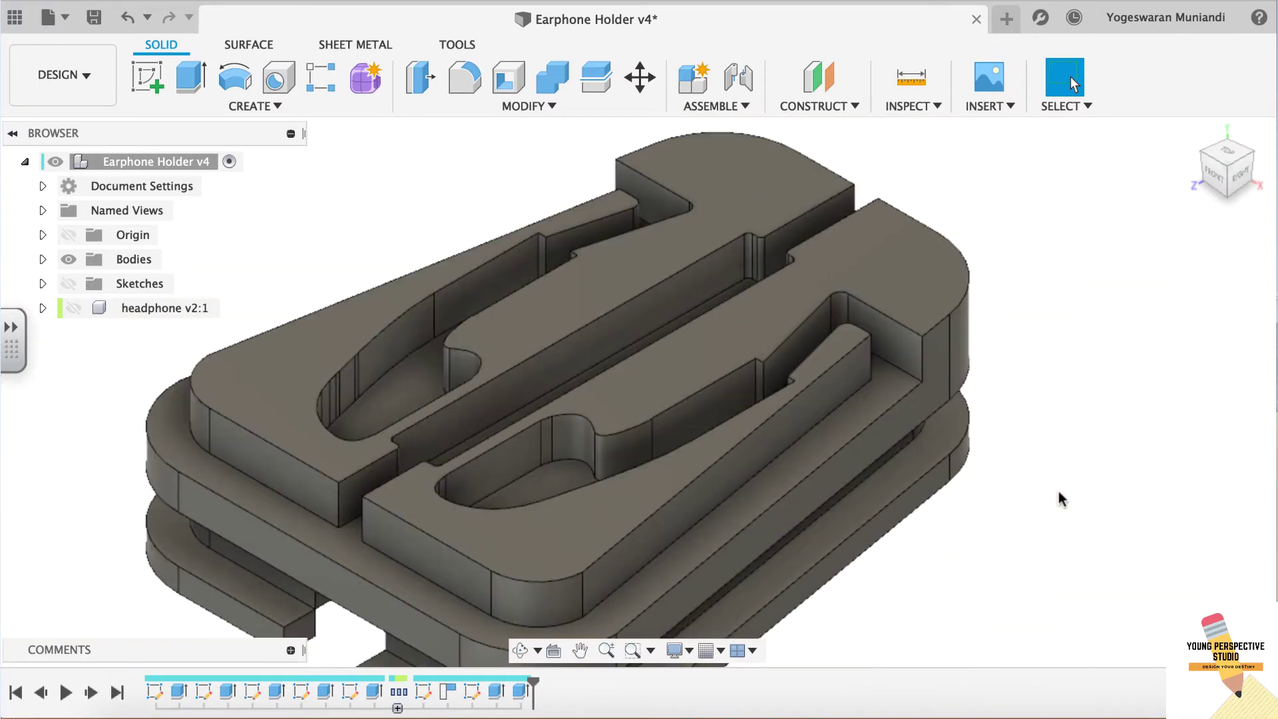
pyautogui.scroll(-2, 1059, 493)
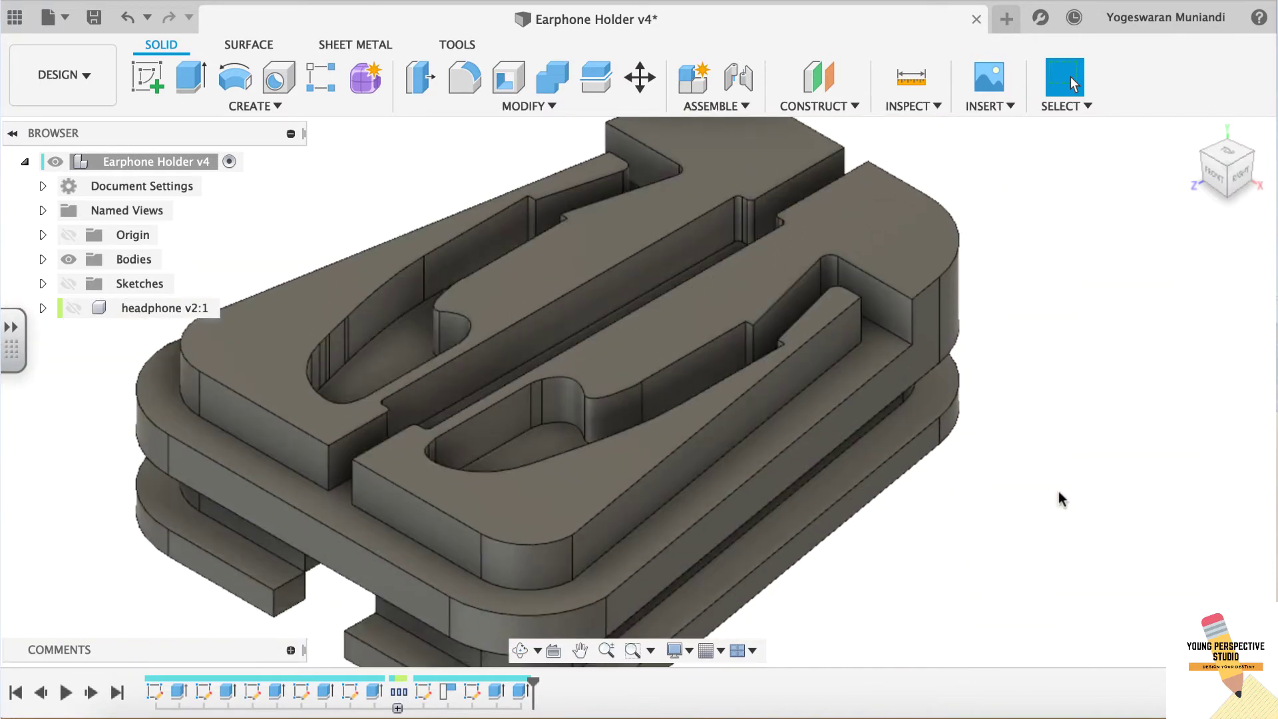
pyautogui.scroll(-3, 1059, 492)
pyautogui.click(818, 105)
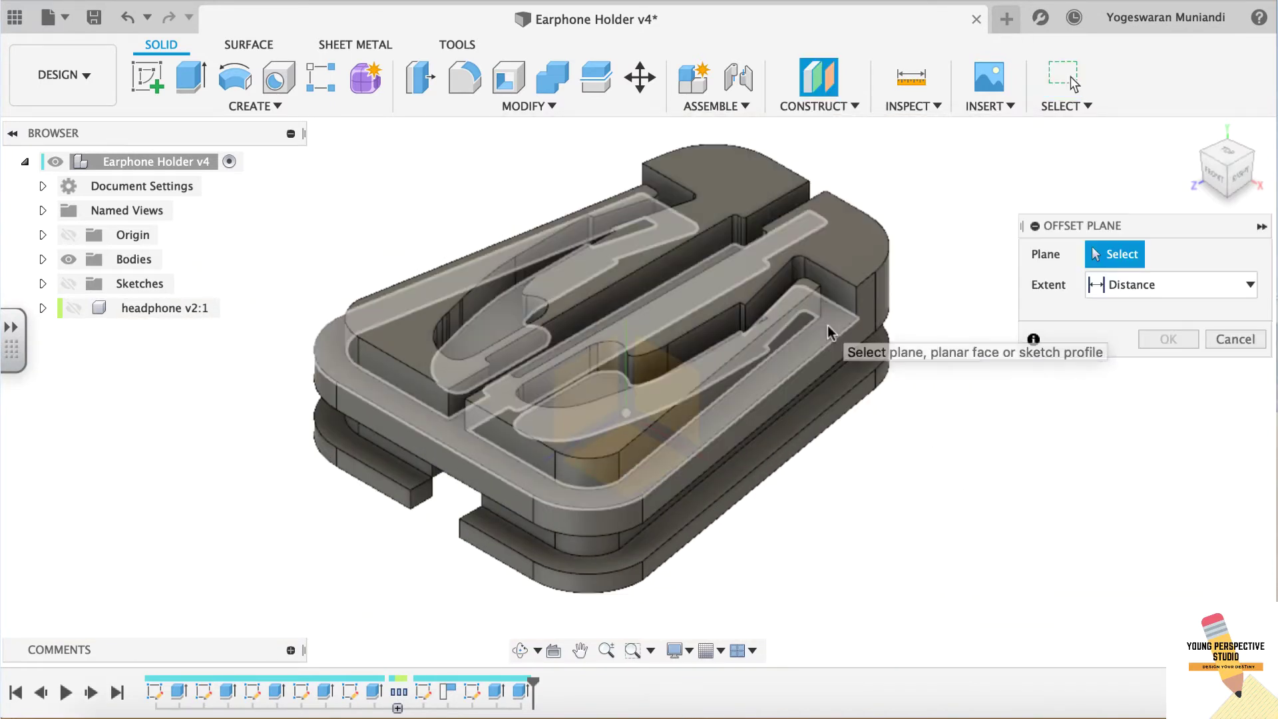
pyautogui.click(835, 336)
pyautogui.doubleClick(1106, 315)
pyautogui.write('2')
pyautogui.click(1184, 375)
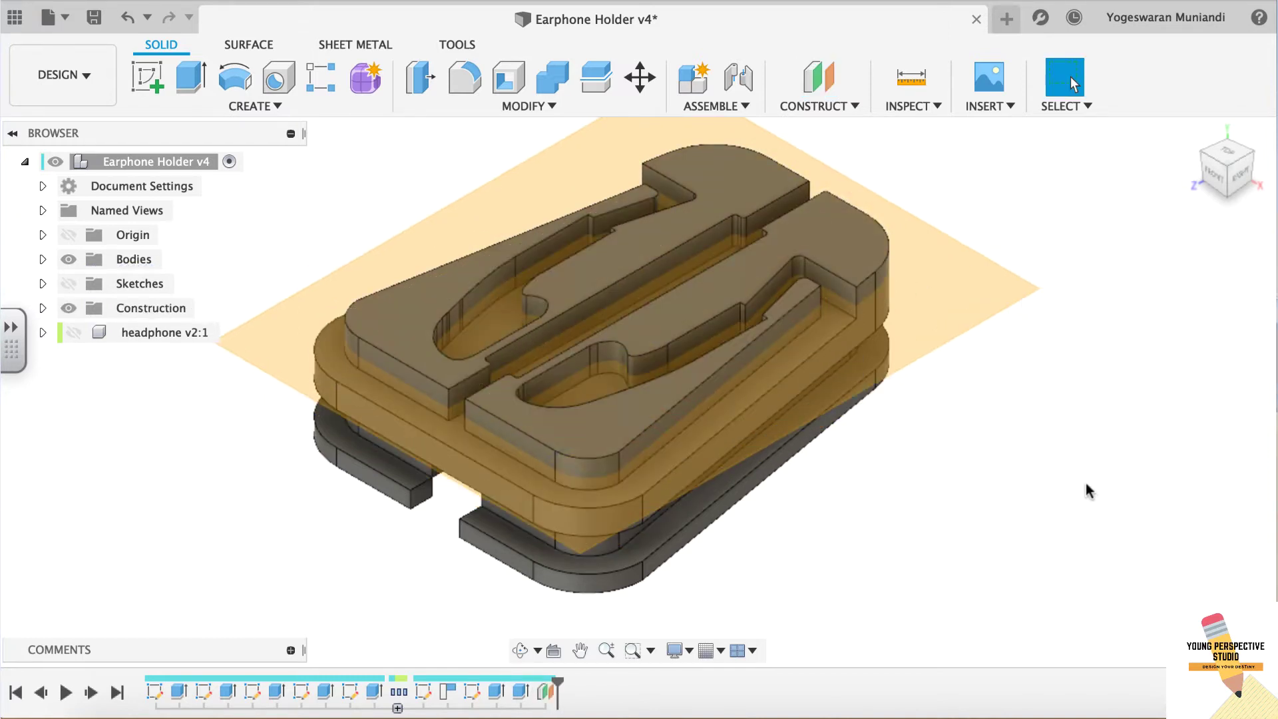
# - Sketch on the offset plane, project the top face and draw lines closing the channel openings
pyautogui.click(966, 313)
pyautogui.click(147, 76)
pyautogui.press('p')
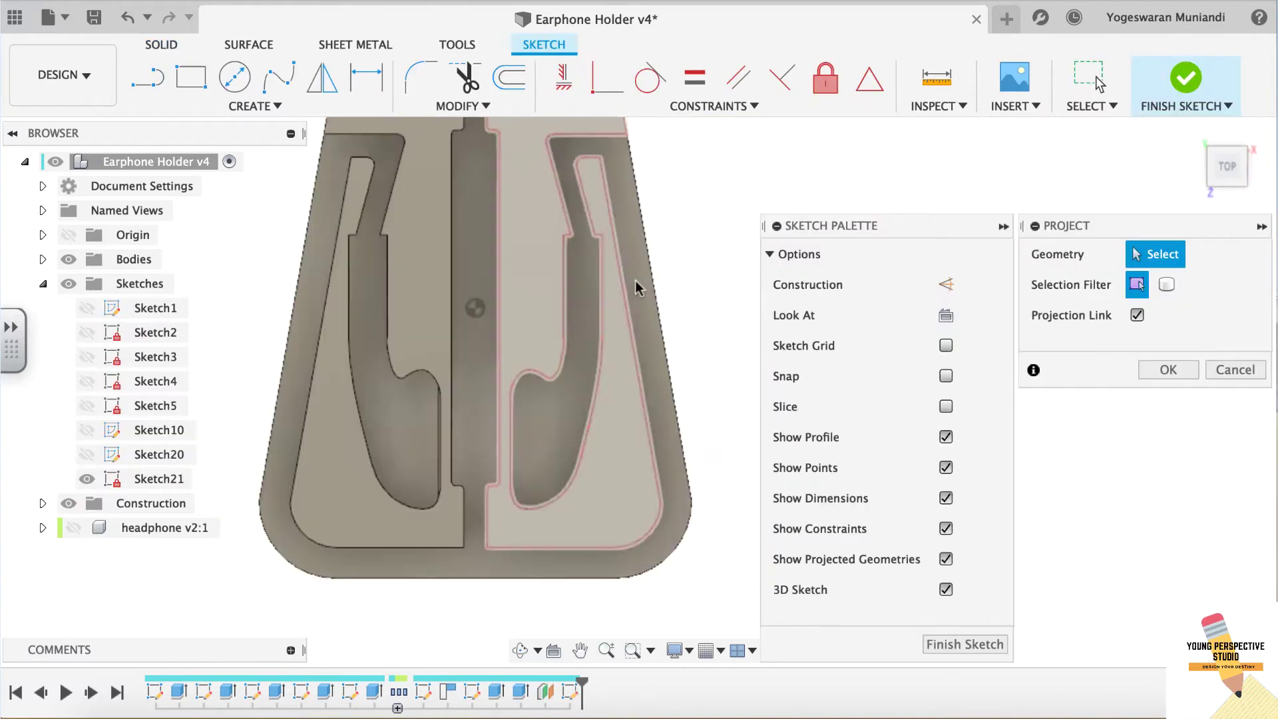
pyautogui.click(611, 248)
pyautogui.press('Return')
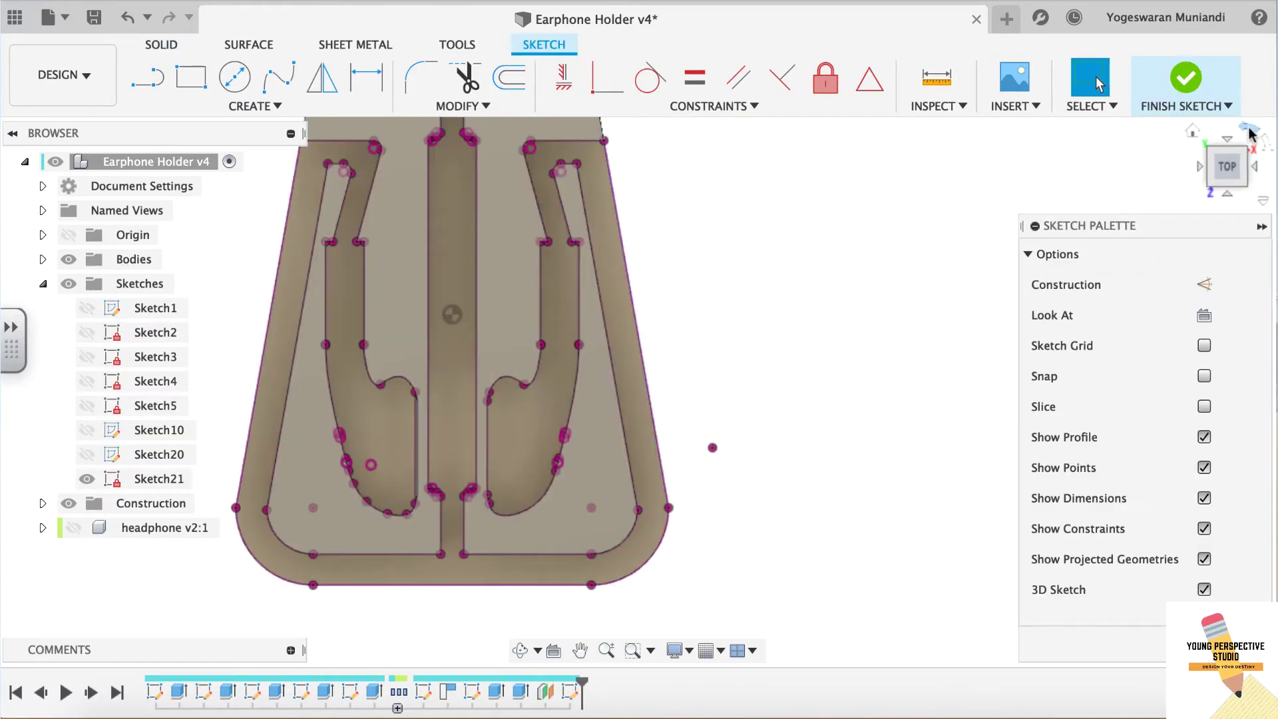
pyautogui.click(1250, 133)
pyautogui.scroll(5, 466, 539)
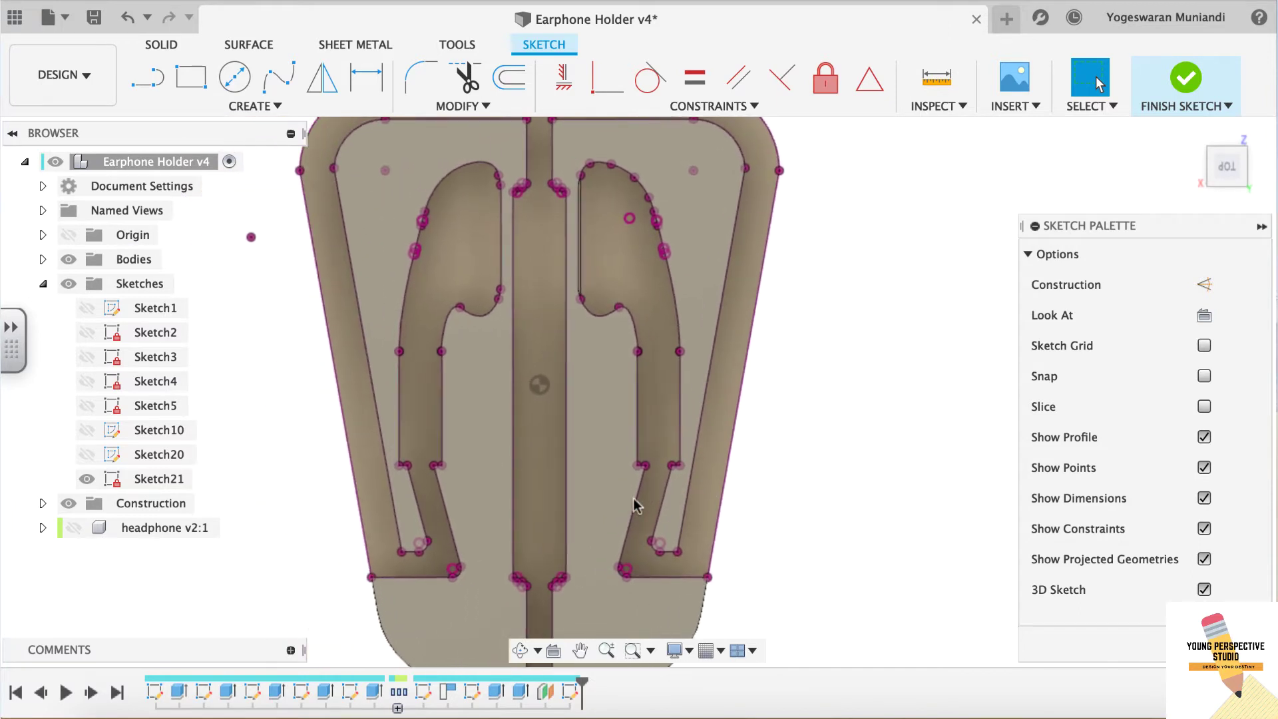
pyautogui.press('l')
pyautogui.click(677, 551)
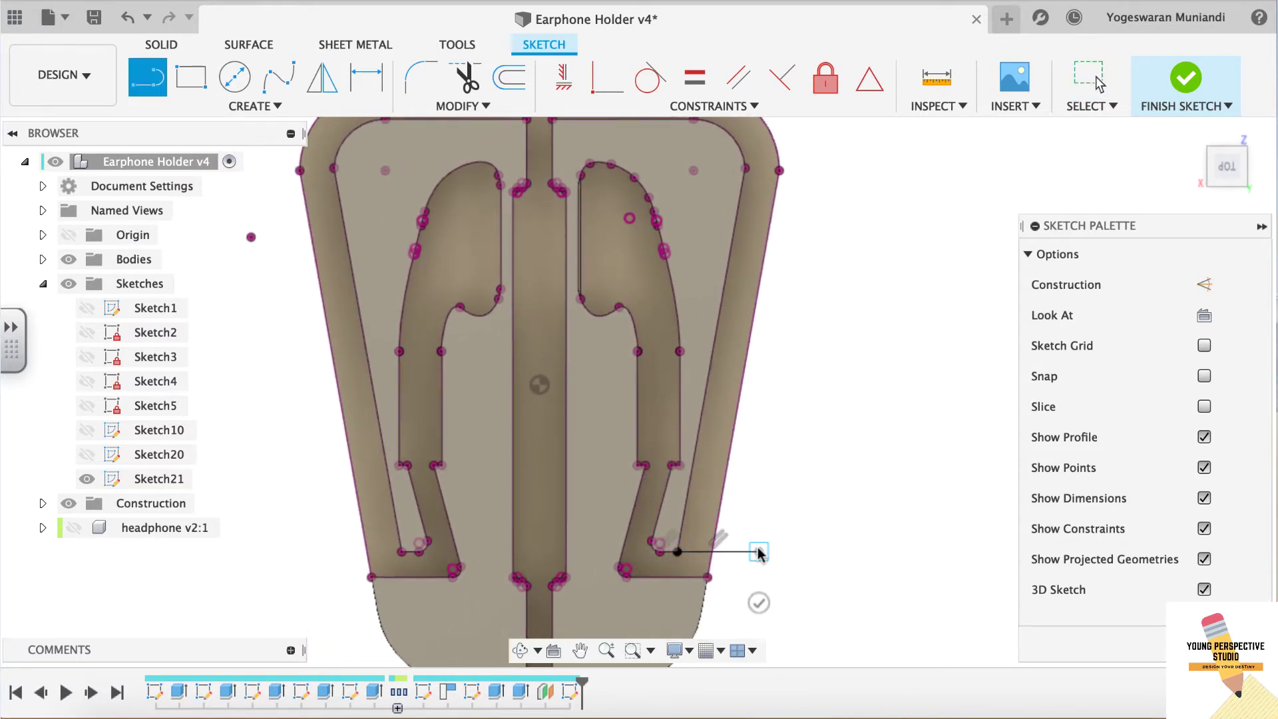
pyautogui.click(401, 551)
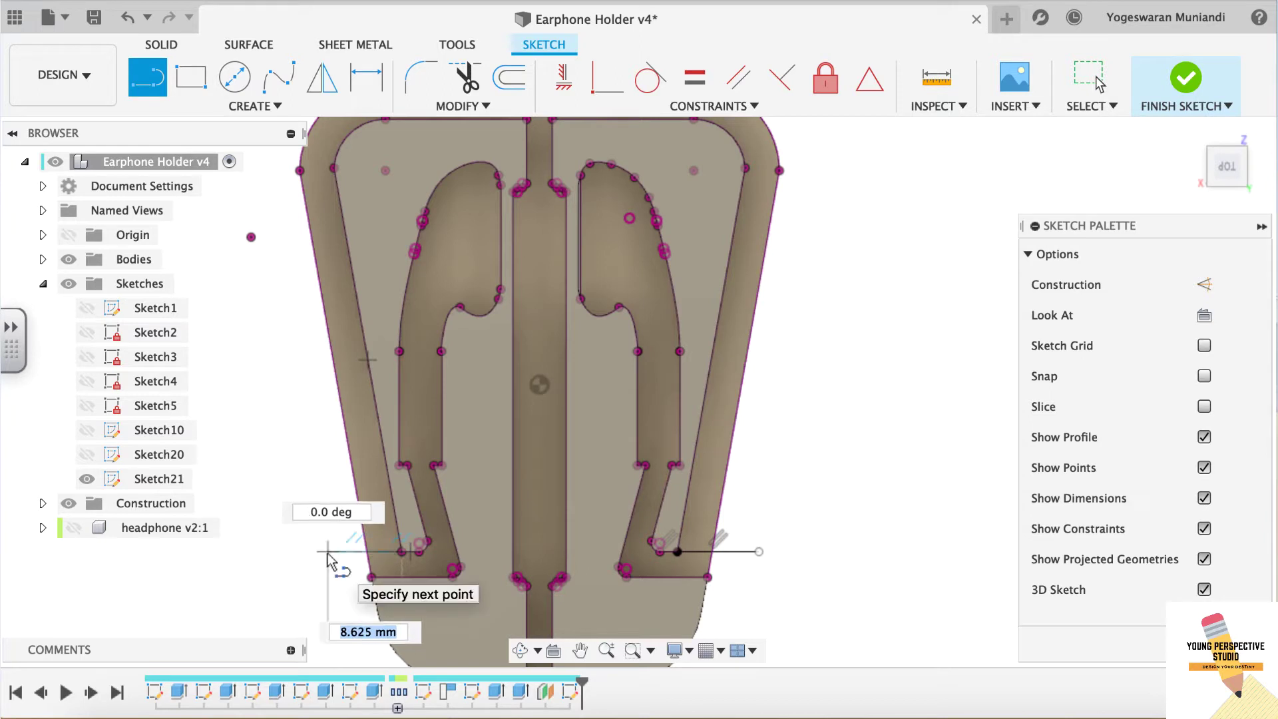
pyautogui.click(327, 552)
pyautogui.press('Escape')
pyautogui.press('Escape')
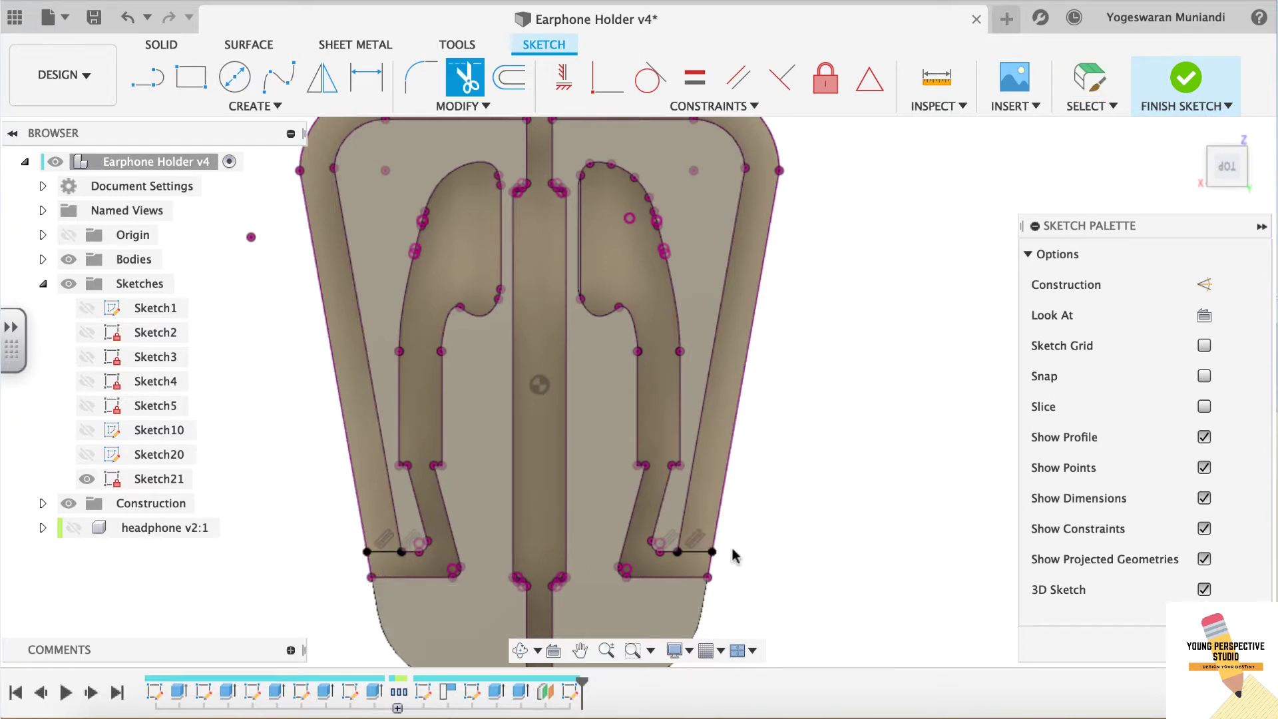
# - Join-extrude the outer frame profile 3 mm, then start a sketch on the body's top face
pyautogui.press('e')
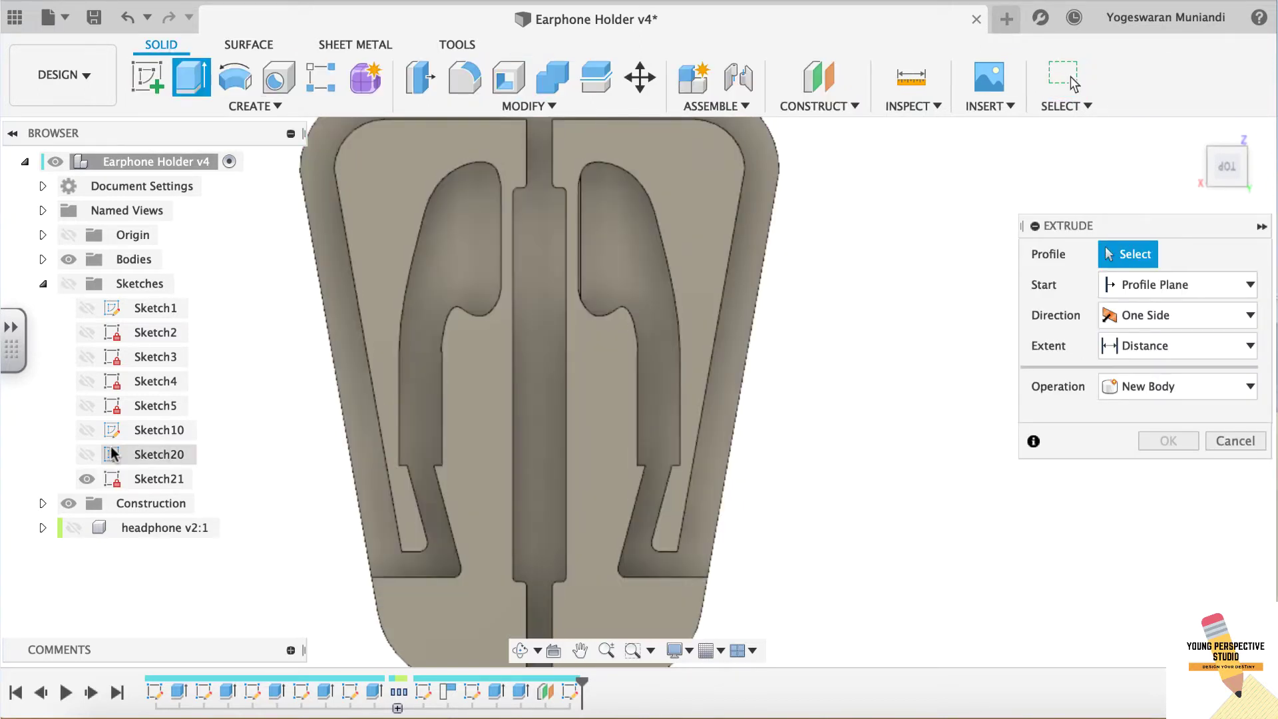
pyautogui.click(69, 283)
pyautogui.click(732, 385)
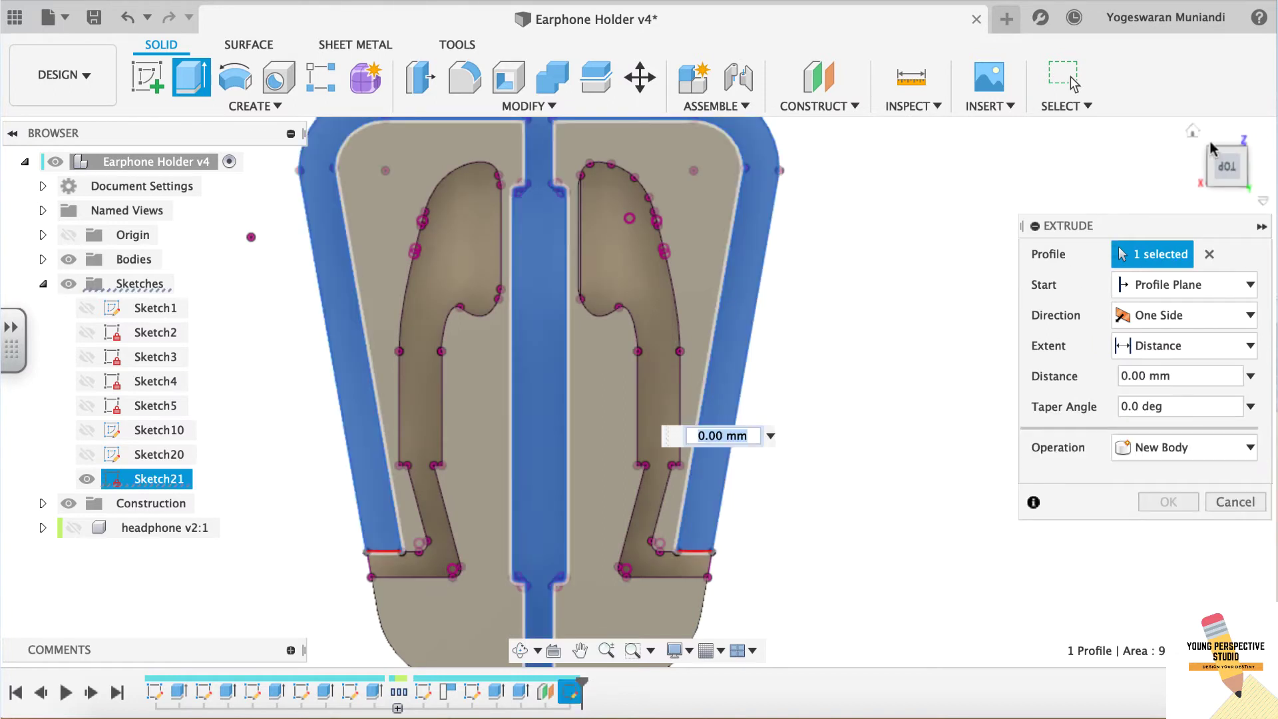
pyautogui.write('3')
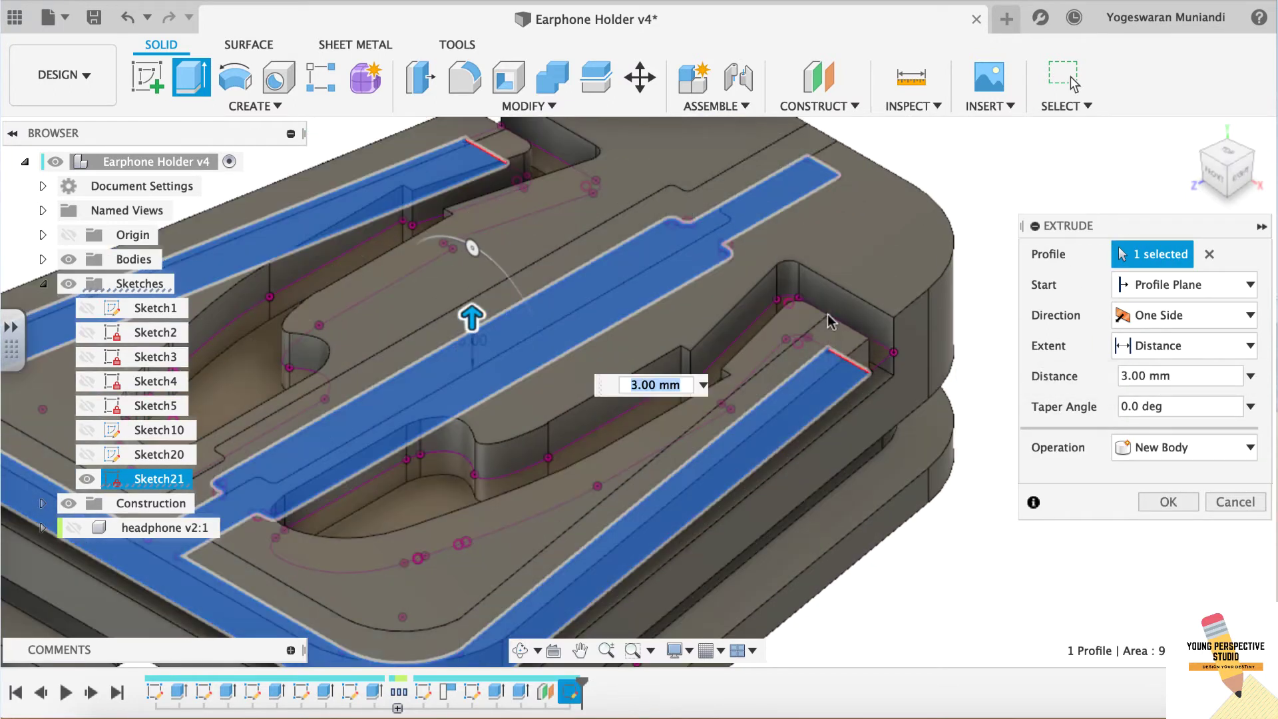
pyautogui.click(1178, 453)
pyautogui.click(1177, 476)
pyautogui.click(1168, 501)
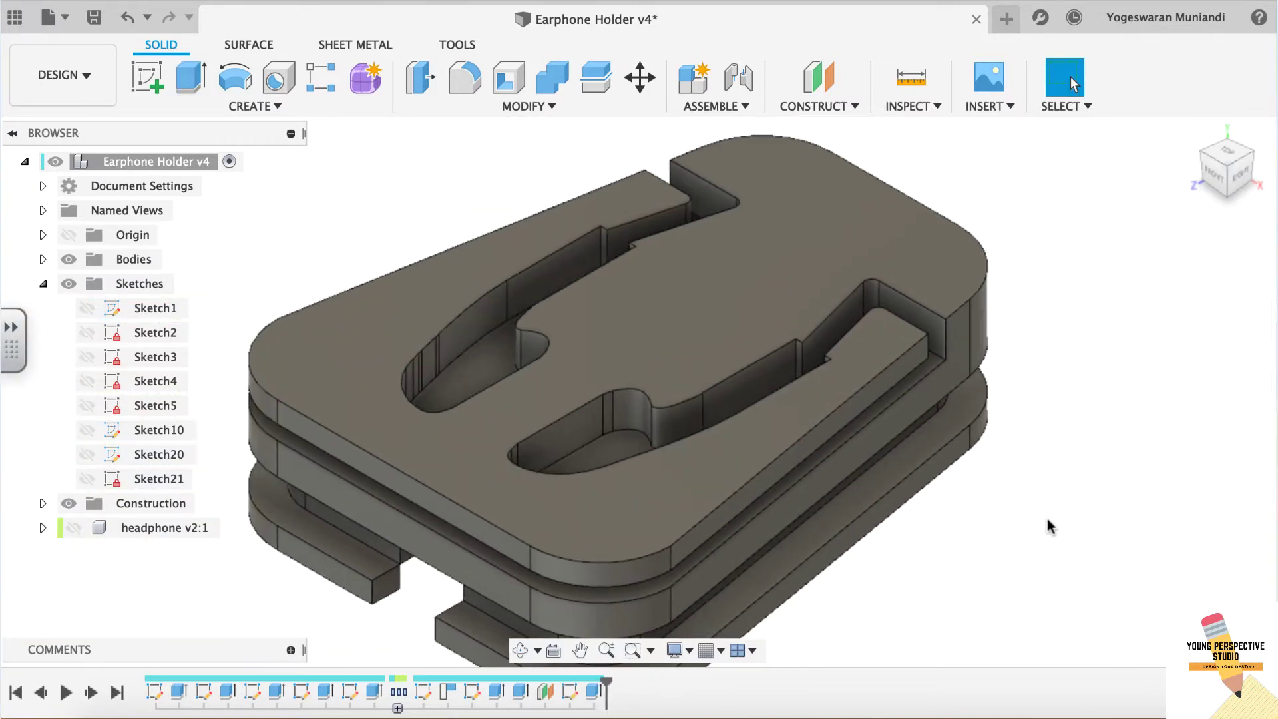
pyautogui.click(148, 77)
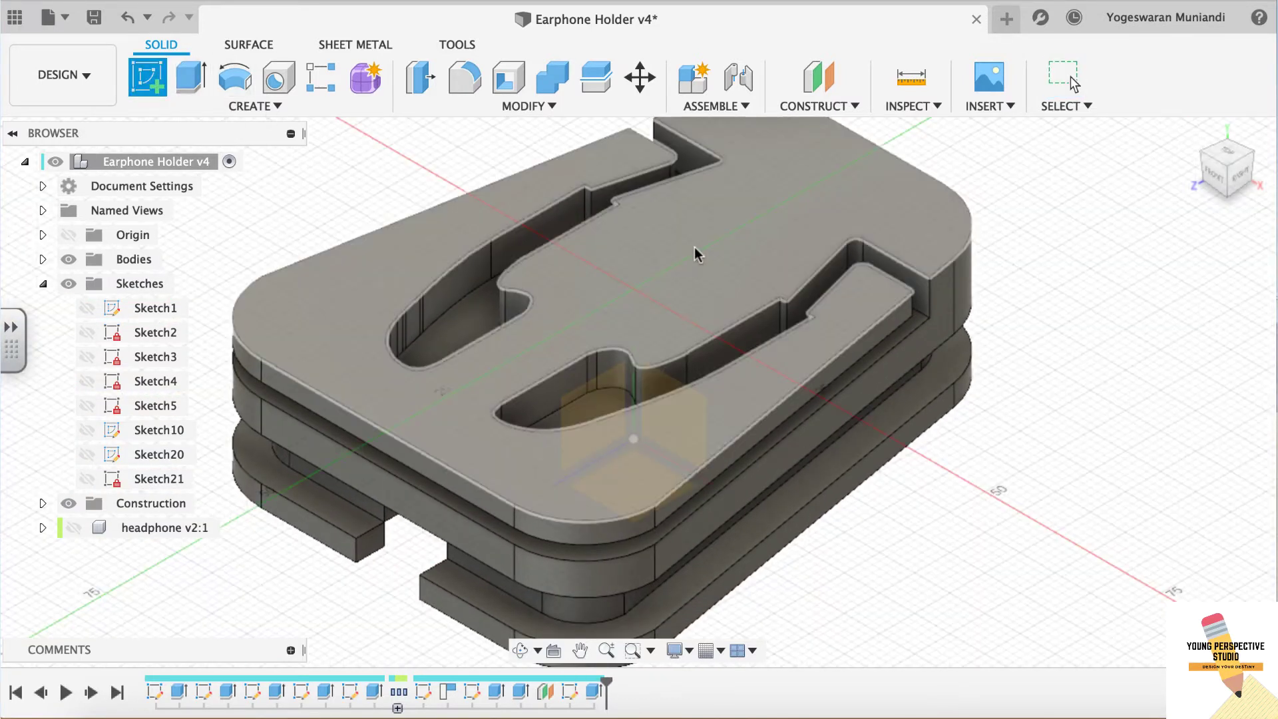
pyautogui.click(699, 253)
# - Project the body's top face and another body into the new sketch
pyautogui.press('p')
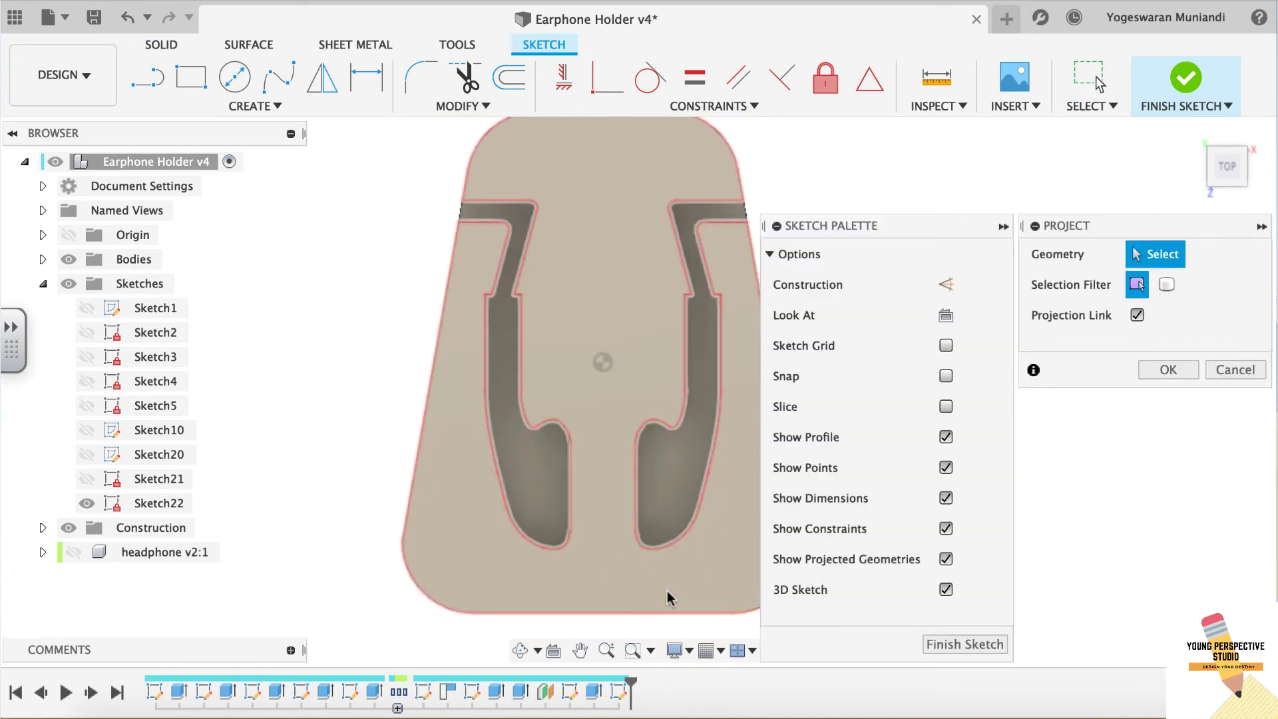
pyautogui.scroll(-2, 561, 376)
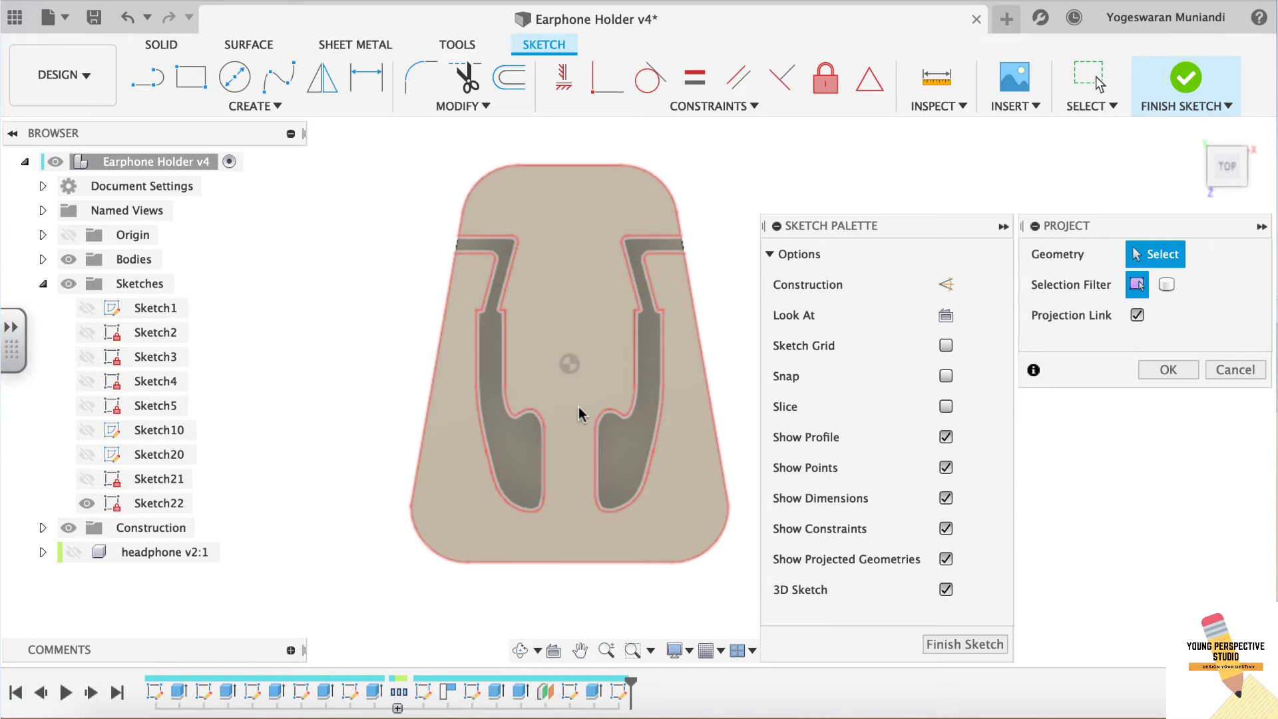
pyautogui.scroll(2, 663, 478)
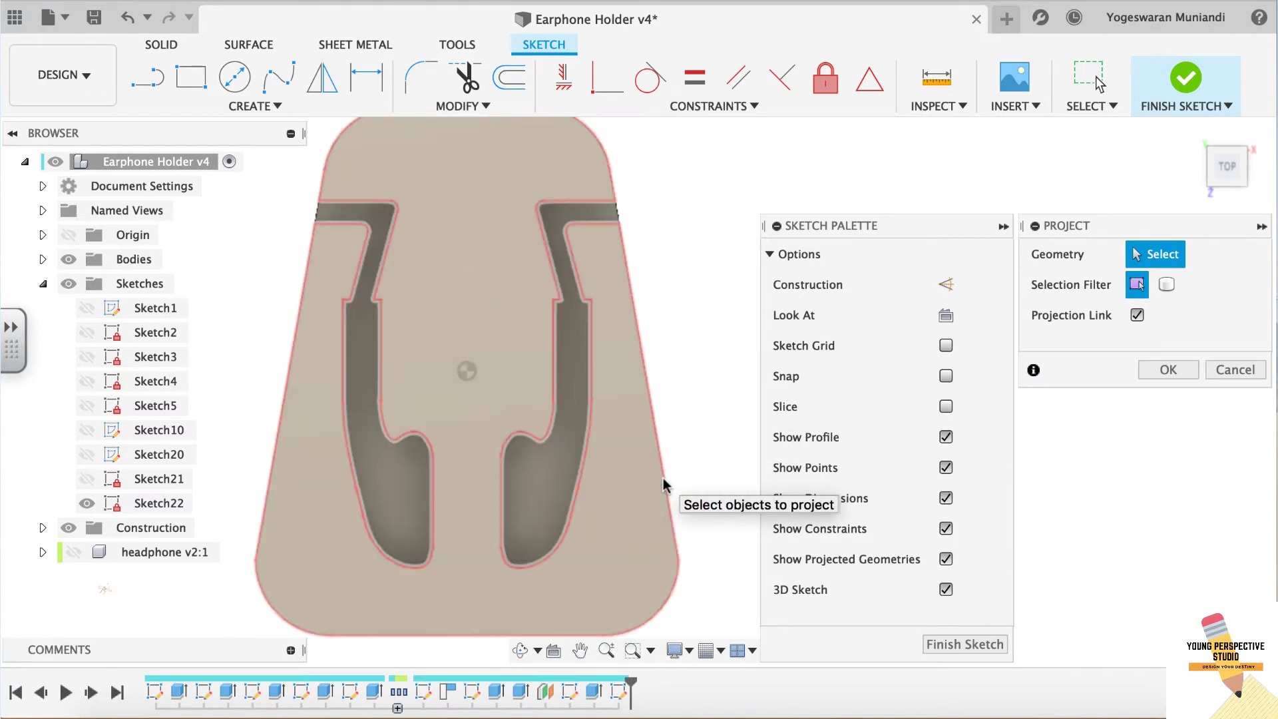
pyautogui.click(612, 522)
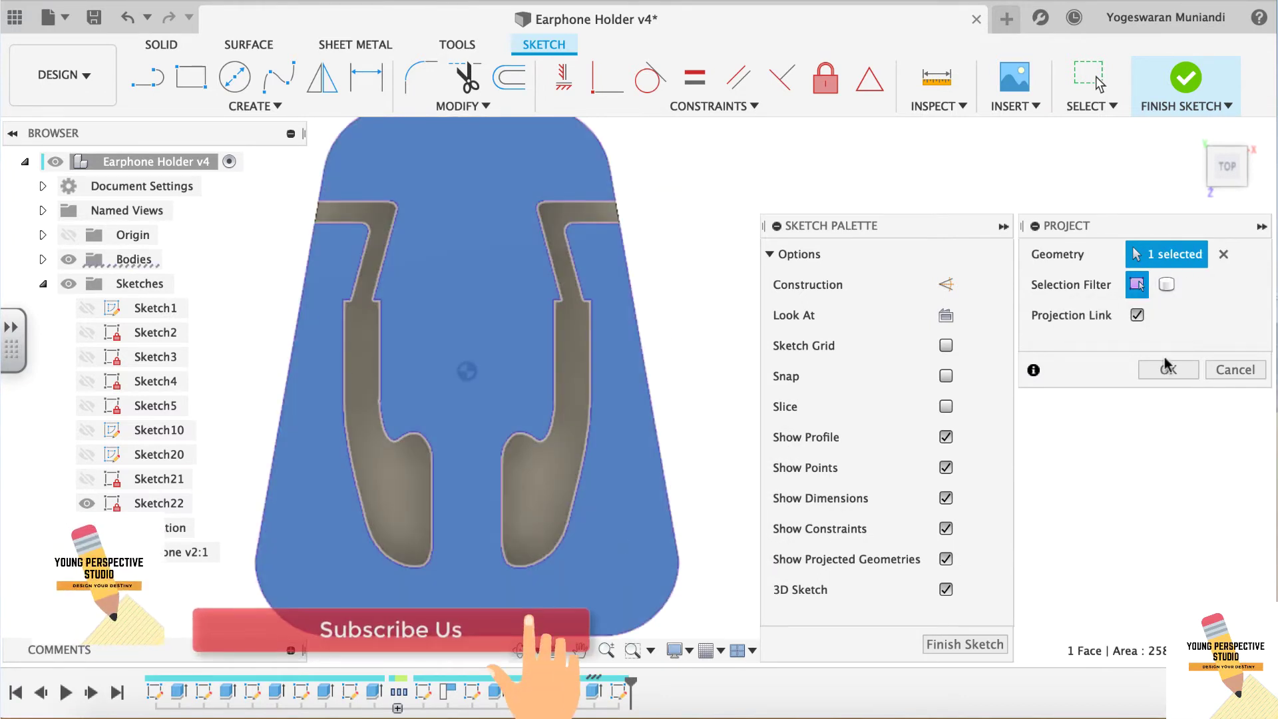
pyautogui.click(1166, 368)
pyautogui.press('p')
pyautogui.click(480, 473)
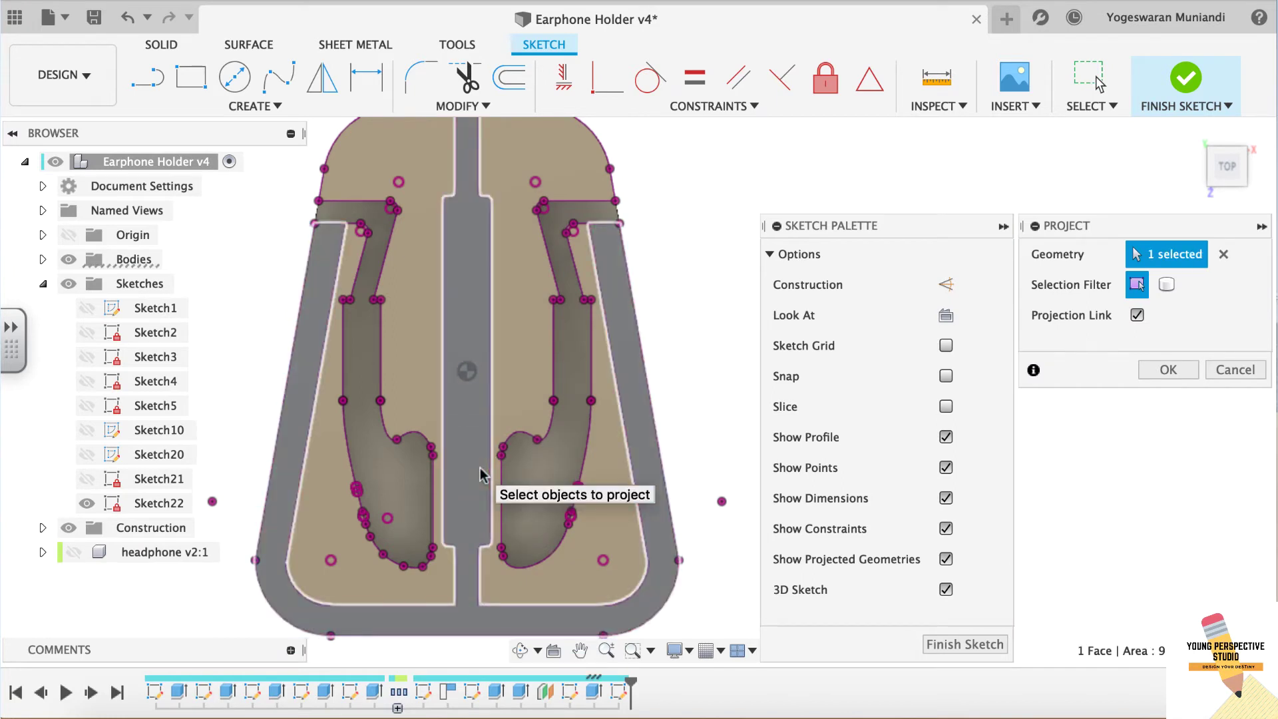
pyautogui.press('Return')
# - Draw the centre-slot line down to the bottom edge and trim the slot lines
pyautogui.press('l')
pyautogui.click(492, 499)
pyautogui.click(513, 544)
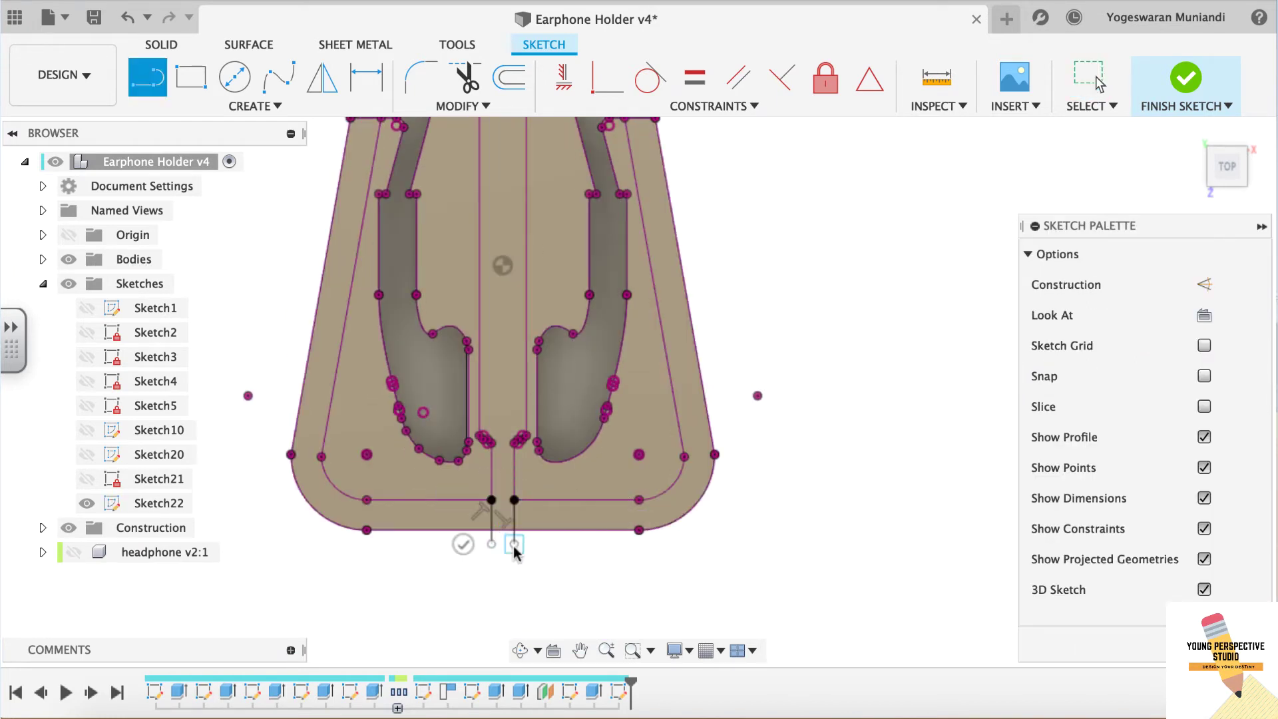
pyautogui.press('Escape')
pyautogui.scroll(5, 514, 545)
pyautogui.press('t')
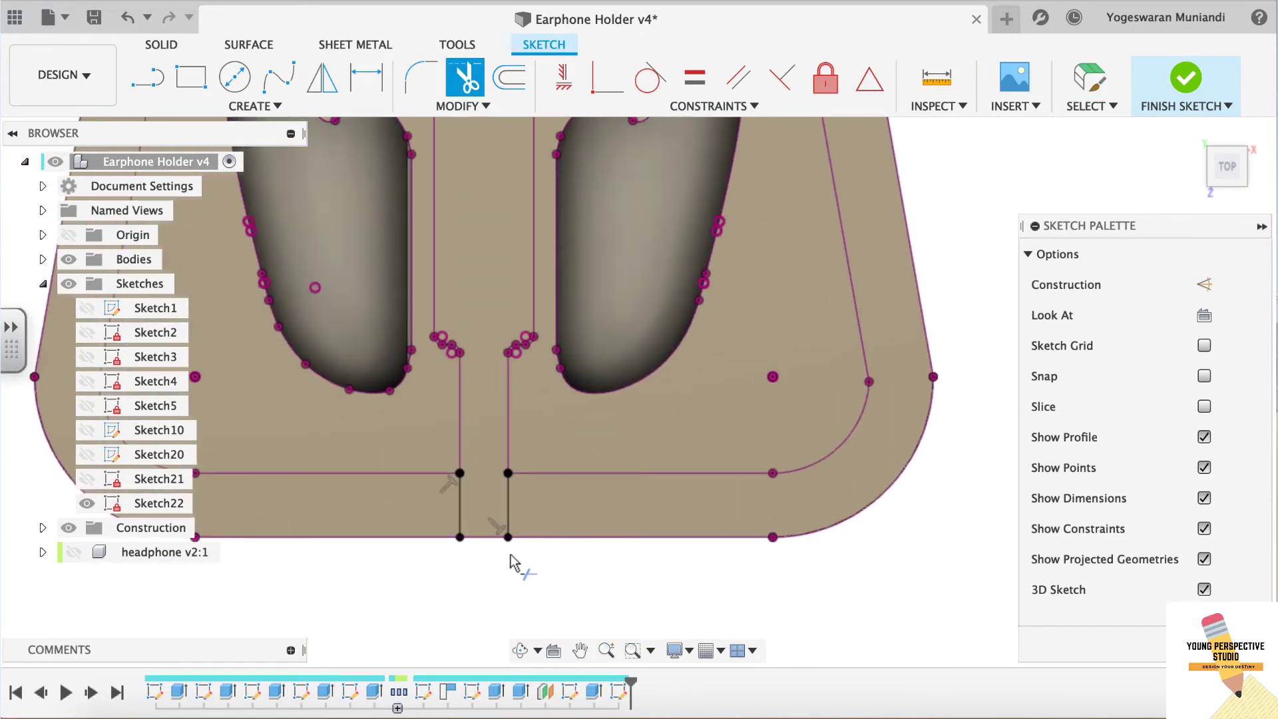
pyautogui.scroll(-5, 513, 563)
pyautogui.press('Escape')
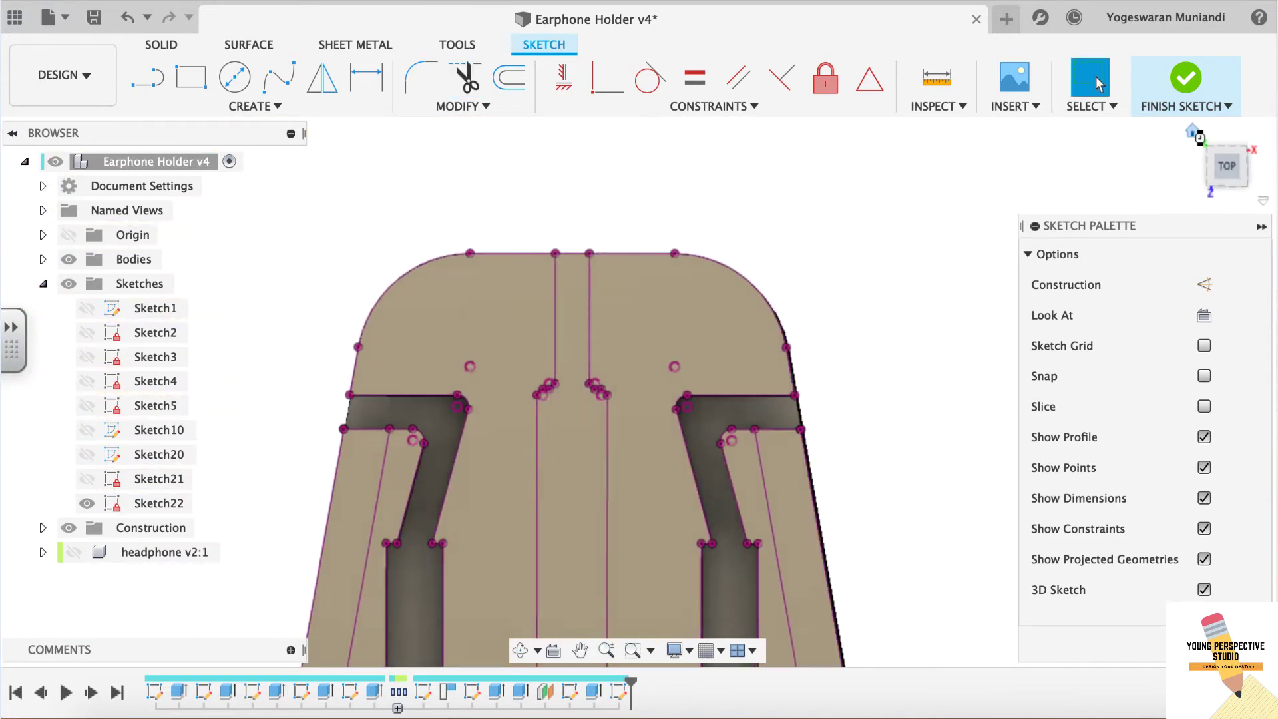
# - Cut the centre bar profile -3 mm to form the slot
pyautogui.press('e')
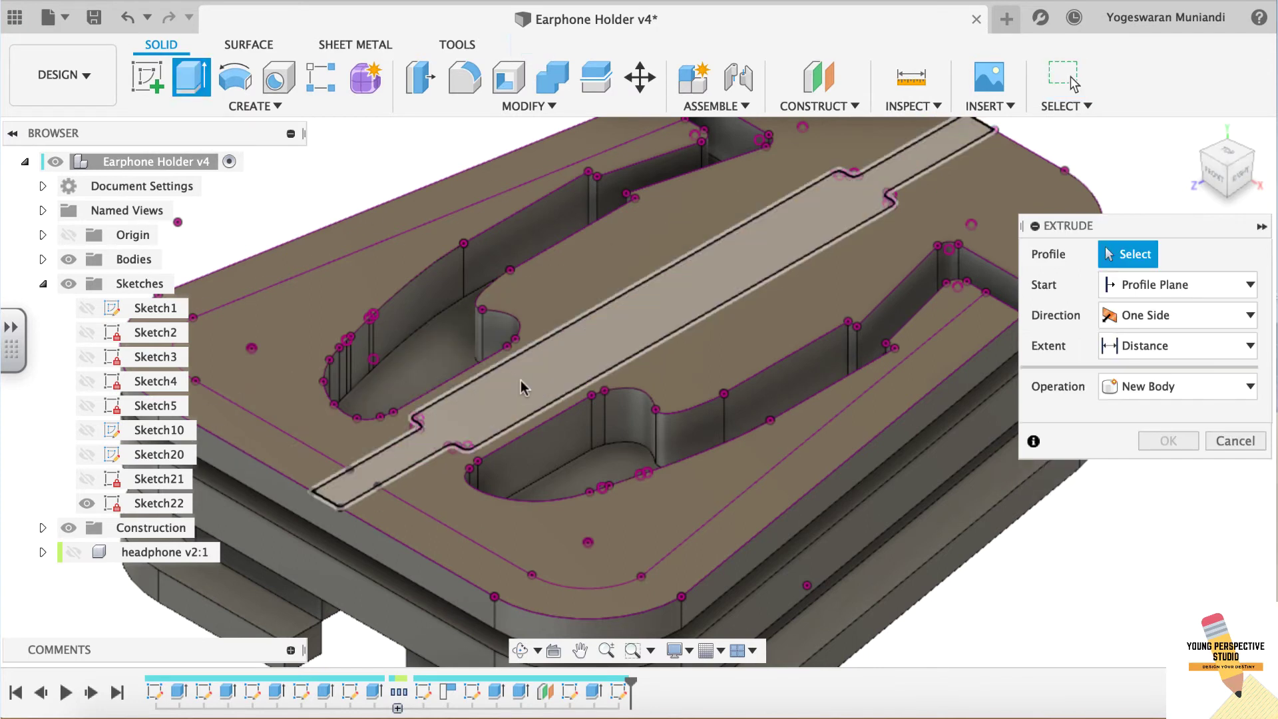
pyautogui.click(521, 381)
pyautogui.write('-3')
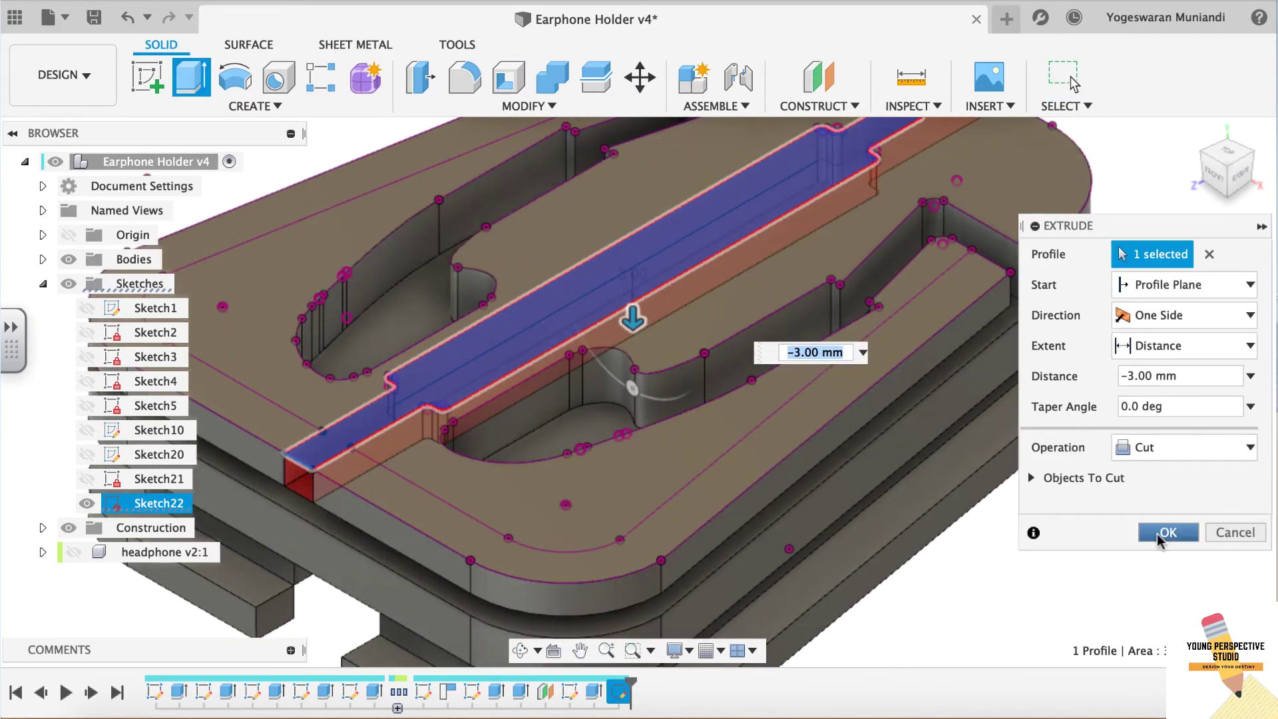
pyautogui.click(1157, 534)
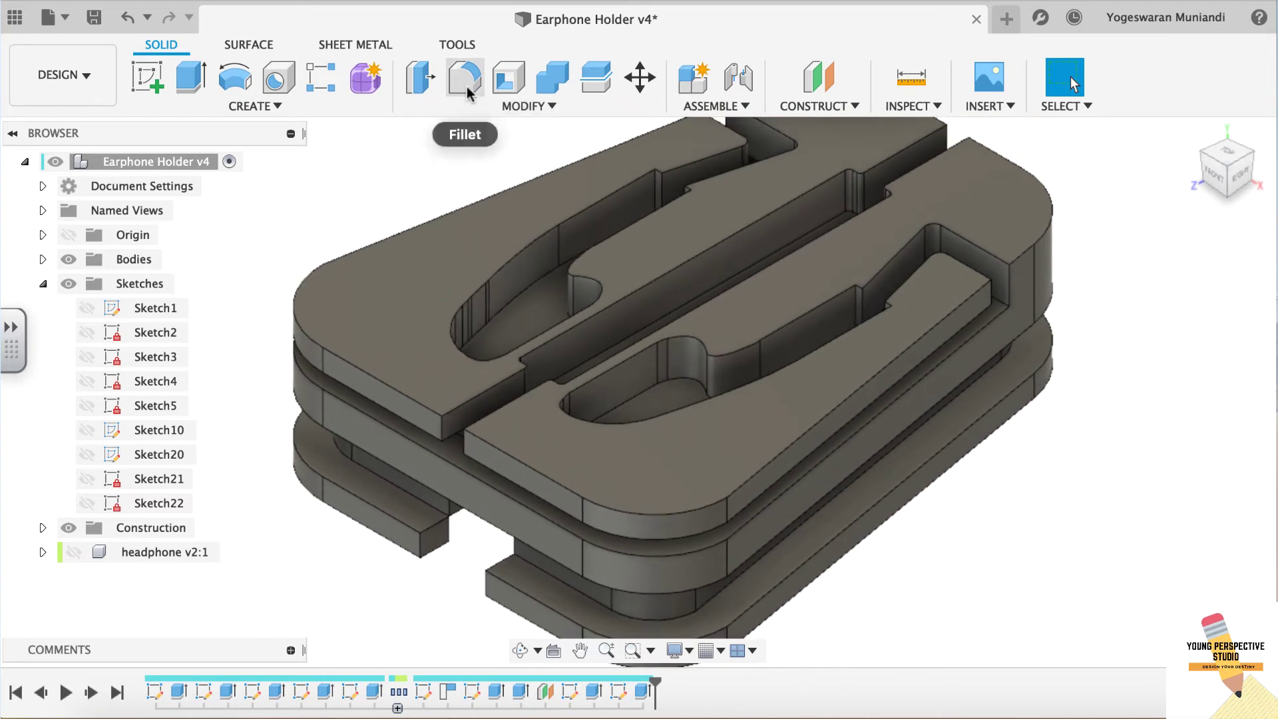
# - Fillet the slot's vertical corner edges, then add a second 1.50 mm edge fillet
pyautogui.click(464, 76)
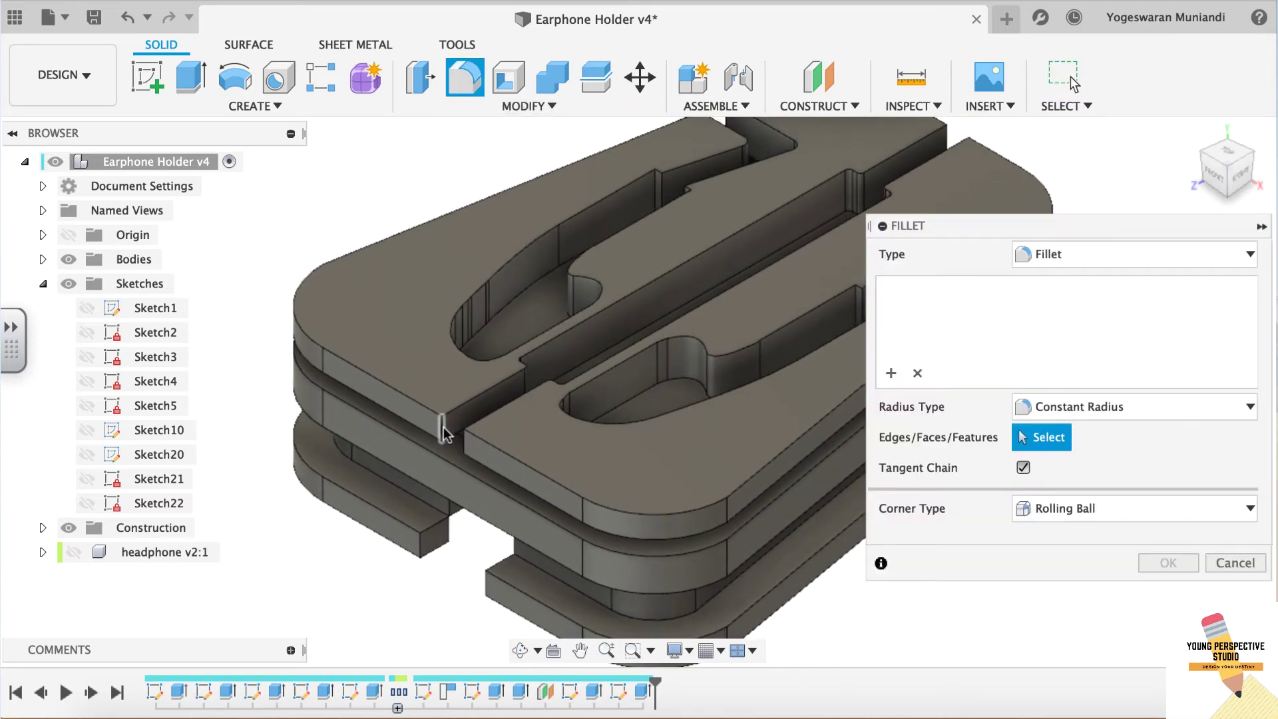
pyautogui.click(444, 433)
pyautogui.keyDown('shift'); pyautogui.moveTo(464, 441); pyautogui.dragTo(817, 172, button='middle'); pyautogui.keyUp('shift')
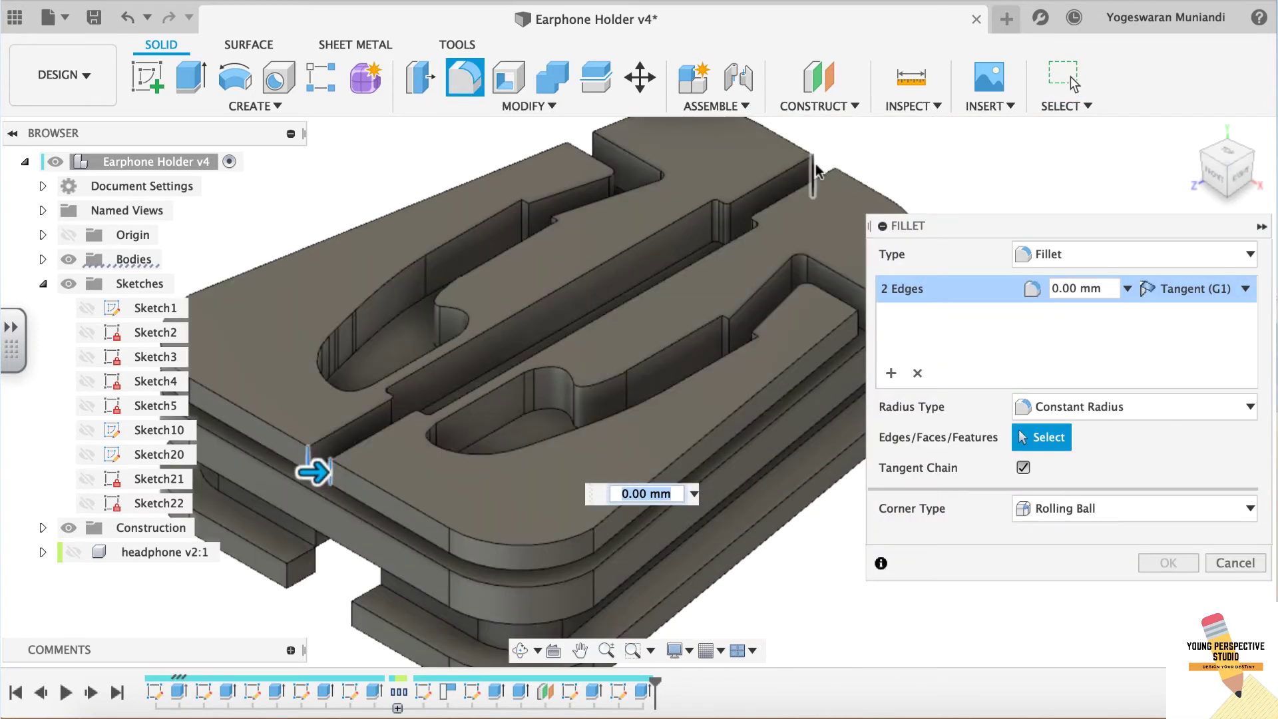
pyautogui.click(834, 187)
pyautogui.write('5')
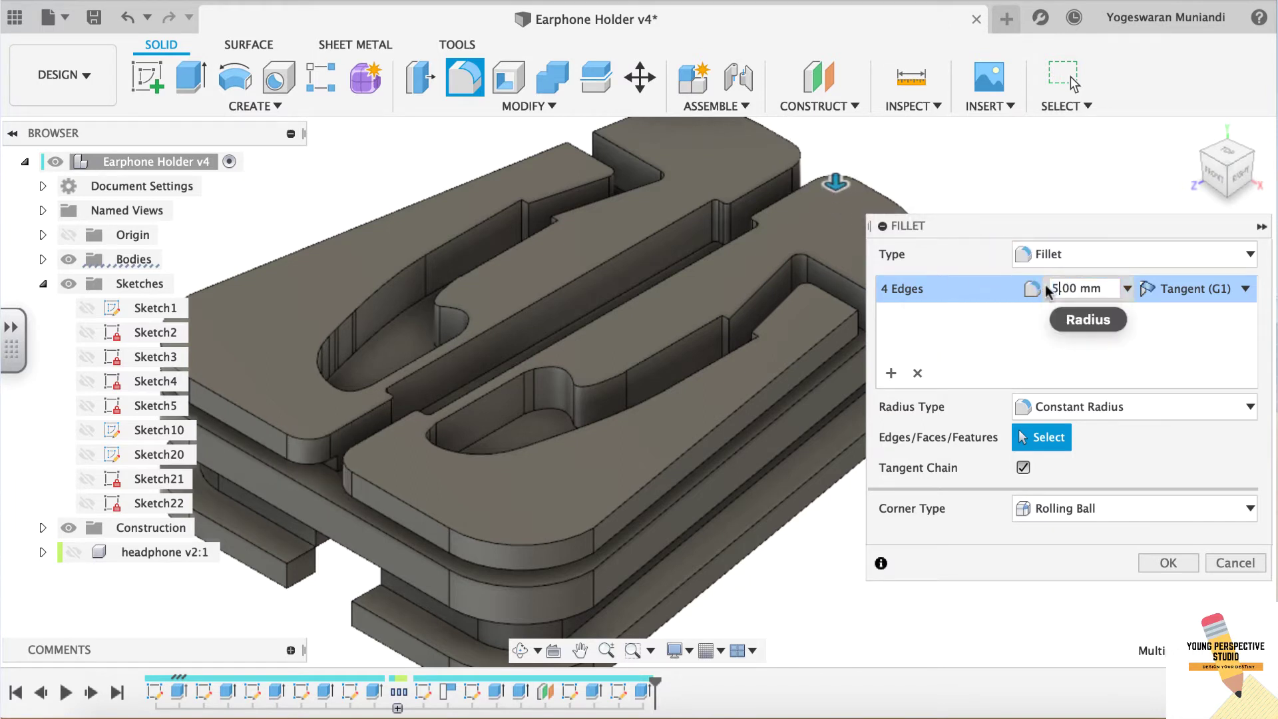
pyautogui.click(1139, 559)
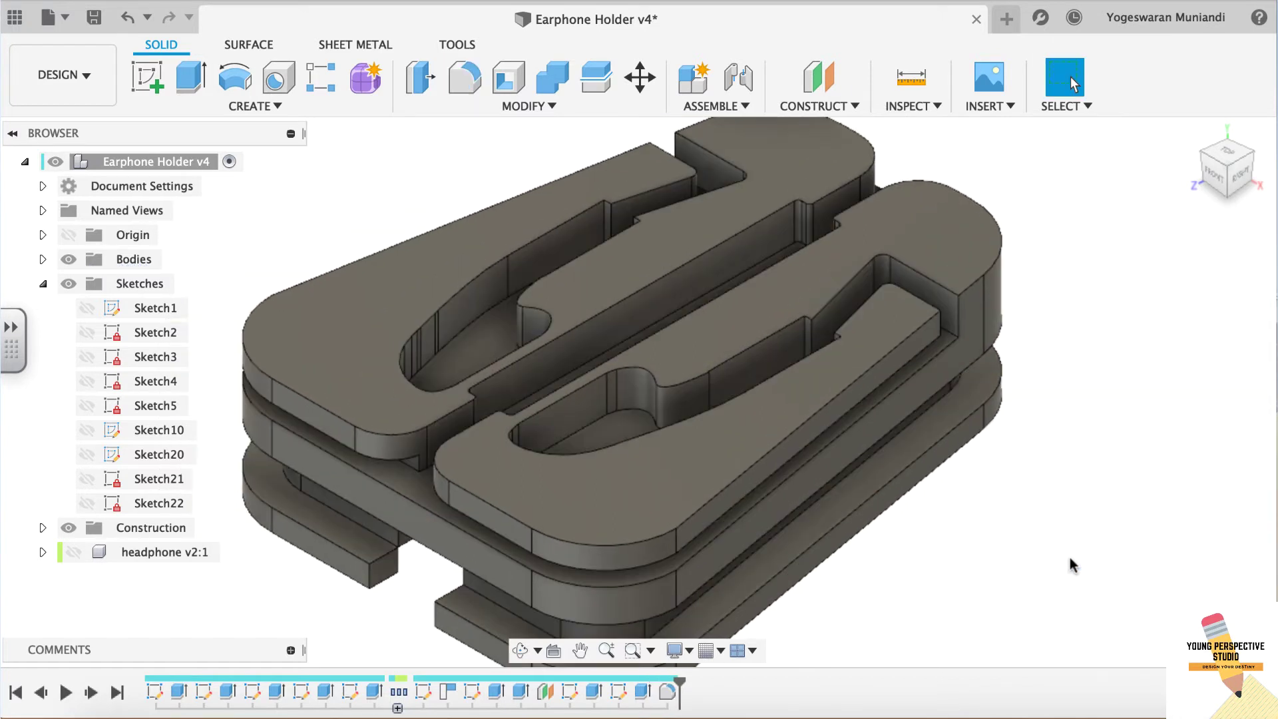
pyautogui.click(480, 77)
pyautogui.click(759, 322)
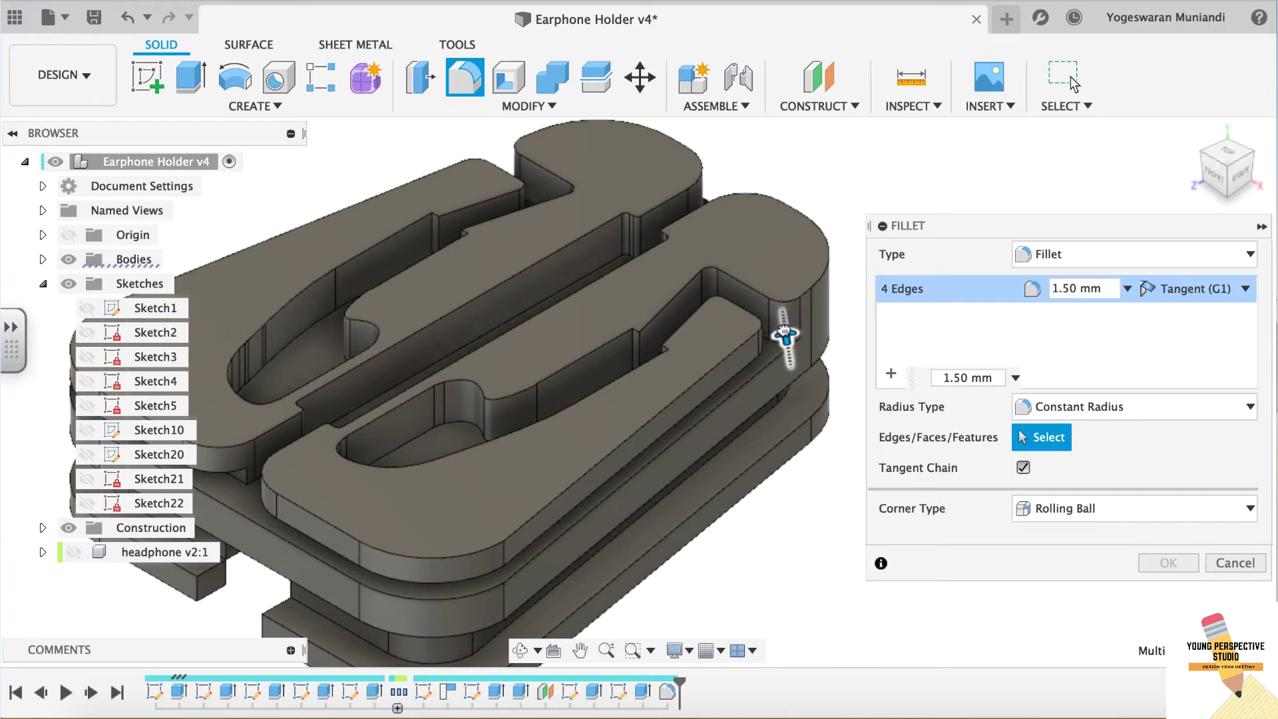
pyautogui.click(1168, 563)
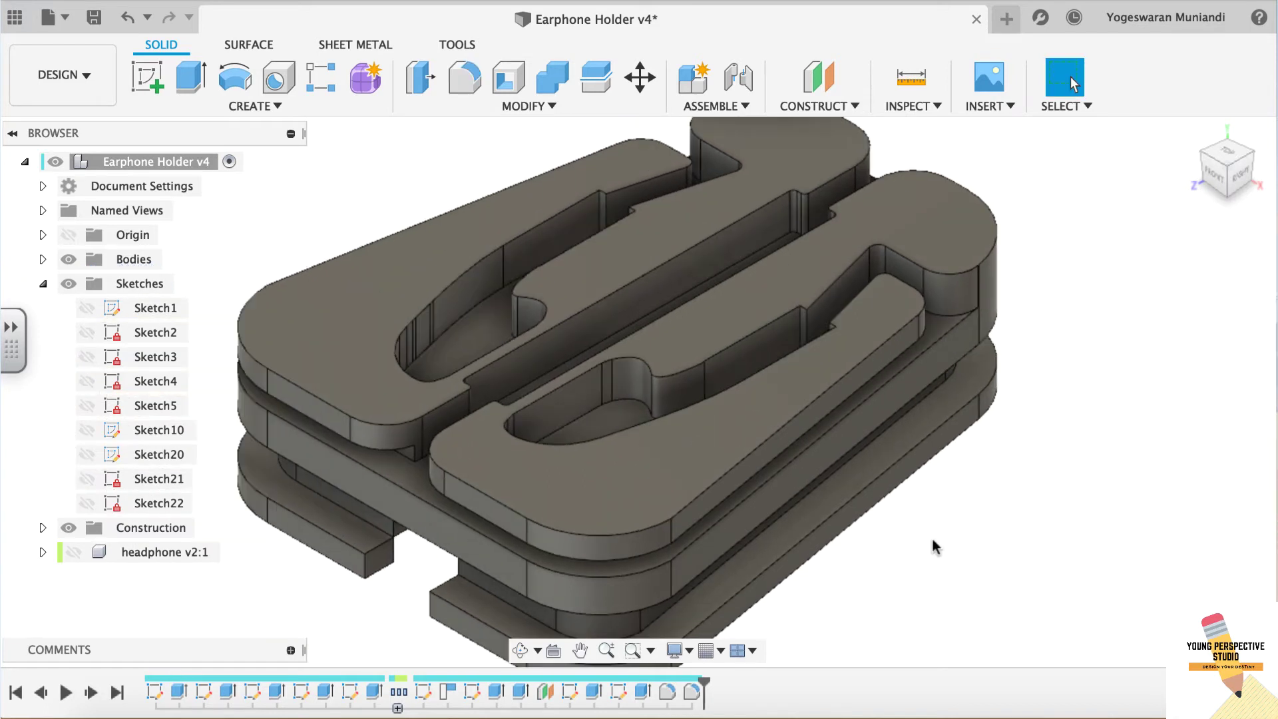
pyautogui.keyDown('shift'); pyautogui.moveTo(1003, 559); pyautogui.dragTo(740, 195, button='middle'); pyautogui.keyUp('shift')
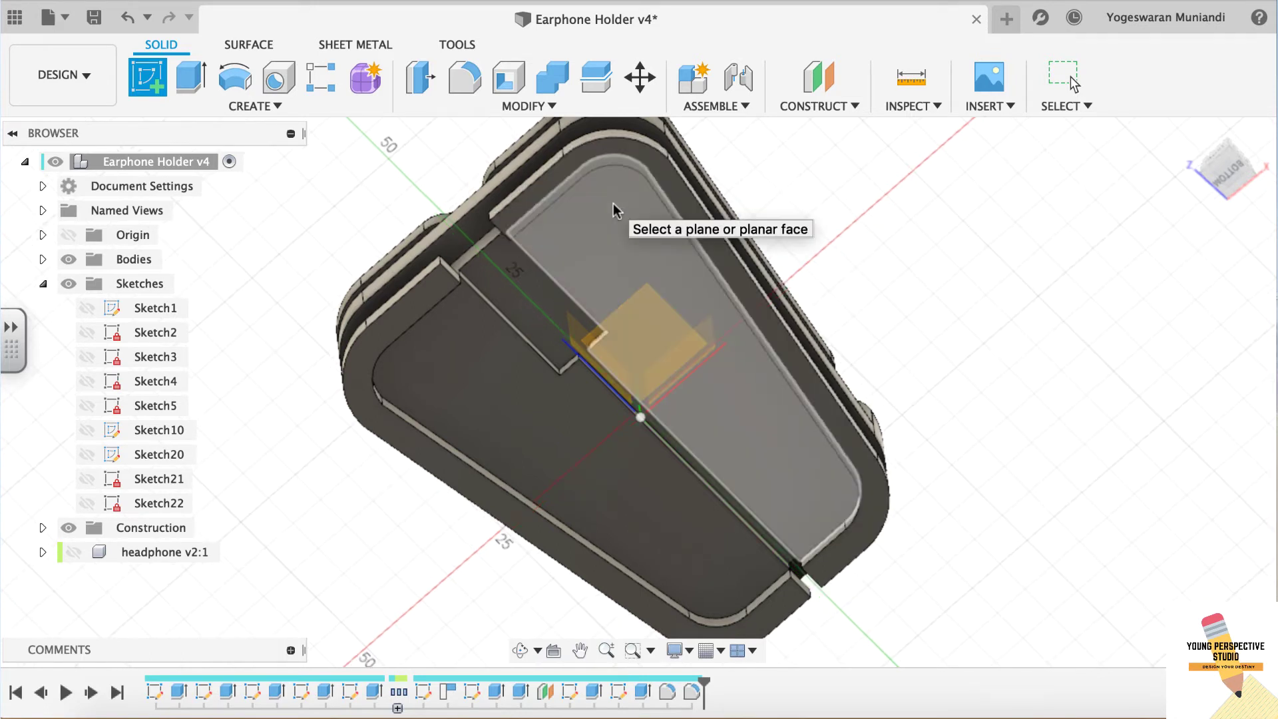
# - Sketch on the underside face, projecting both halves of its outline
pyautogui.click(613, 202)
pyautogui.press('p')
pyautogui.click(588, 342)
pyautogui.click(433, 433)
pyautogui.click(1161, 371)
pyautogui.click(161, 44)
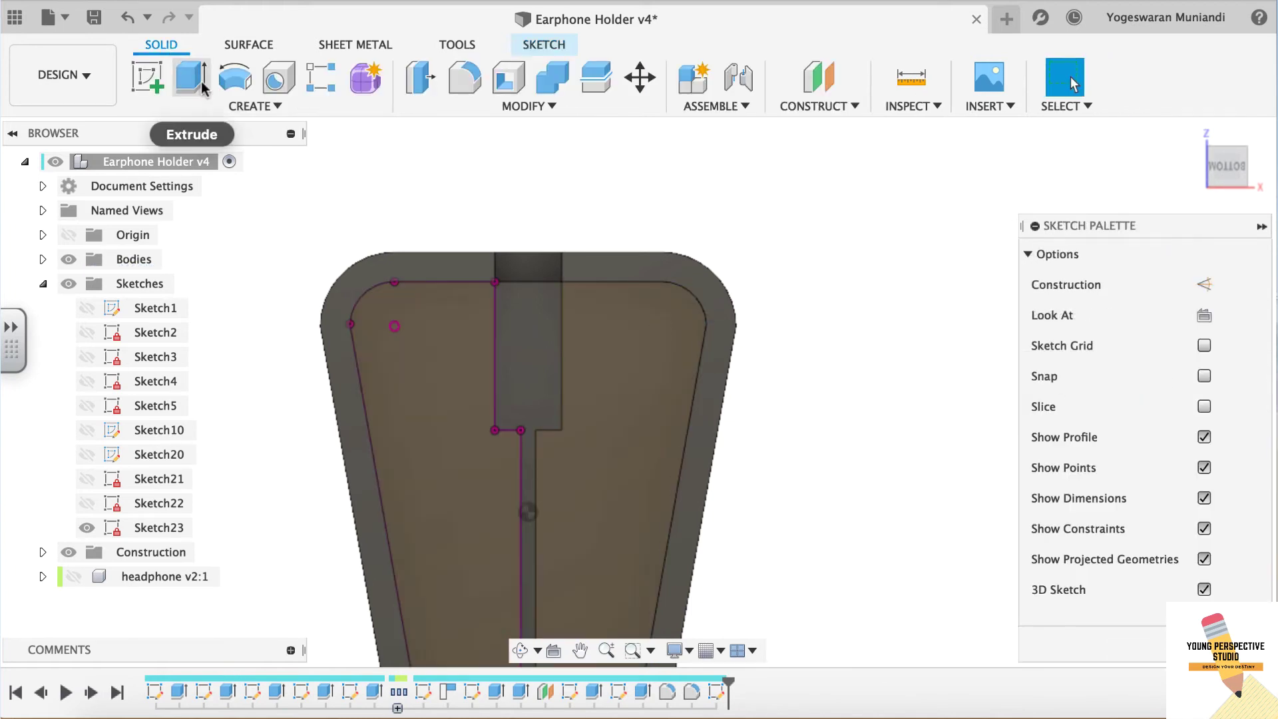
# - Extrude both underside profiles 3 mm, joined to the holder
pyautogui.click(191, 76)
pyautogui.click(617, 359)
pyautogui.click(440, 479)
pyautogui.keyDown('shift'); pyautogui.moveTo(442, 513); pyautogui.dragTo(499, 399, button='middle'); pyautogui.keyUp('shift')
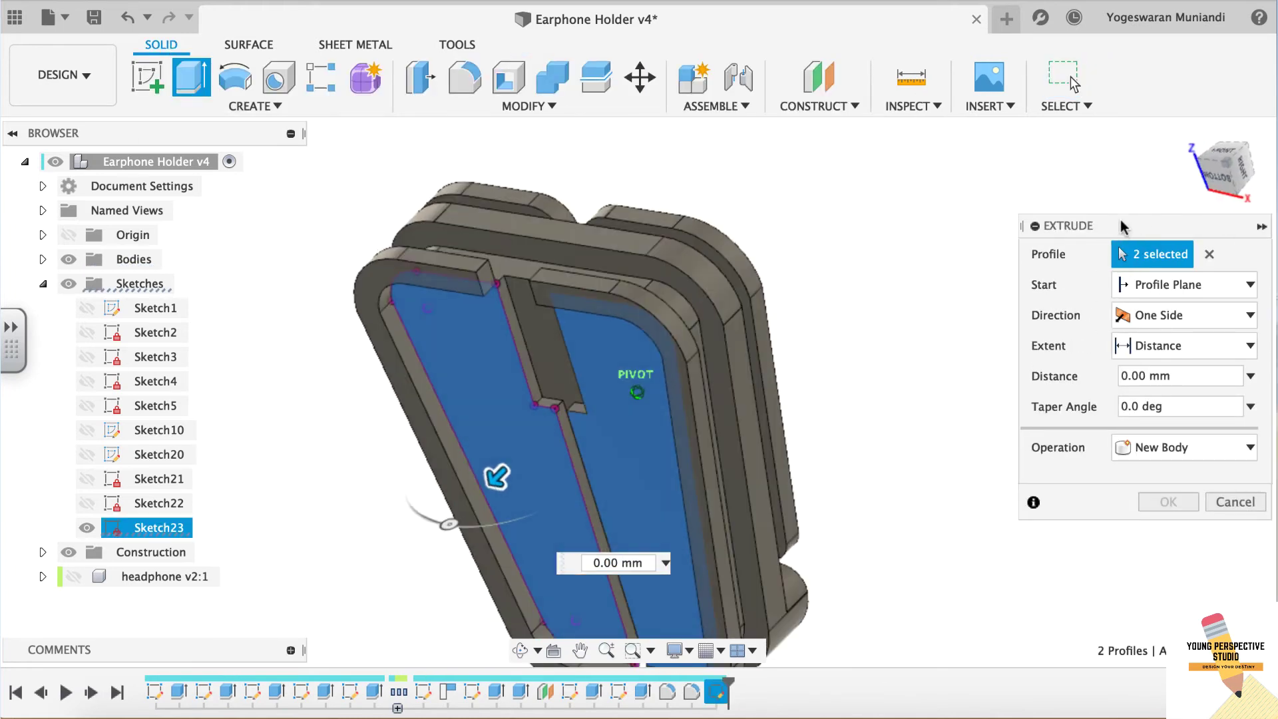
pyautogui.write('3')
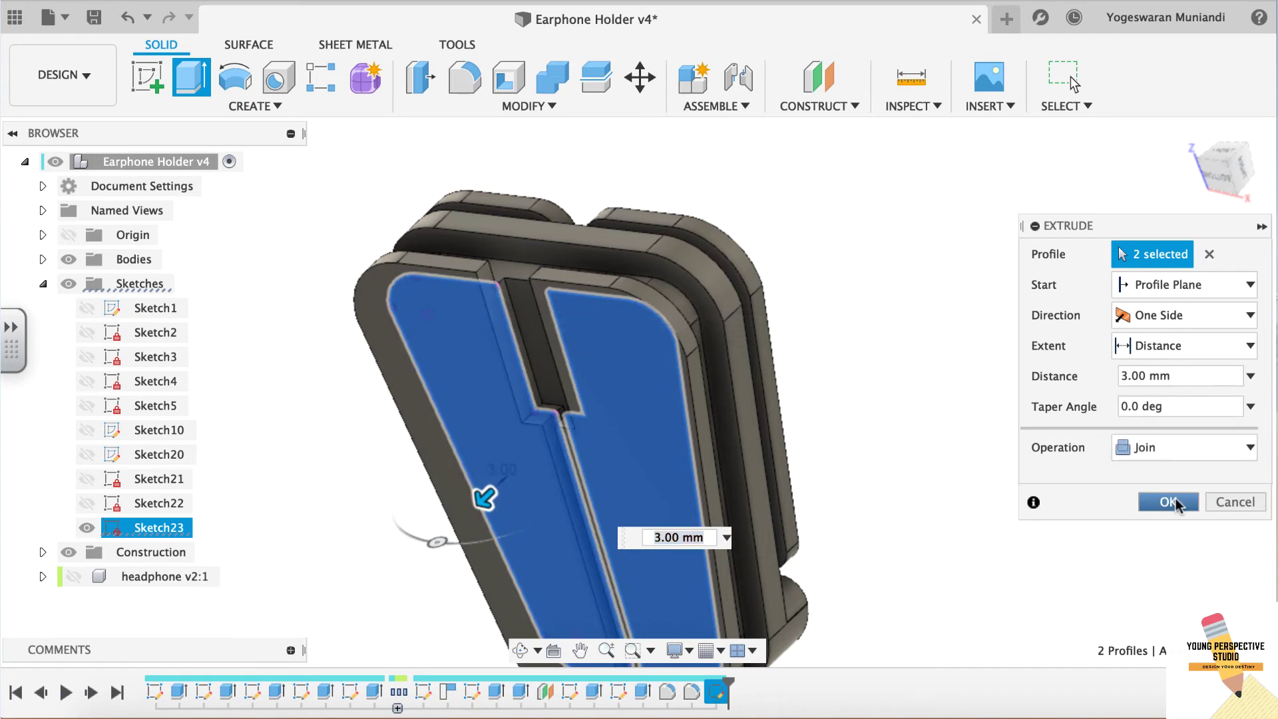
pyautogui.click(1174, 502)
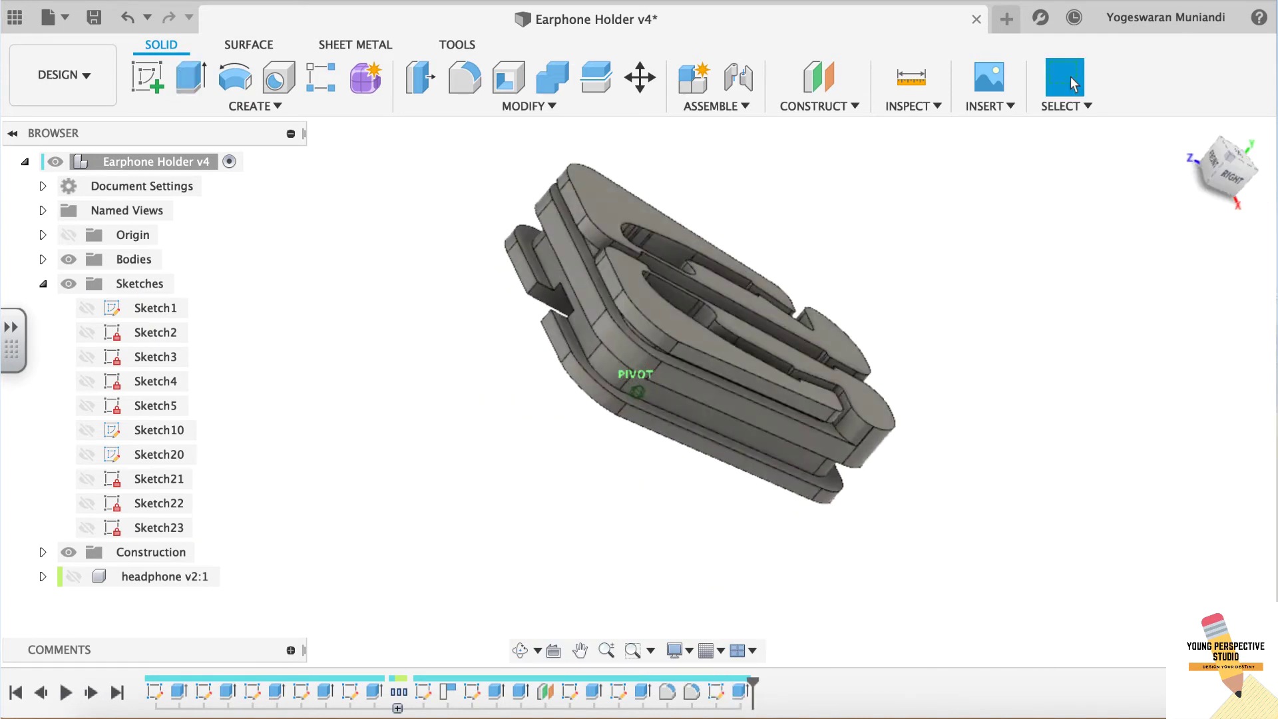
pyautogui.keyDown('shift'); pyautogui.moveTo(1038, 266); pyautogui.dragTo(1073, 268, button='middle'); pyautogui.keyUp('shift')
# - Round the base edges with a 4 mm fillet
pyautogui.click(464, 76)
pyautogui.click(539, 336)
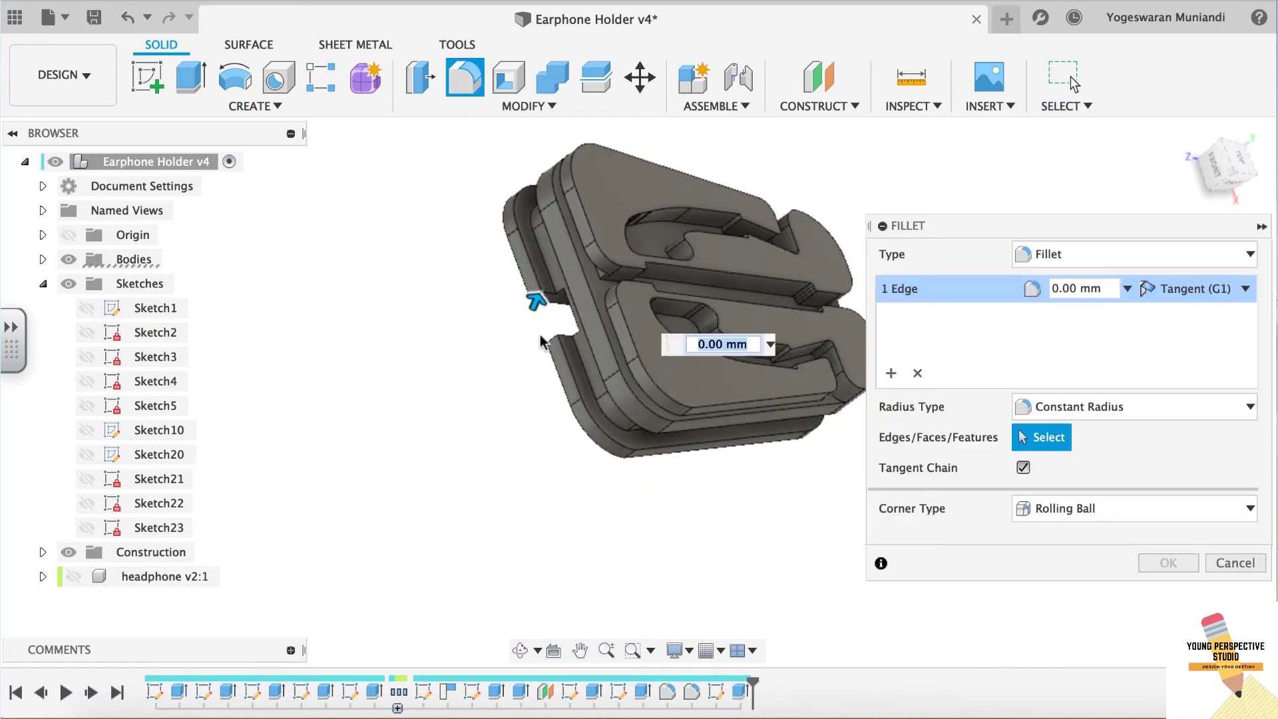
pyautogui.moveTo(540, 329); pyautogui.dragTo(546, 332)
pyautogui.write('4')
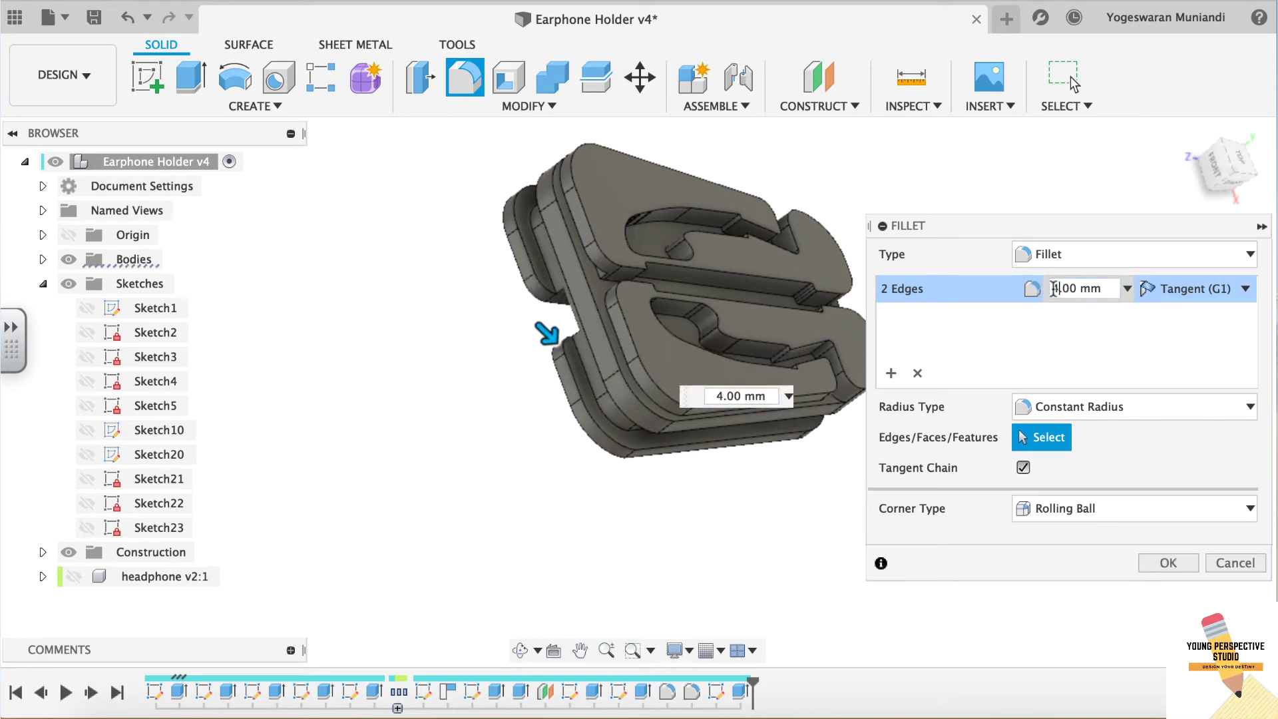
pyautogui.click(1168, 563)
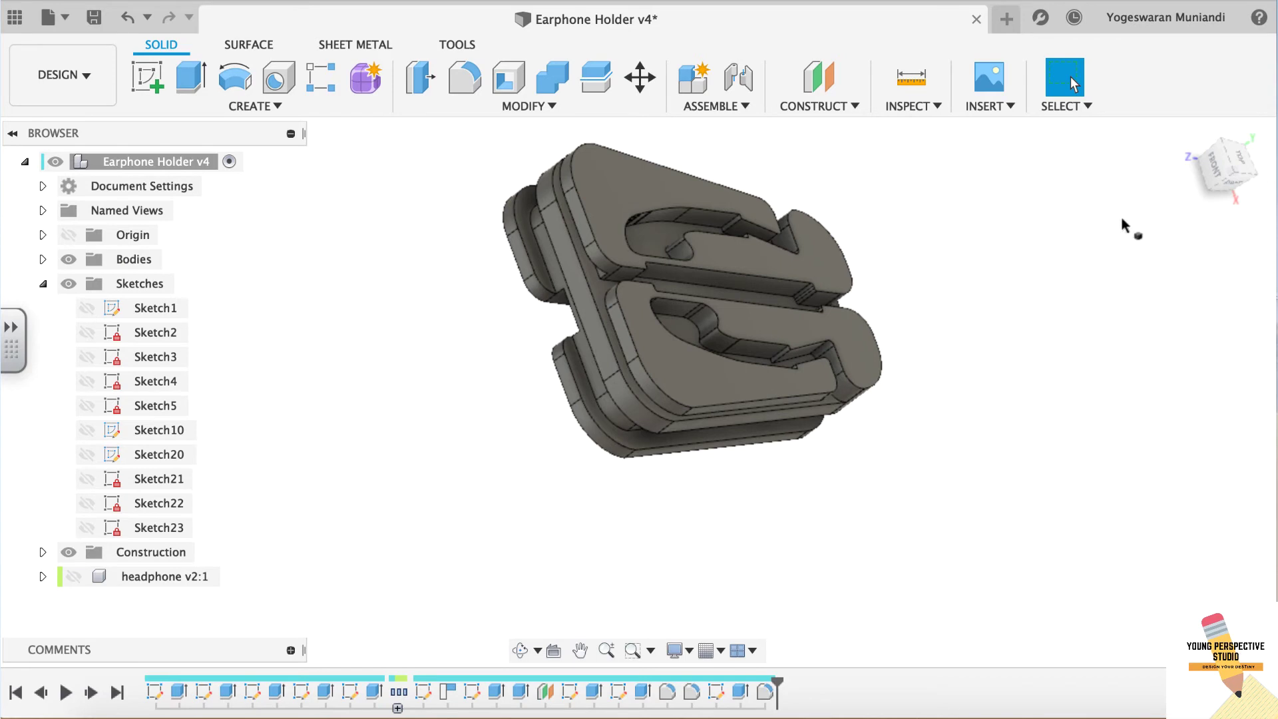
pyautogui.keyDown('shift'); pyautogui.moveTo(1070, 77); pyautogui.dragTo(556, 178, button='middle'); pyautogui.keyUp('shift')
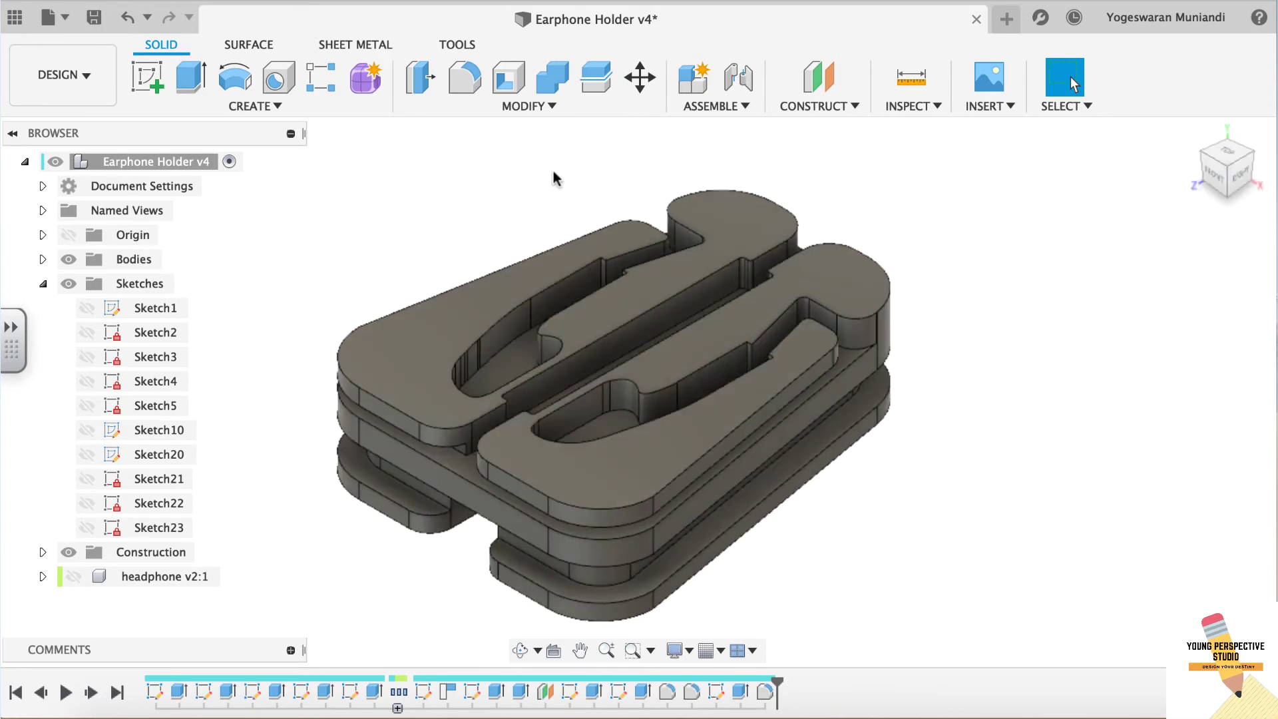
# - Apply a 0.50 mm All Edges rule fillet to the two underside layer faces
pyautogui.press('f')
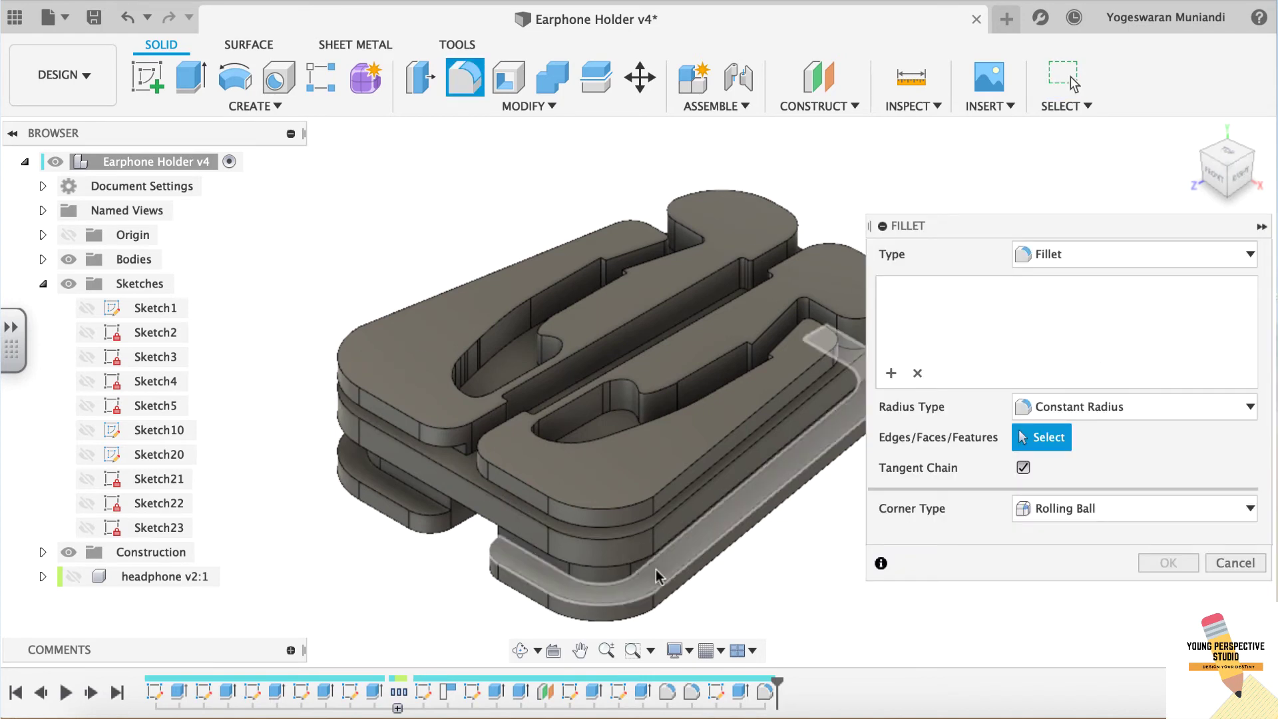
pyautogui.click(1104, 255)
pyautogui.click(1065, 297)
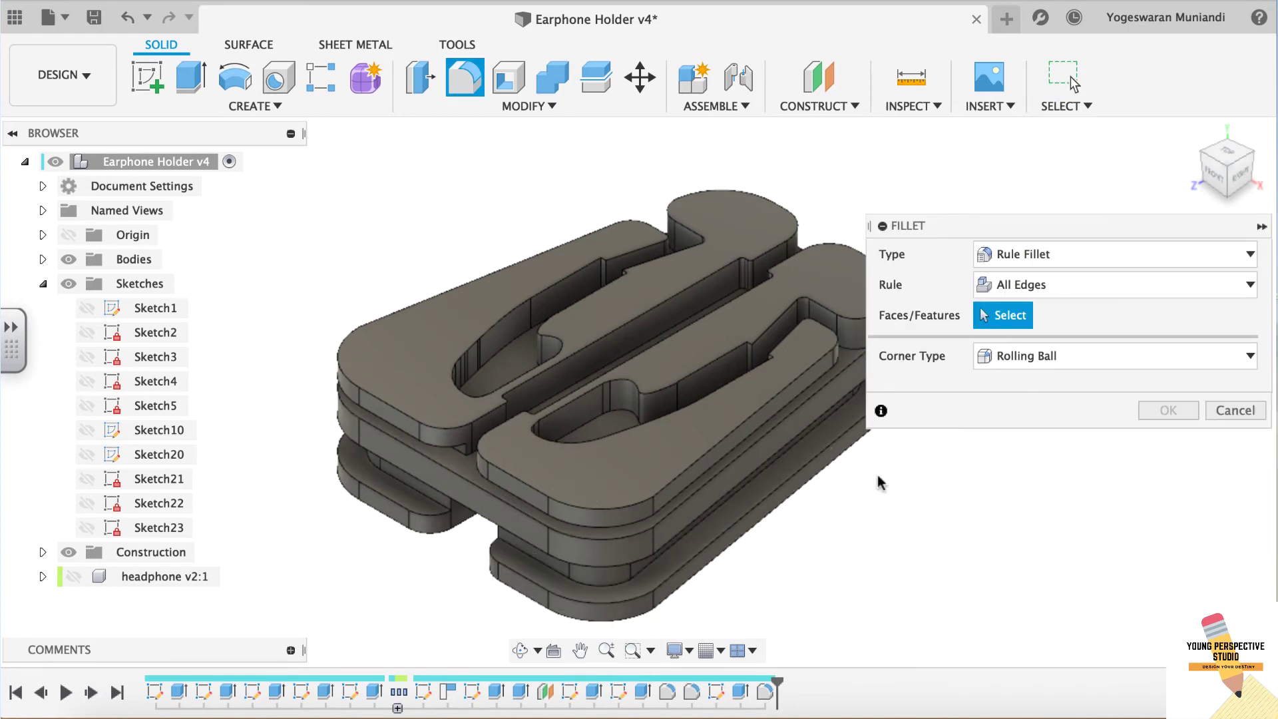
pyautogui.click(737, 506)
pyautogui.click(478, 501)
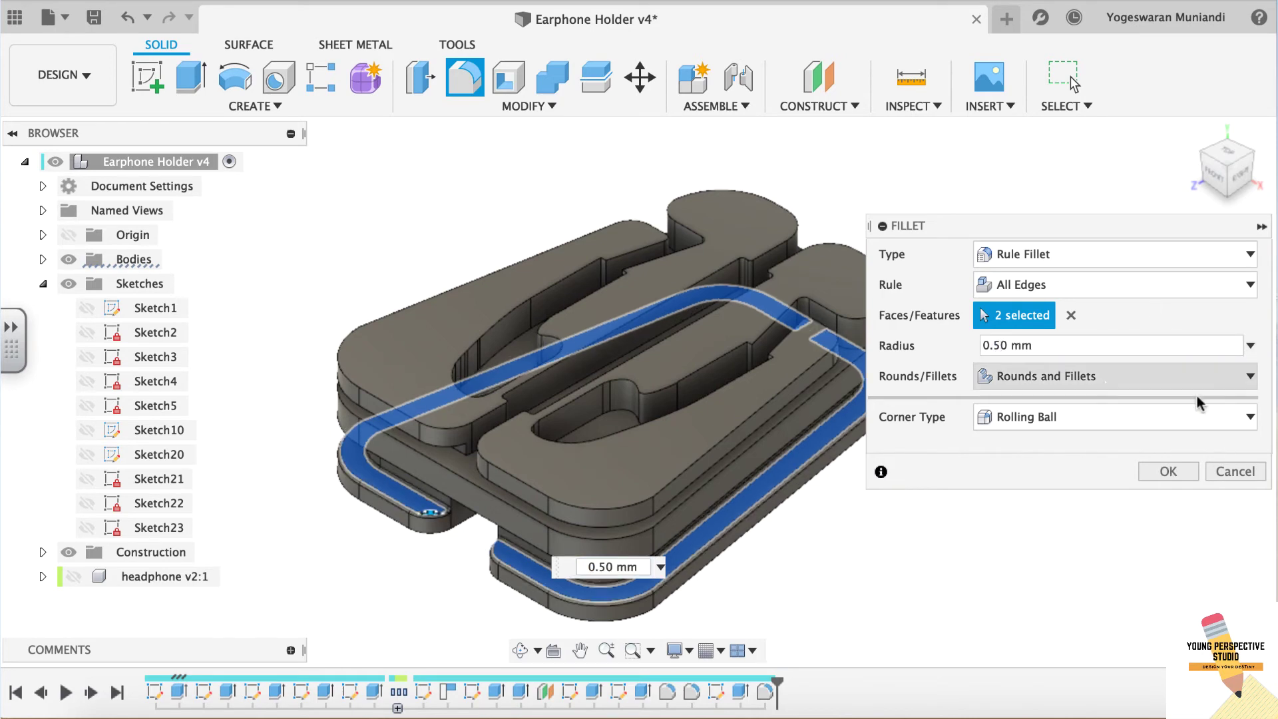
pyautogui.click(1168, 470)
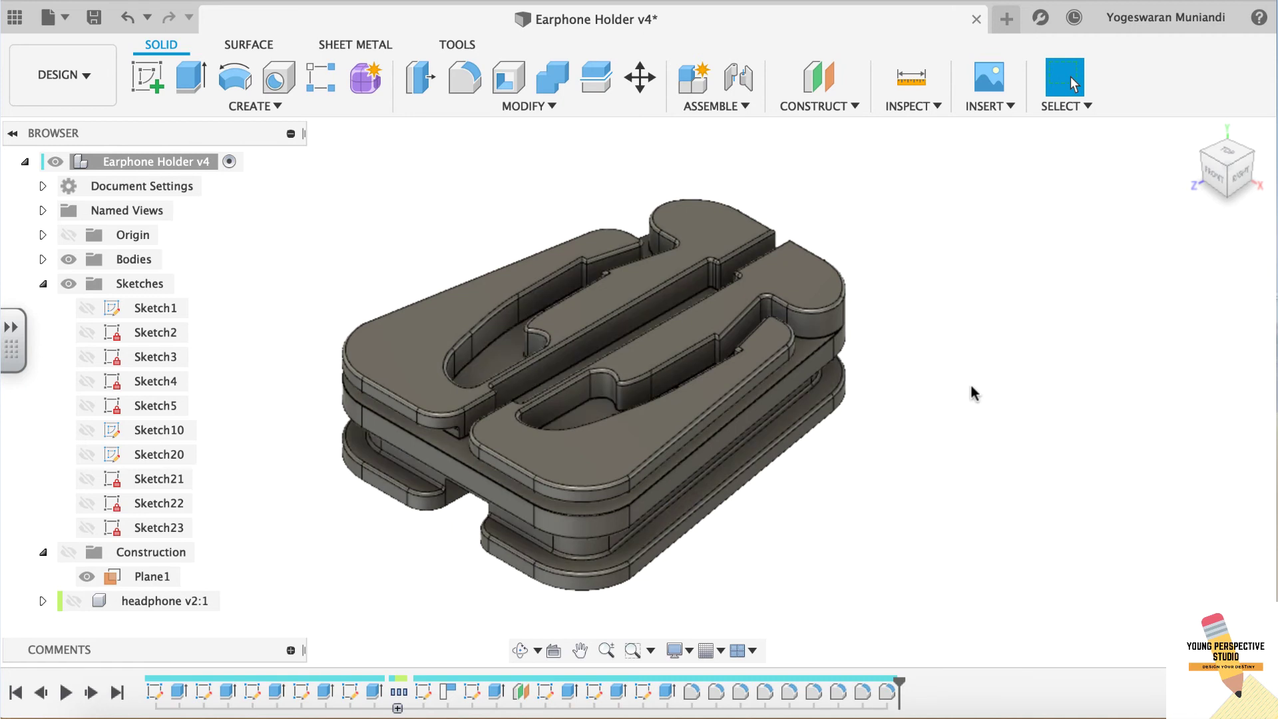
# - Assign ABS Plastic as the holder's physical material
pyautogui.rightClick(200, 170)
pyautogui.click(280, 333)
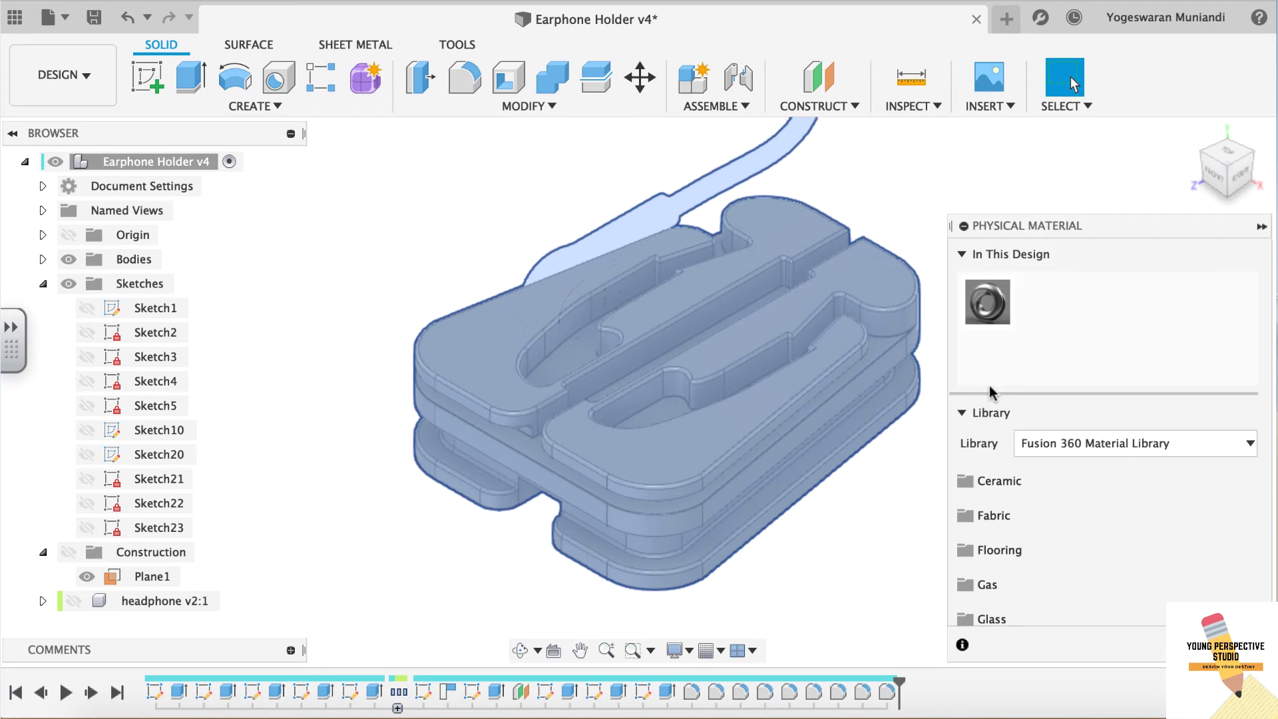
pyautogui.scroll(-3, 1051, 509)
pyautogui.scroll(-2, 1052, 509)
pyautogui.click(1007, 579)
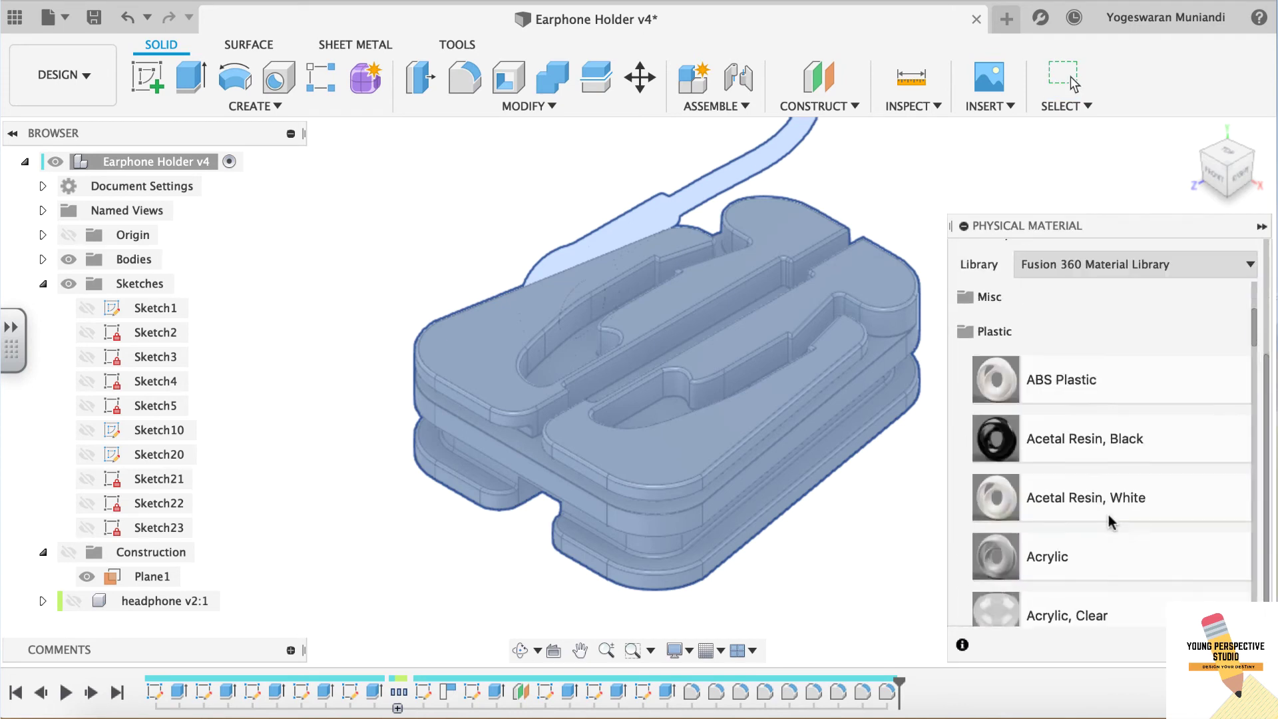
pyautogui.scroll(2, 1108, 514)
pyautogui.moveTo(1039, 466); pyautogui.dragTo(817, 459)
pyautogui.press('Escape')
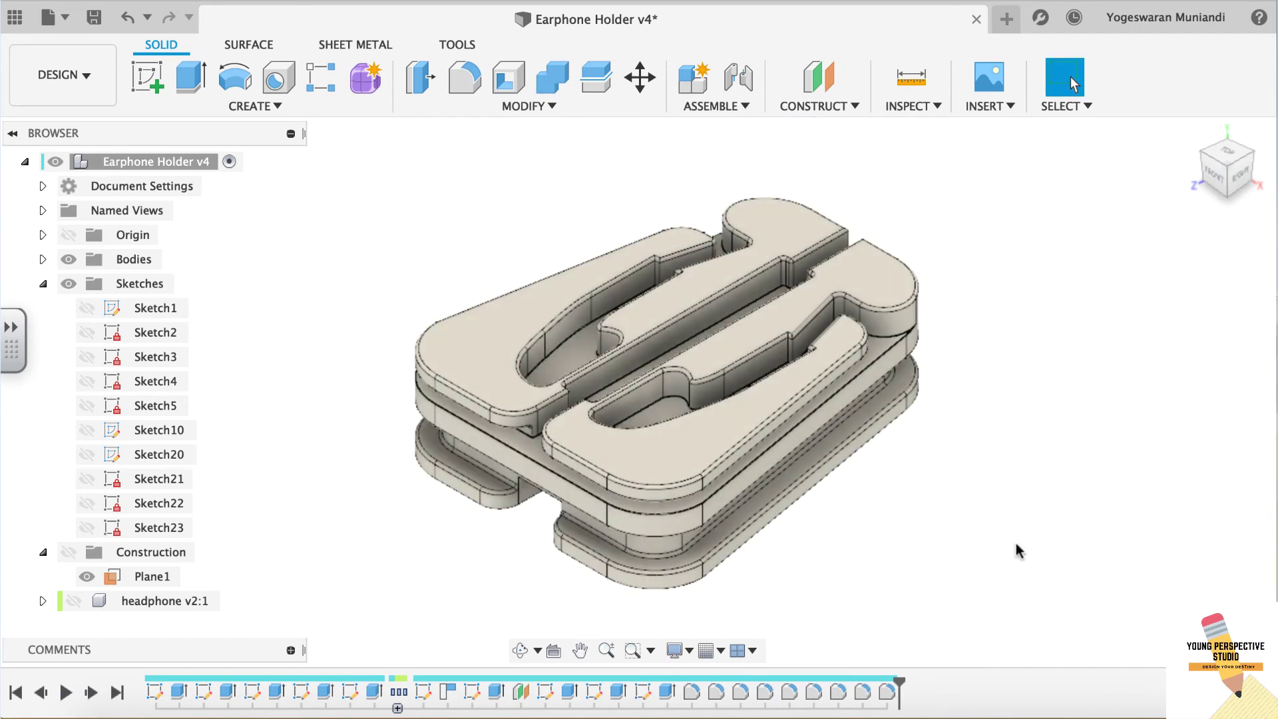
# - Apply the yellow Plastic – Translucent Matte appearance to the holder
pyautogui.press('a')
pyautogui.scroll(-5, 1031, 506)
pyautogui.scroll(-2, 978, 504)
pyautogui.click(930, 504)
pyautogui.scroll(1, 997, 519)
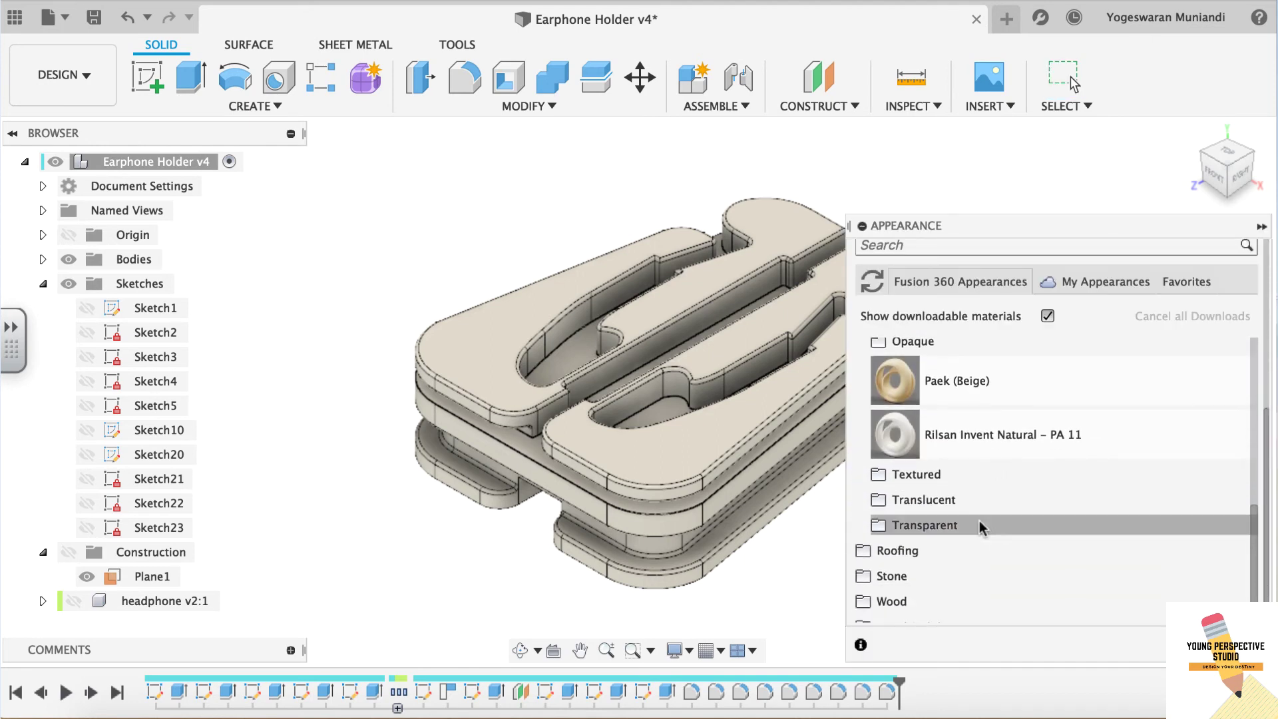
pyautogui.click(980, 521)
pyautogui.scroll(-5, 965, 503)
pyautogui.scroll(-1, 966, 466)
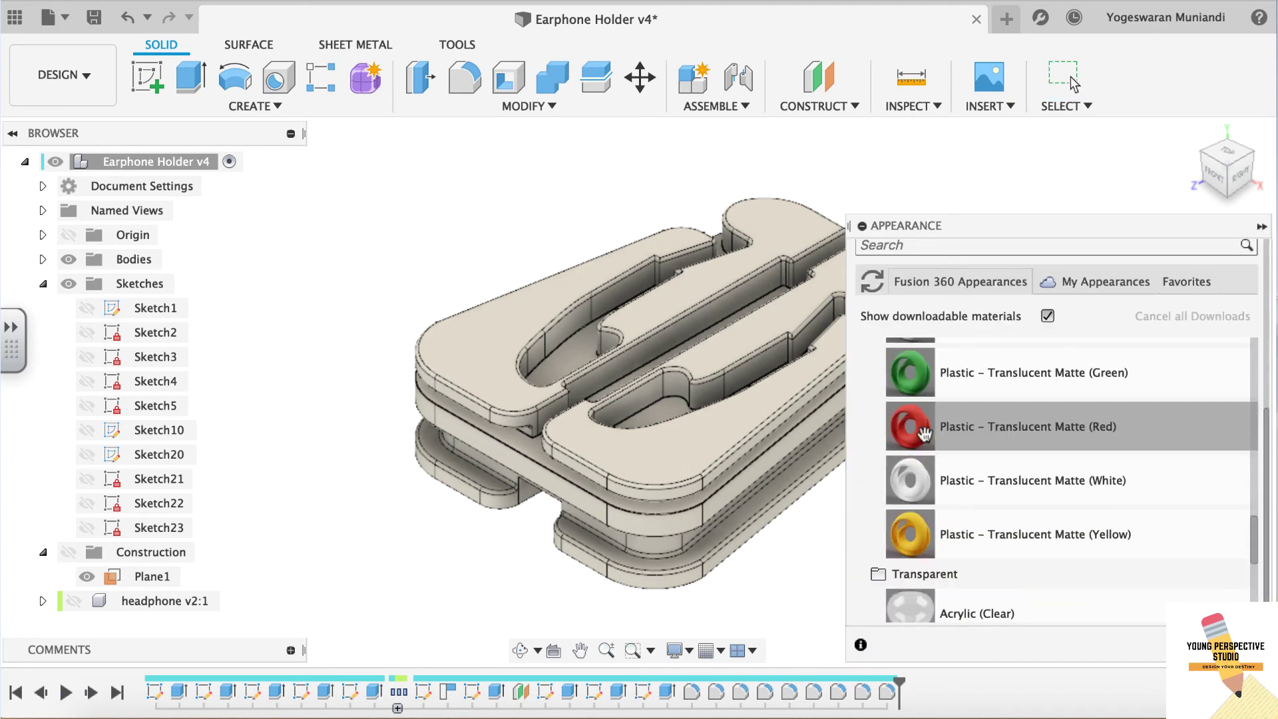
pyautogui.moveTo(998, 372); pyautogui.dragTo(818, 447)
pyautogui.moveTo(998, 534); pyautogui.dragTo(665, 399)
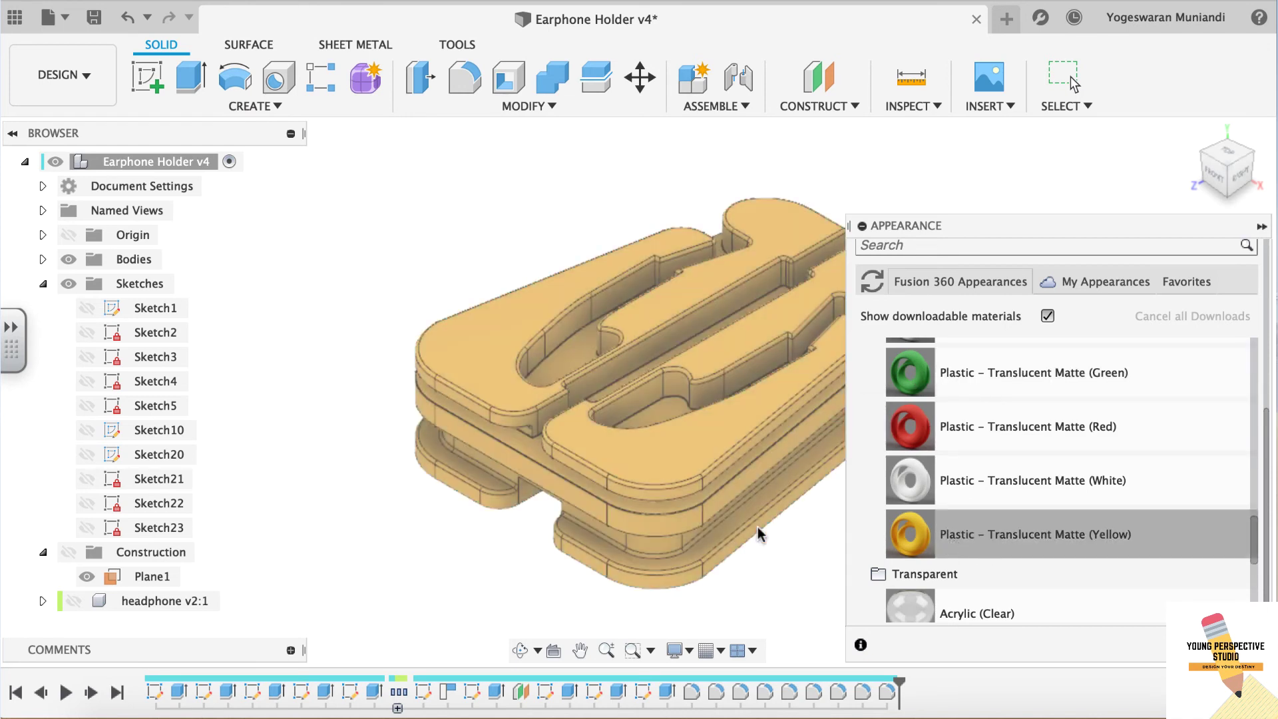